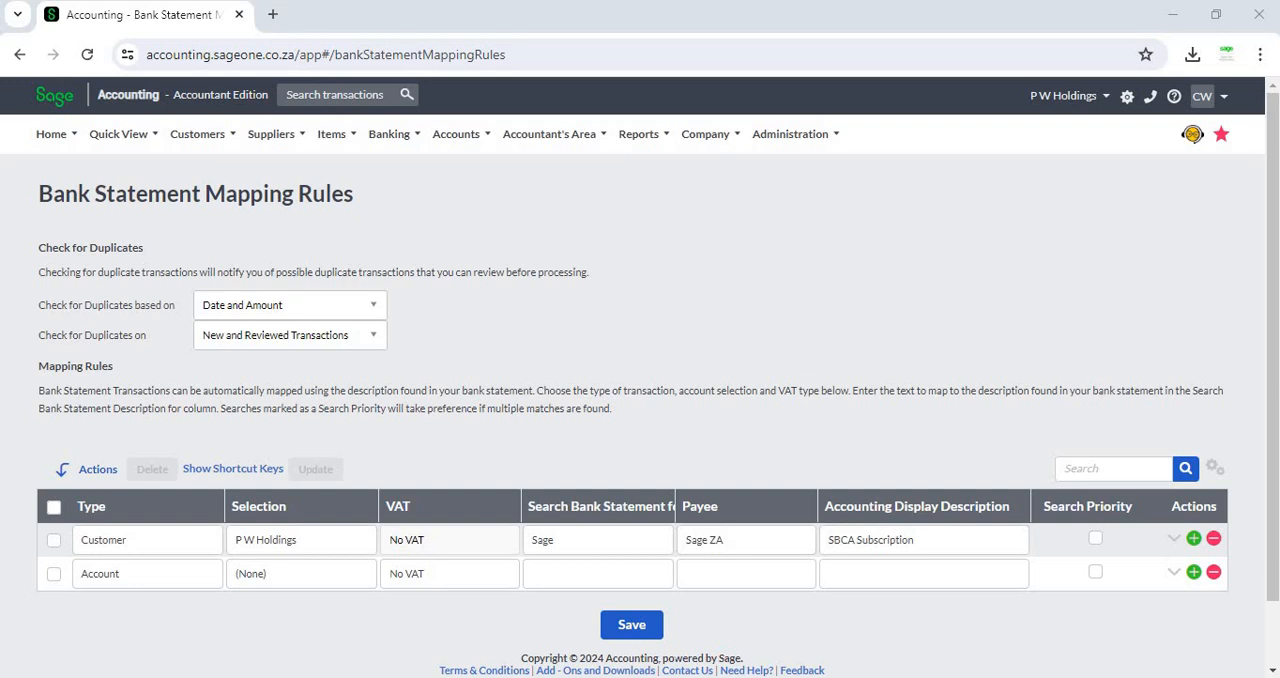
# - Widen the Search Bank Statement for column in the mapping rules table
pyautogui.moveTo(675, 507); pyautogui.dragTo(703, 507)
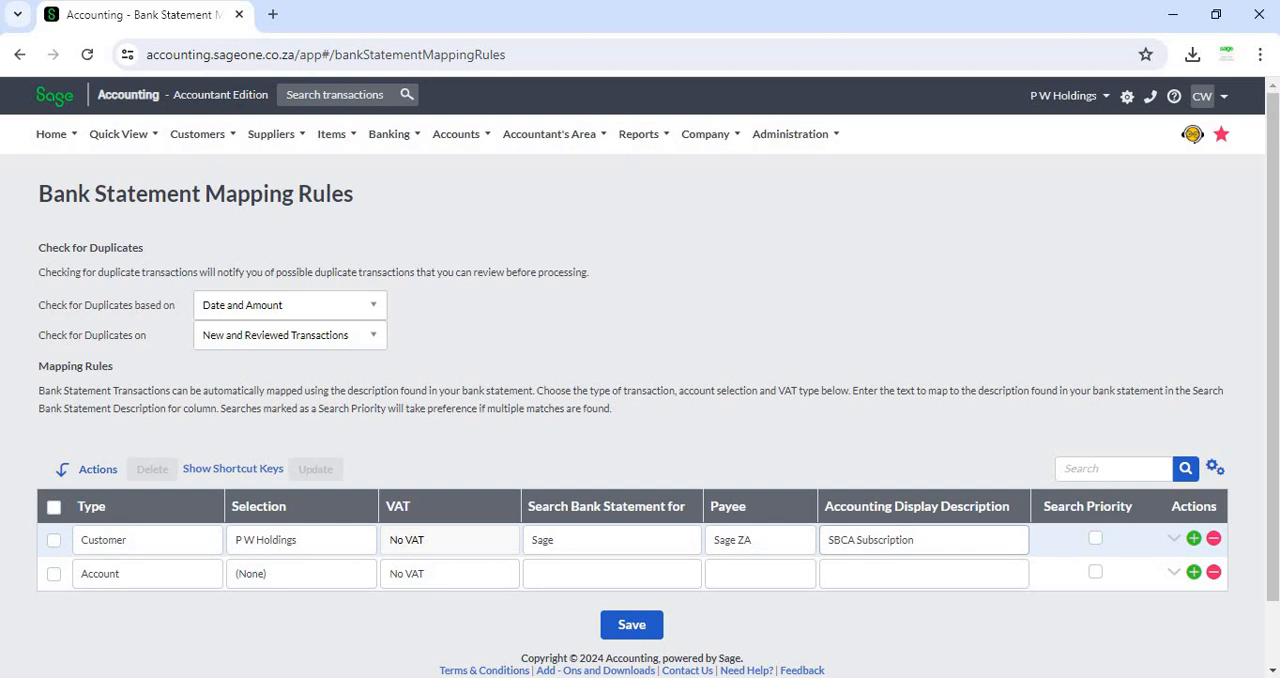
pyautogui.hotkey('alt', 'Tab')
pyautogui.hotkey('alt', 'Tab')
pyautogui.click(441, 647)
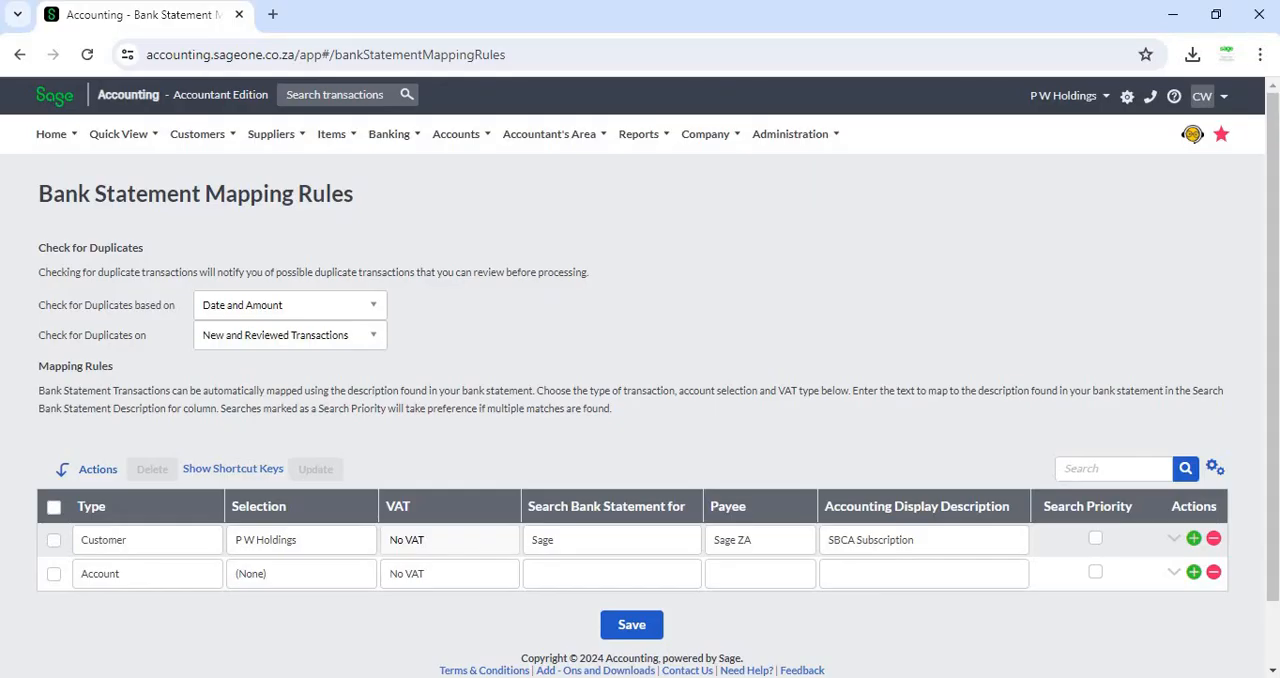
# - Enter a phone number as the search text of the second mapping rule
pyautogui.click(555, 573)
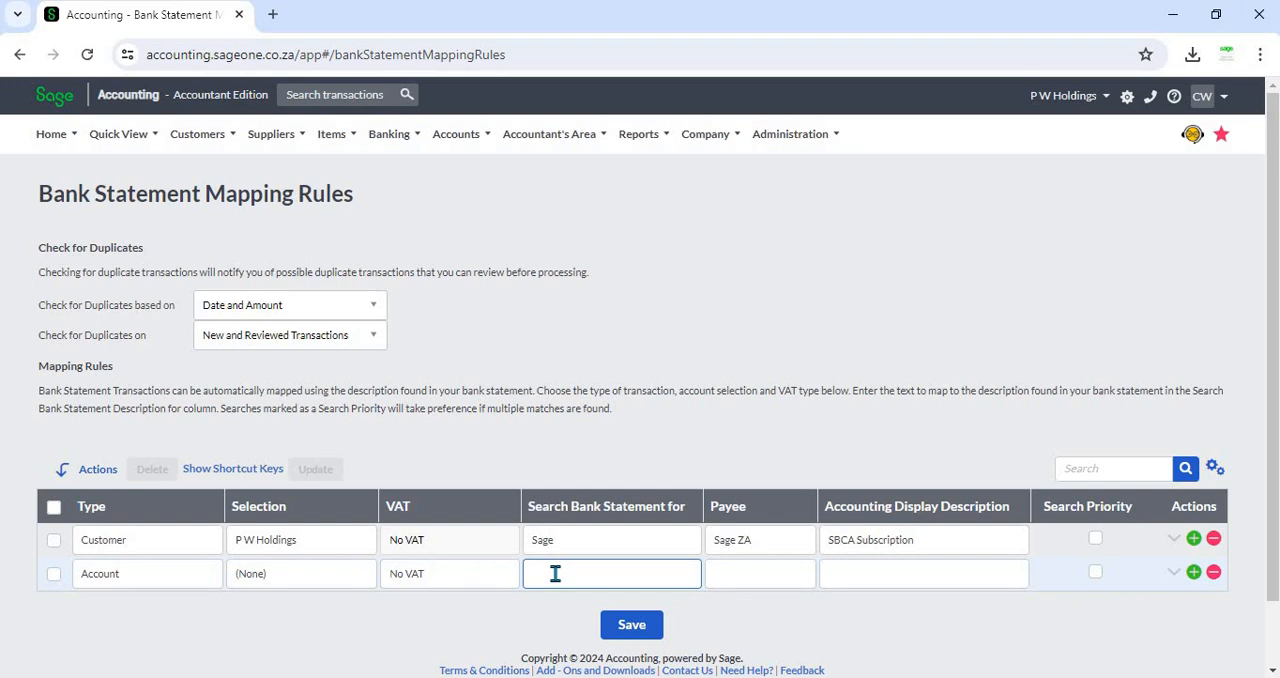
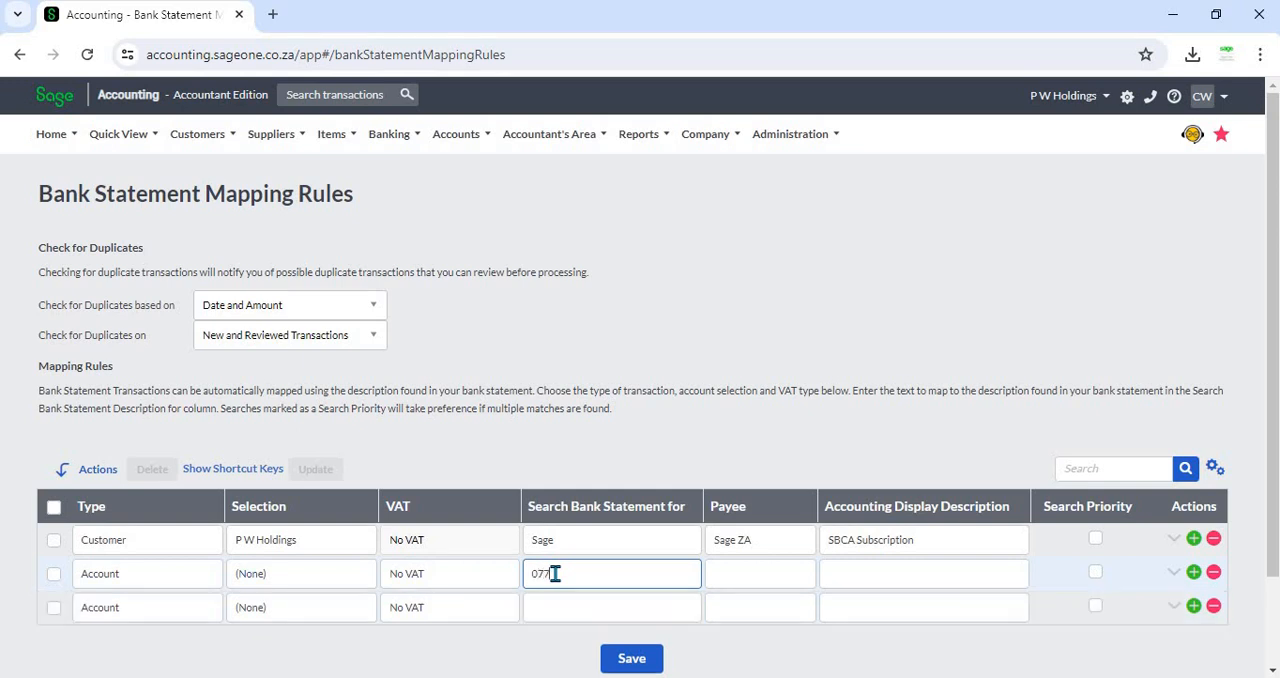
# - Set the second rule's type to Customer and its selection to ABC (PVT) LTD
pyautogui.click(186, 580)
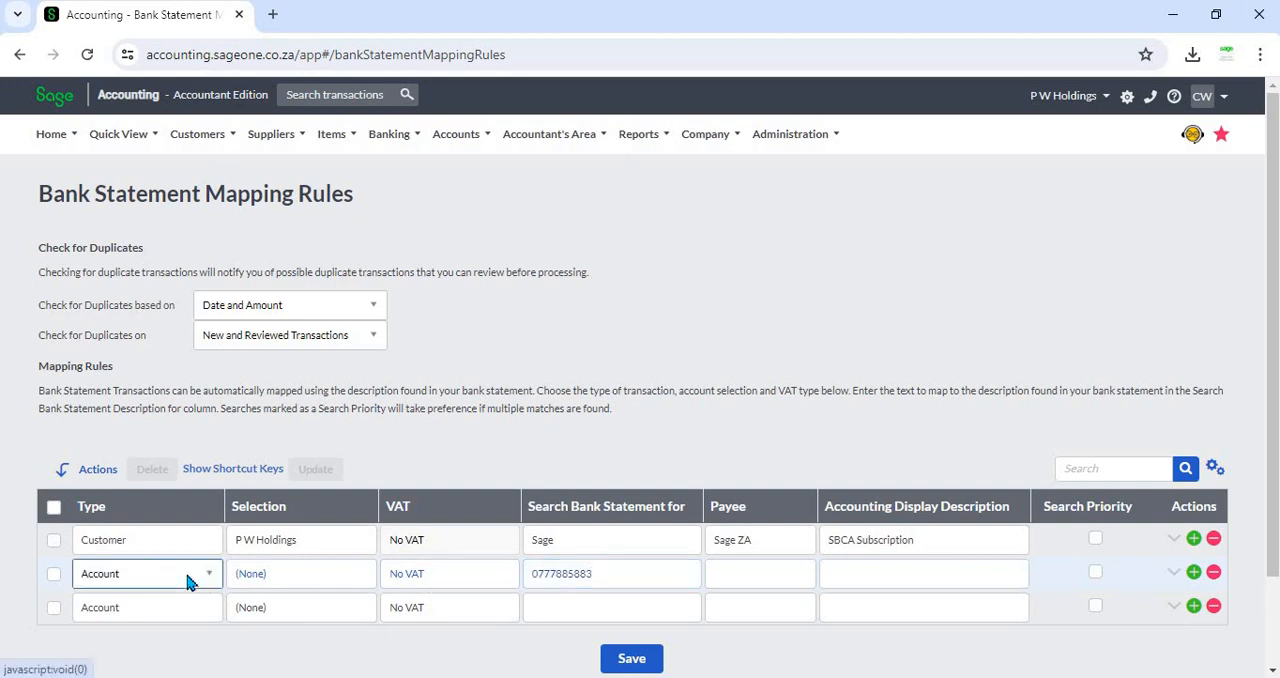
pyautogui.click(194, 576)
pyautogui.click(131, 500)
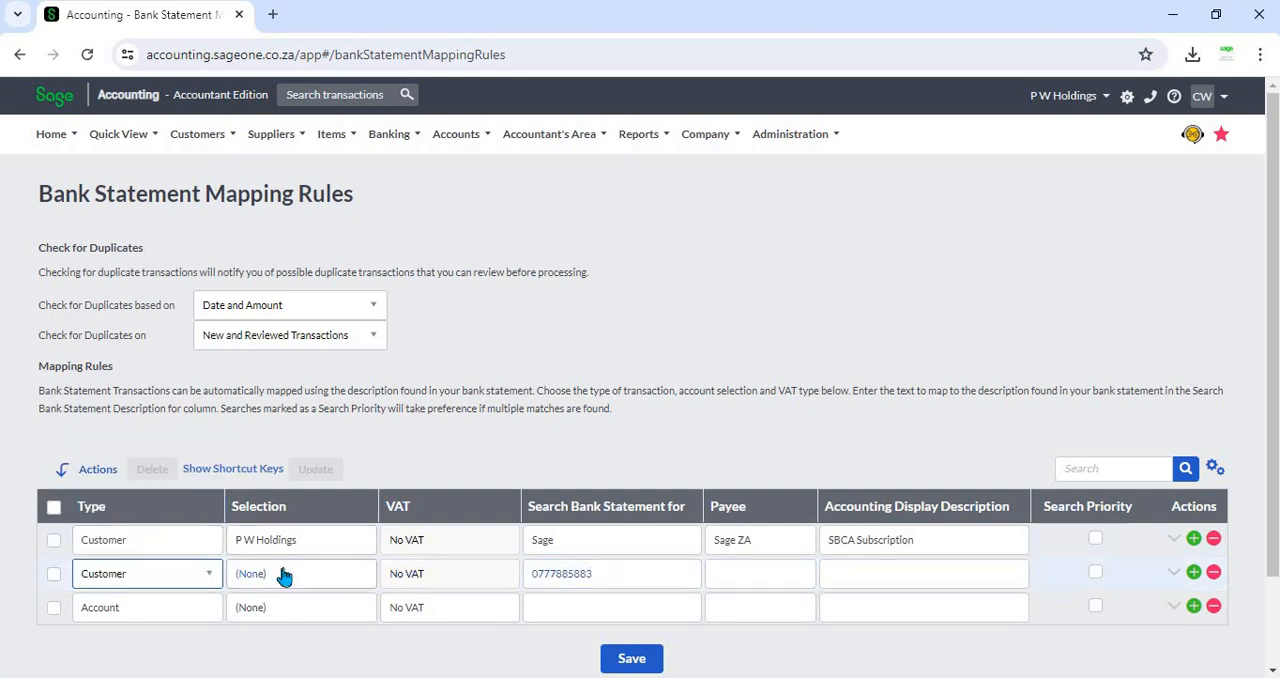
pyautogui.click(283, 572)
pyautogui.click(283, 575)
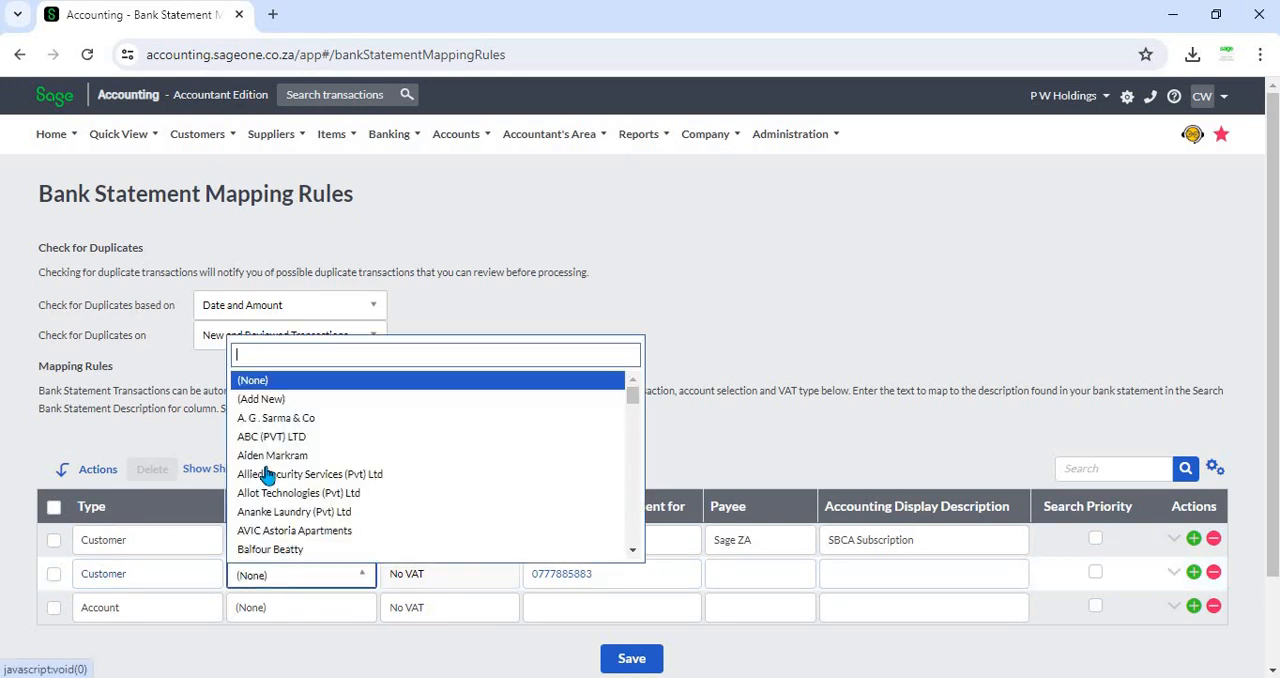
pyautogui.click(605, 440)
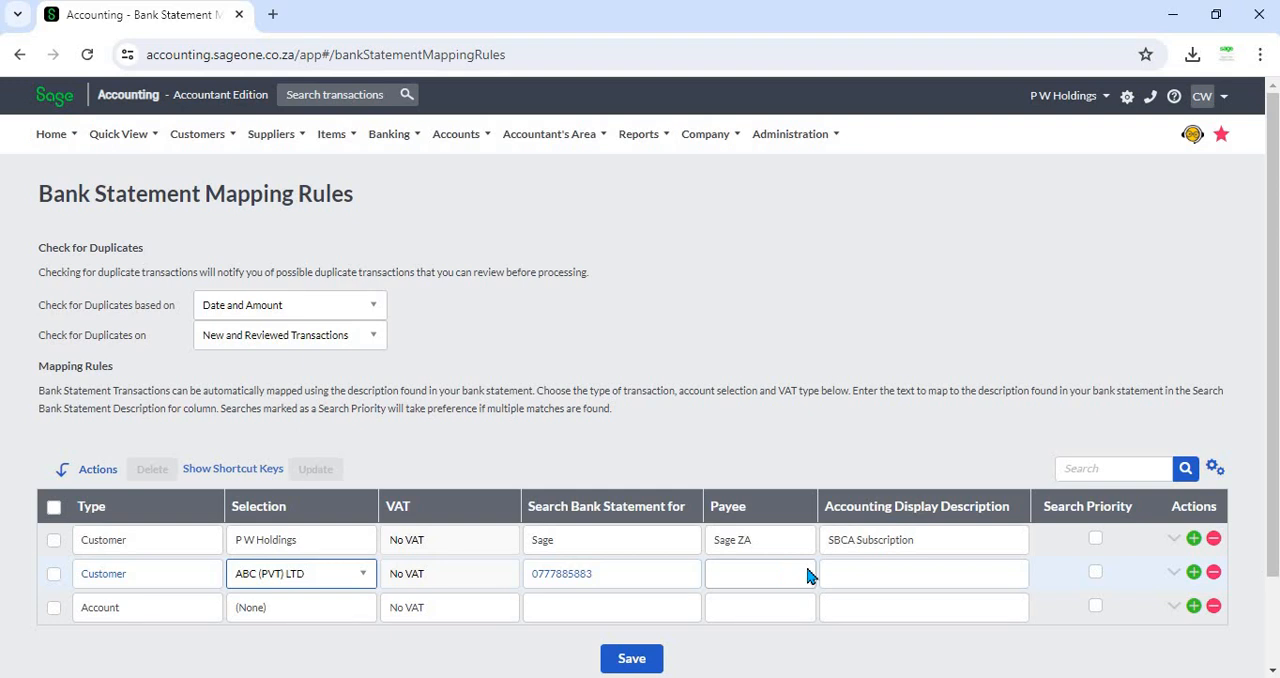
pyautogui.click(862, 576)
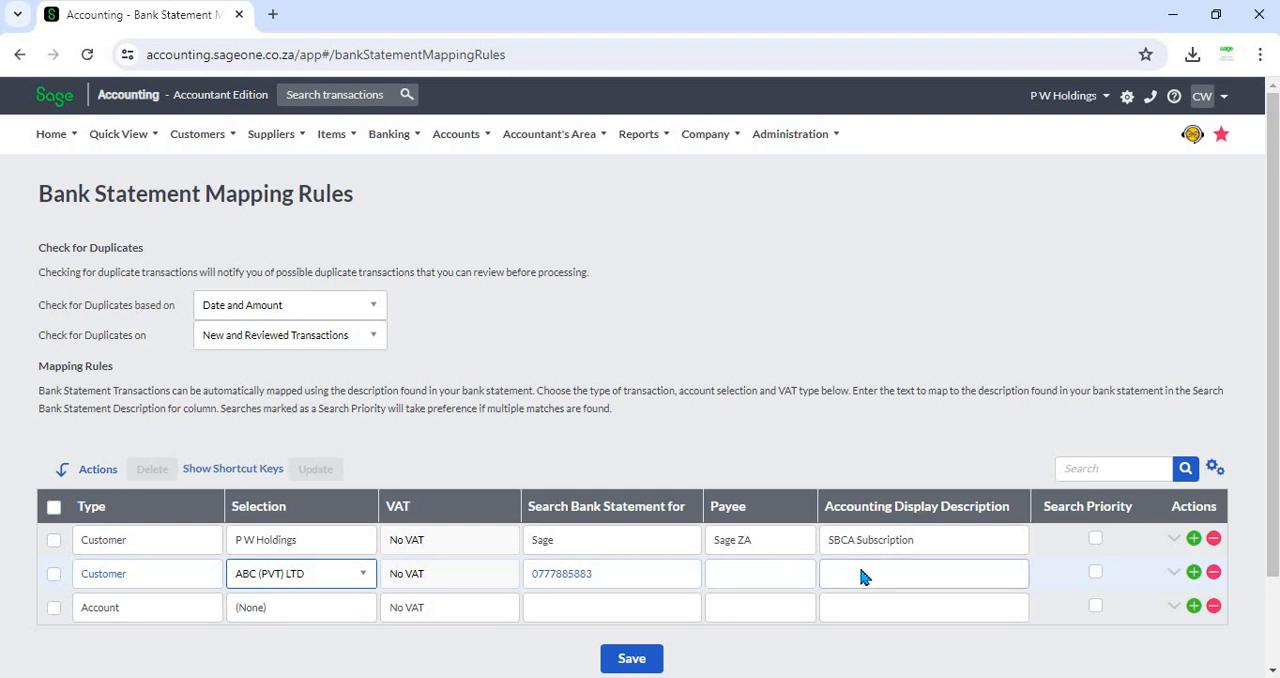
pyautogui.click(833, 440)
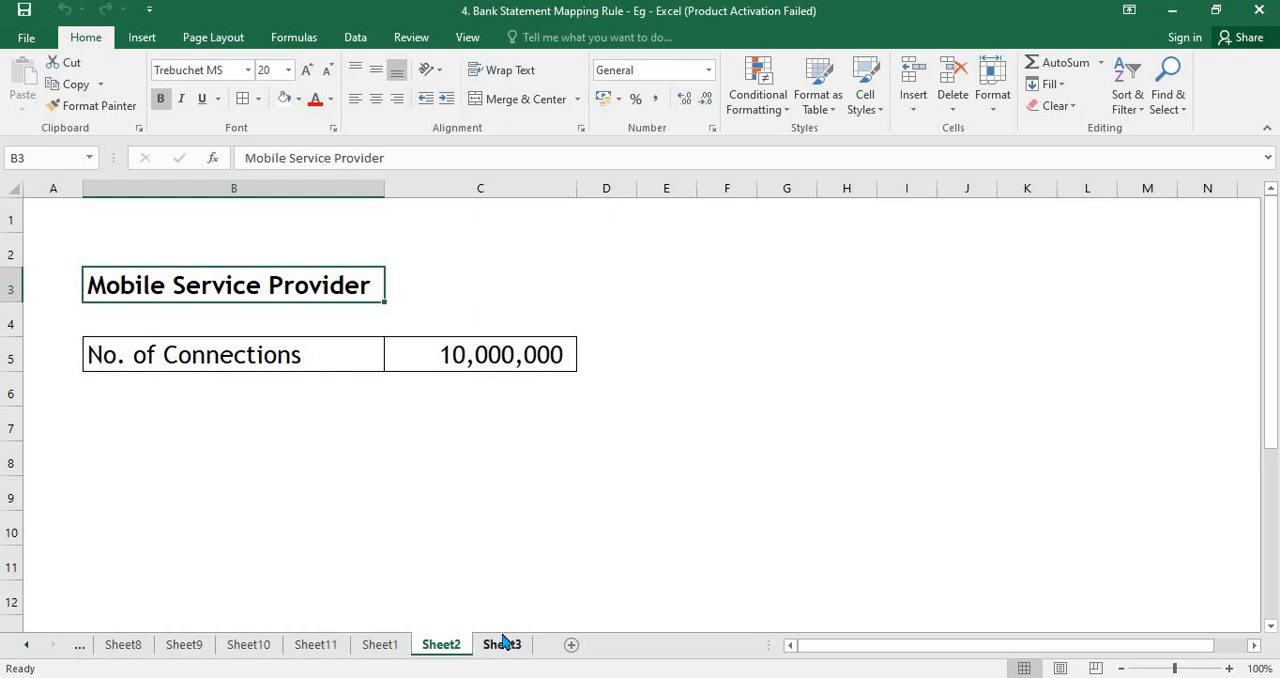
# - Review the spreadsheet listing search codes A001 to A005 against customer names
pyautogui.click(502, 644)
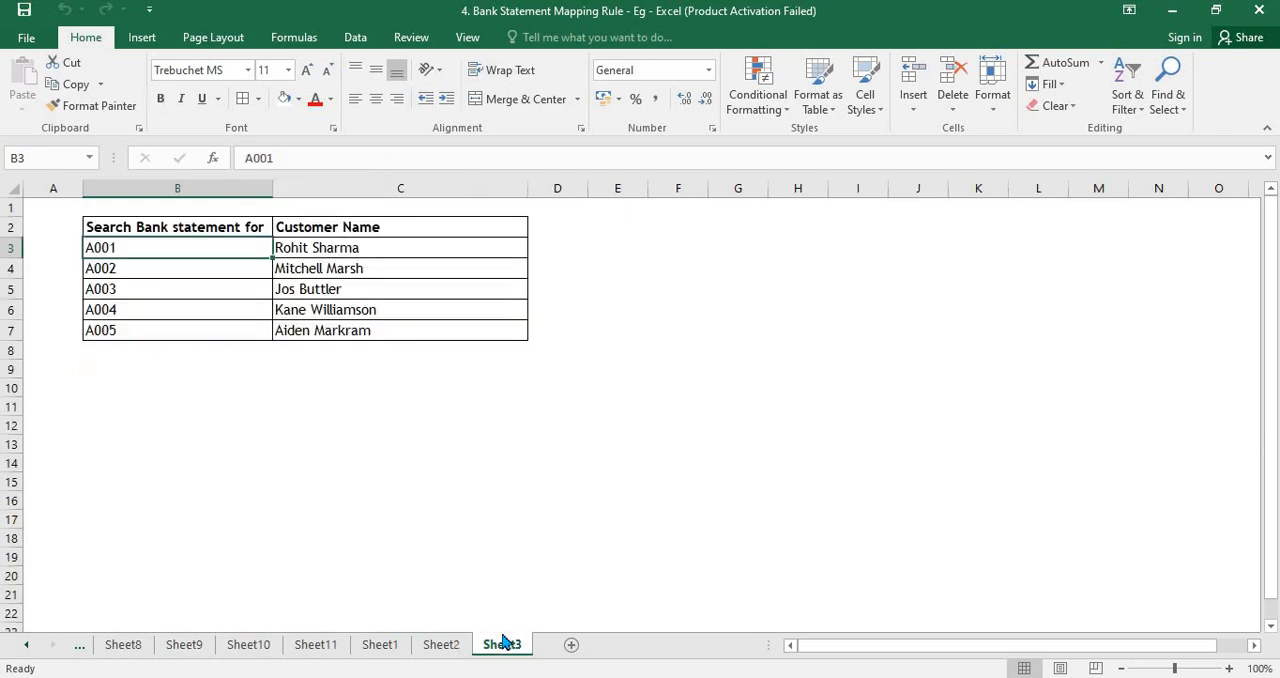
pyautogui.click(209, 408)
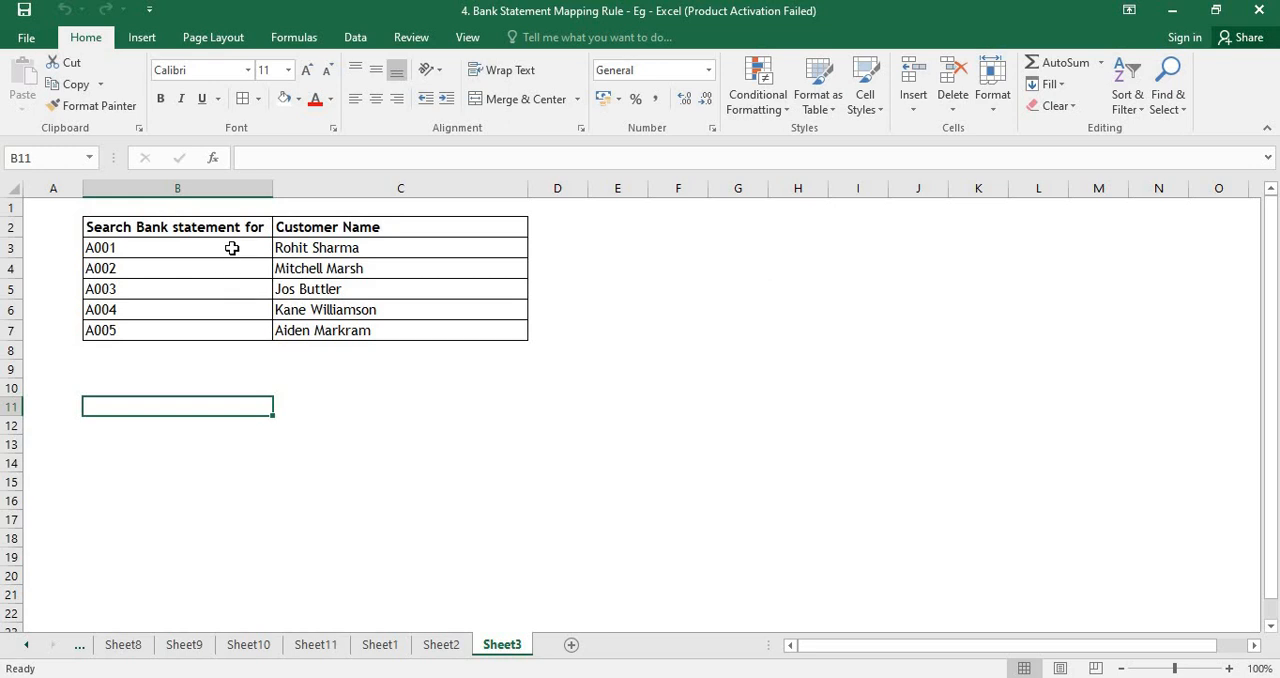
pyautogui.moveTo(231, 248); pyautogui.dragTo(246, 329)
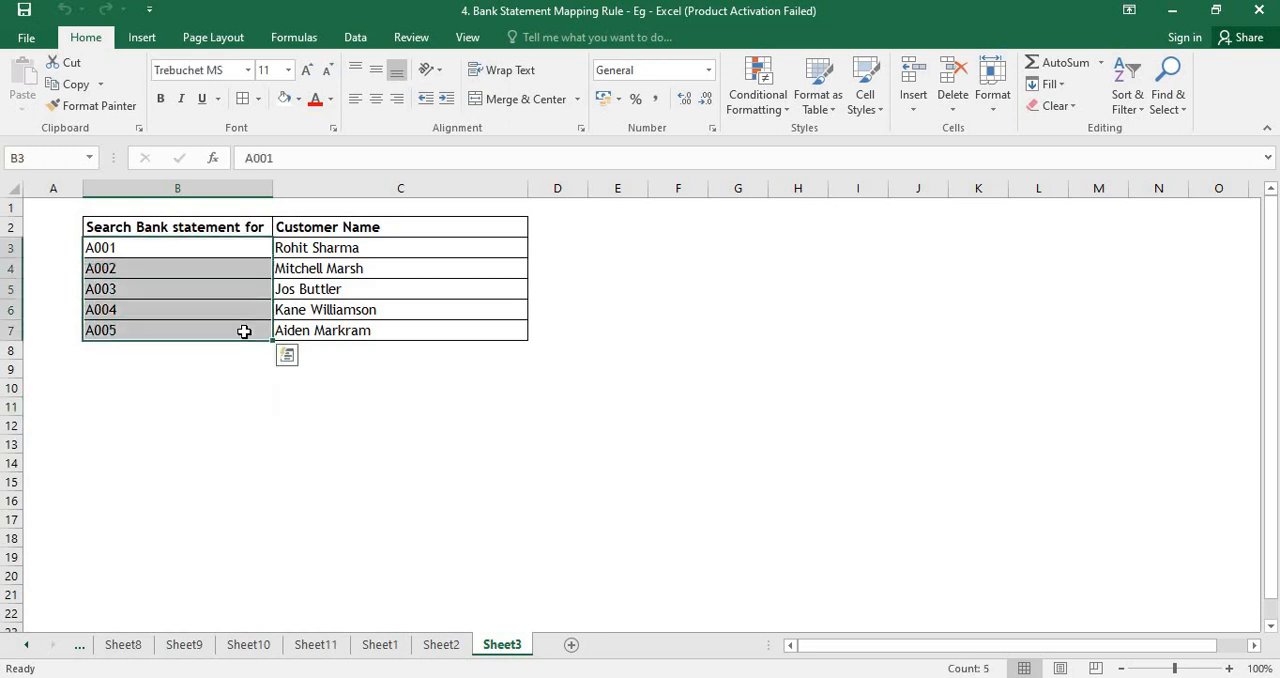
pyautogui.moveTo(315, 250); pyautogui.dragTo(330, 333)
pyautogui.click(263, 446)
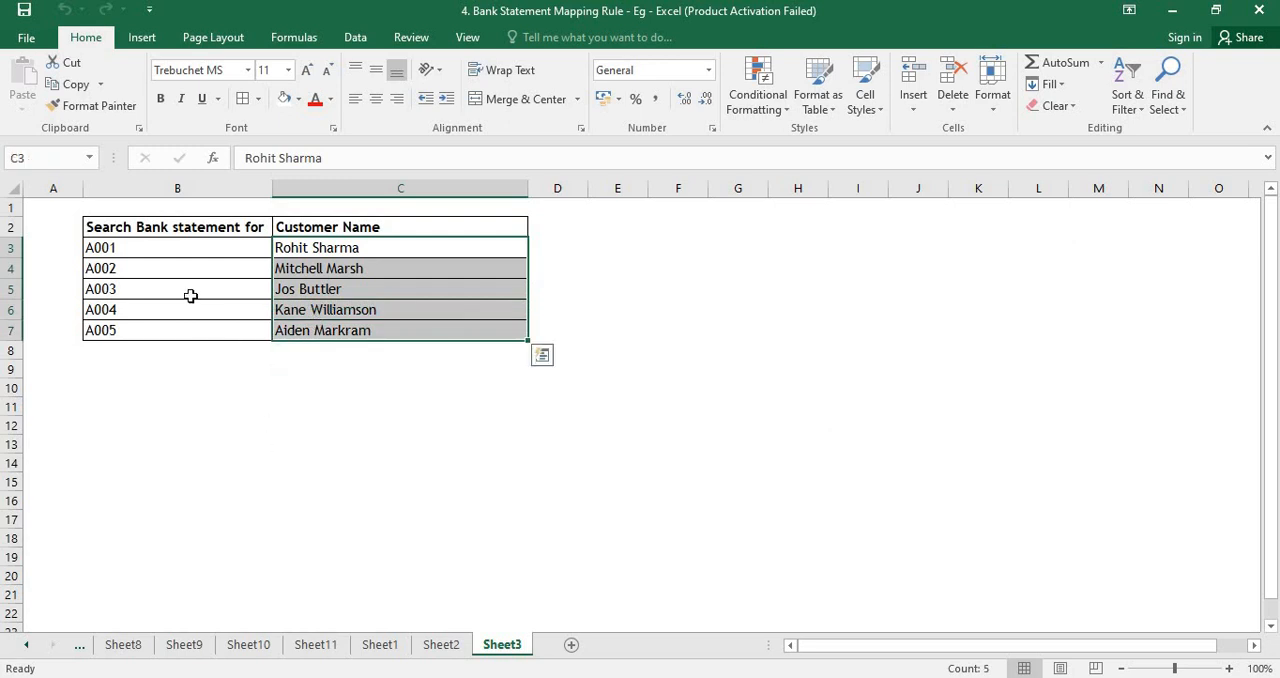
pyautogui.click(178, 250)
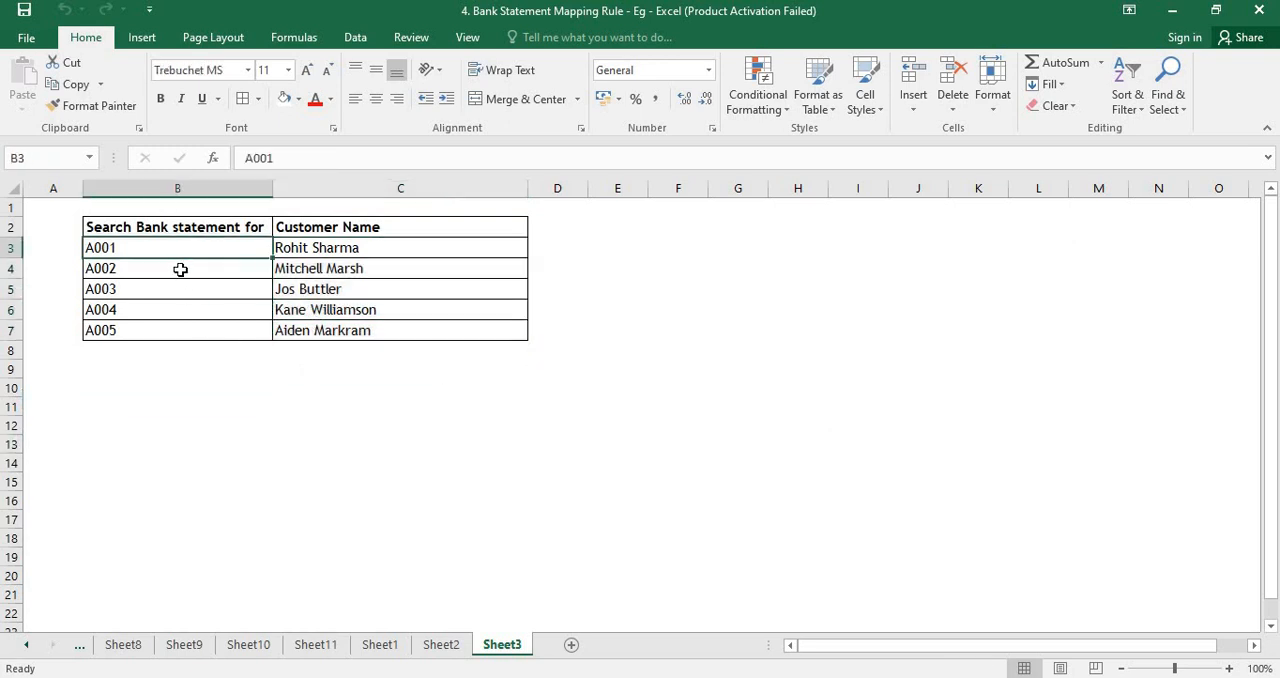
pyautogui.click(180, 269)
pyautogui.click(181, 286)
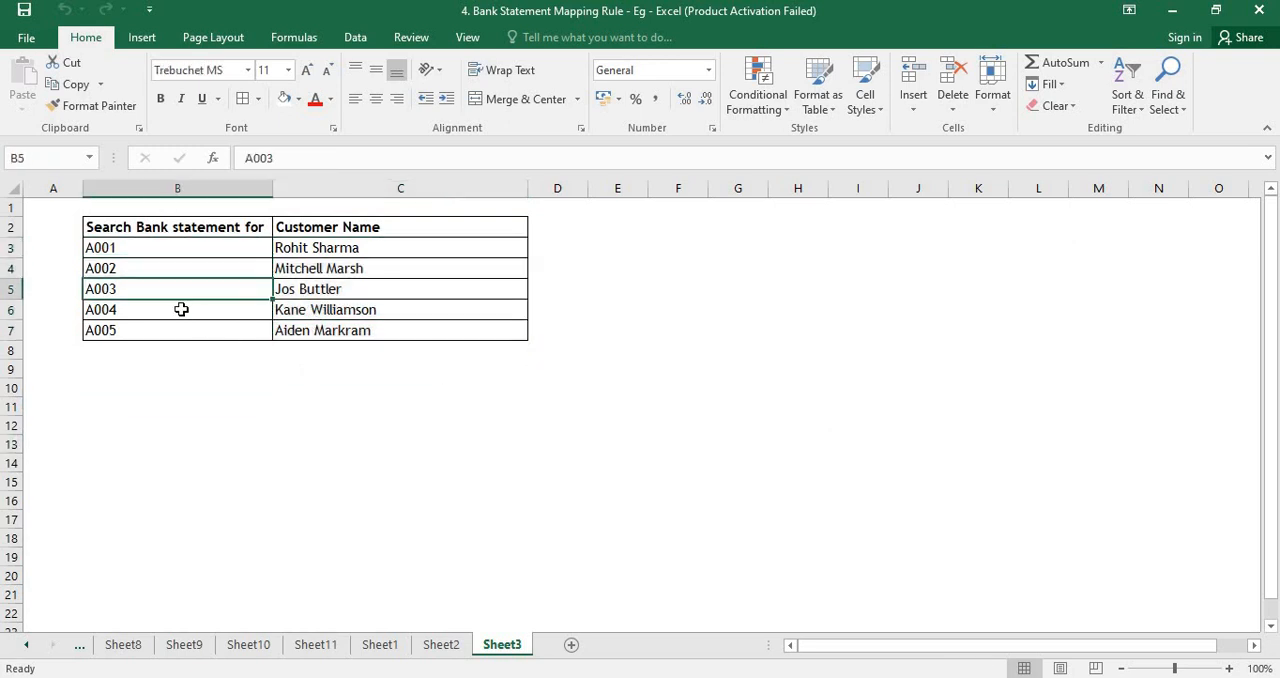
pyautogui.click(181, 309)
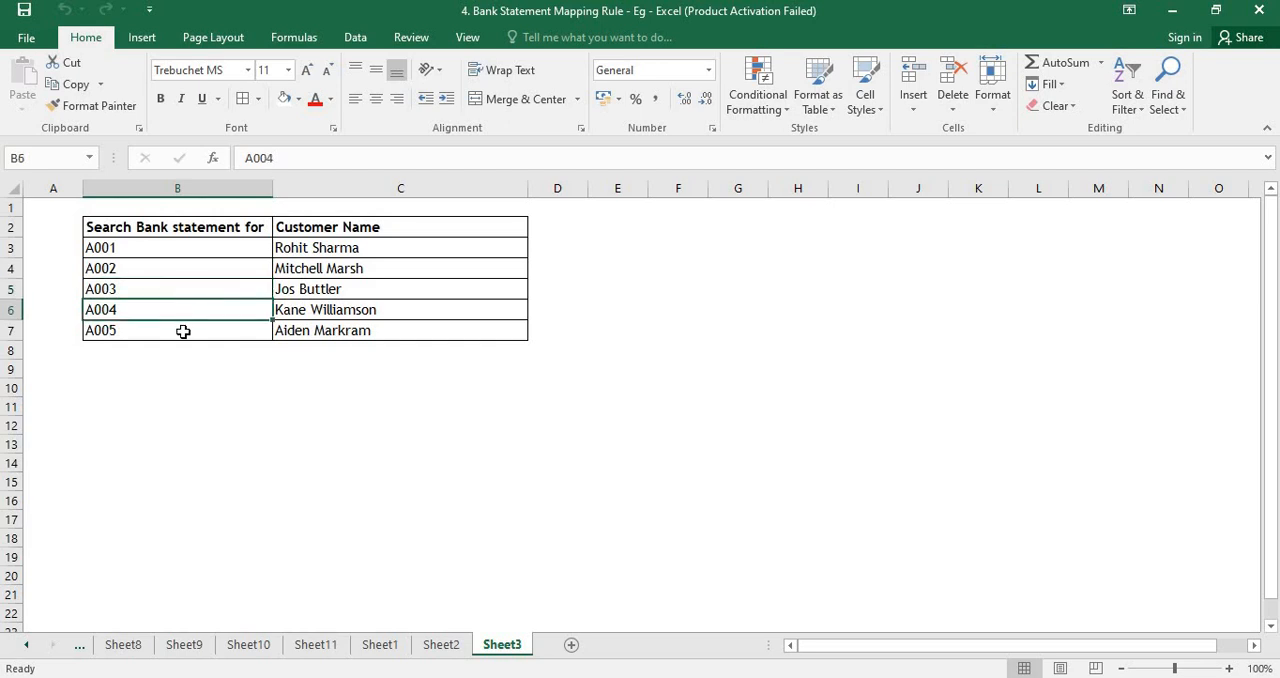
pyautogui.click(183, 331)
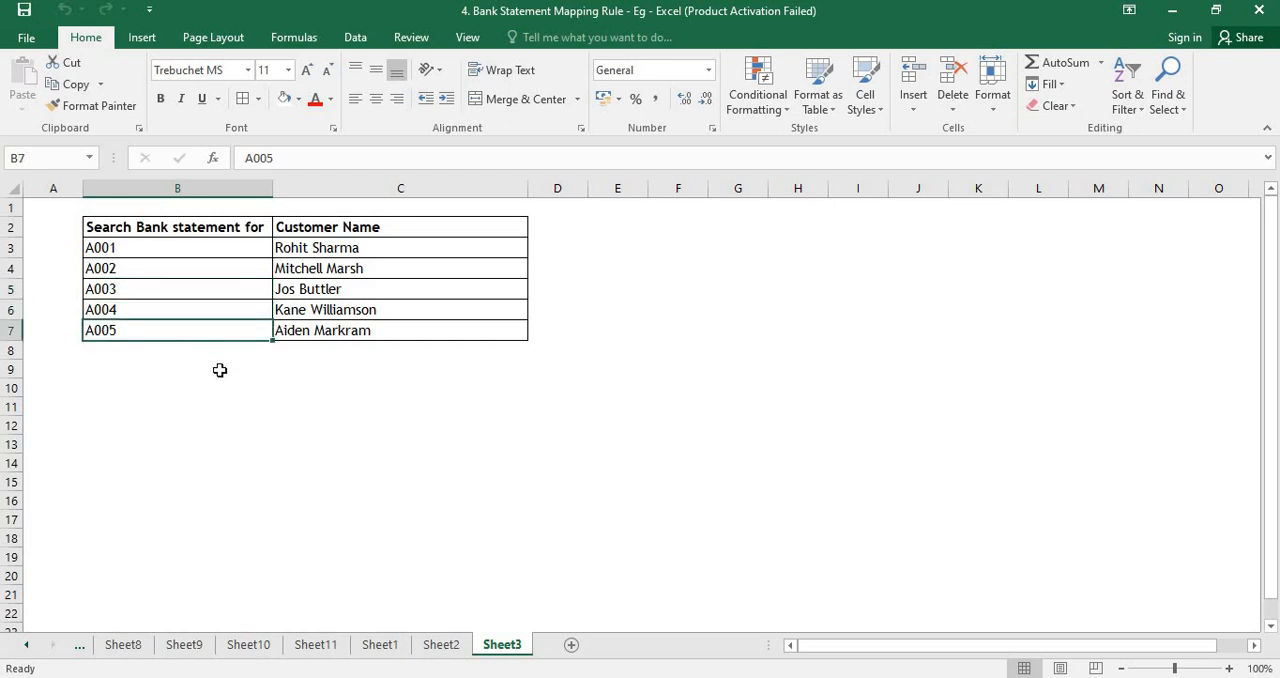
pyautogui.click(220, 370)
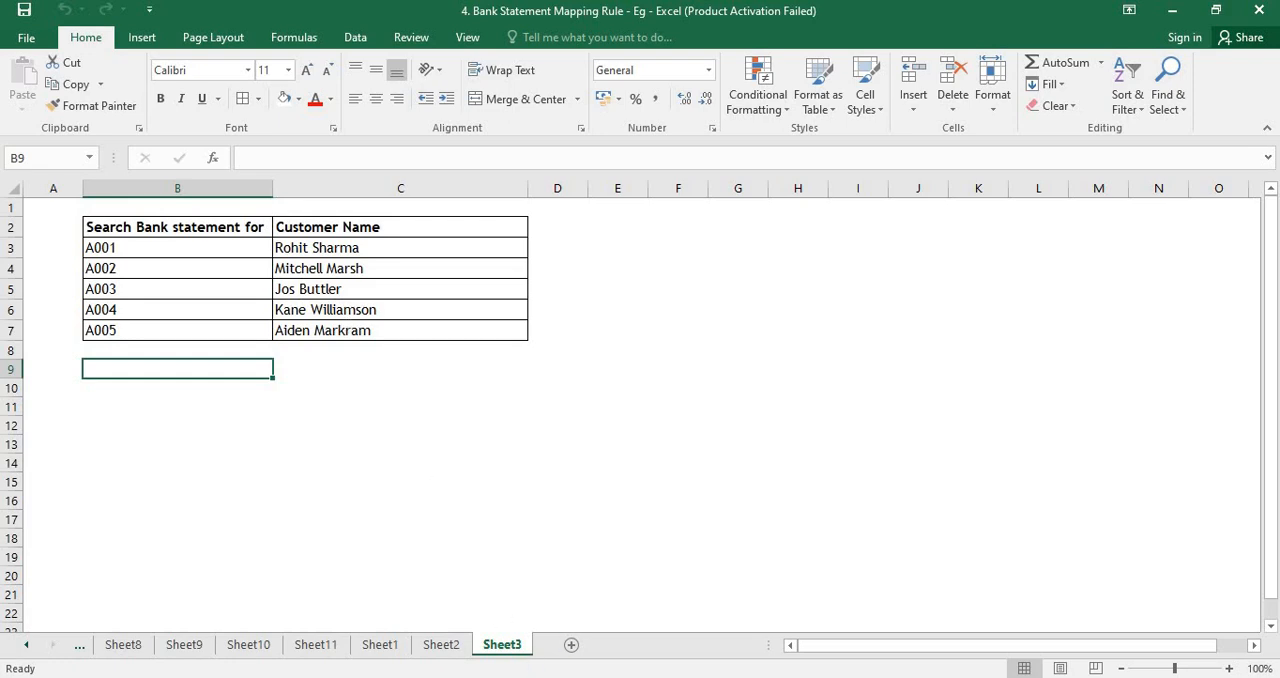
# - Switch back to the accounting site and open the Add a Customer form
pyautogui.hotkey('alt', 'Tab')
pyautogui.moveTo(213, 150)
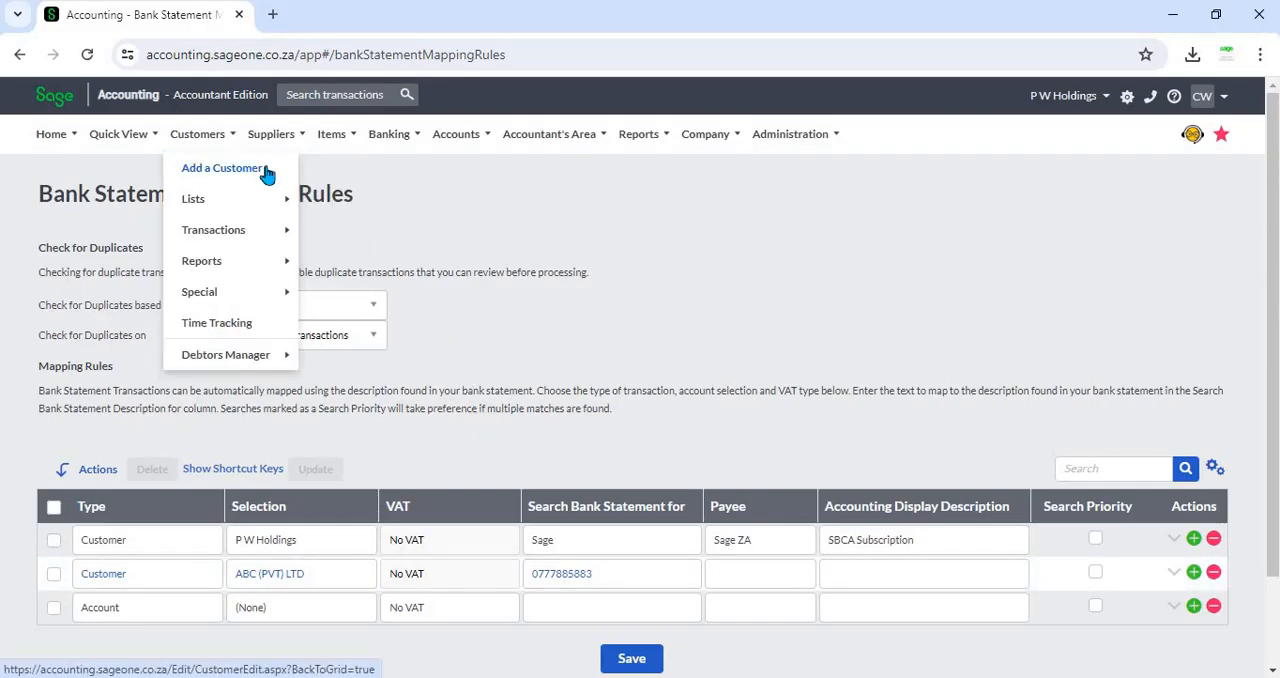
pyautogui.click(266, 172)
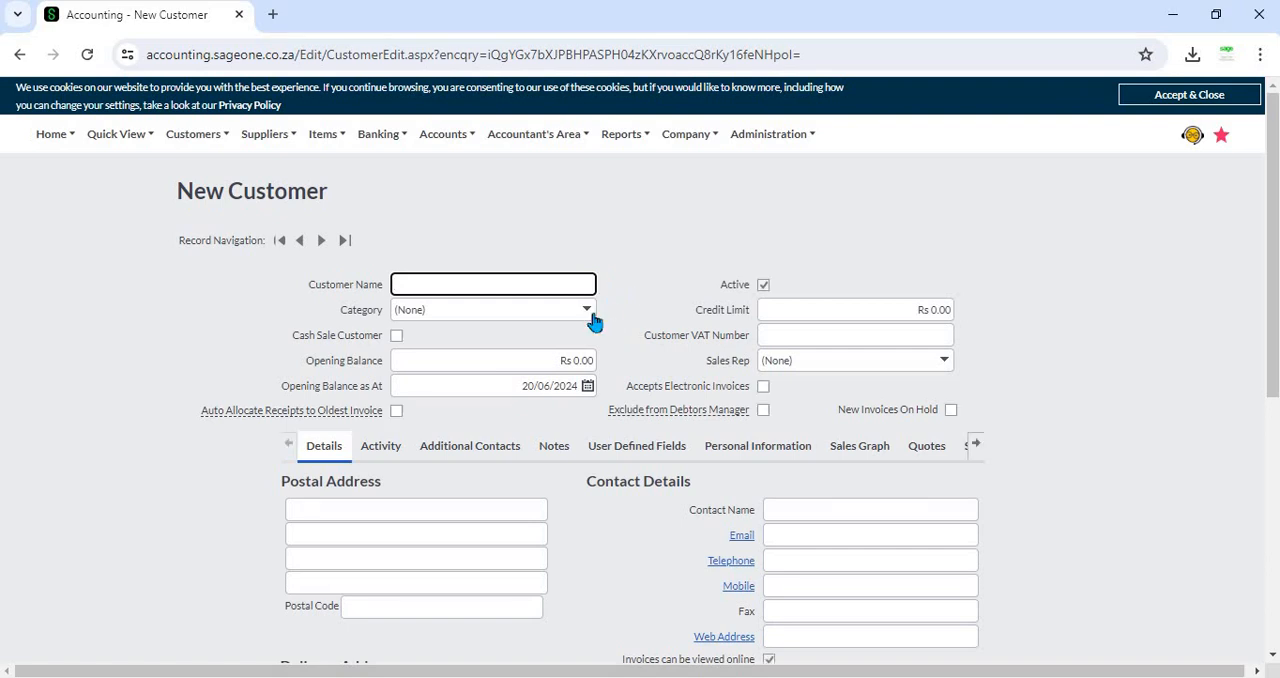
# - Examine the new customer form's category options and default settings dropdowns
pyautogui.click(591, 311)
pyautogui.click(636, 263)
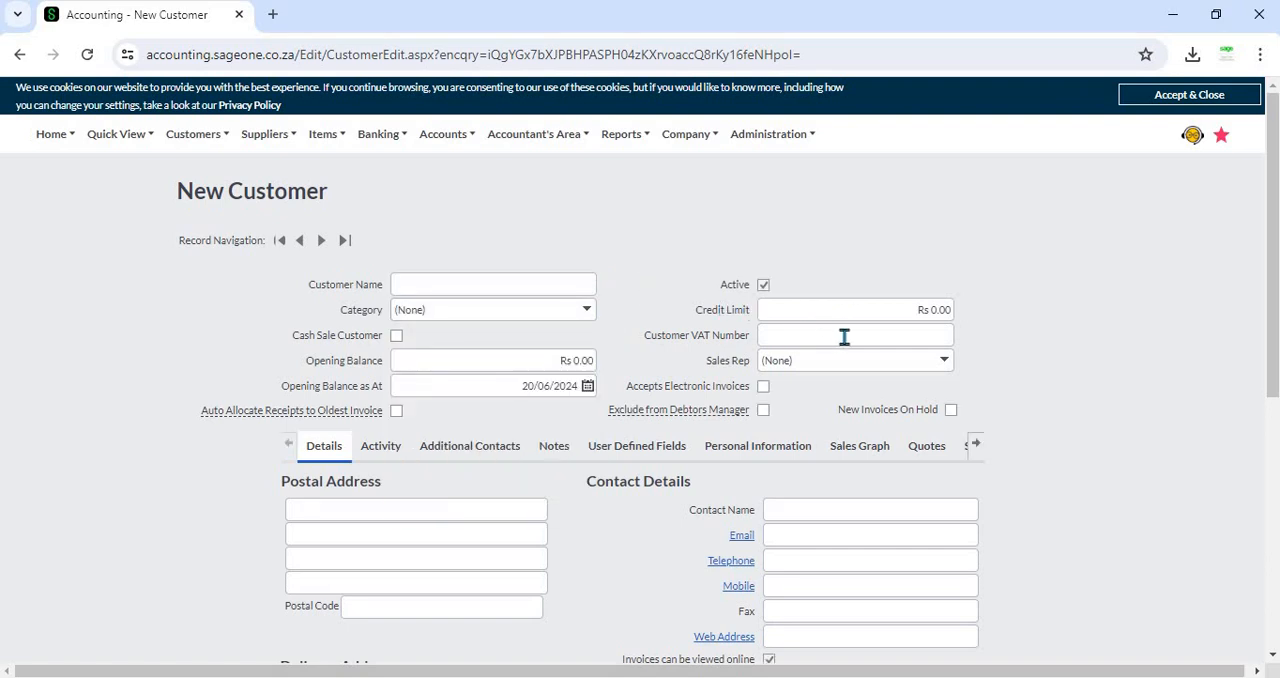
pyautogui.scroll(-3, 557, 343)
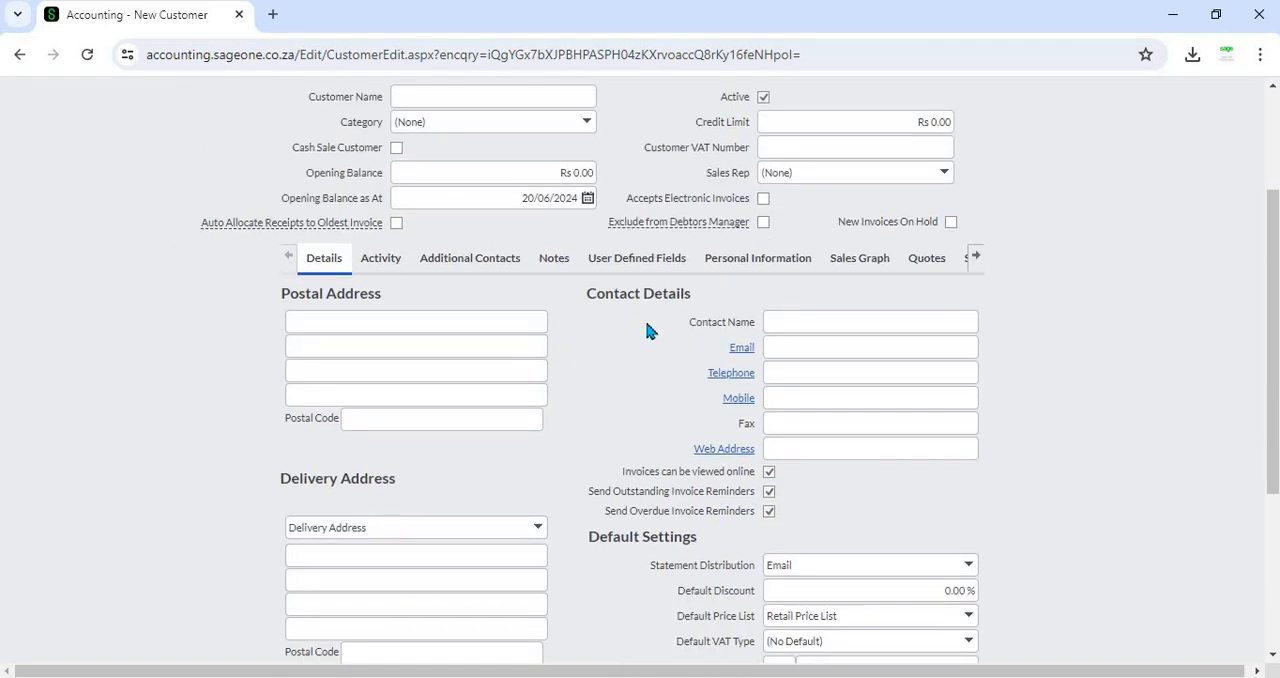
pyautogui.scroll(-3, 745, 372)
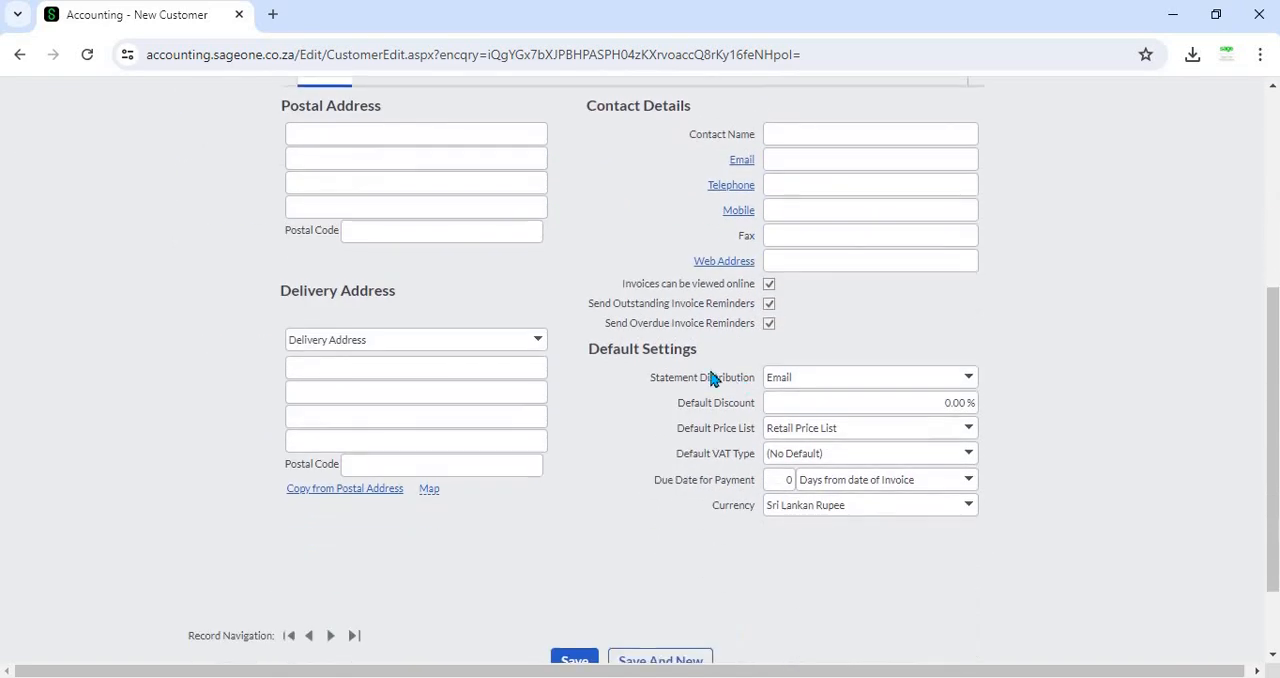
pyautogui.click(973, 389)
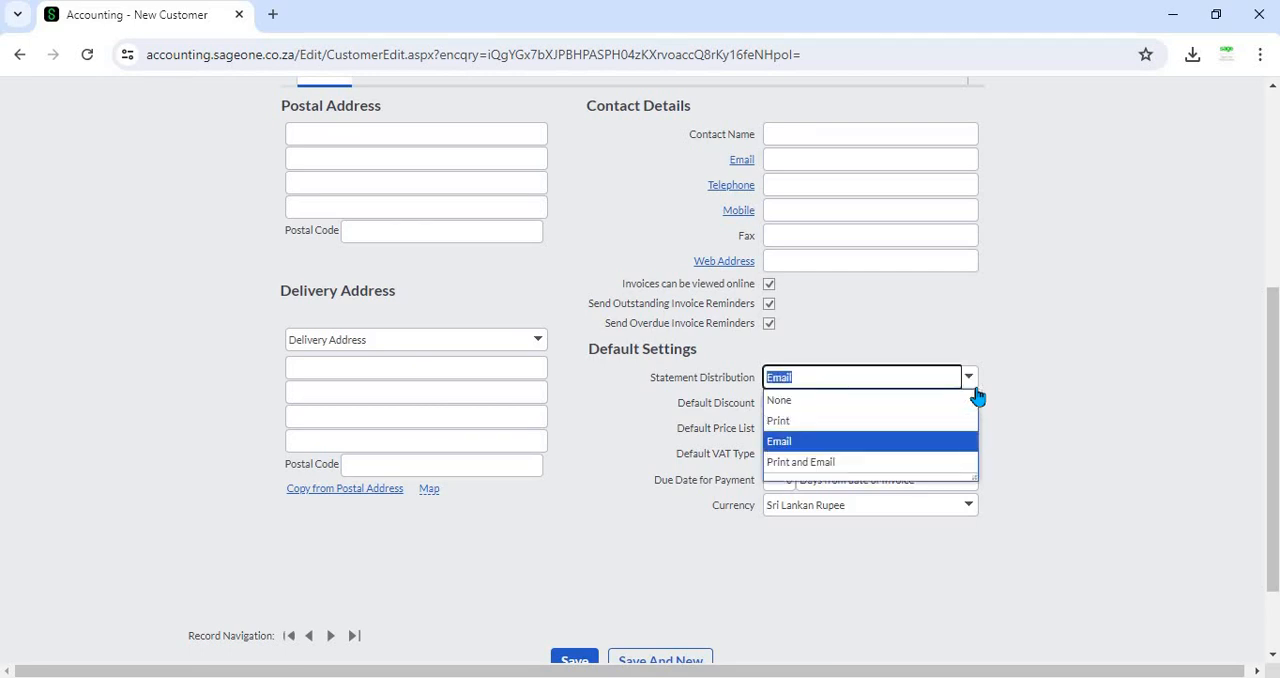
pyautogui.click(1025, 378)
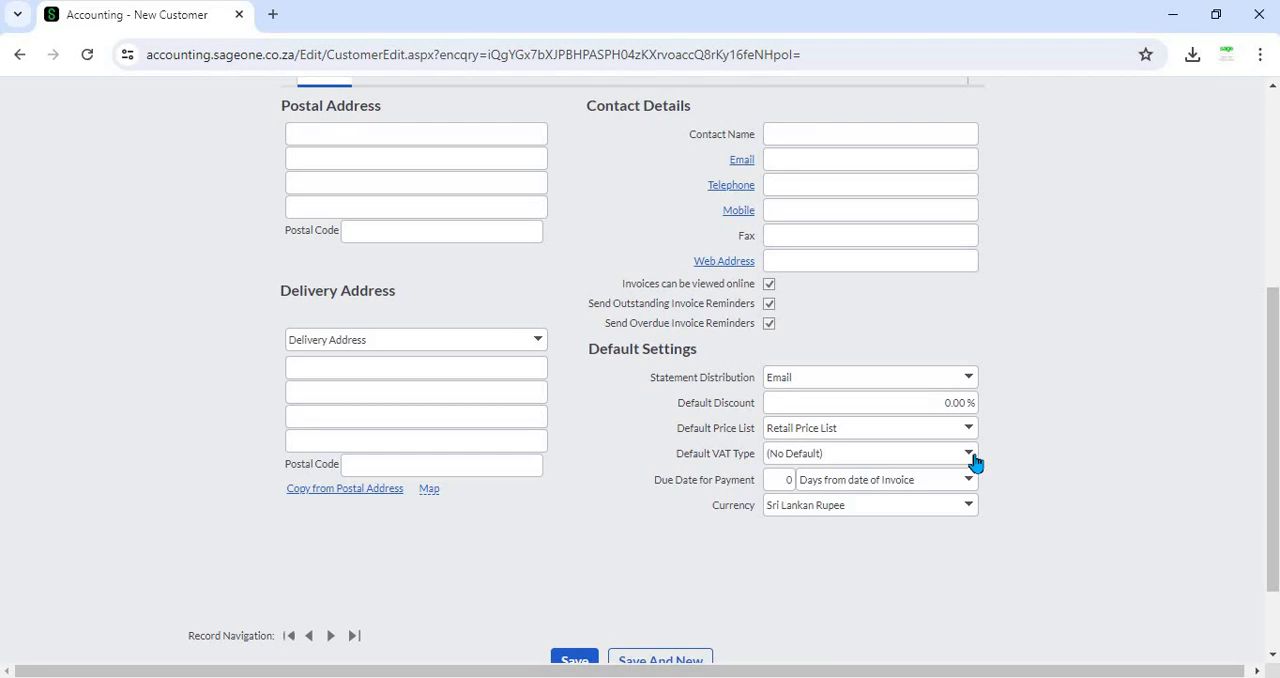
pyautogui.click(969, 455)
pyautogui.click(983, 477)
pyautogui.click(968, 480)
pyautogui.click(1015, 468)
pyautogui.click(969, 505)
pyautogui.click(1003, 461)
pyautogui.scroll(5, 640, 367)
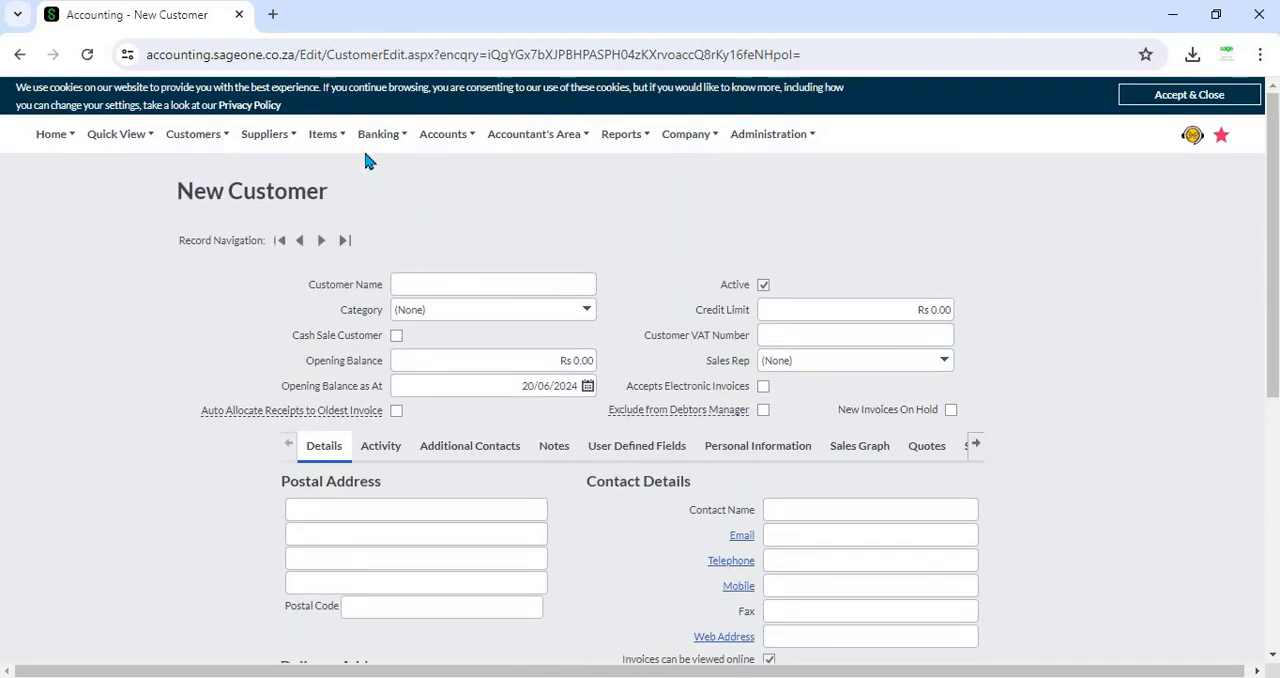
# - Reopen the Bank Statement Mapping Rules page and widen the Search Bank Statement for column
pyautogui.click(378, 134)
pyautogui.moveTo(380, 199)
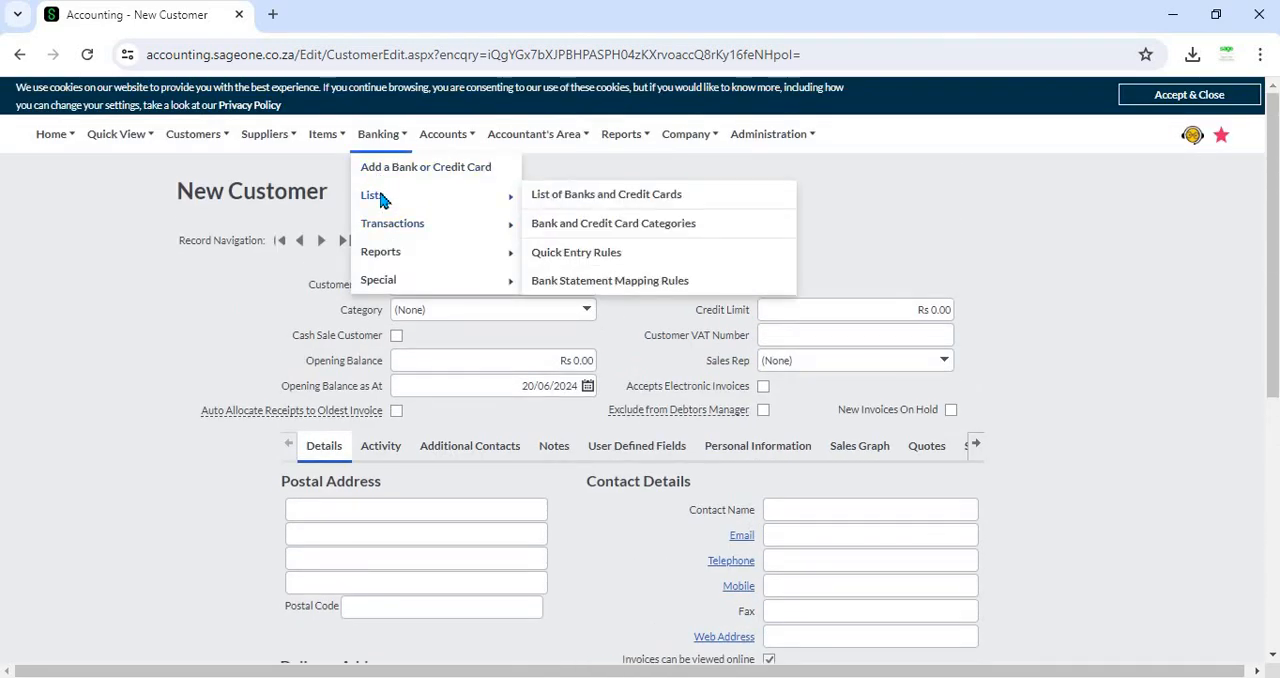
pyautogui.click(593, 281)
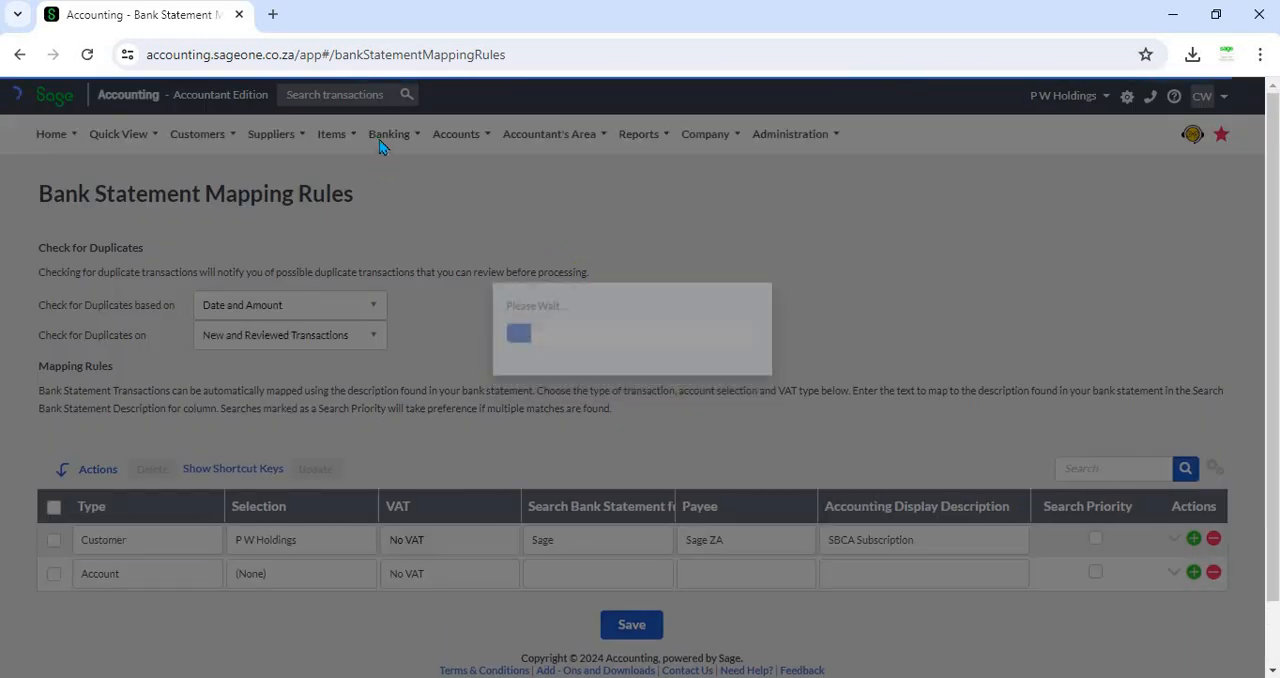
pyautogui.click(386, 137)
pyautogui.moveTo(396, 198)
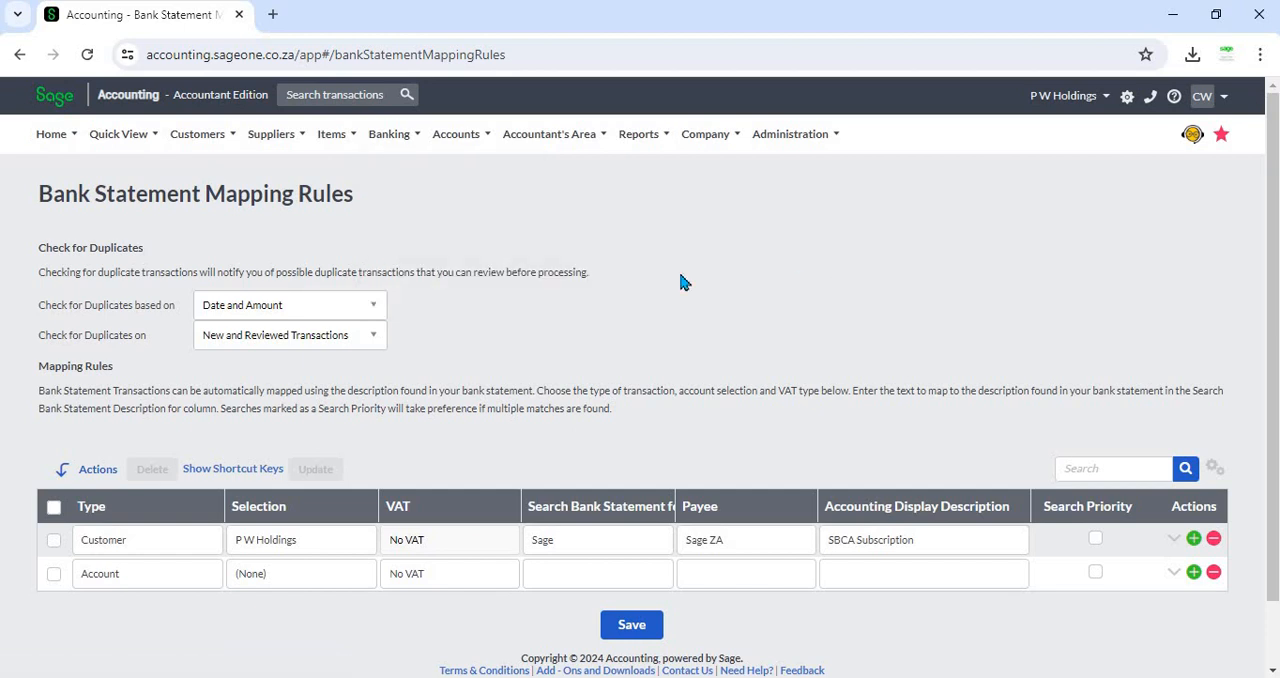
pyautogui.scroll(-2, 690, 452)
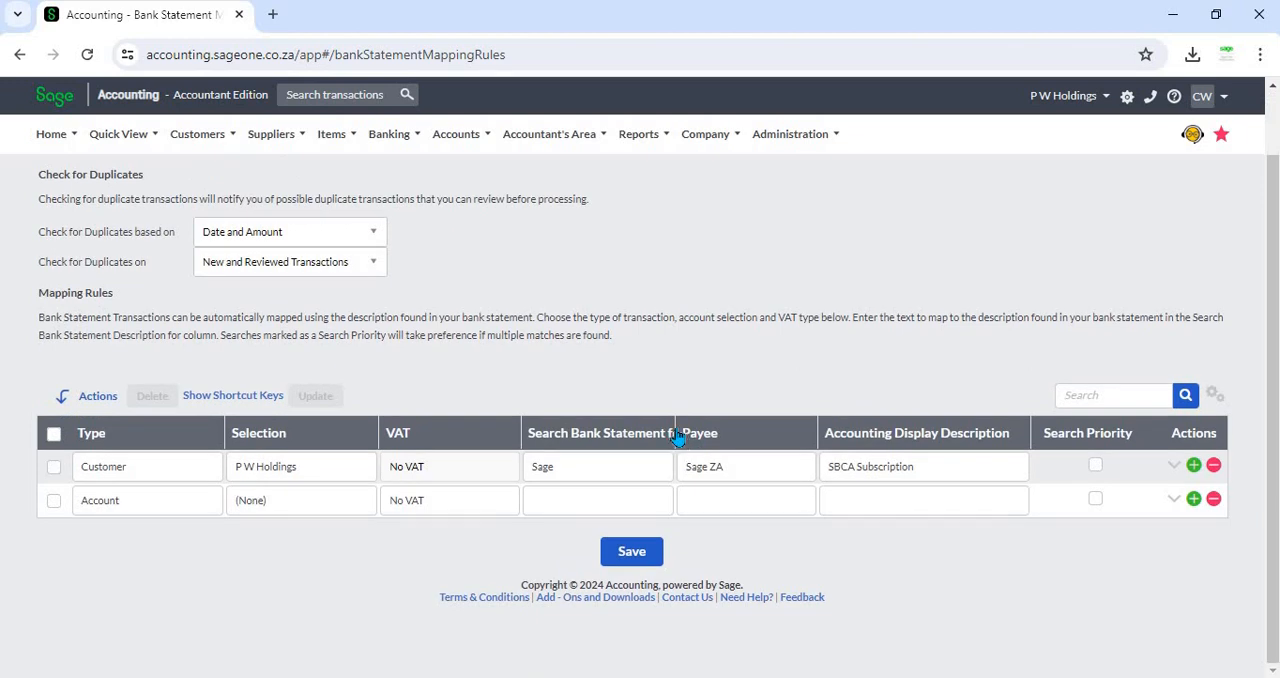
pyautogui.moveTo(676, 433); pyautogui.dragTo(706, 428)
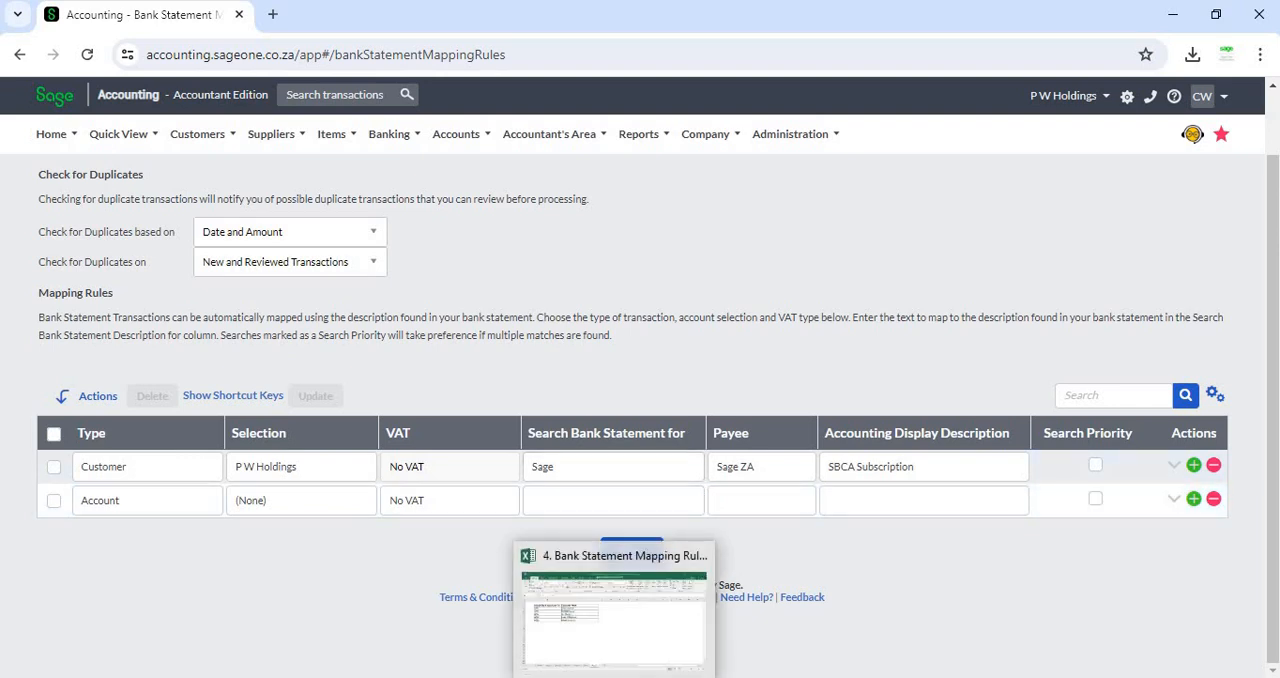
# - Switch to the Excel sheet and copy the A001 search code
pyautogui.click(579, 566)
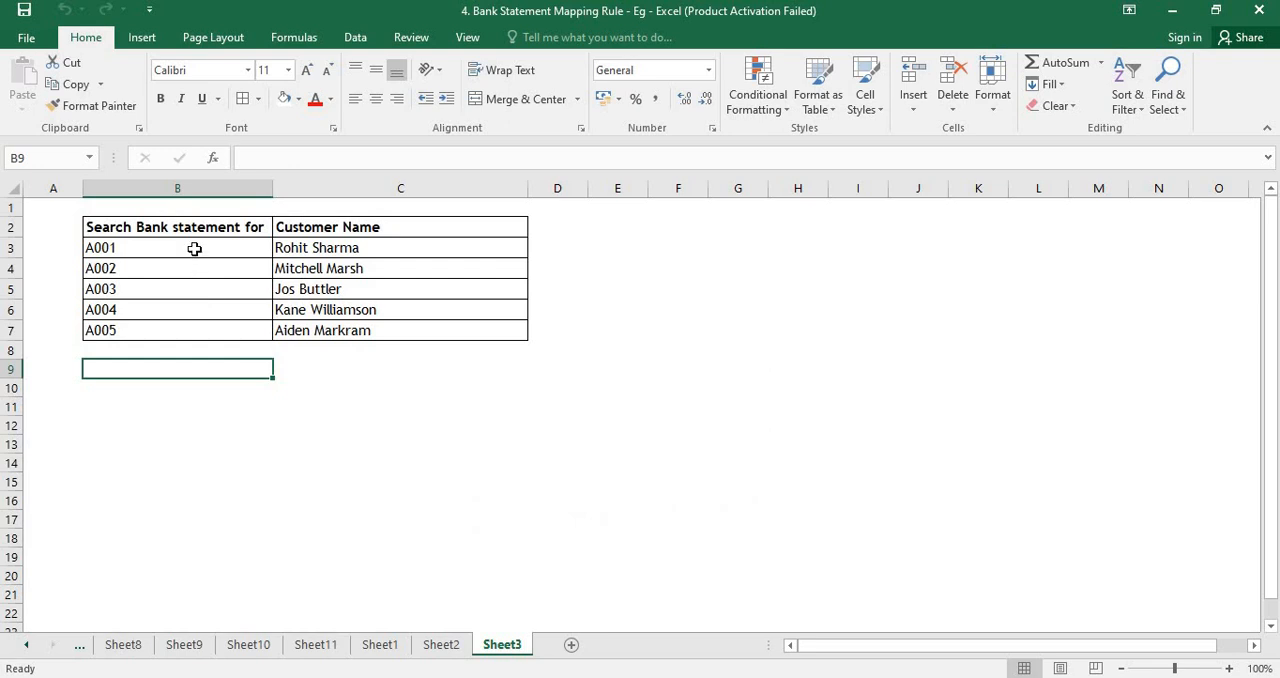
pyautogui.press('Up')
pyautogui.press('Up')
pyautogui.press('Up')
pyautogui.press('Up')
pyautogui.press('Up')
pyautogui.press('Up')
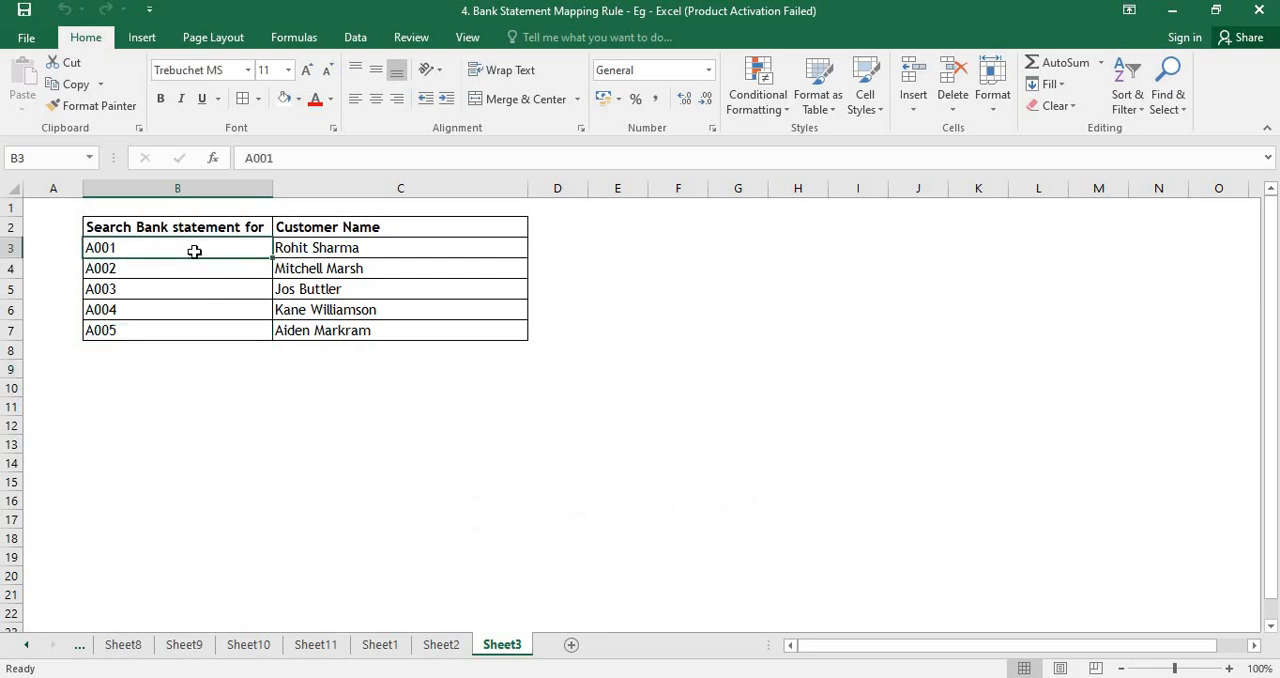
pyautogui.hotkey('ctrl', 'c')
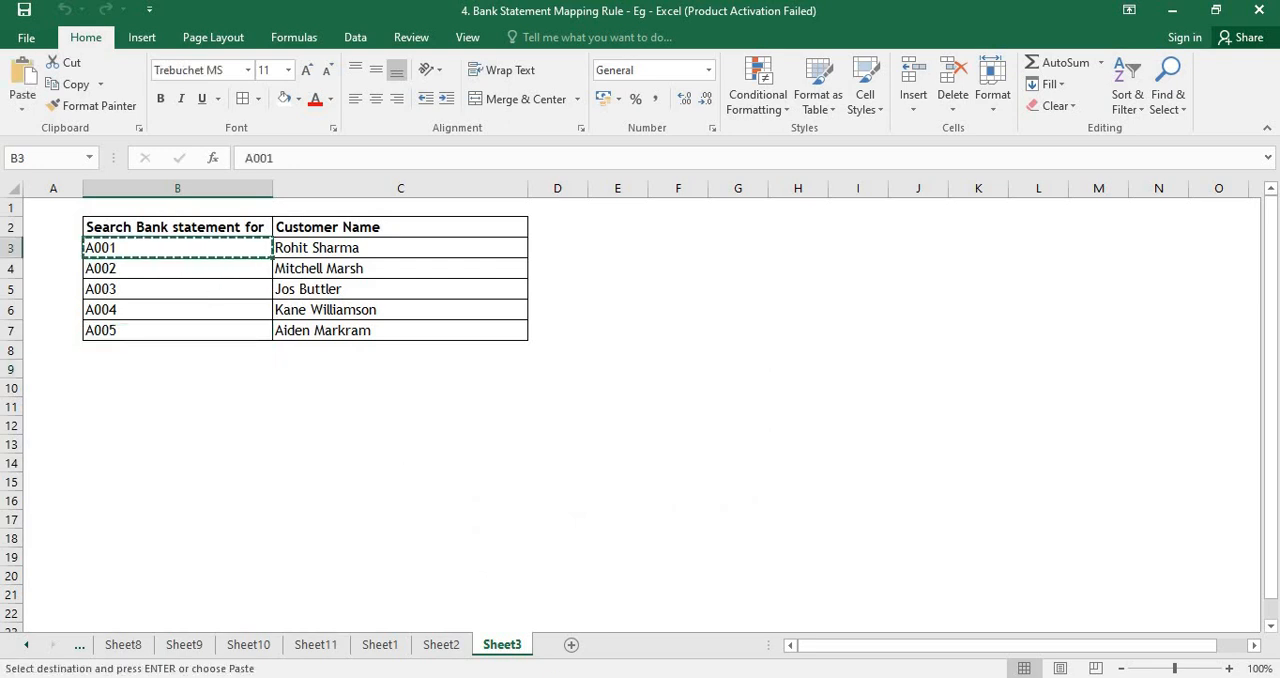
# - Paste the A001 code into the new mapping rule's Search Bank Statement for field
pyautogui.click(558, 600)
pyautogui.click(569, 503)
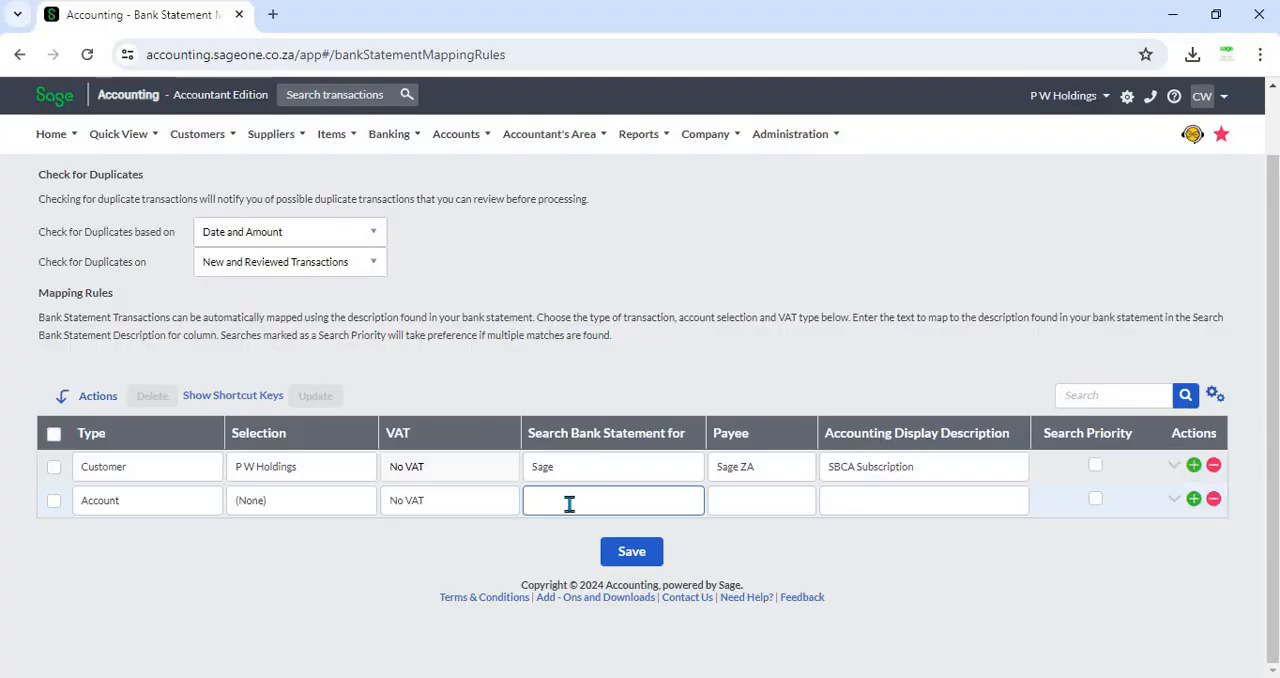
pyautogui.hotkey('ctrl', 'v')
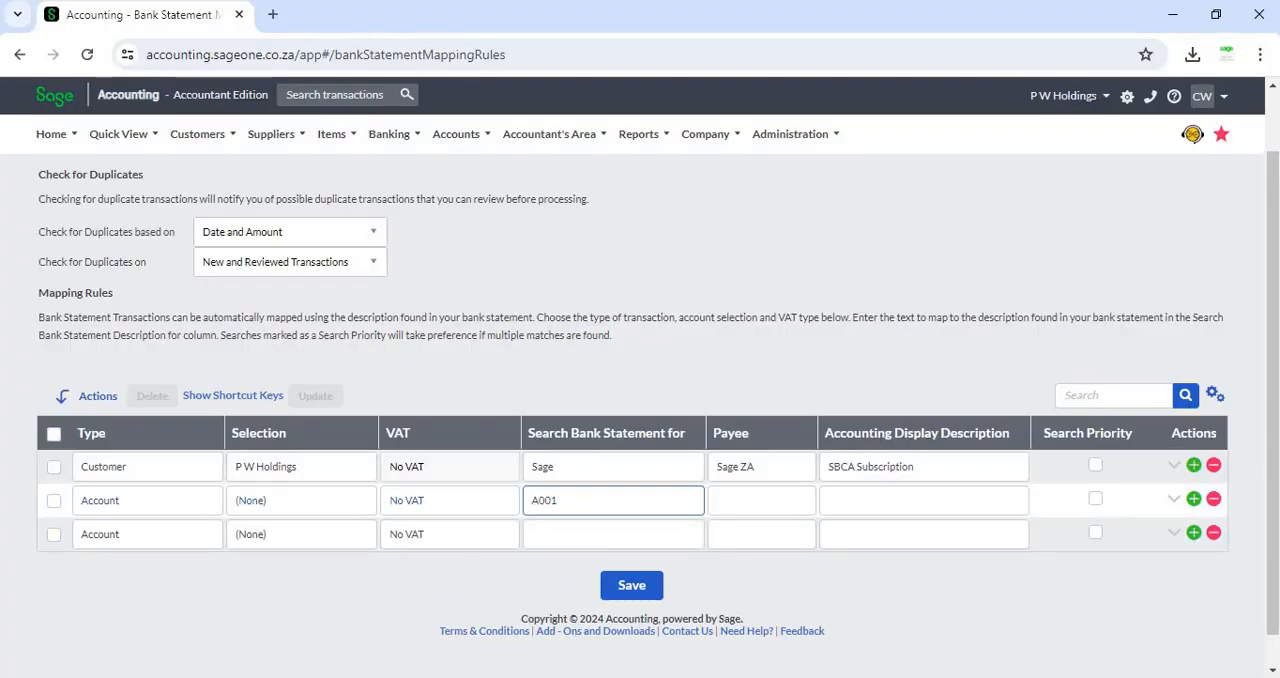
pyautogui.hotkey('alt', 'Tab')
pyautogui.click(396, 250)
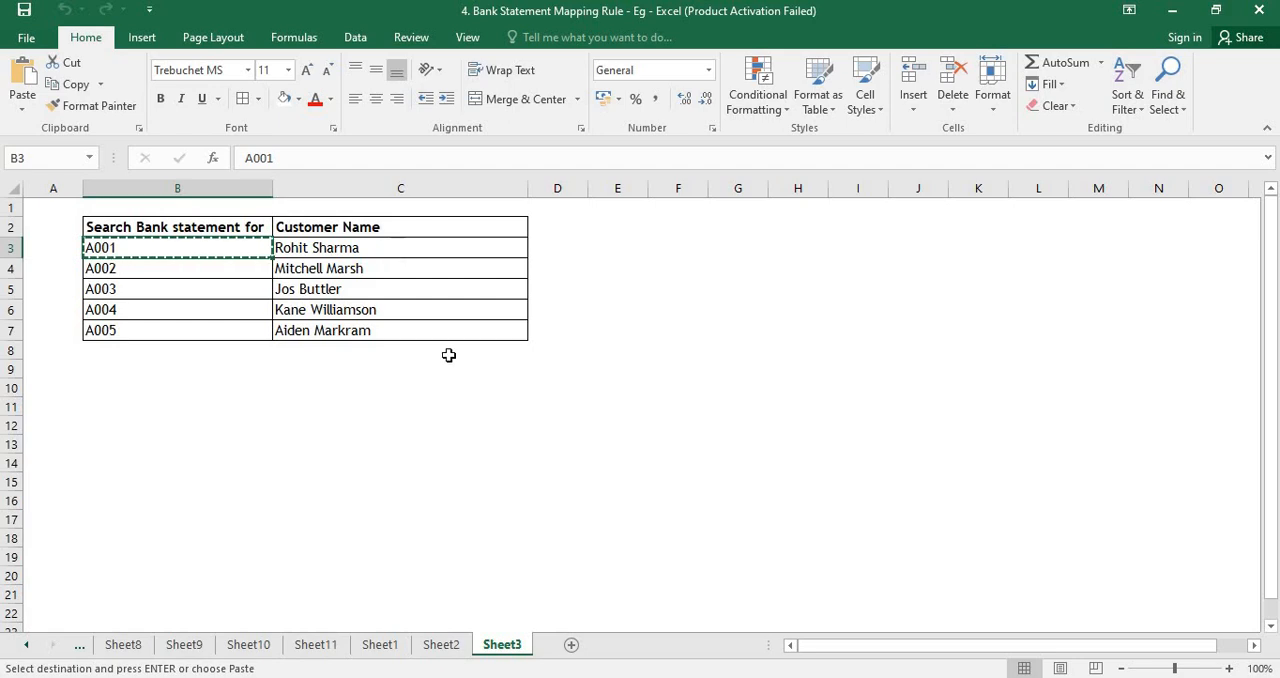
pyautogui.hotkey('alt', 'Tab')
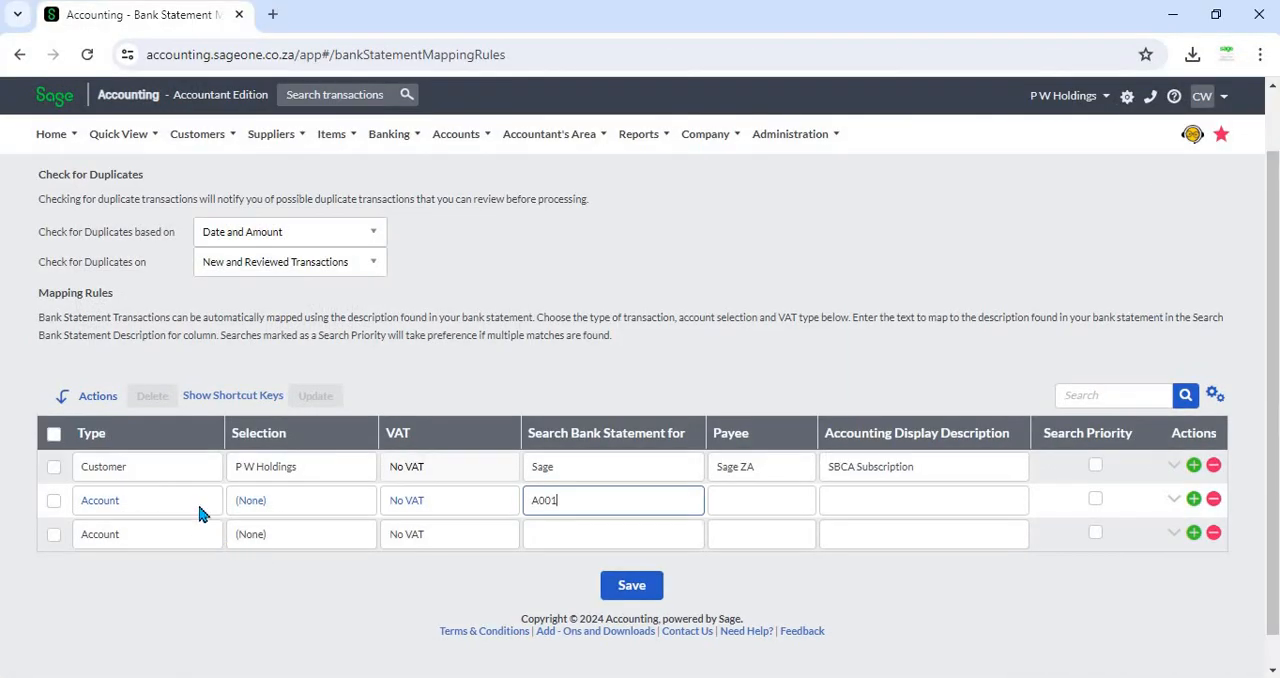
pyautogui.click(199, 505)
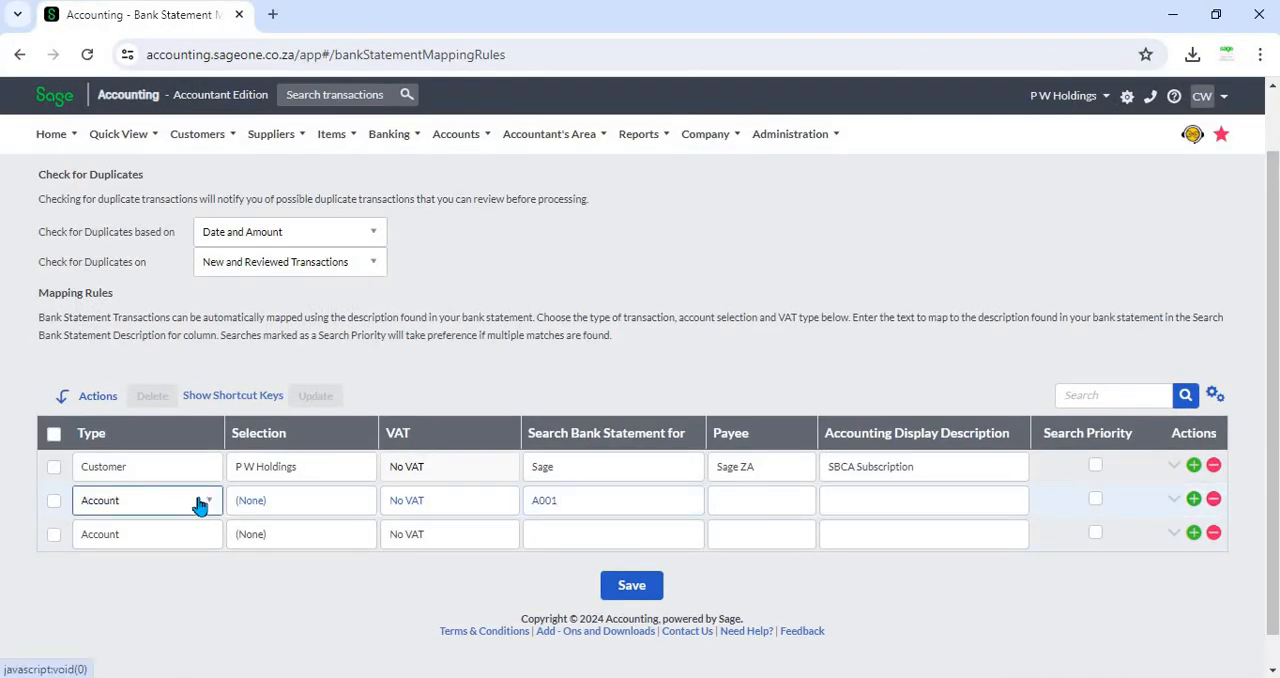
pyautogui.click(199, 505)
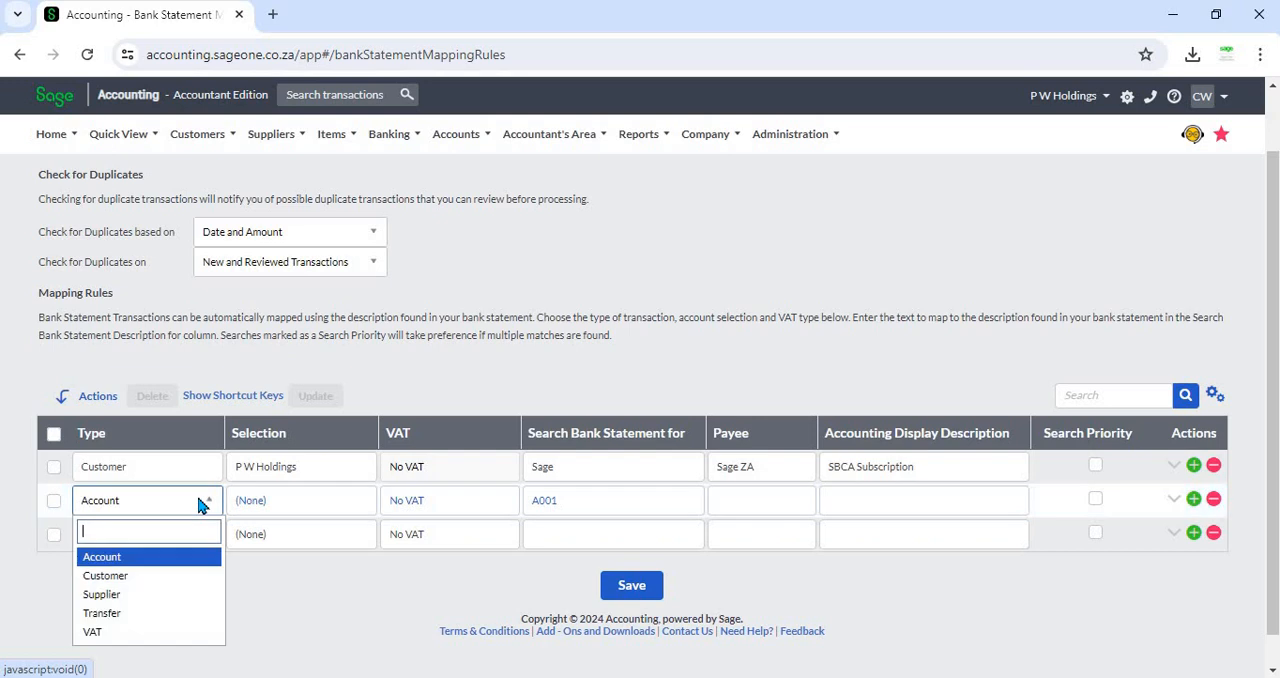
pyautogui.click(178, 576)
pyautogui.click(283, 503)
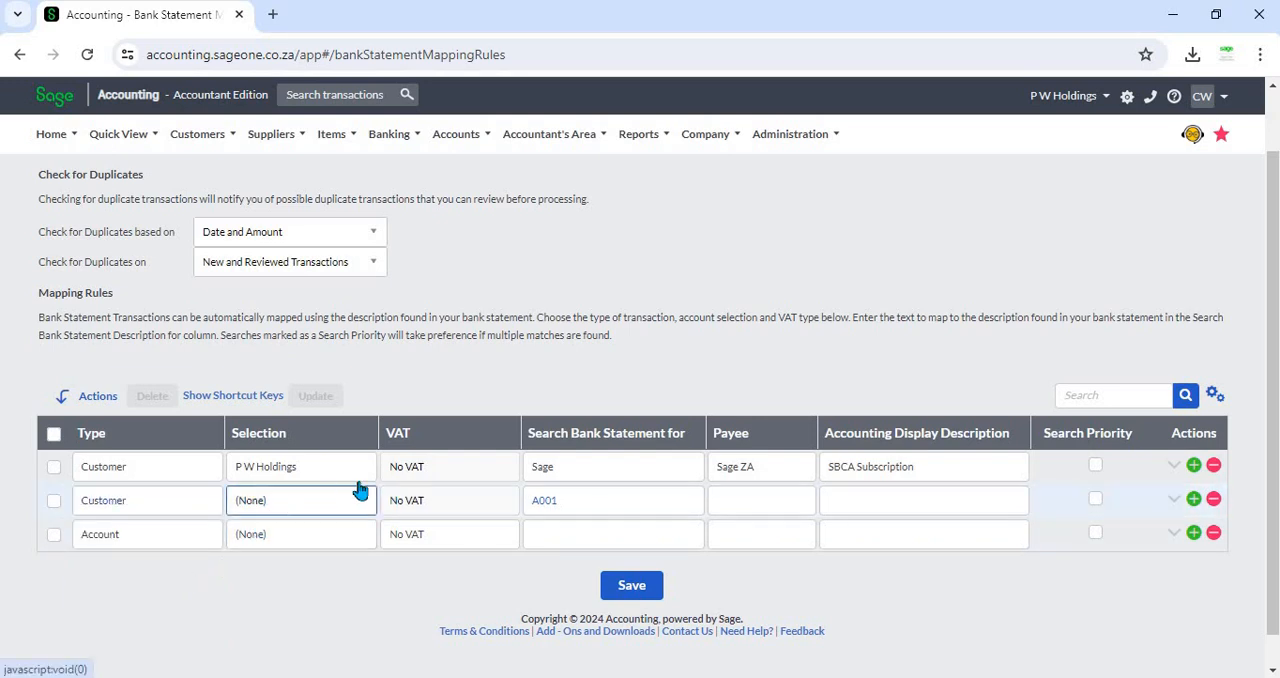
pyautogui.click(360, 490)
pyautogui.write('roh')
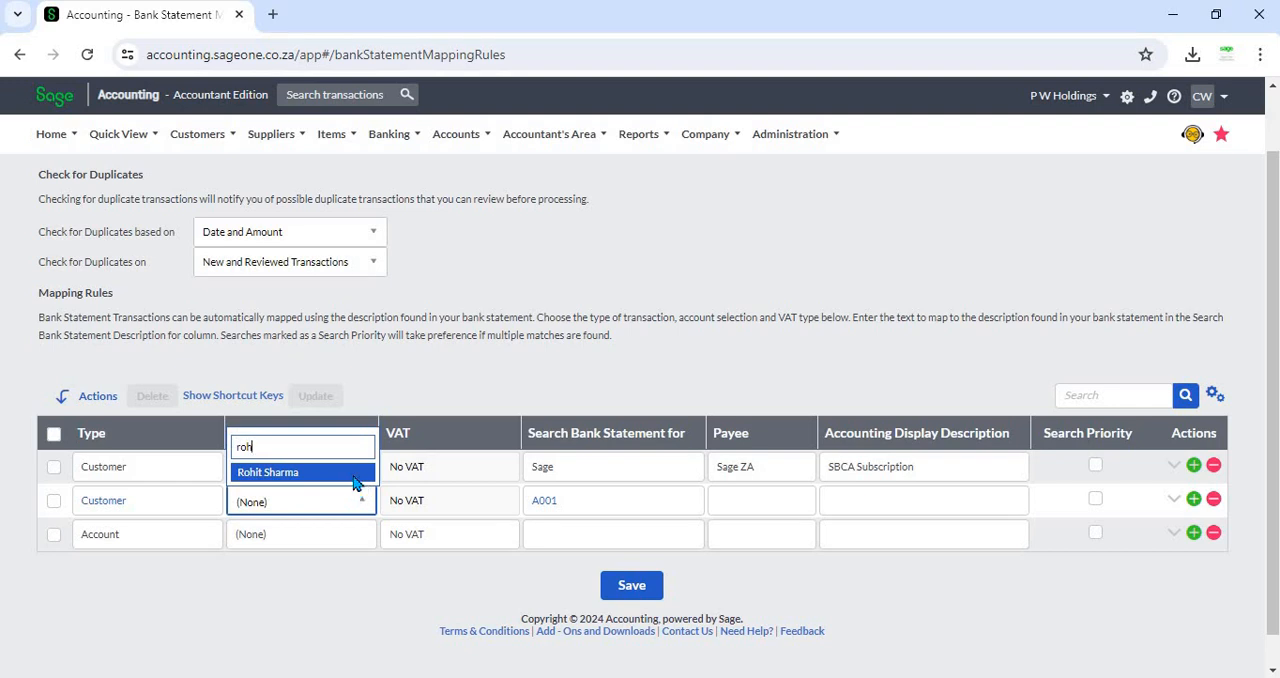
pyautogui.click(354, 475)
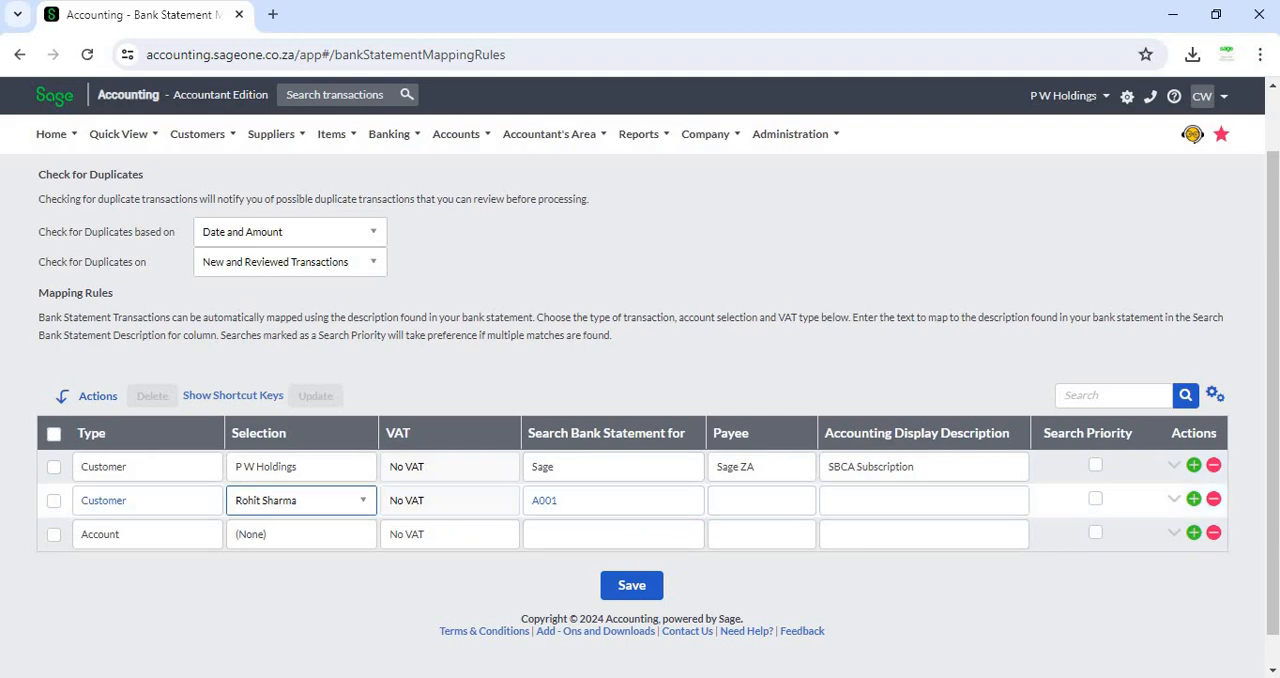
pyautogui.hotkey('alt', 'Tab')
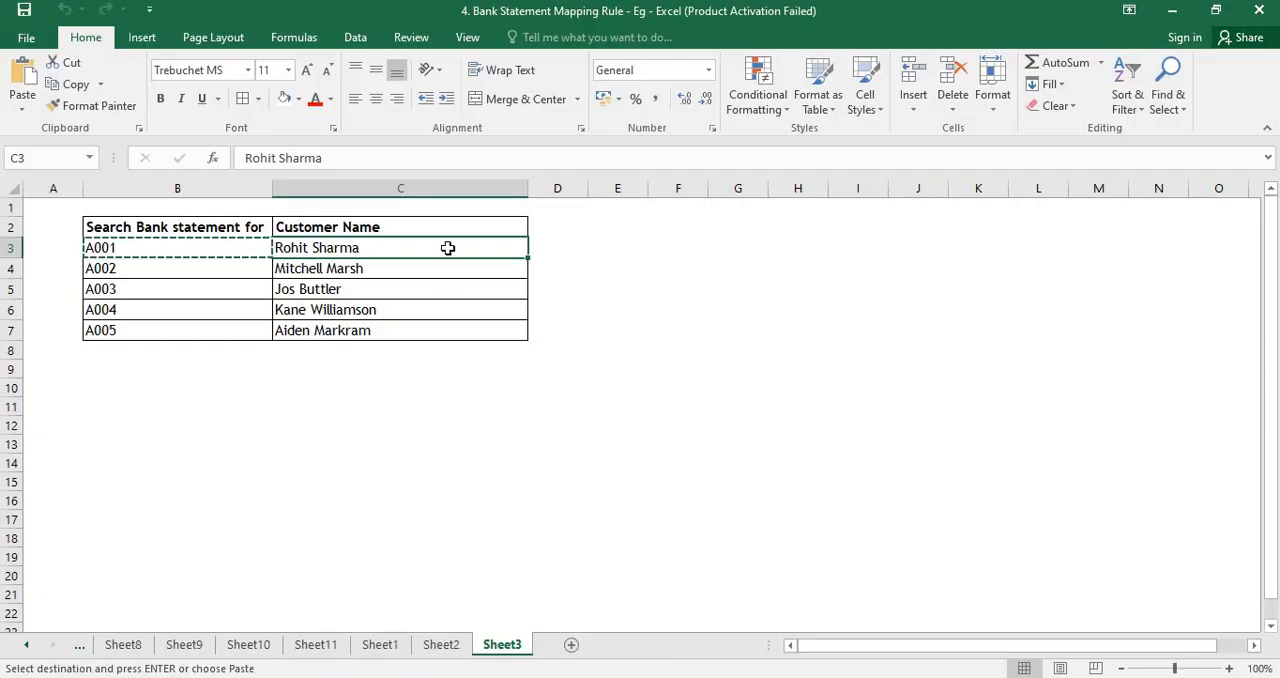
pyautogui.hotkey('ctrl', 'c')
pyautogui.hotkey('alt', 'Tab')
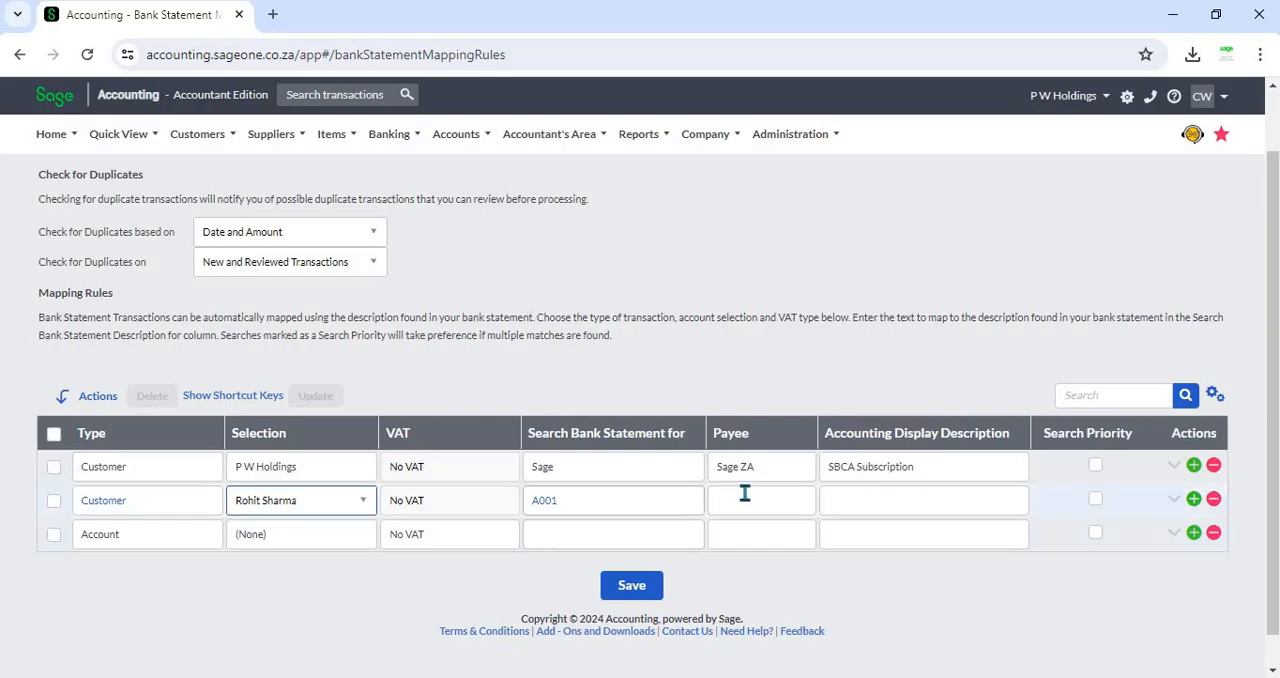
pyautogui.click(745, 493)
pyautogui.hotkey('ctrl', 'v')
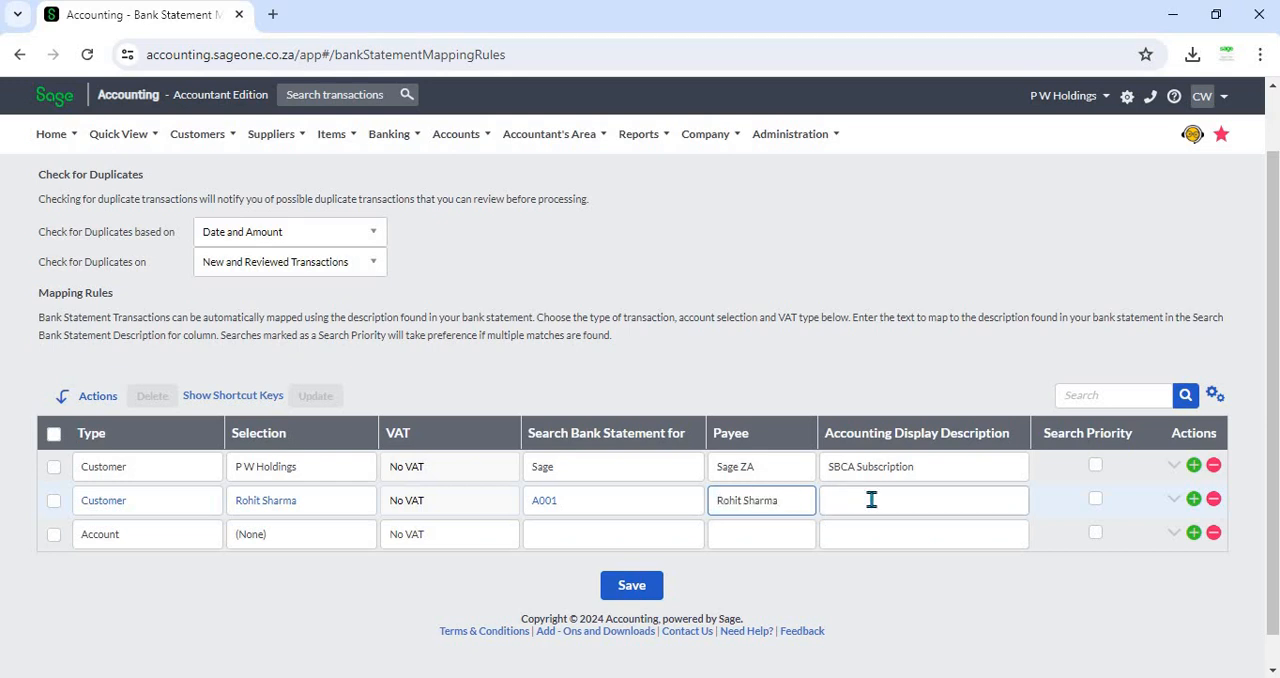
pyautogui.click(878, 506)
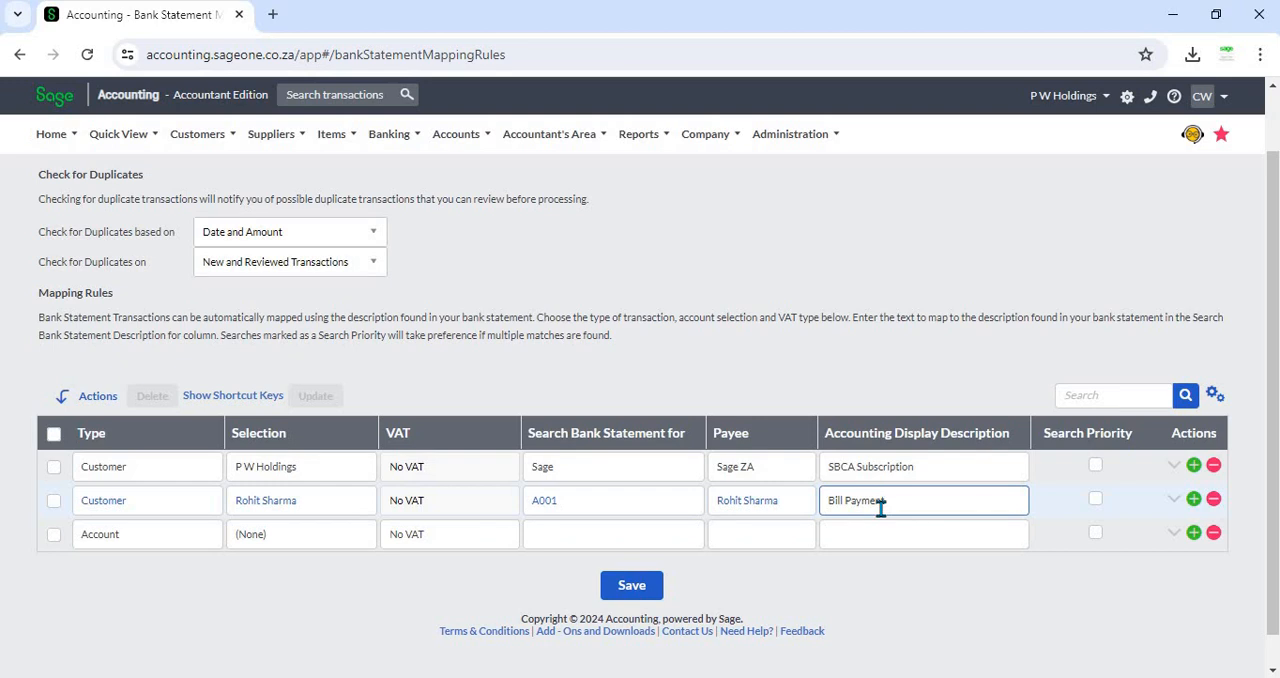
pyautogui.click(908, 569)
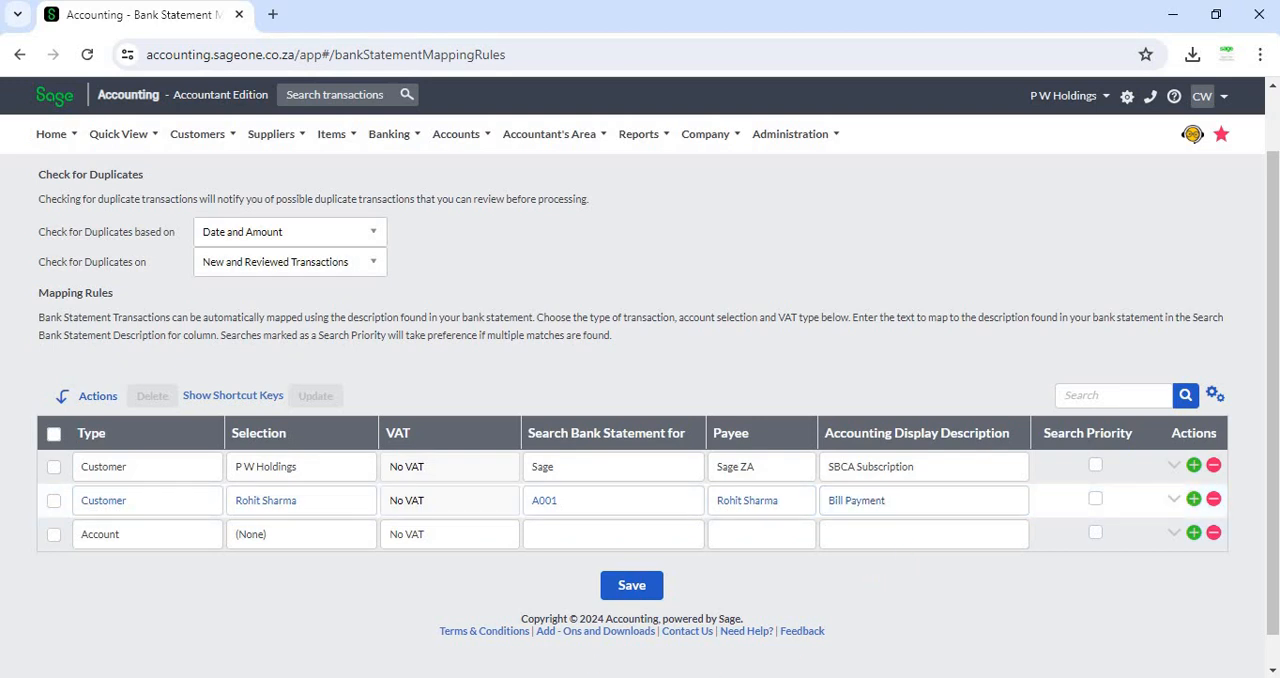
# - Copy the A002 code from the Excel sheet into the next rule's Search Bank Statement for field
pyautogui.click(616, 676)
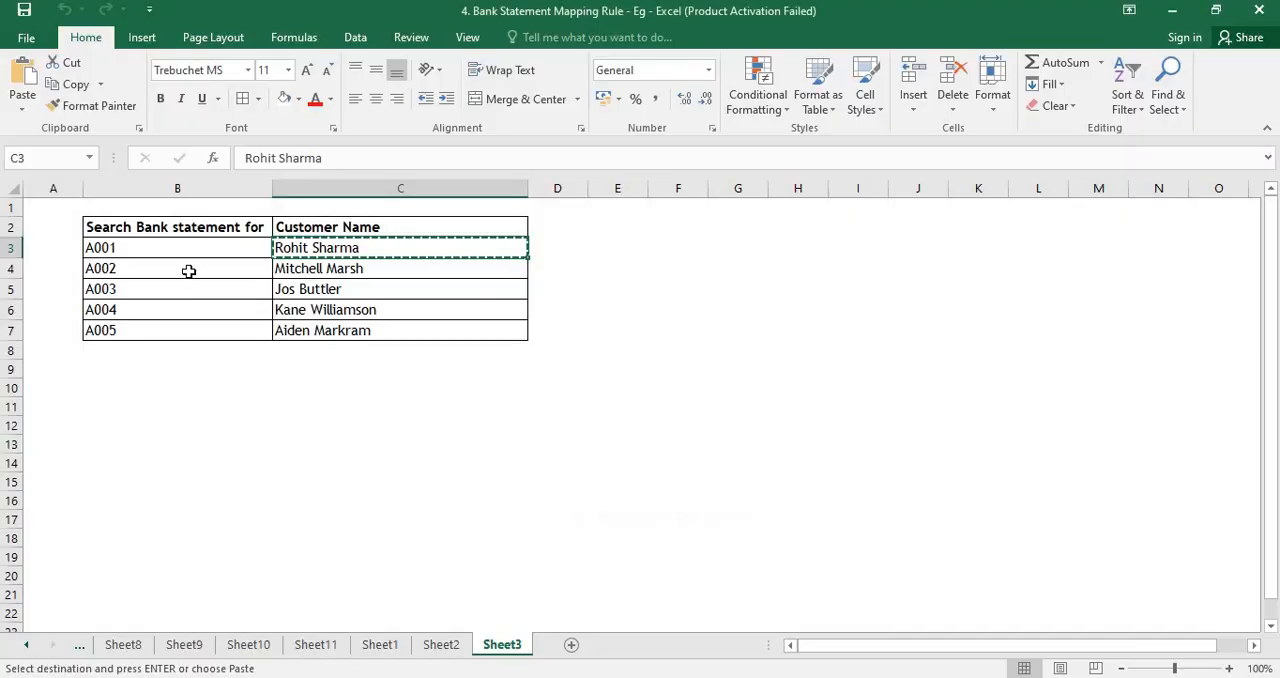
pyautogui.click(188, 271)
pyautogui.hotkey('ctrl', 'c')
pyautogui.click(548, 676)
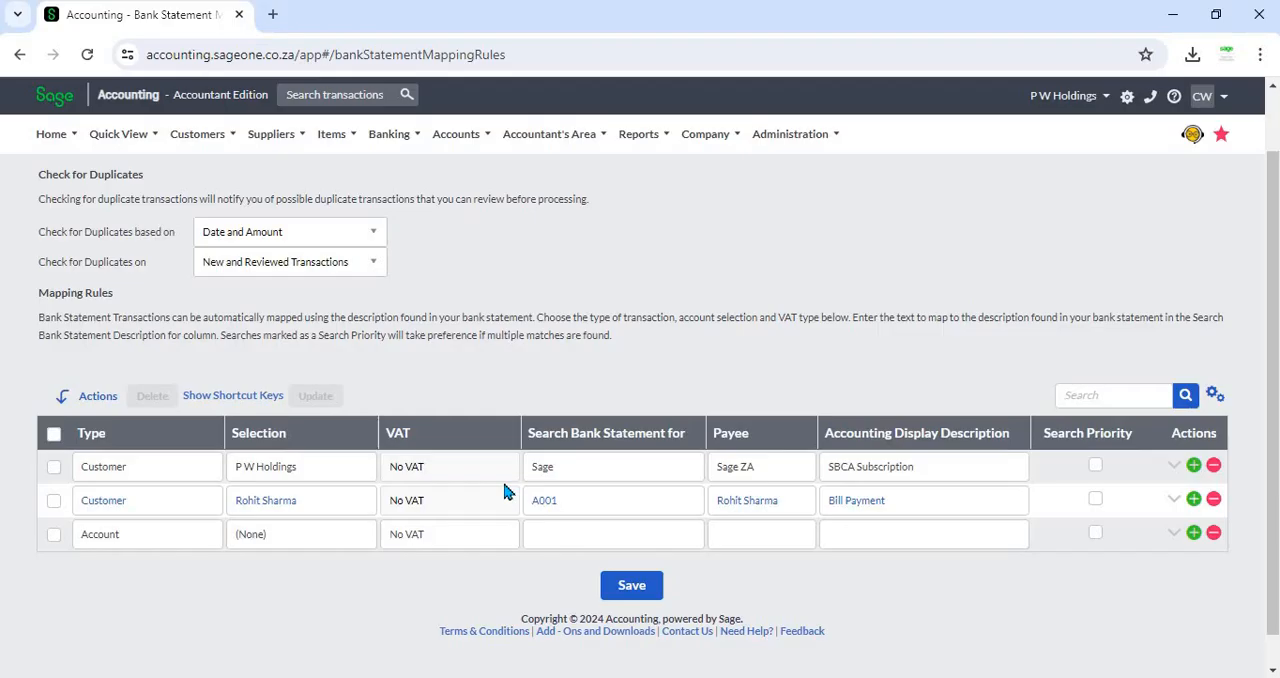
pyautogui.click(565, 532)
pyautogui.hotkey('ctrl', 'v')
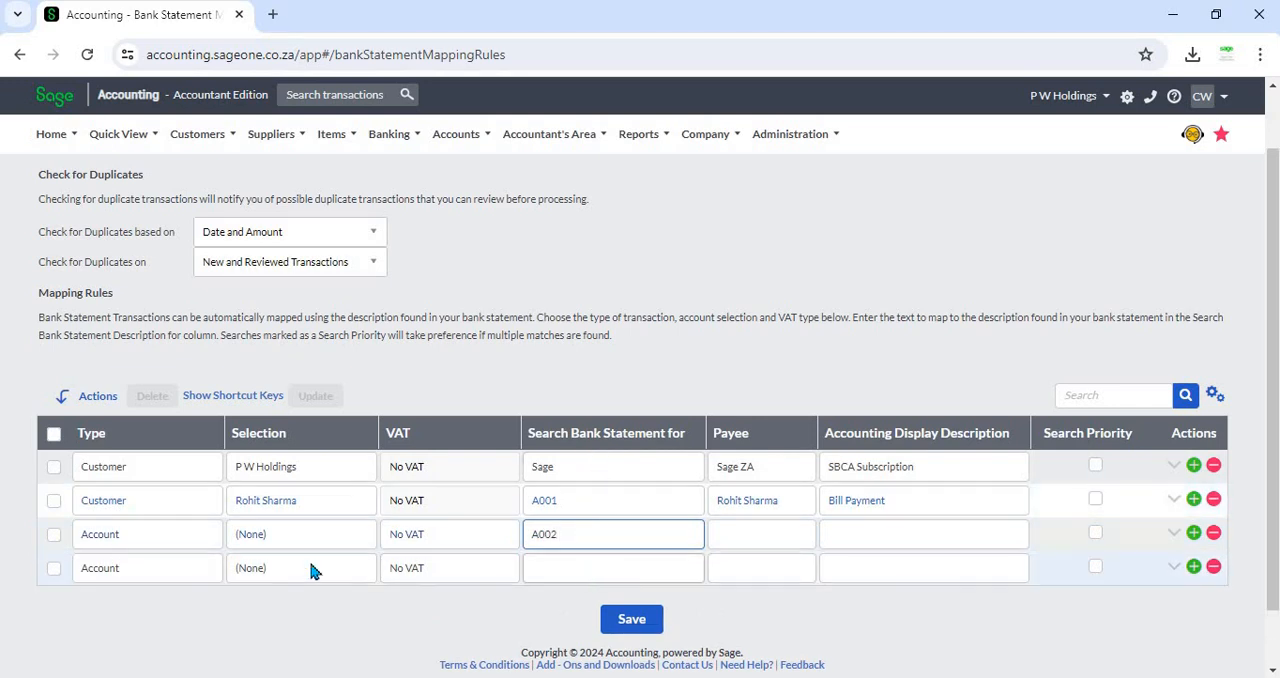
pyautogui.click(141, 536)
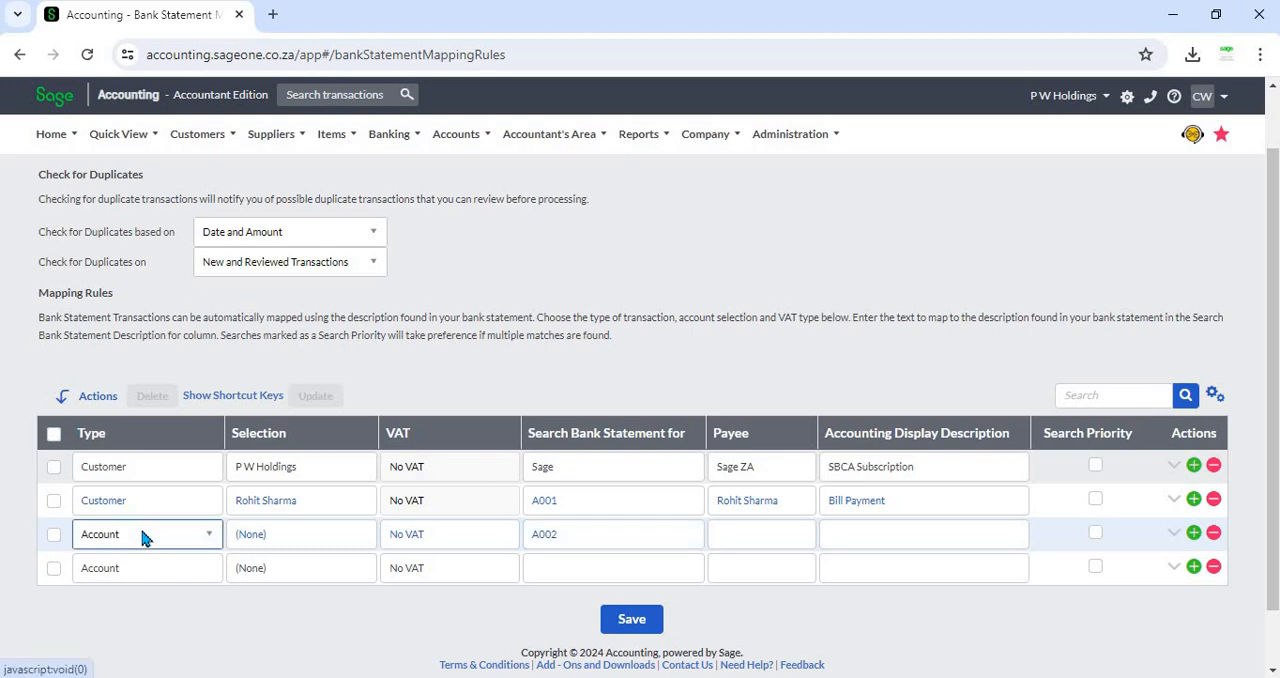
pyautogui.click(128, 456)
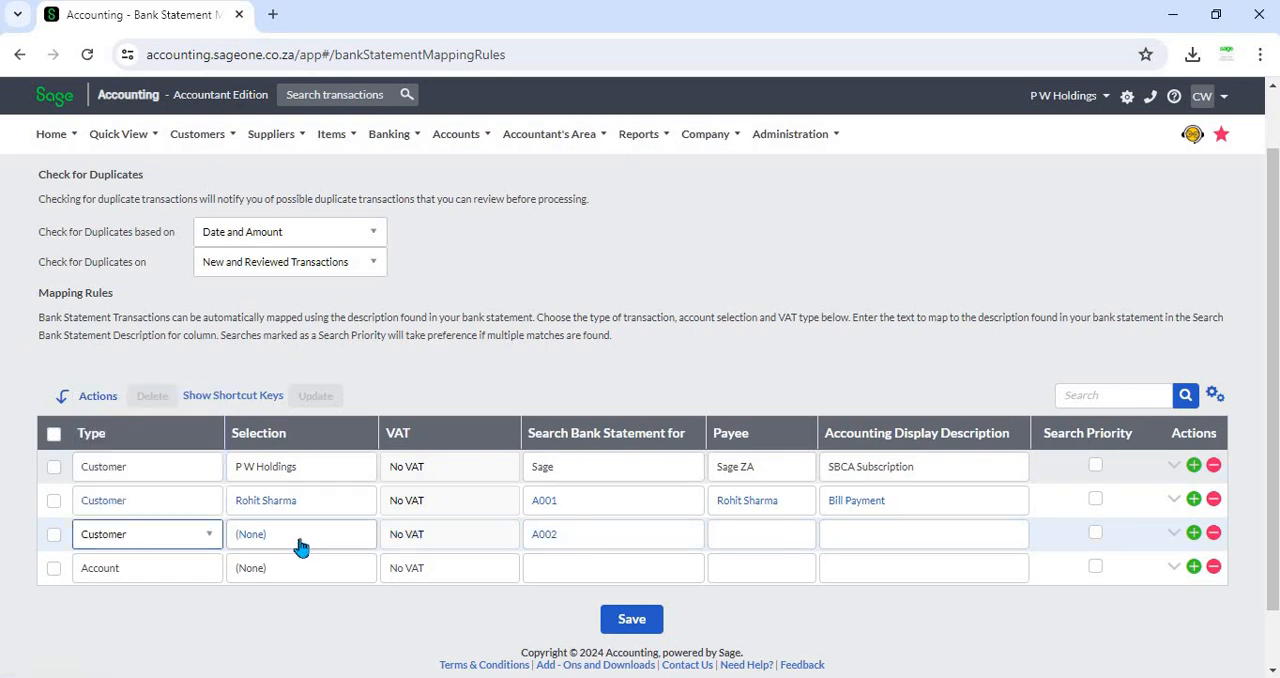
pyautogui.press('Tab')
pyautogui.hotkey('alt', 'Tab')
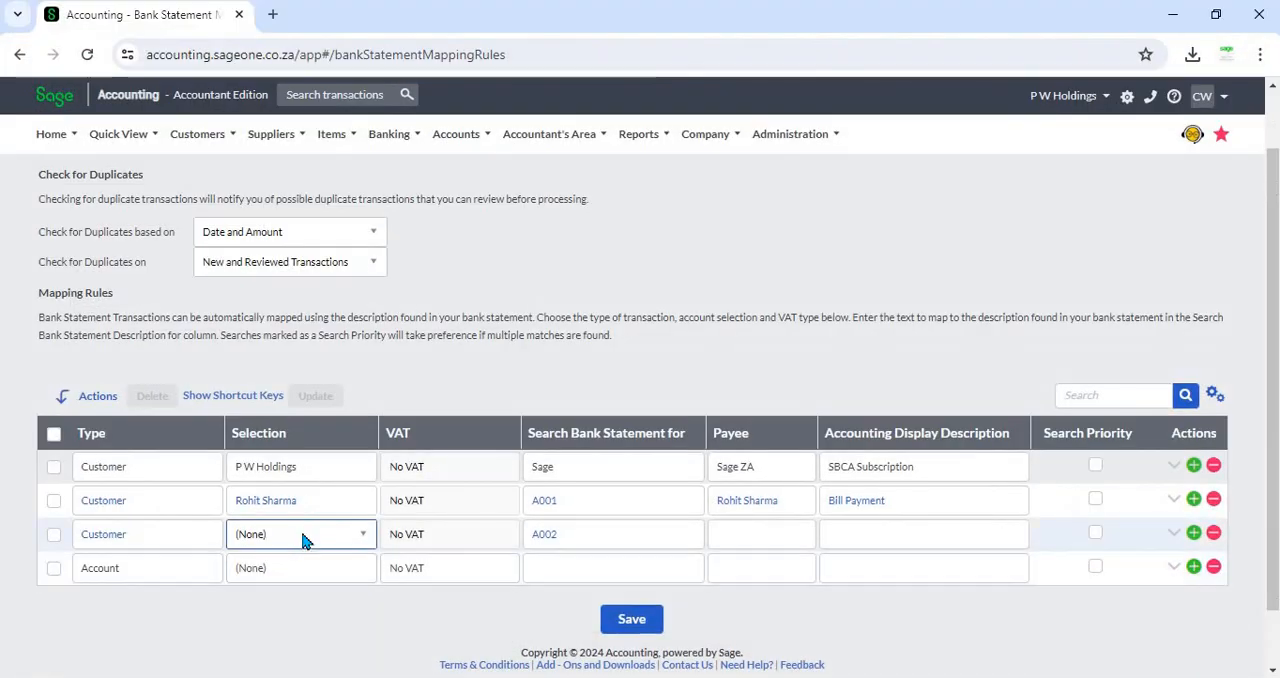
pyautogui.click(303, 536)
pyautogui.write('mit')
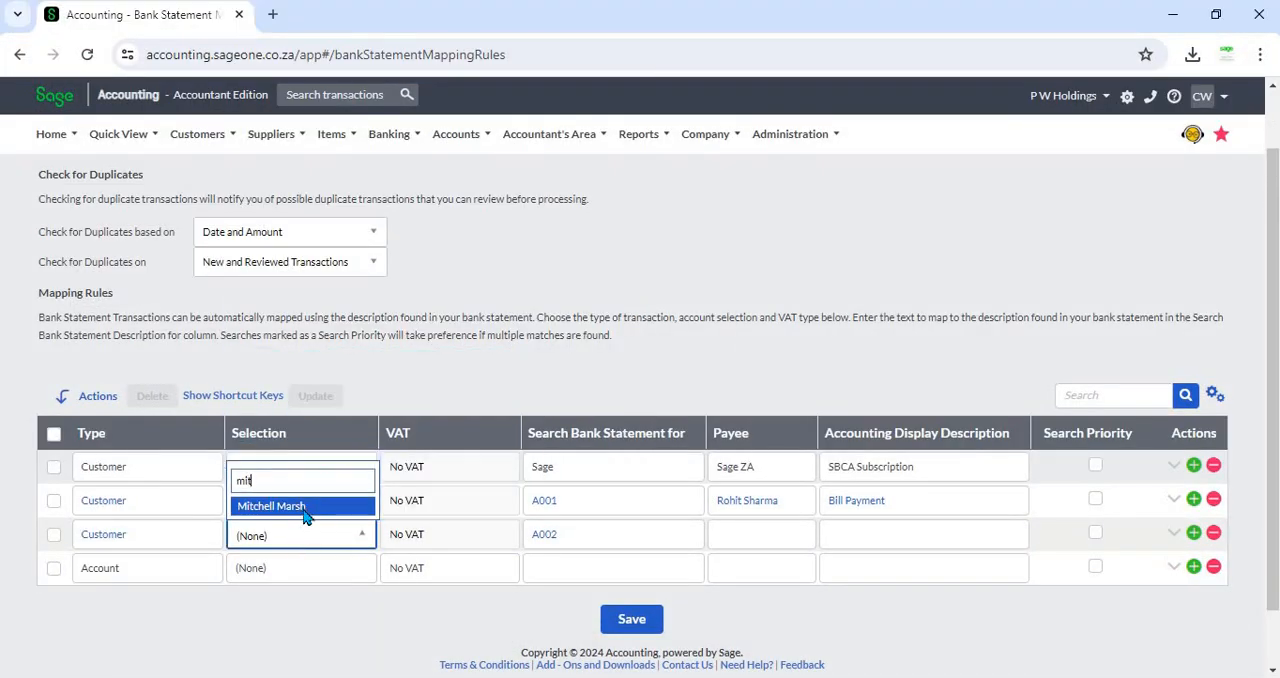
pyautogui.click(304, 508)
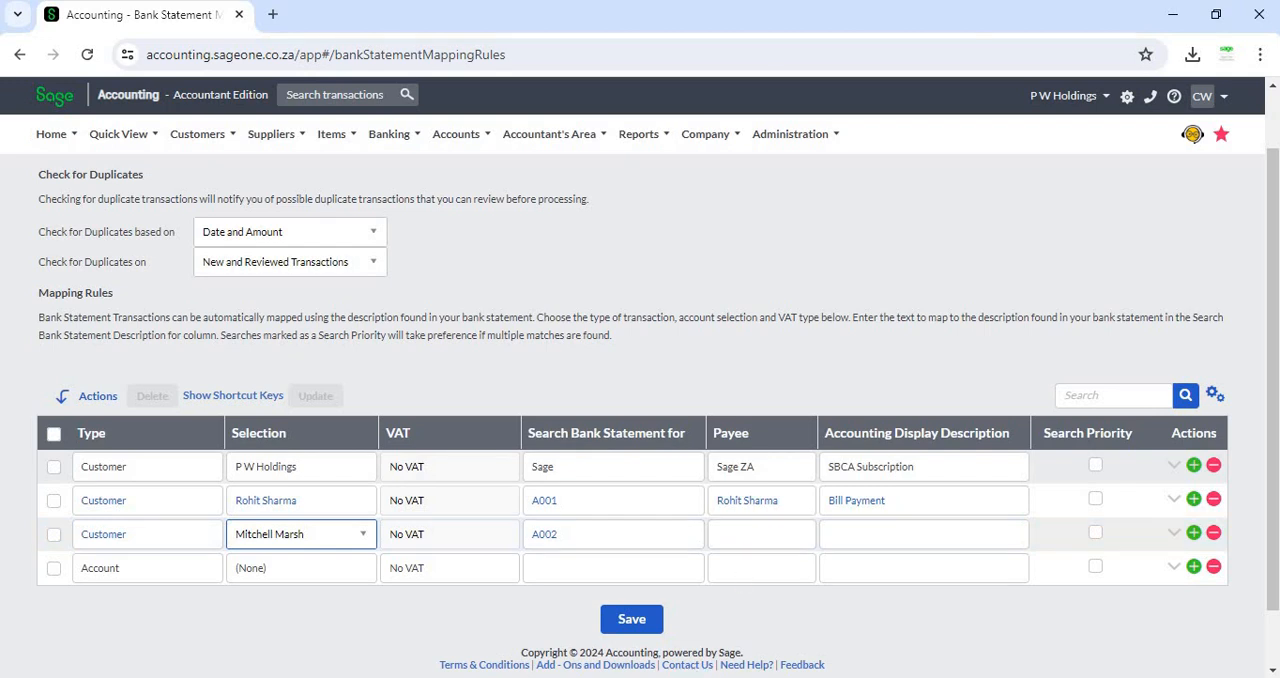
pyautogui.click(616, 676)
pyautogui.press('Right')
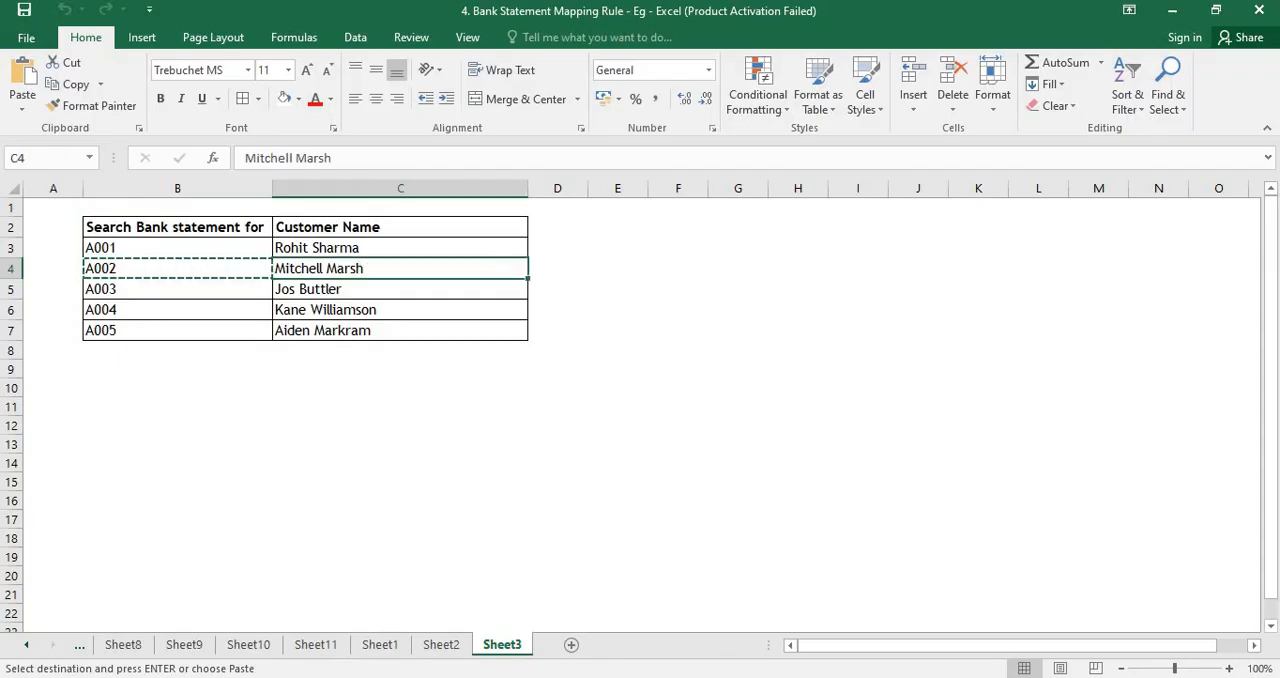
pyautogui.hotkey('ctrl', 'c')
pyautogui.hotkey('alt', 'Tab')
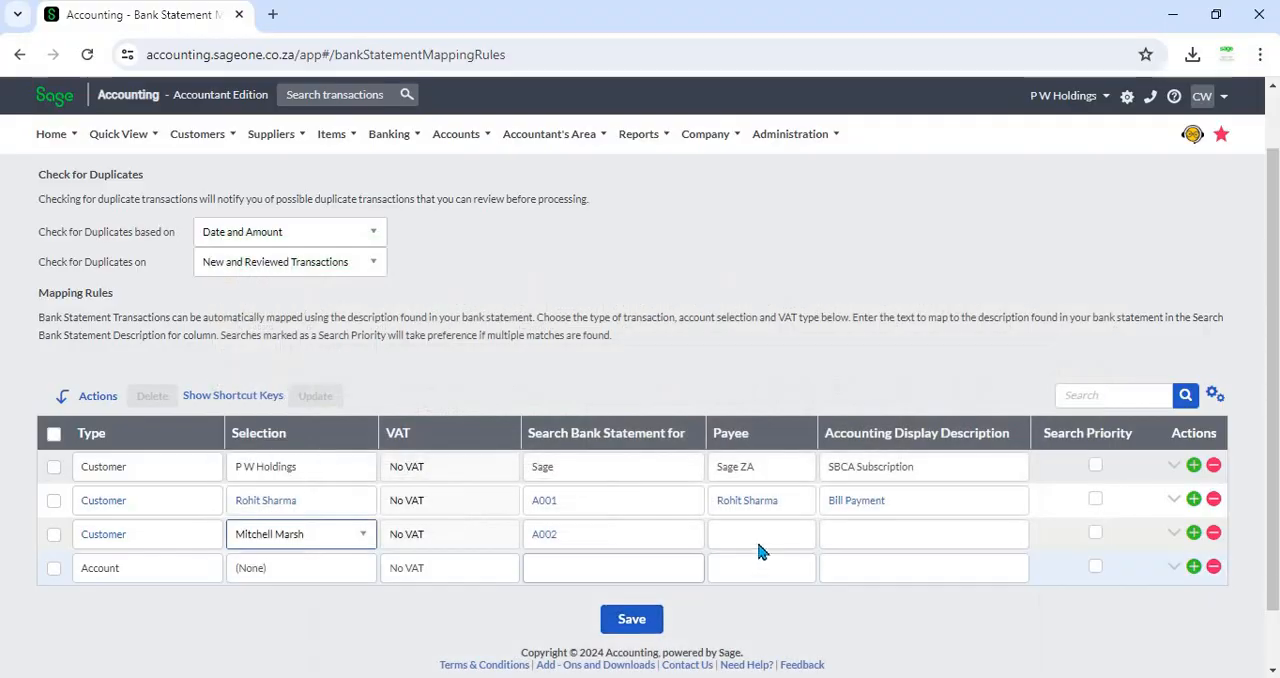
pyautogui.click(758, 540)
pyautogui.hotkey('ctrl', 'v')
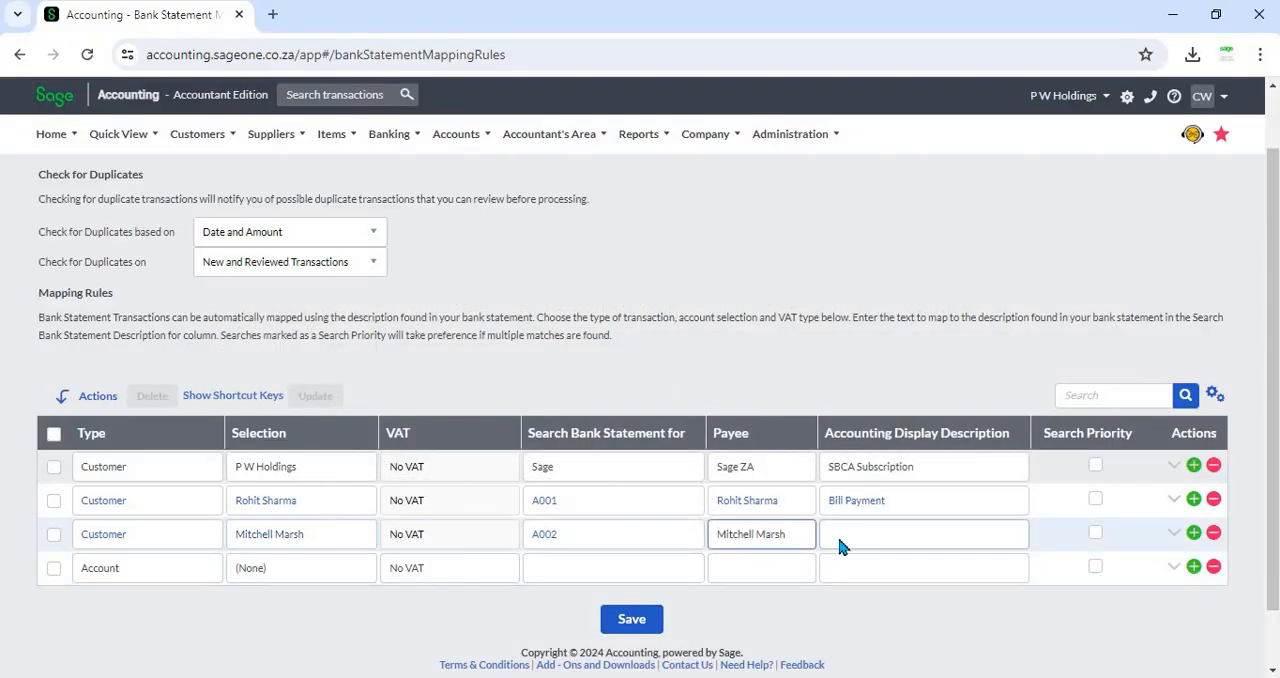
# - Copy the Bill Payment description from the A001 rule into the A002 rule and save the mapping rules
pyautogui.click(921, 504)
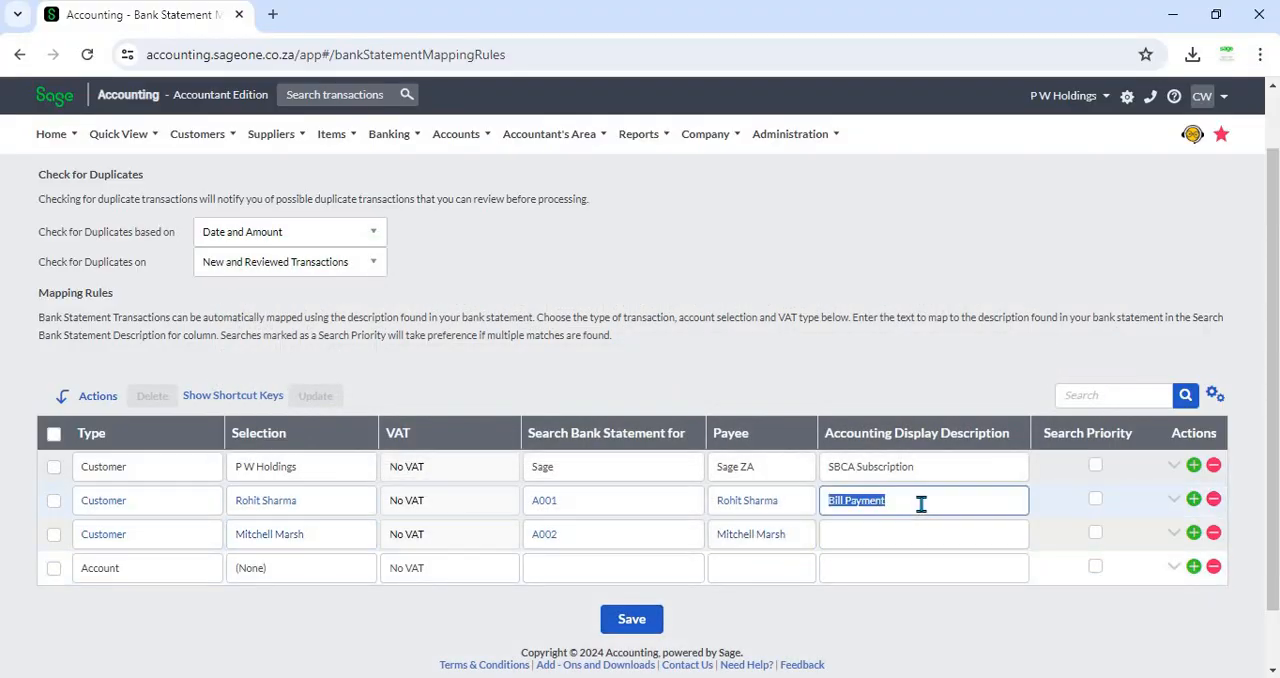
pyautogui.hotkey('ctrl', 'c')
pyautogui.click(871, 534)
pyautogui.hotkey('ctrl', 'v')
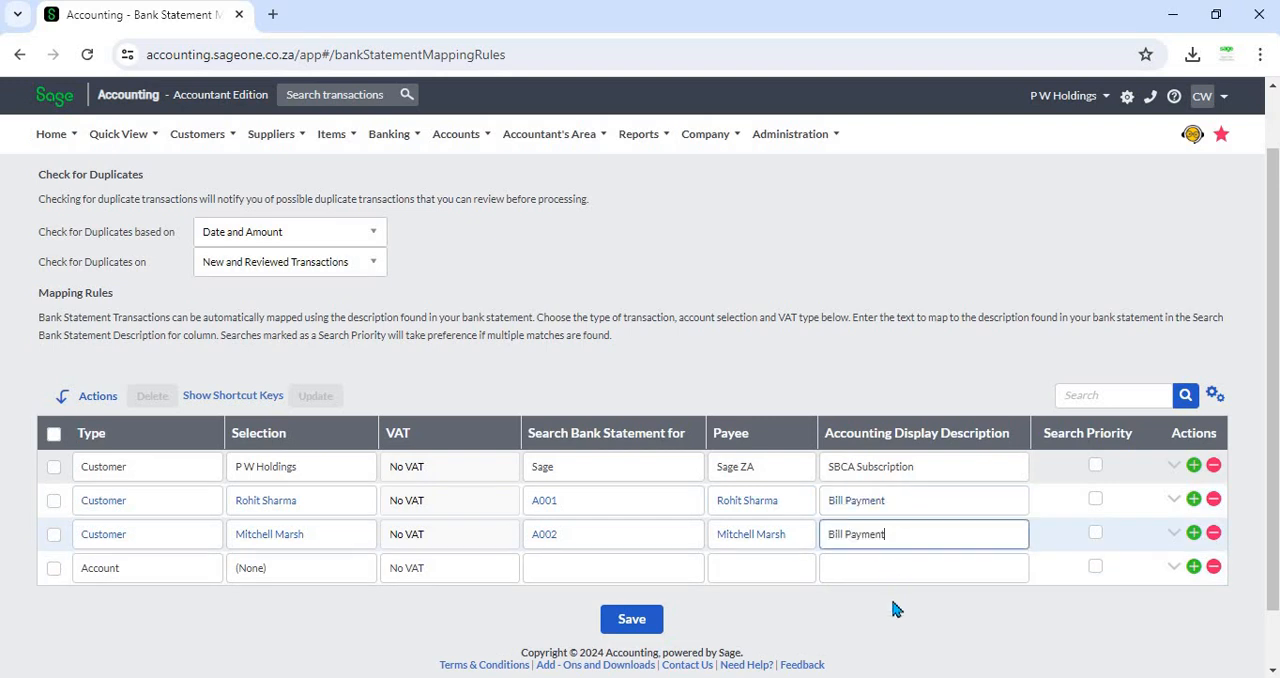
pyautogui.click(893, 607)
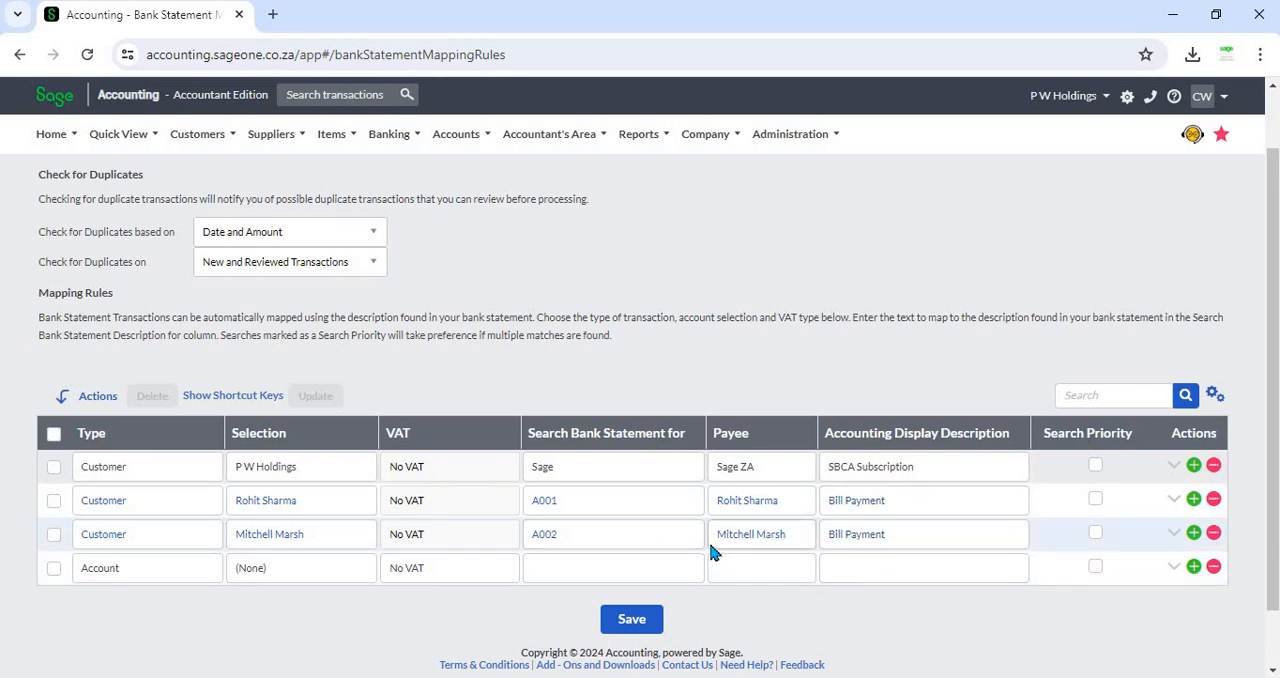
pyautogui.click(574, 571)
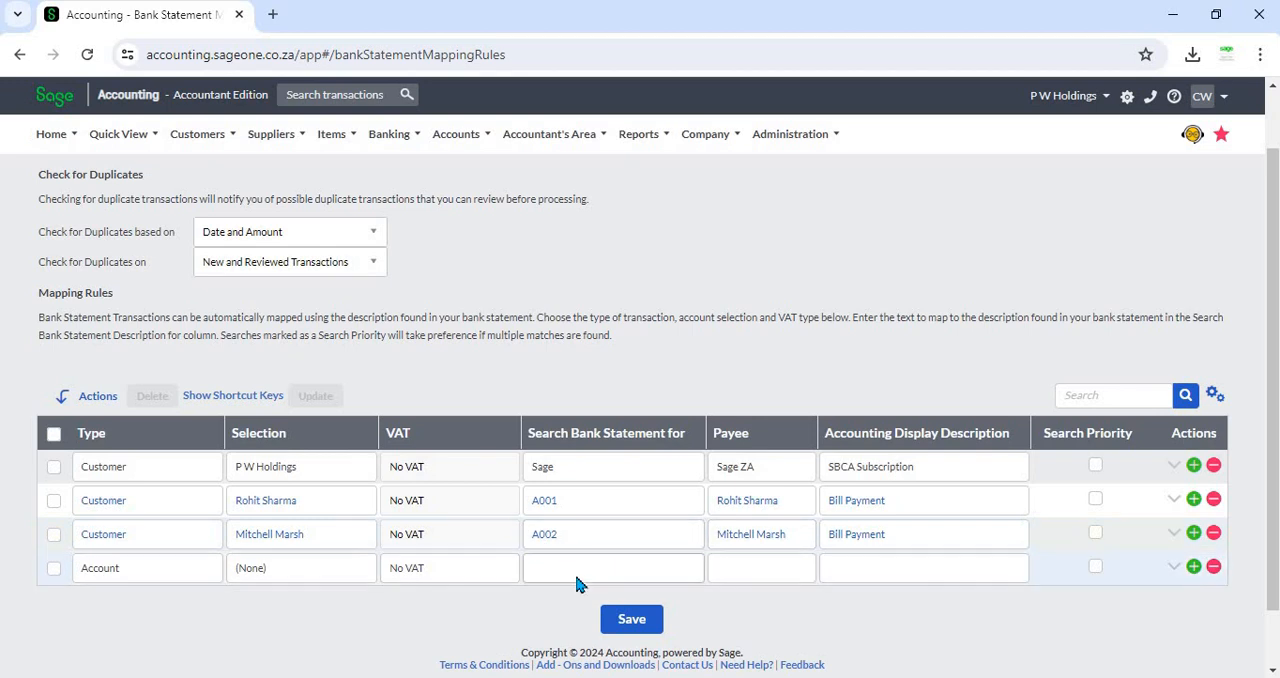
pyautogui.click(616, 619)
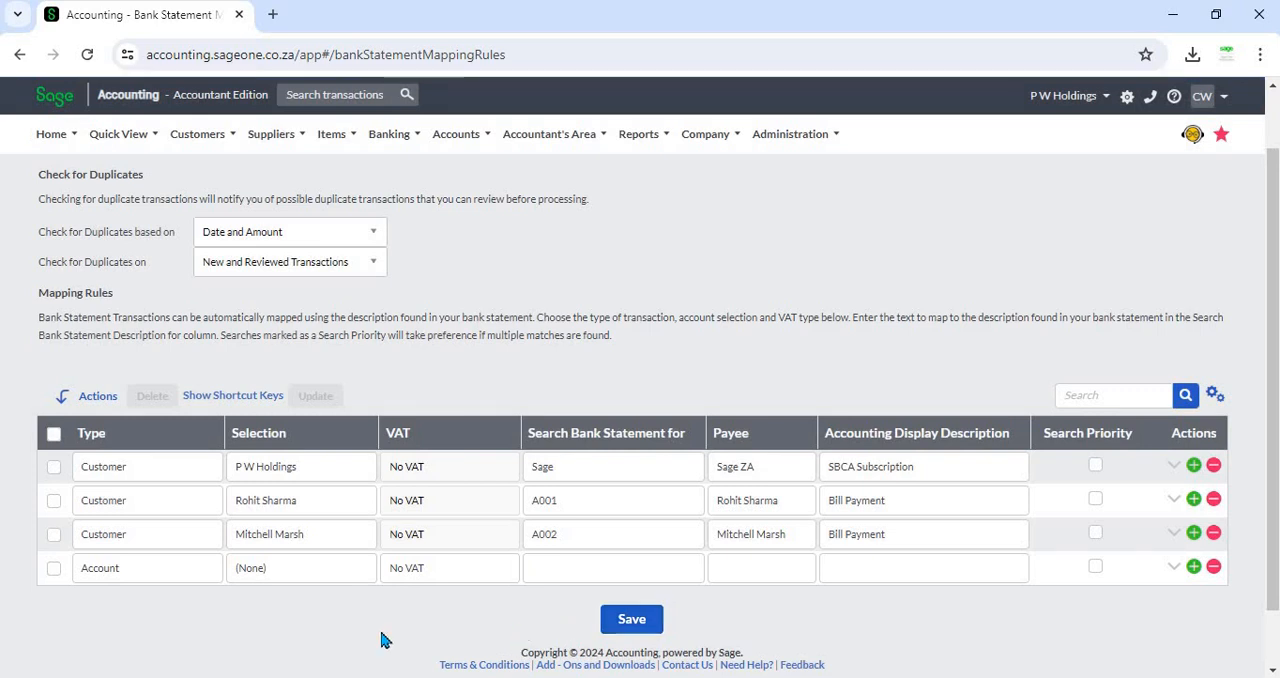
pyautogui.scroll(-2, 293, 624)
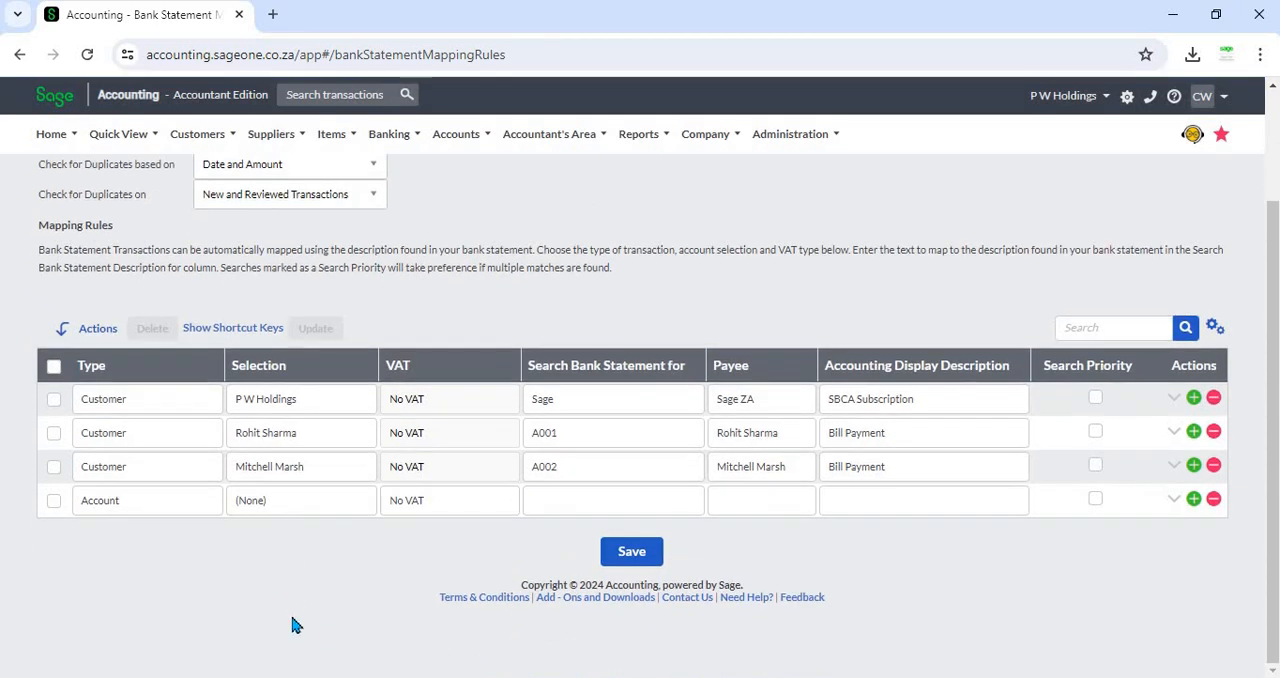
pyautogui.scroll(4, 293, 622)
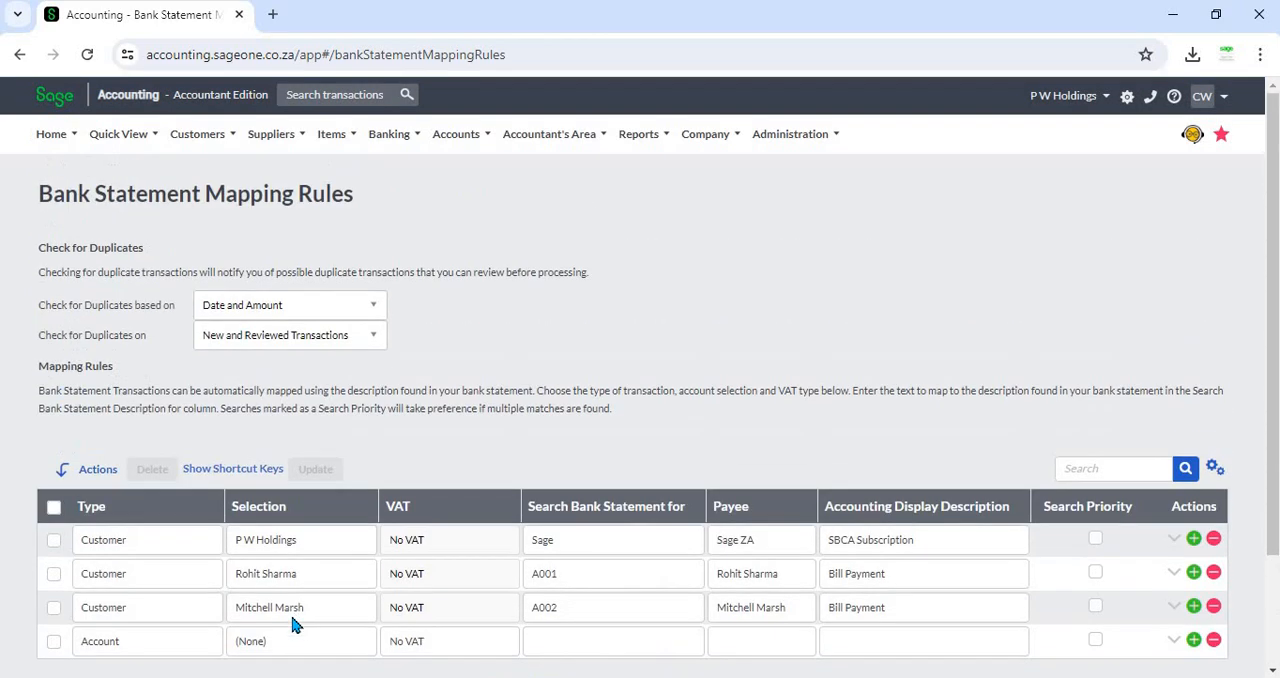
pyautogui.scroll(-2, 300, 565)
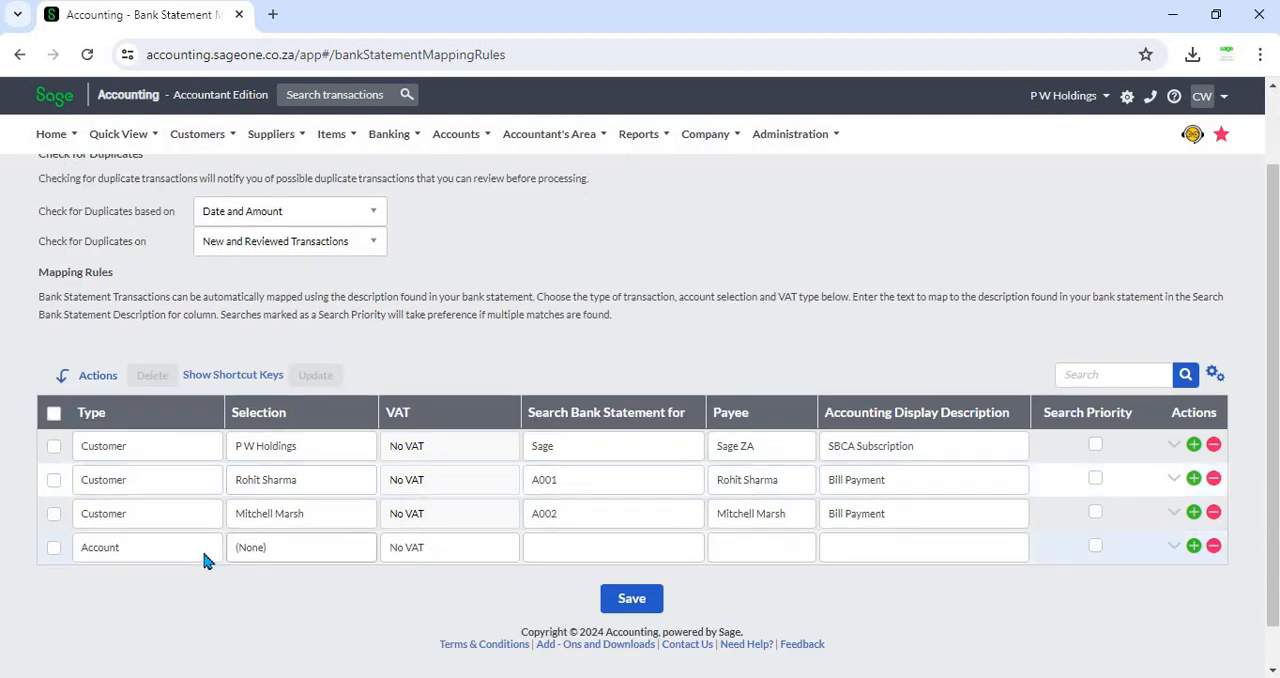
pyautogui.click(206, 555)
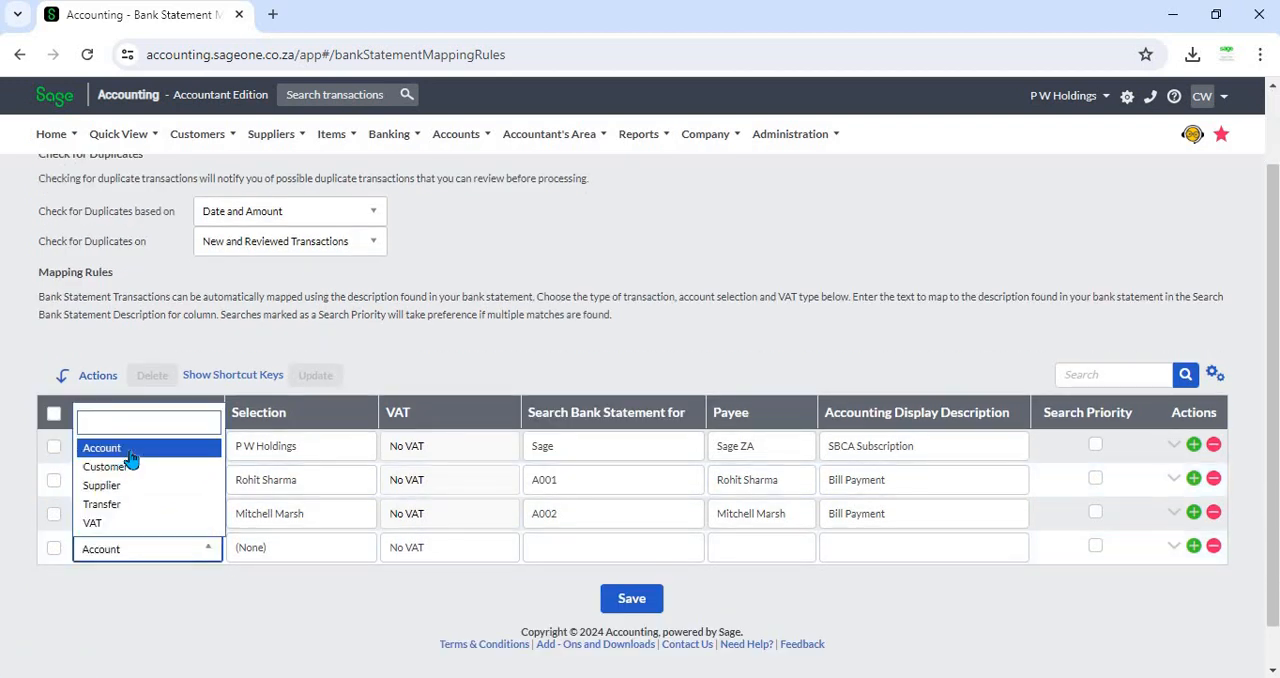
pyautogui.click(130, 450)
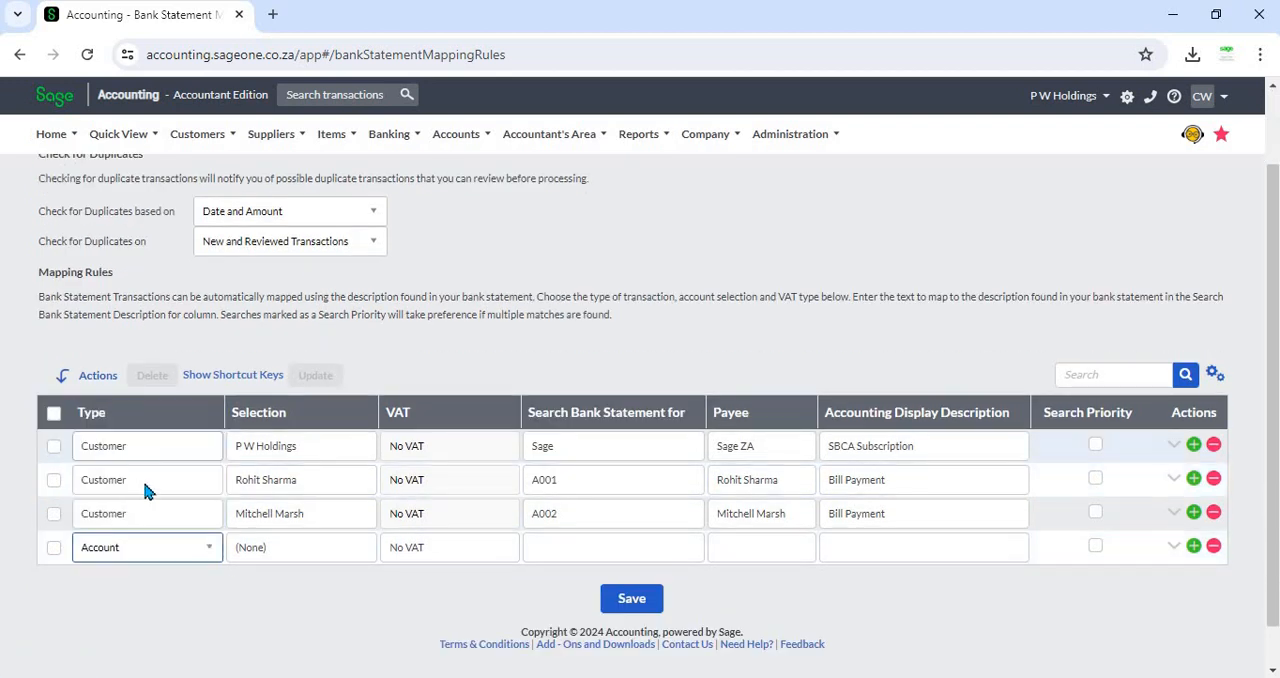
# - Browse the account list for the new rule, switch its type to Customer and browse the customer list
pyautogui.click(357, 556)
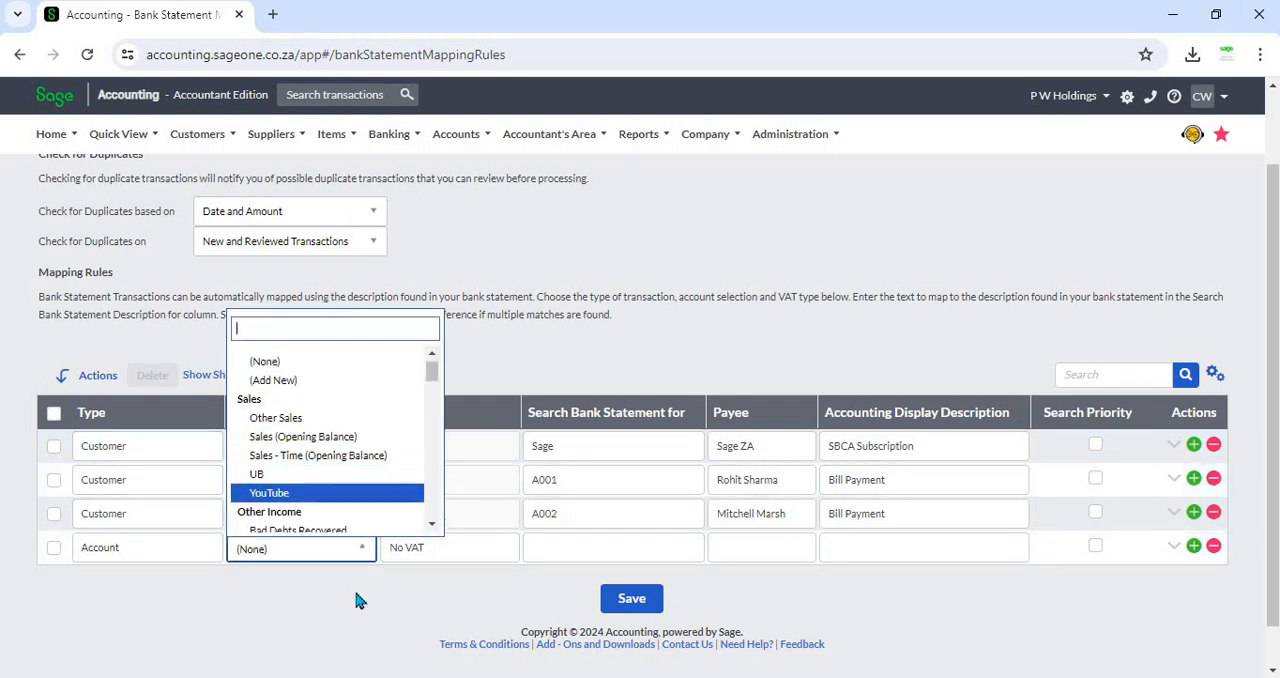
pyautogui.click(262, 596)
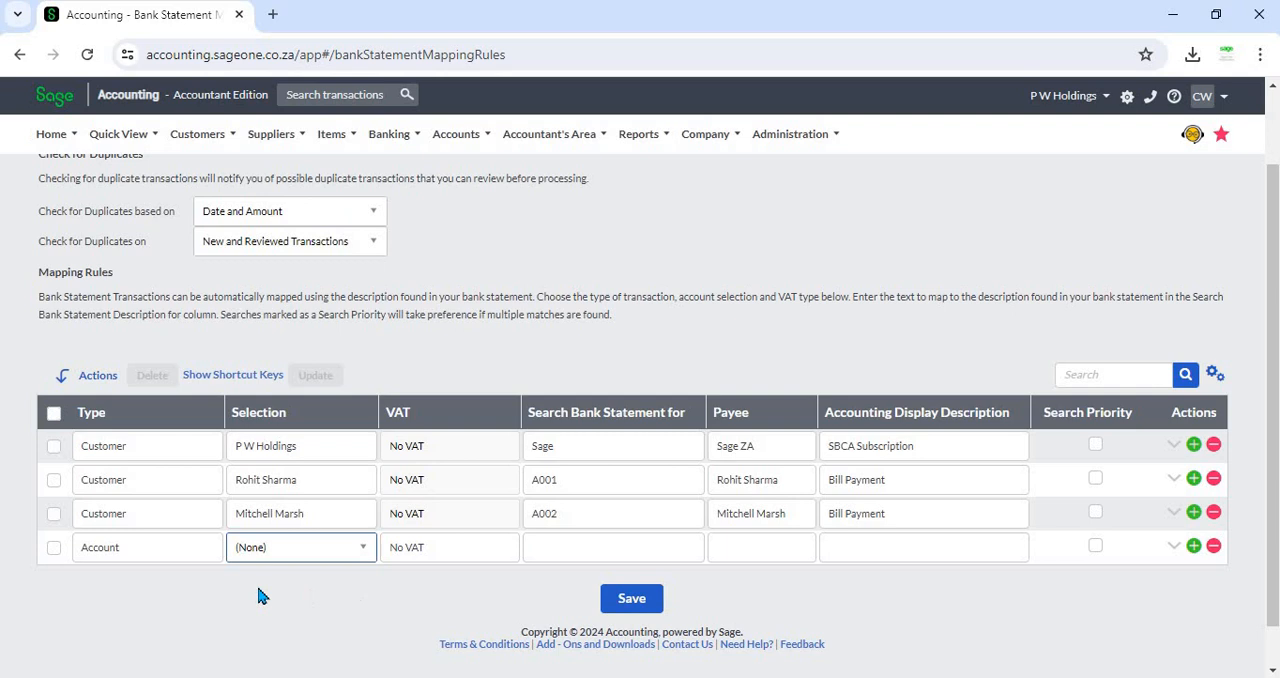
pyautogui.click(186, 556)
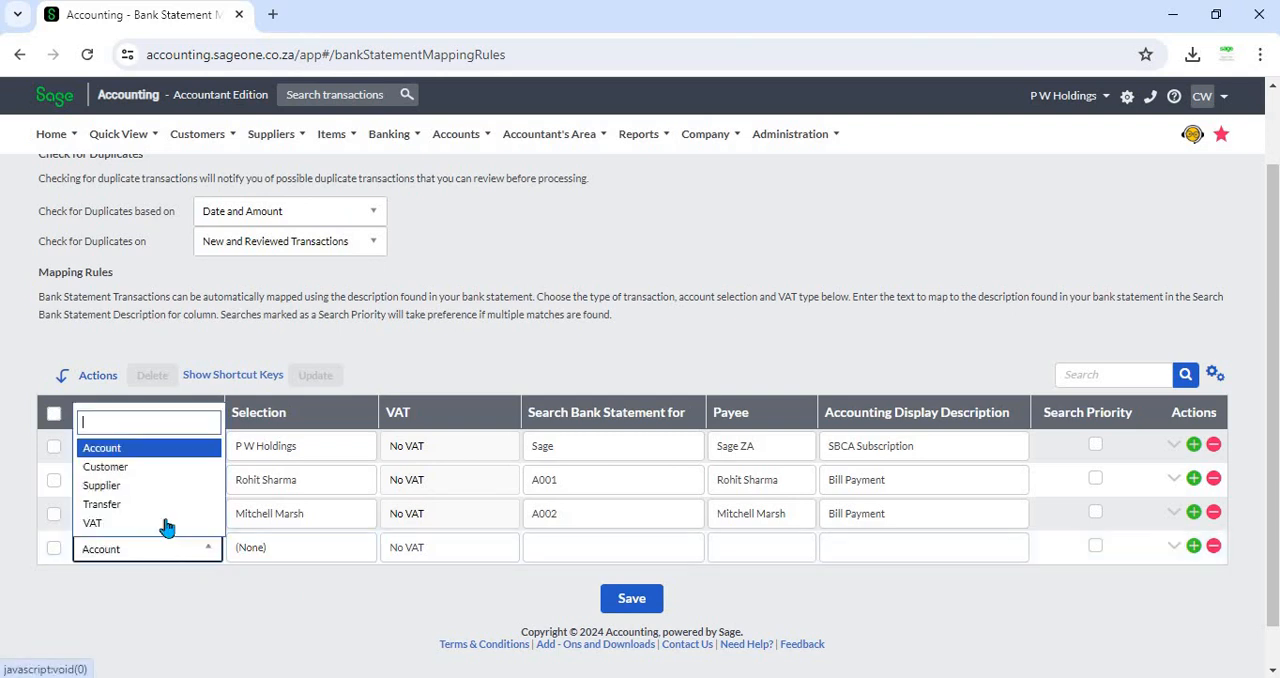
pyautogui.click(156, 468)
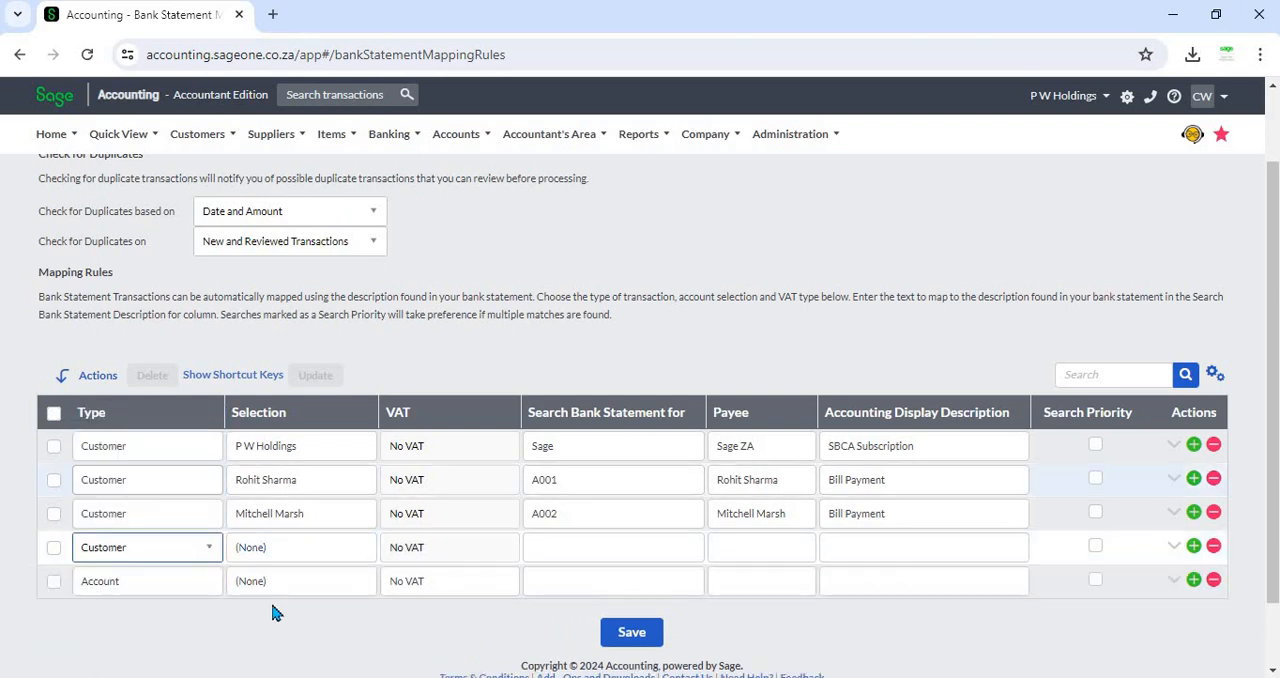
pyautogui.click(343, 551)
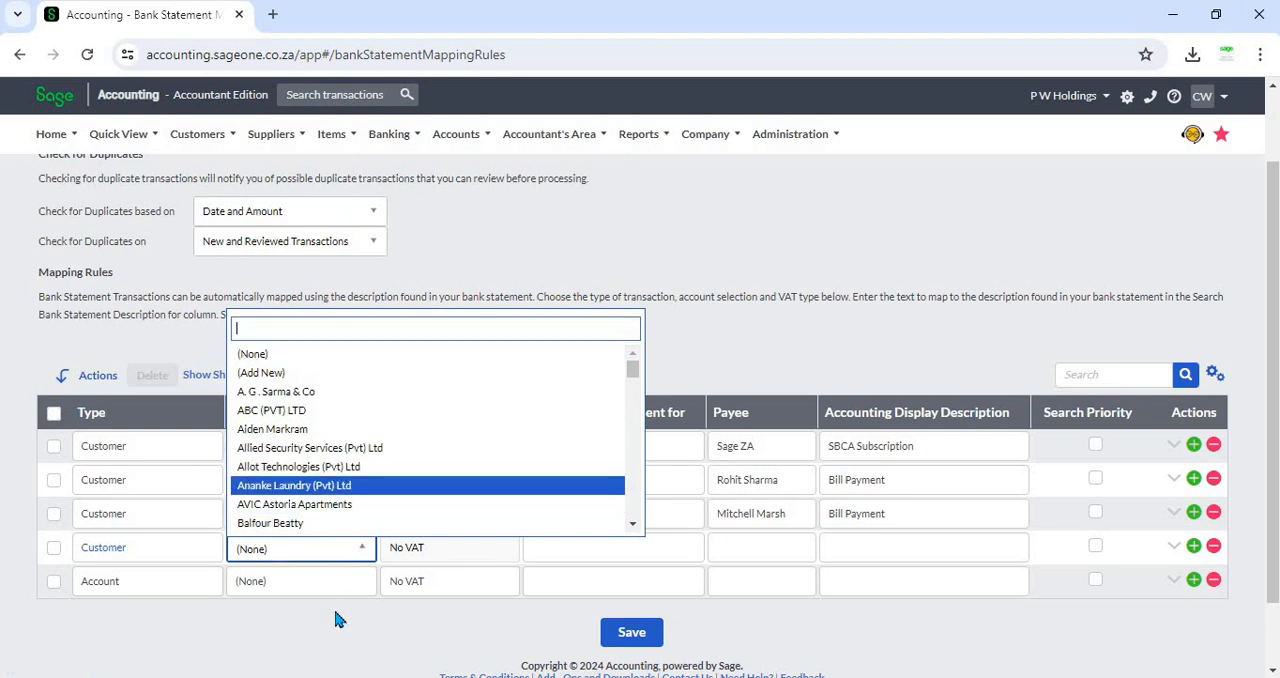
pyautogui.click(300, 627)
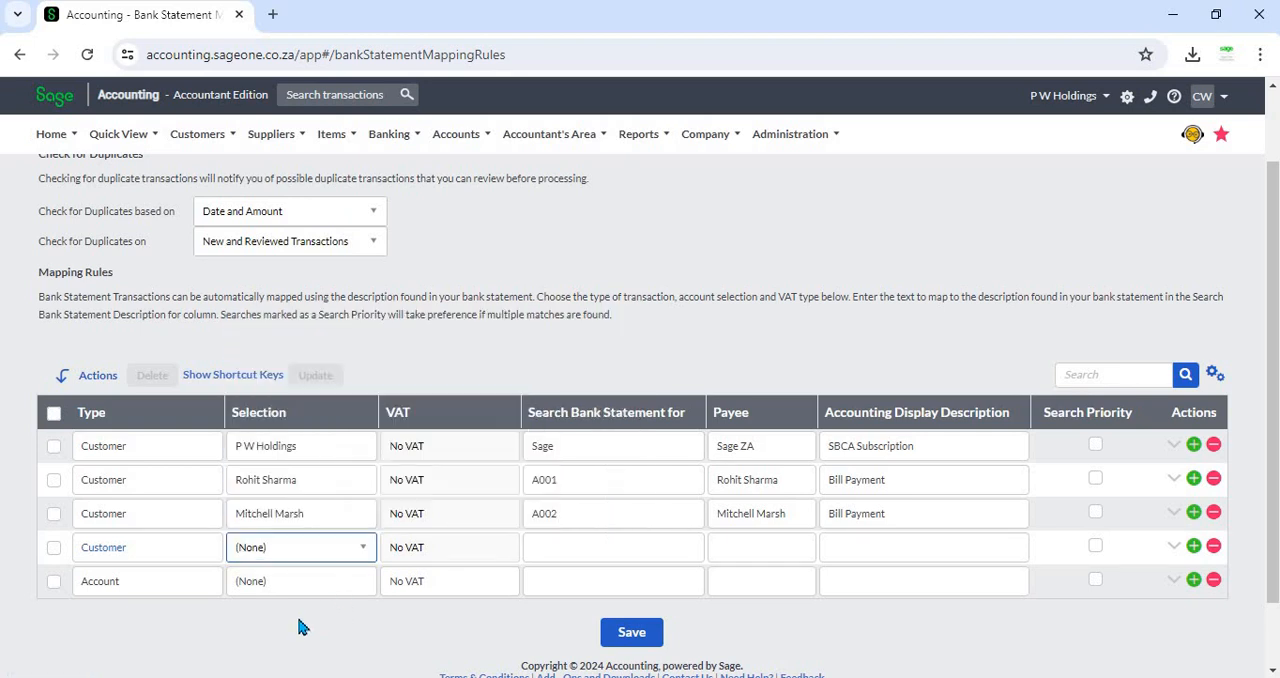
# - Switch the new rule's type to Supplier and then Transfer, browsing the selection list for each
pyautogui.click(190, 553)
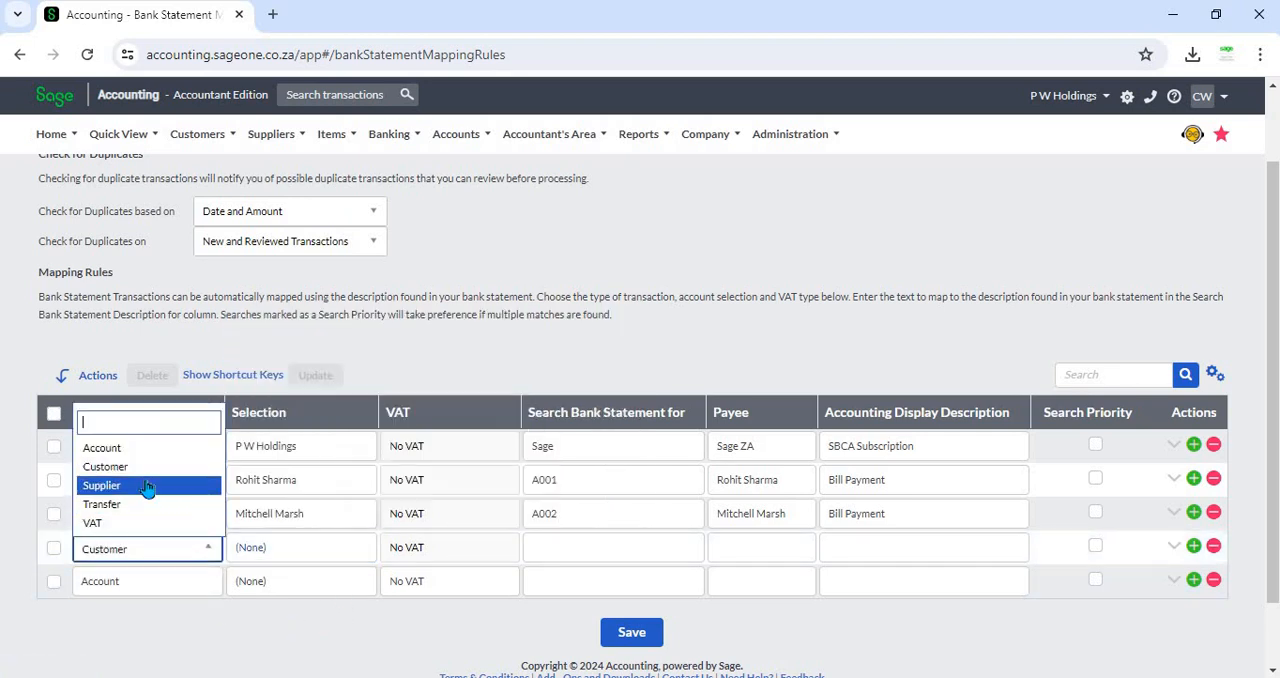
pyautogui.click(147, 487)
pyautogui.click(323, 545)
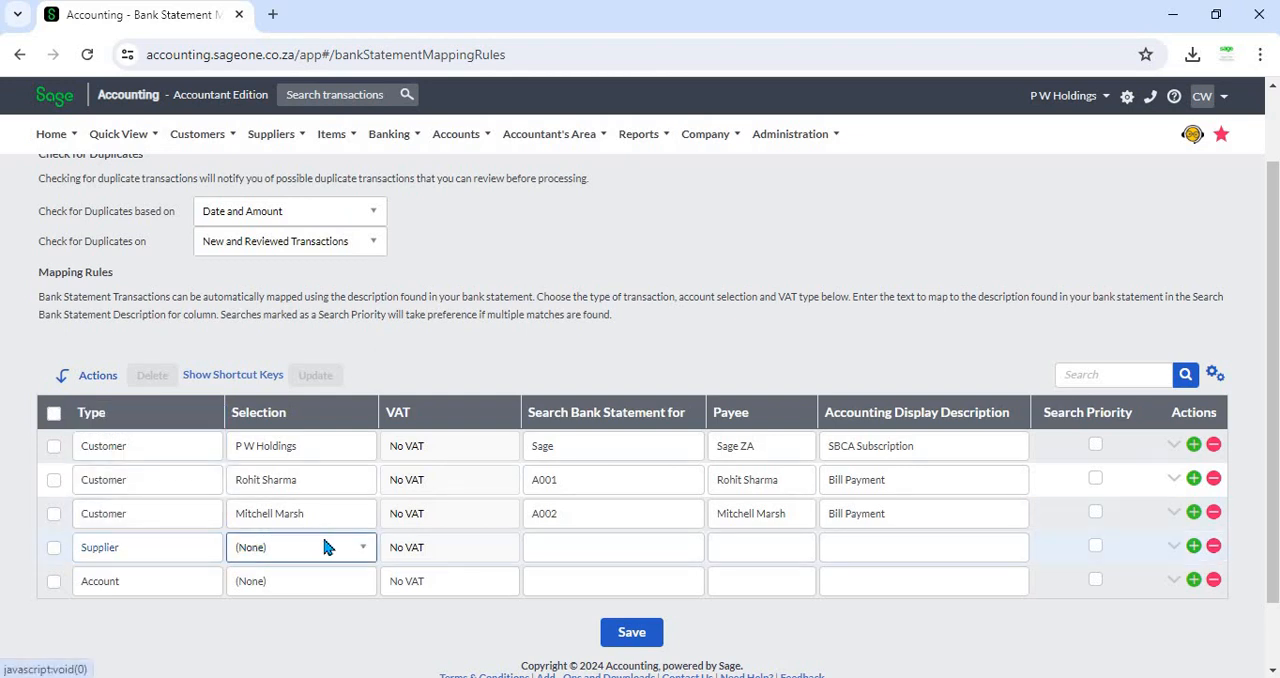
pyautogui.click(329, 615)
pyautogui.click(165, 550)
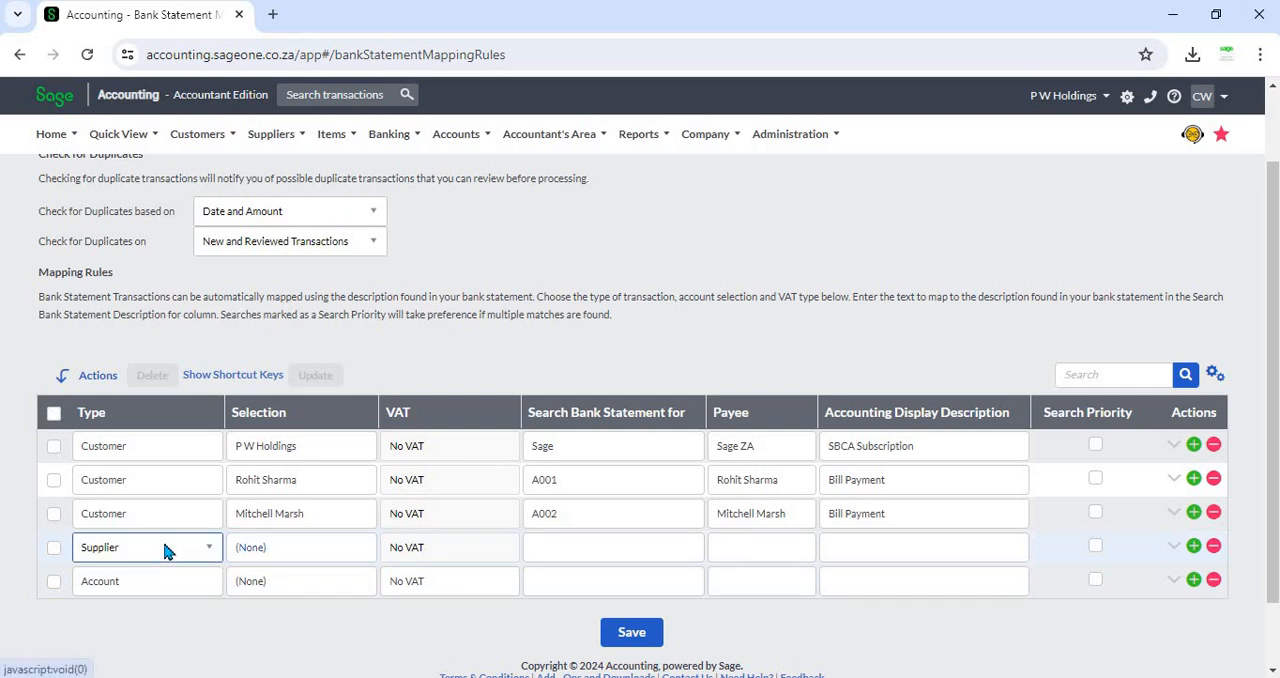
pyautogui.click(165, 550)
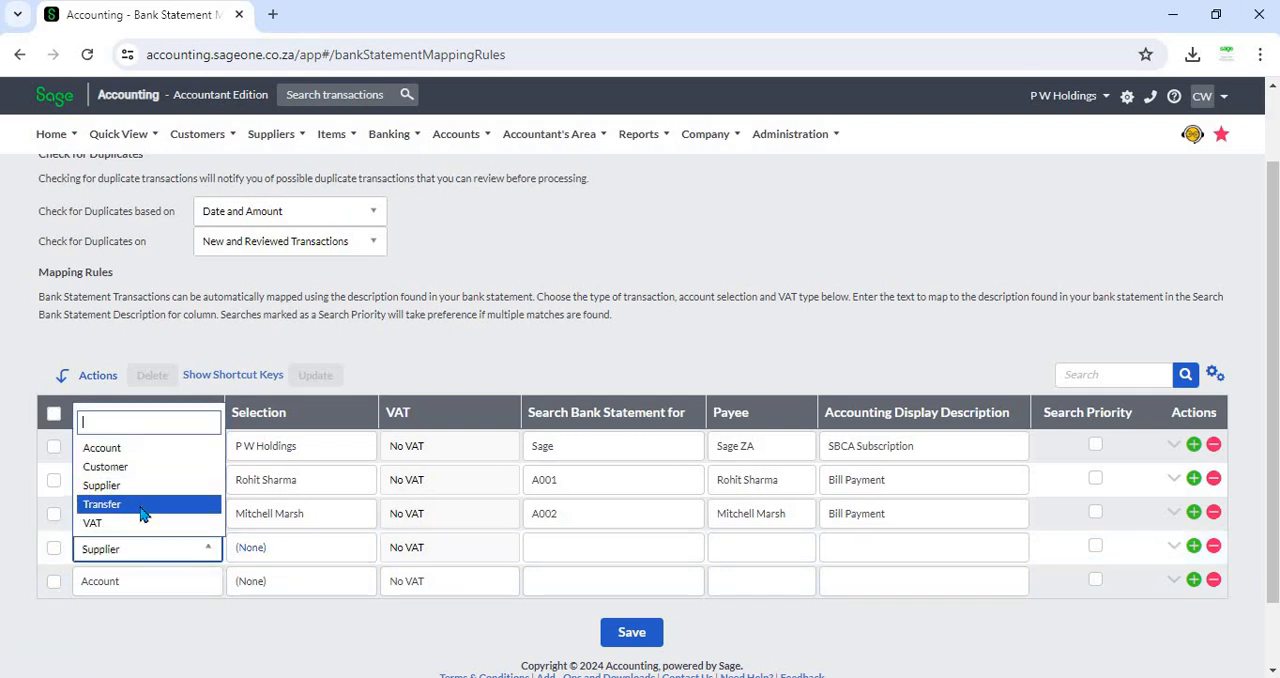
pyautogui.click(141, 514)
pyautogui.click(314, 554)
pyautogui.click(318, 552)
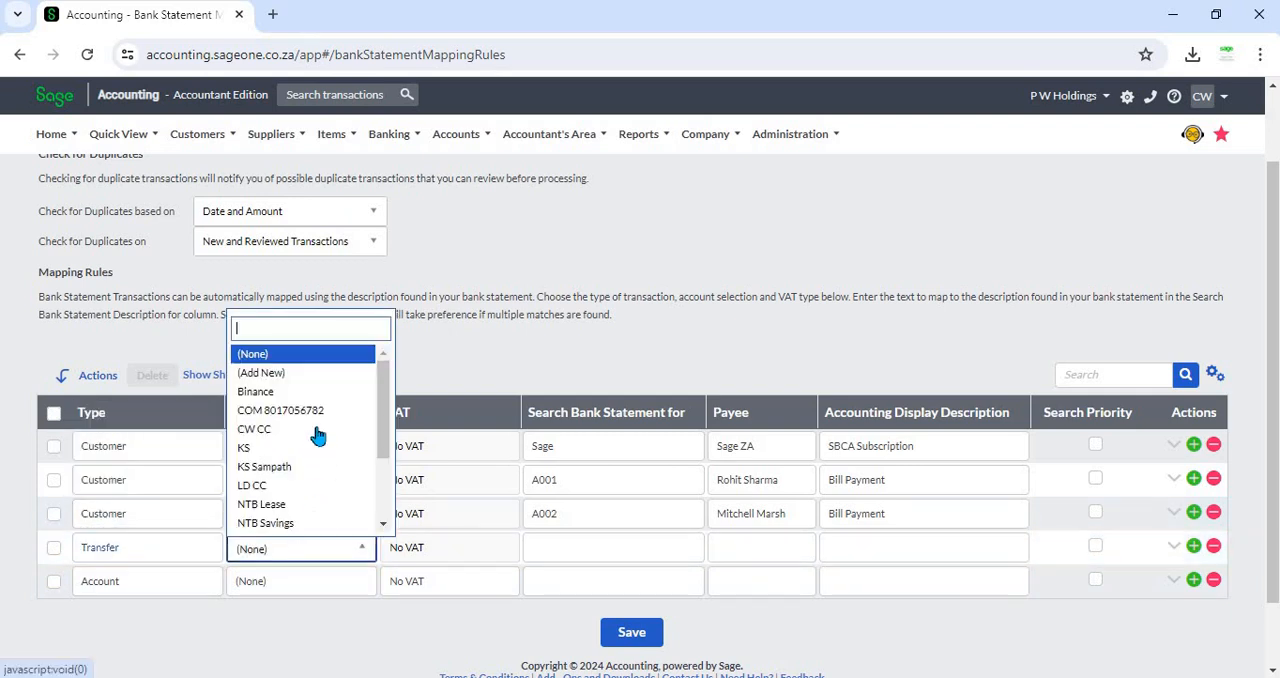
pyautogui.click(323, 652)
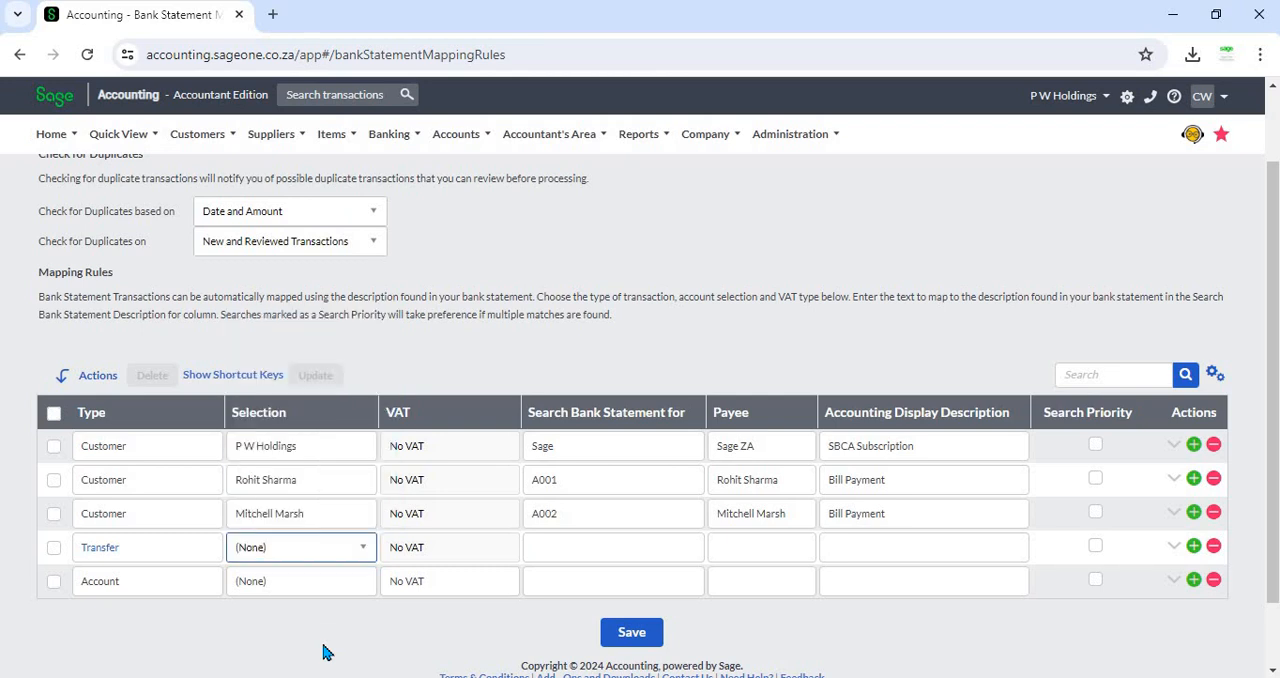
# - Switch the new rule's type to VAT and back to Account
pyautogui.click(170, 556)
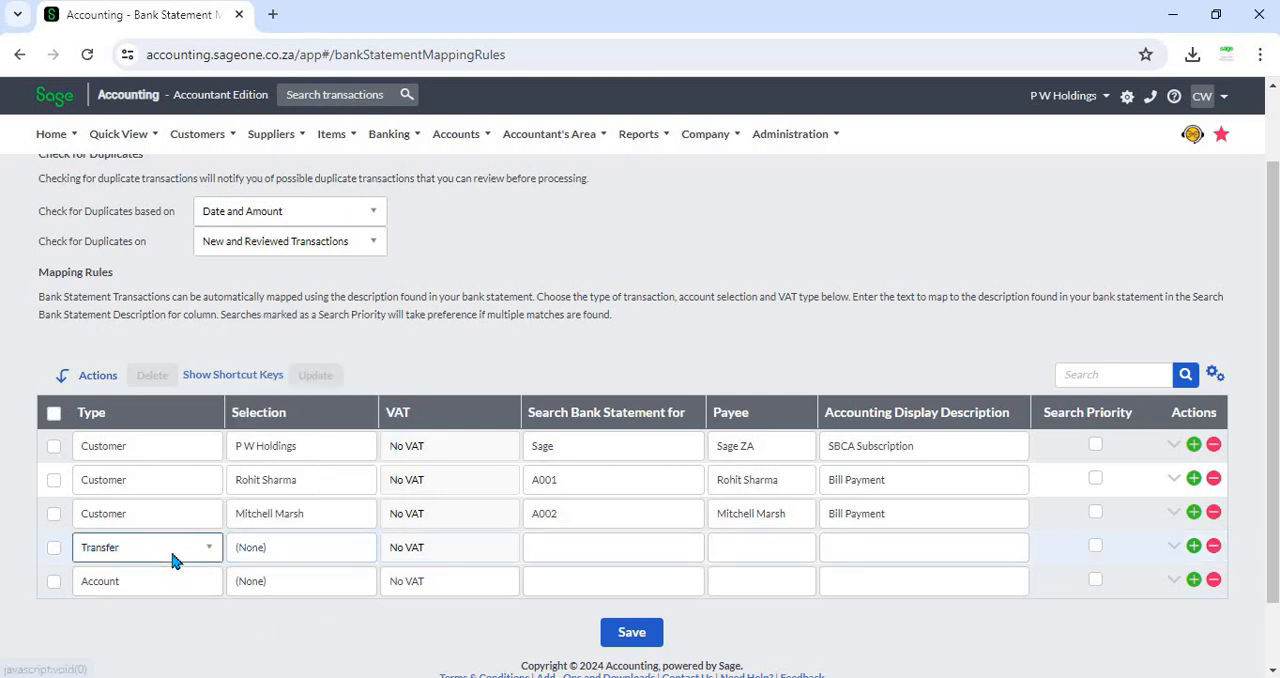
pyautogui.click(166, 550)
pyautogui.click(154, 530)
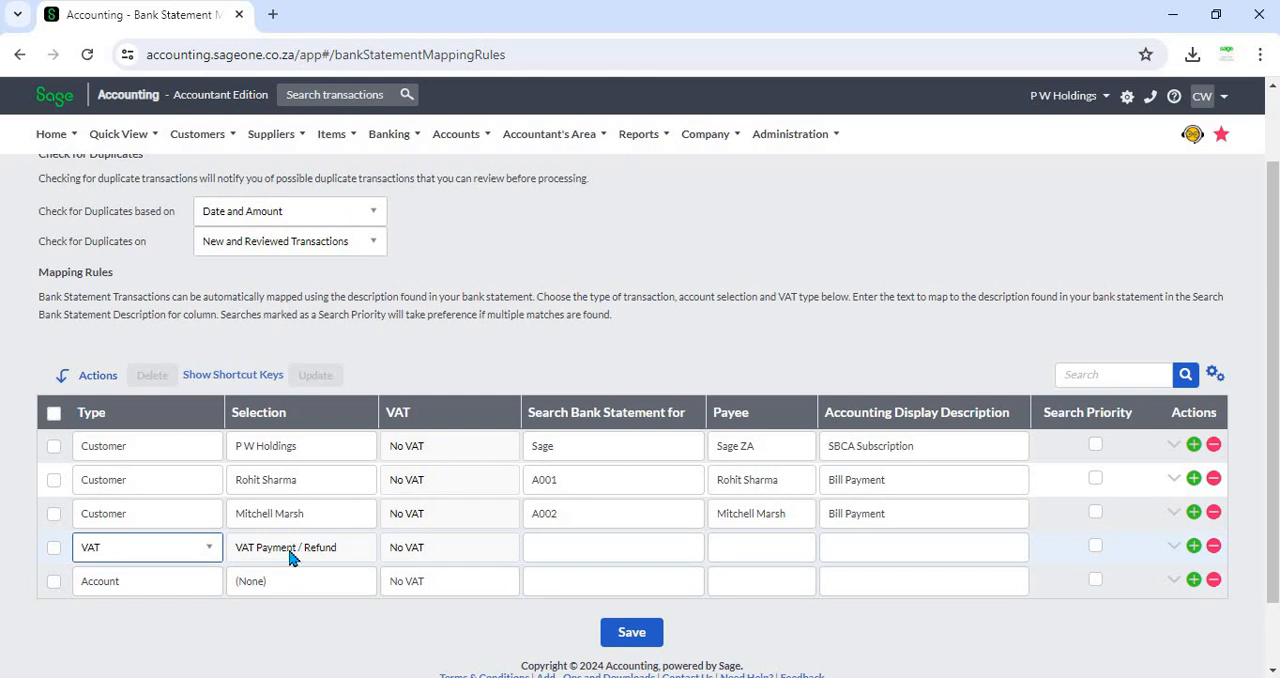
pyautogui.click(210, 558)
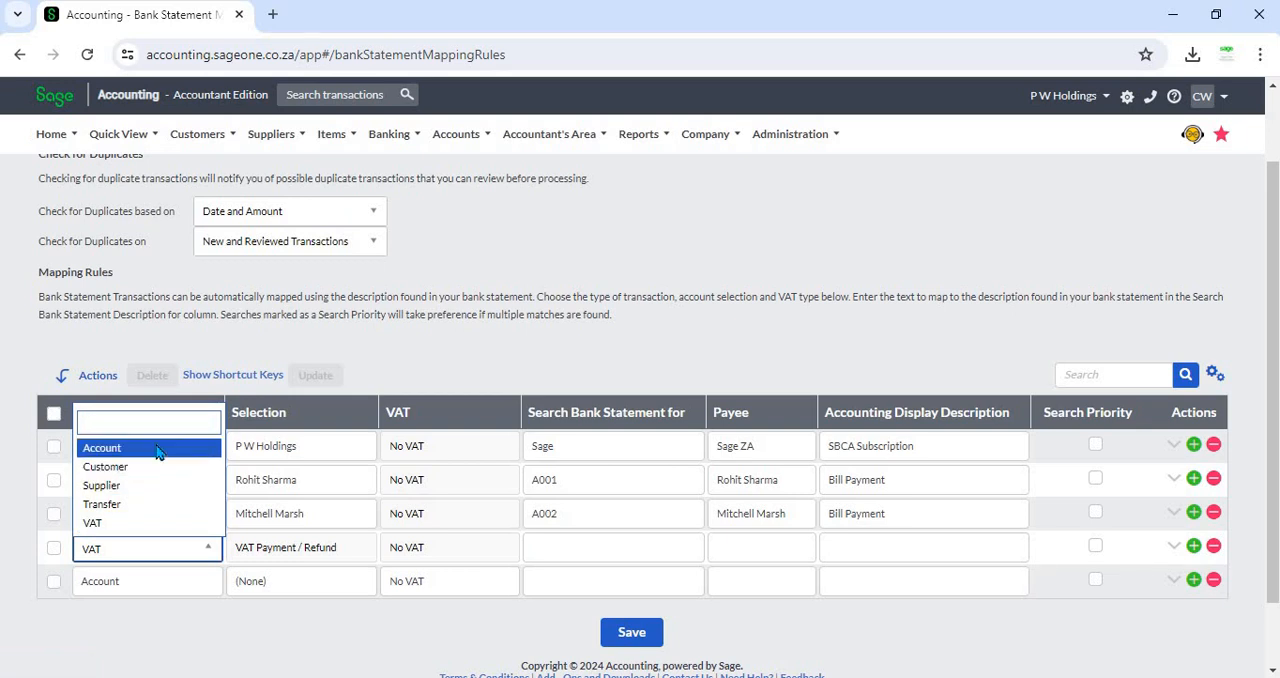
pyautogui.click(157, 450)
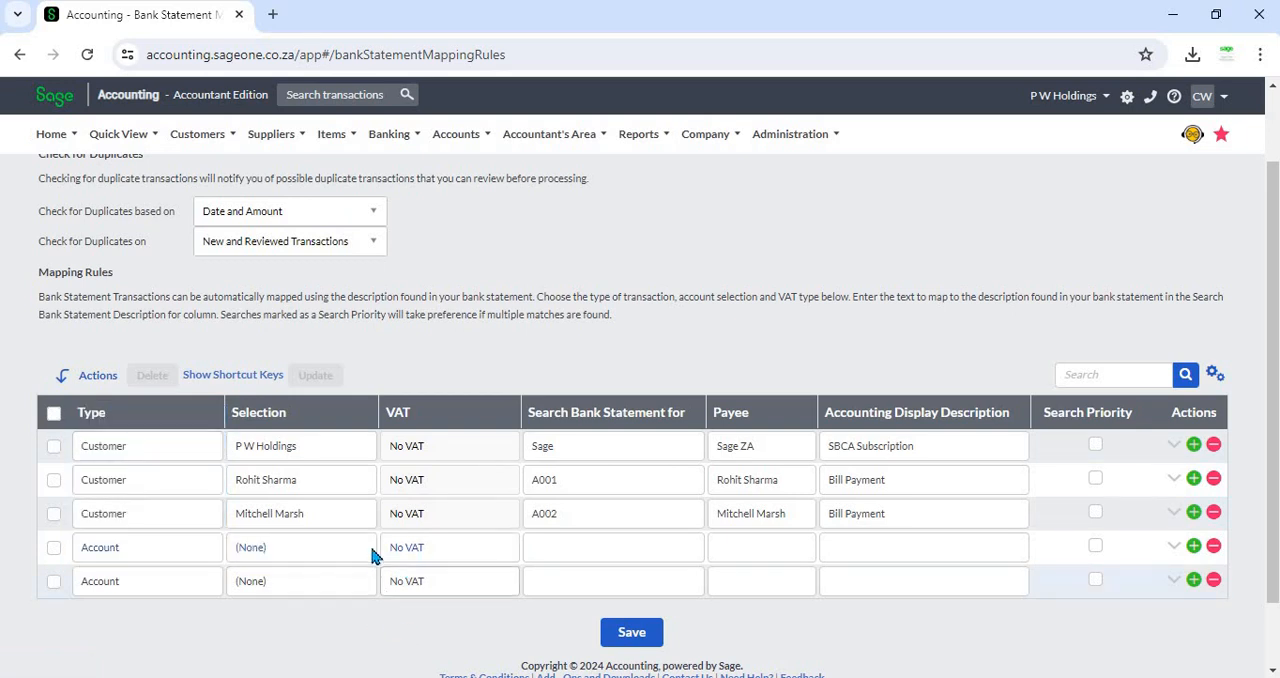
# - Select Accounting Fees for the new Account rule and enter SBCA as its search text
pyautogui.click(320, 557)
pyautogui.scroll(-2, 310, 495)
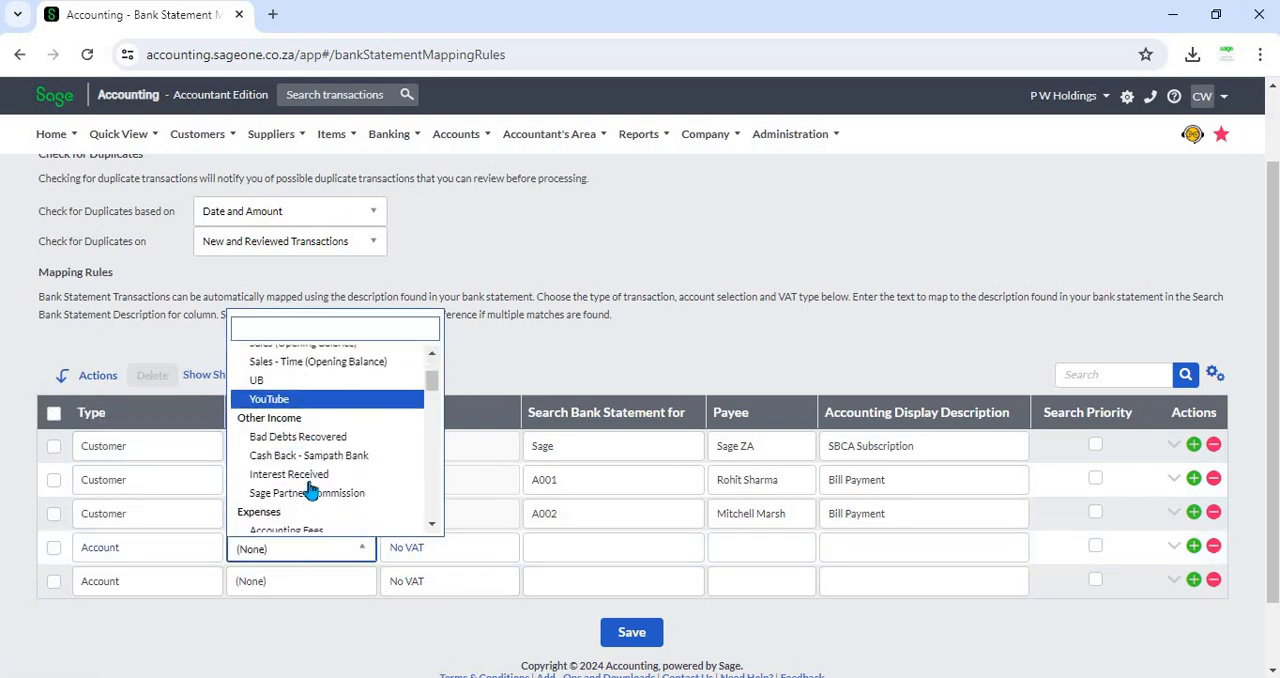
pyautogui.scroll(-2, 310, 490)
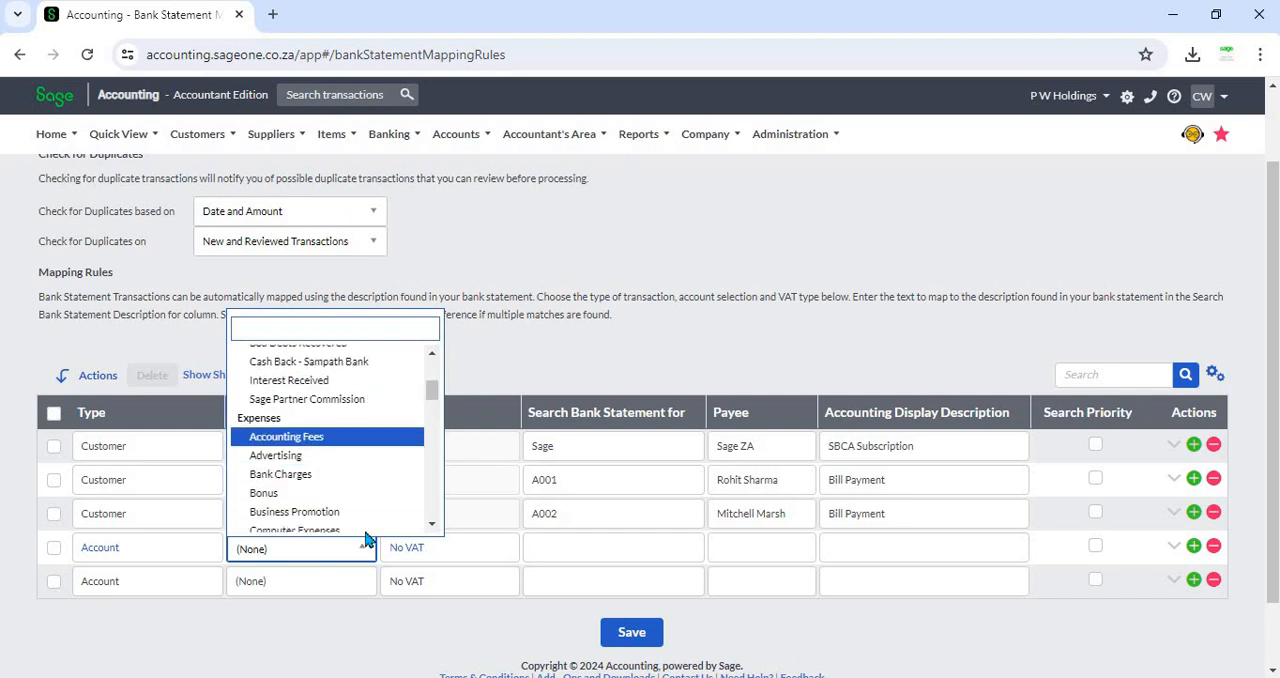
pyautogui.press('Return')
pyautogui.click(578, 541)
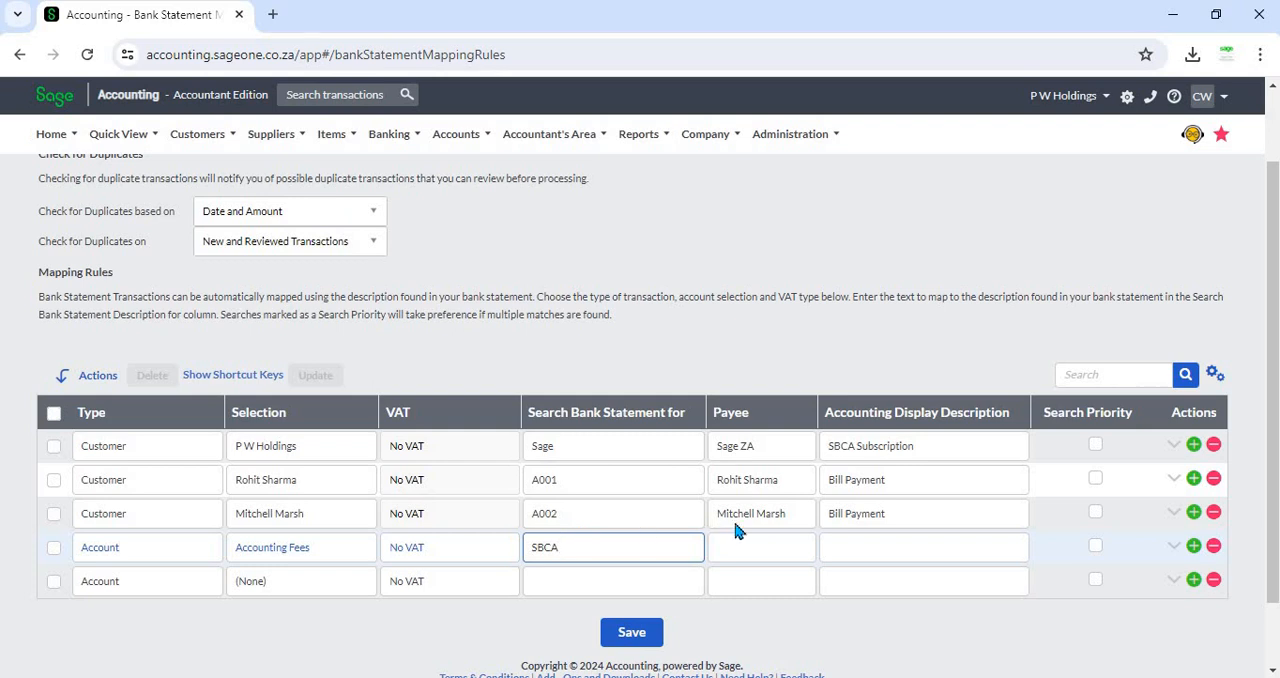
# - Enter Sage as the rule's payee and SBCA Payment as its accounting display description
pyautogui.click(763, 546)
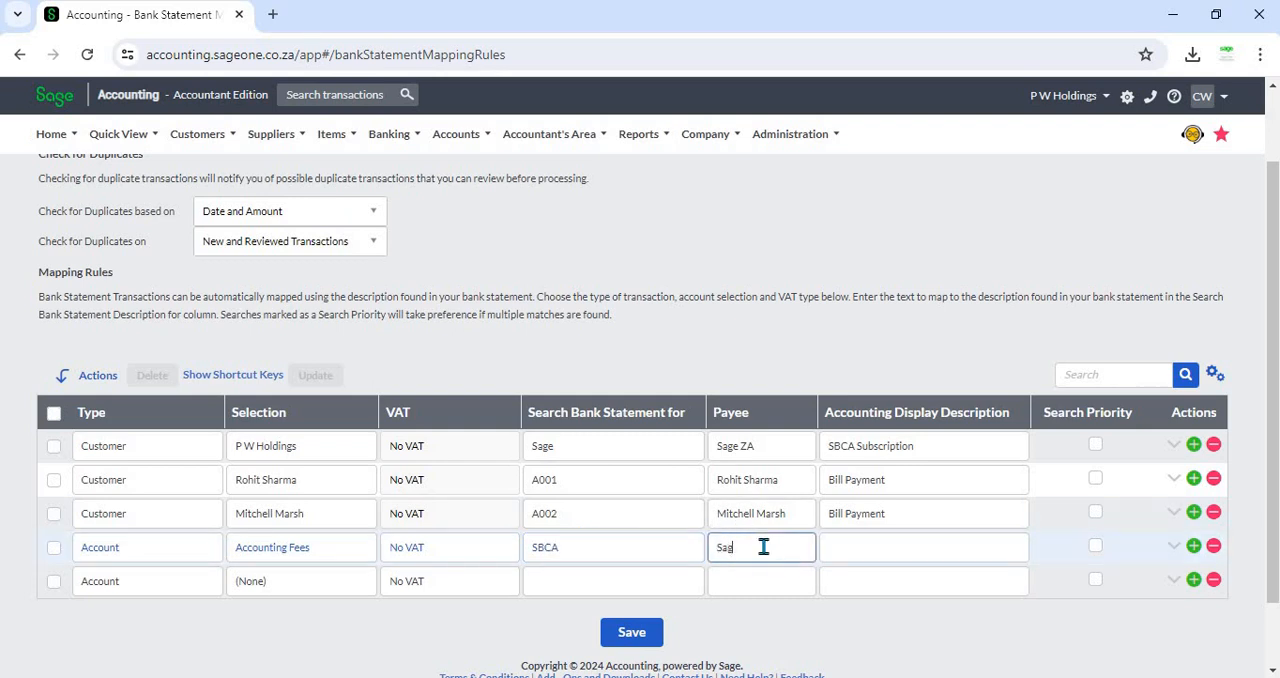
pyautogui.press('Tab')
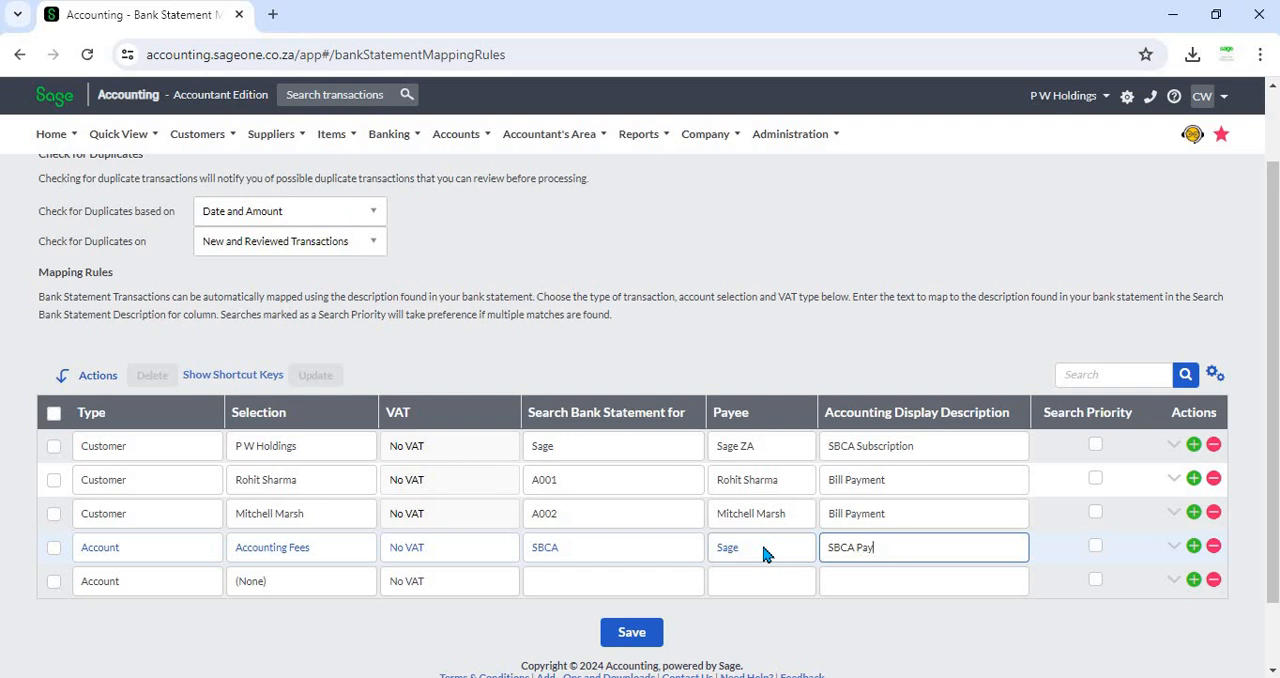
pyautogui.click(796, 608)
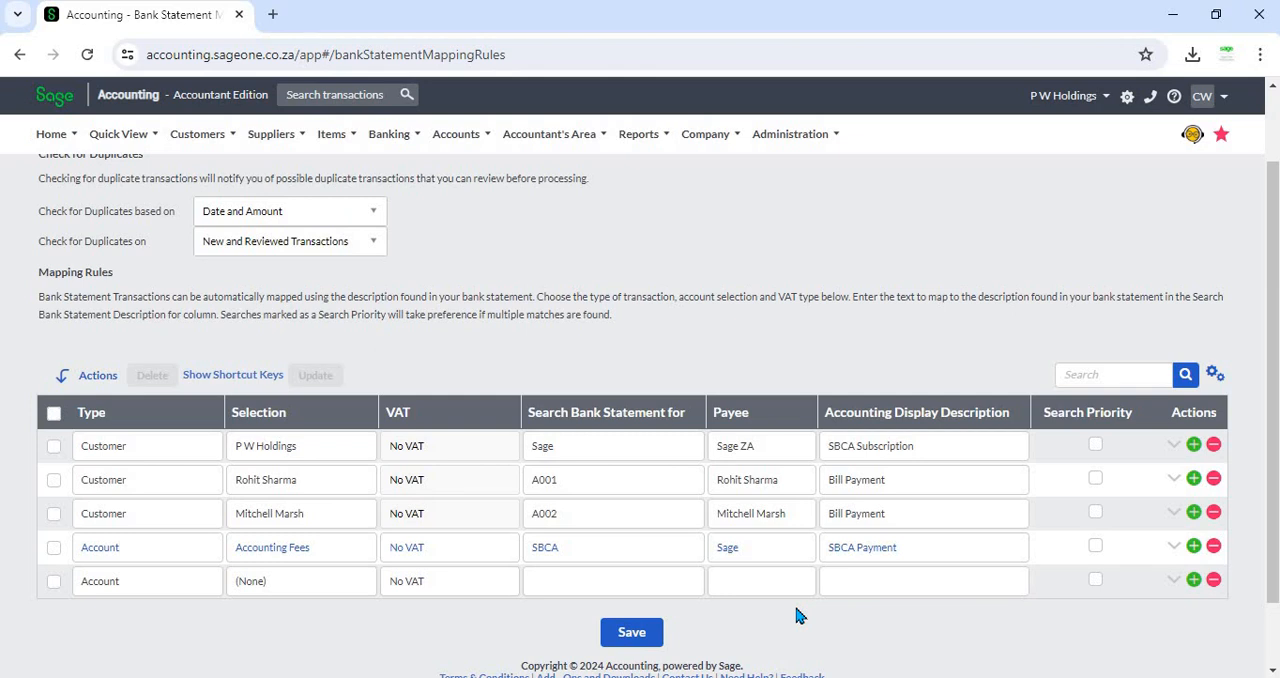
# - Save the bank statement mapping rules
pyautogui.scroll(1, 796, 608)
pyautogui.scroll(-1, 793, 573)
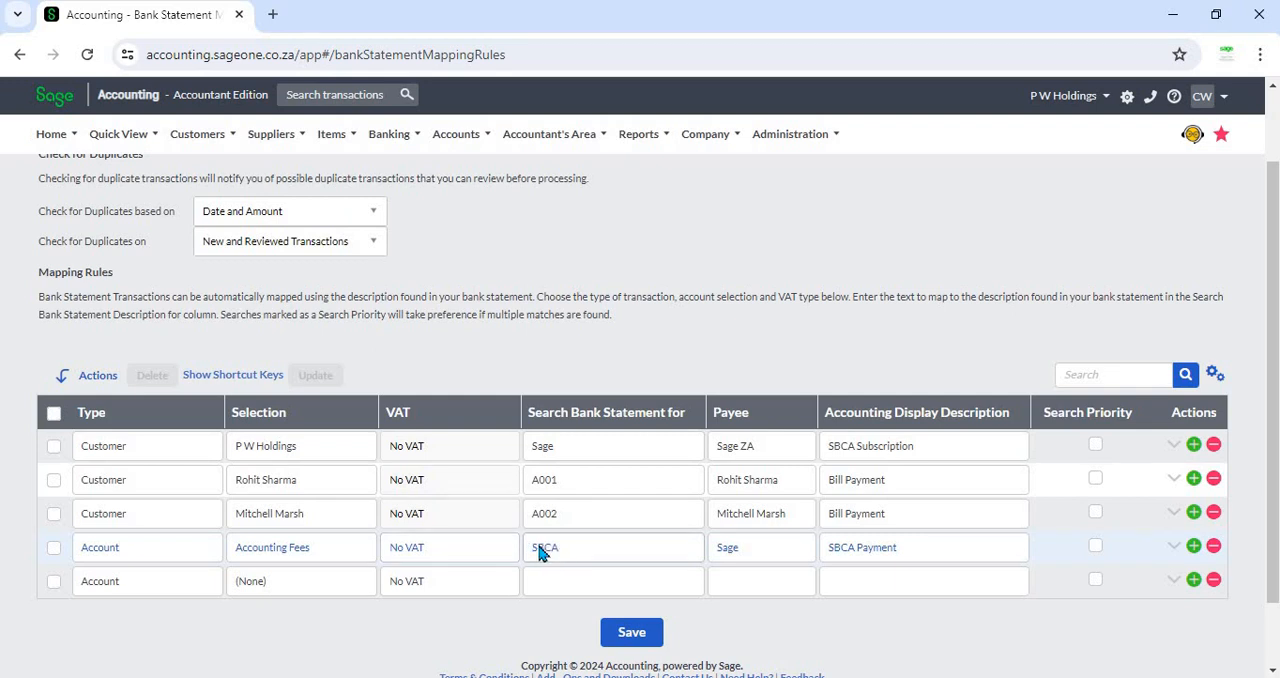
pyautogui.click(635, 633)
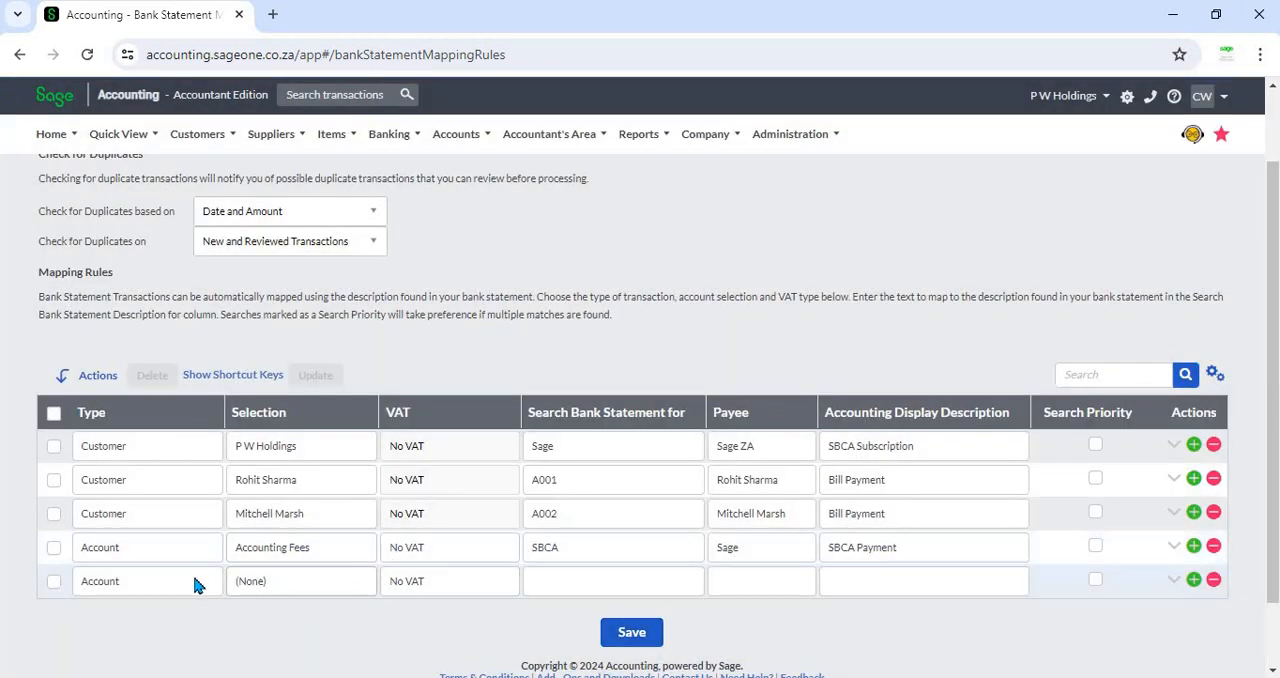
# - Set the next rule's account to Bank Charges, then delete that rule row
pyautogui.click(285, 584)
pyautogui.click(288, 585)
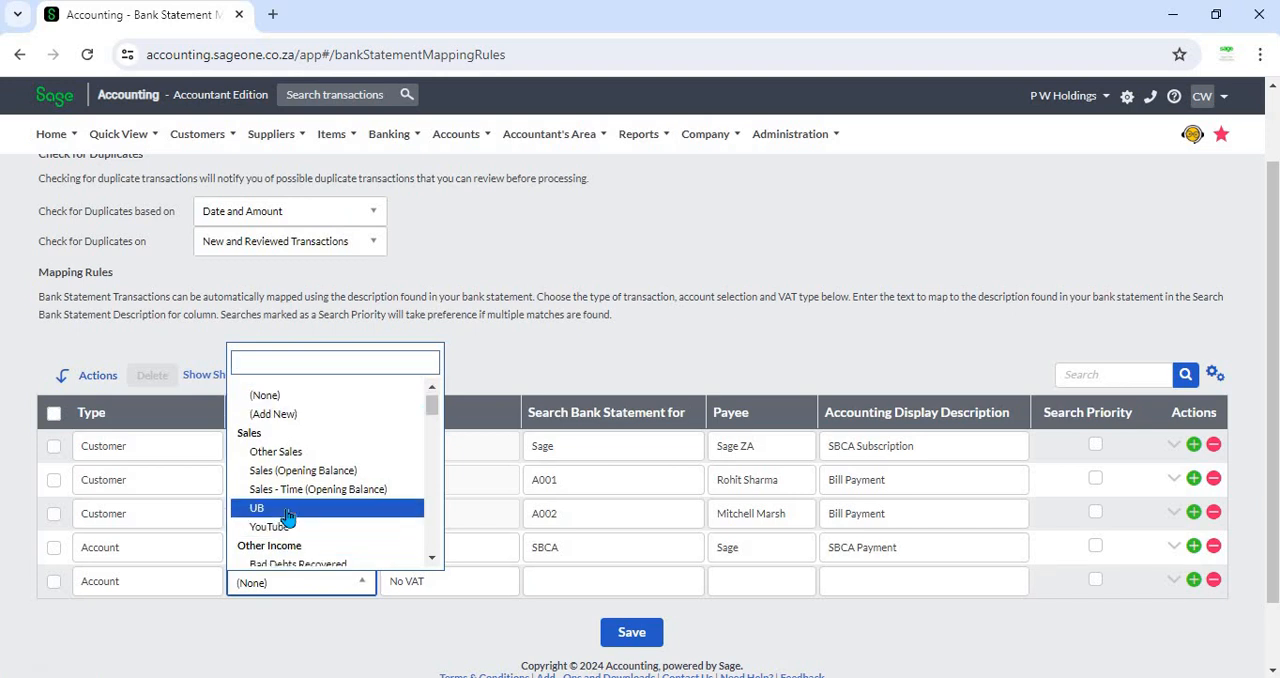
pyautogui.scroll(-1, 288, 515)
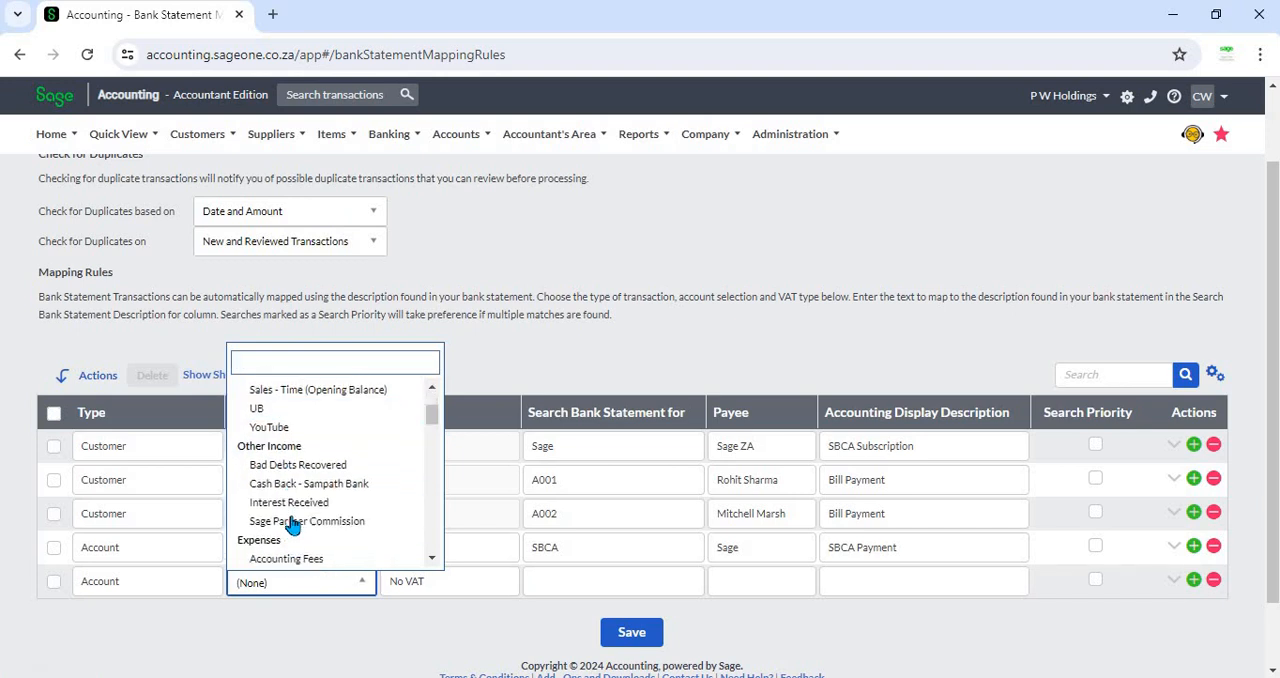
pyautogui.scroll(-1, 293, 525)
pyautogui.click(318, 508)
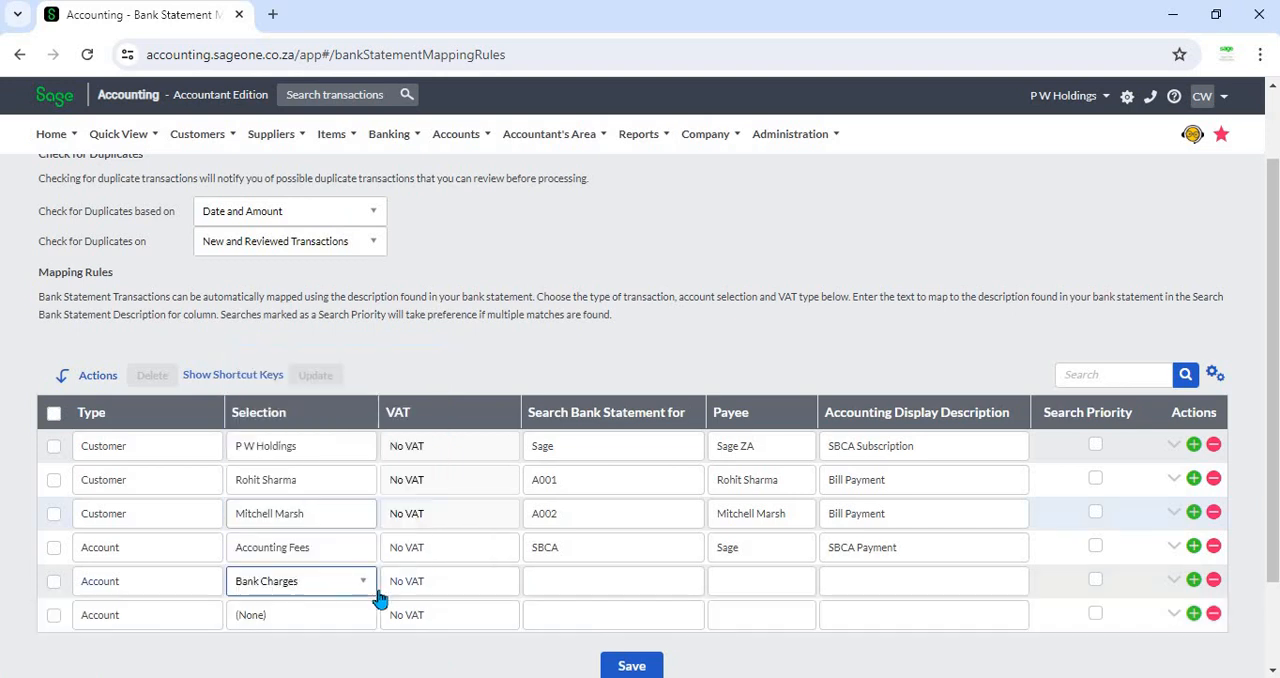
pyautogui.click(553, 580)
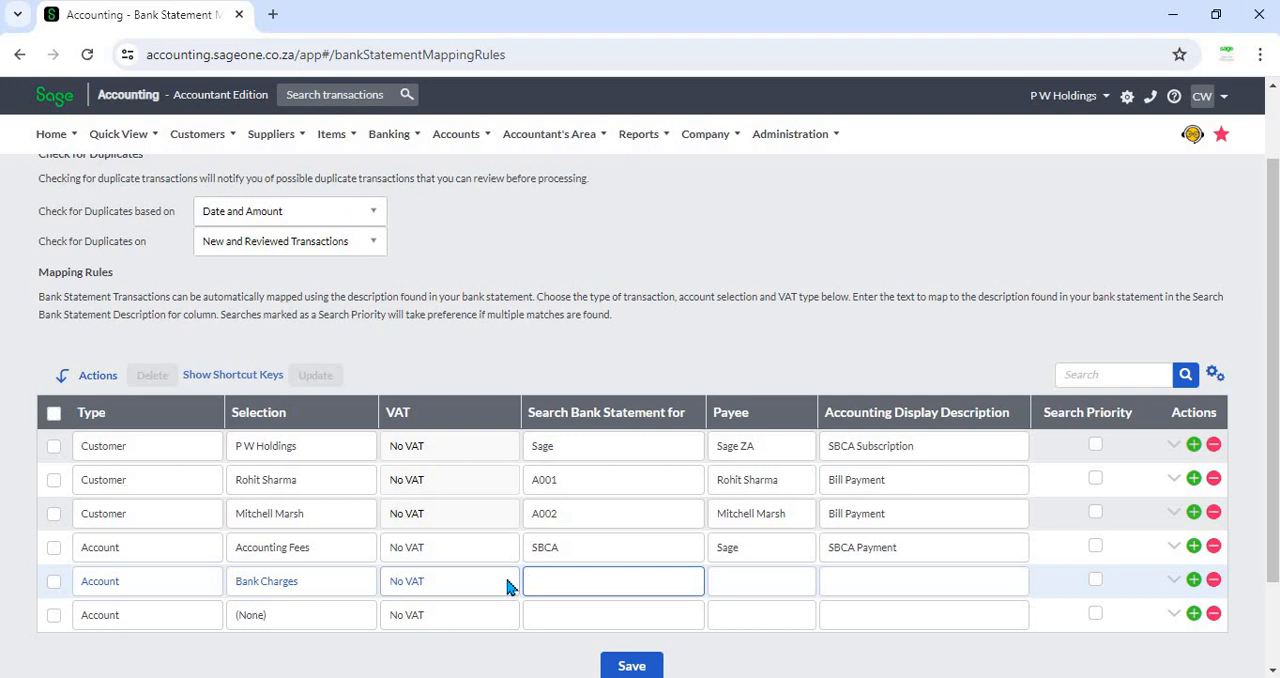
pyautogui.click(1213, 580)
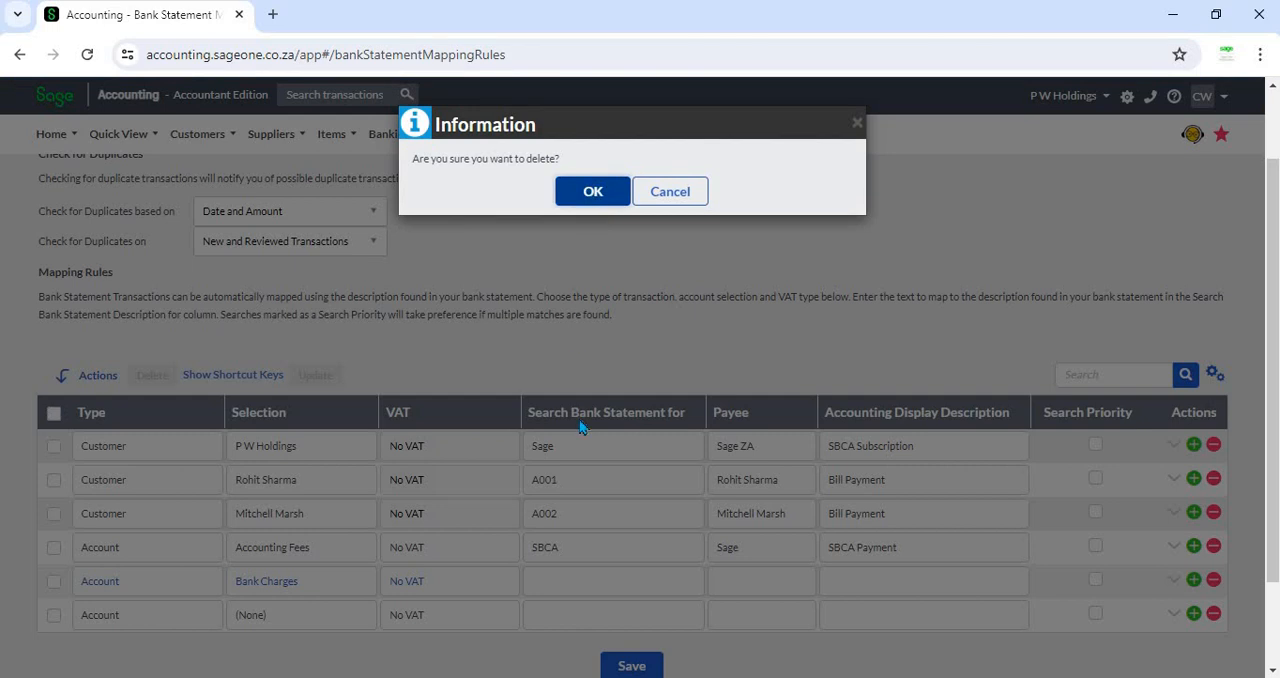
pyautogui.press('Return')
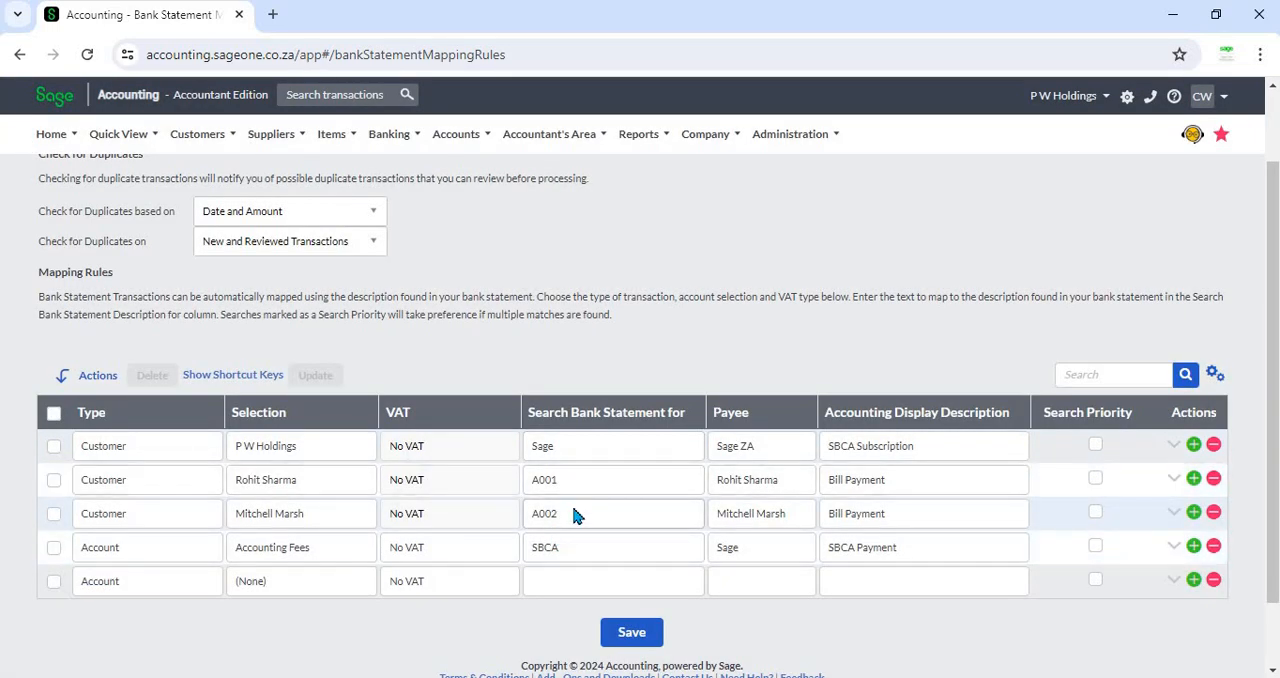
# - Open the Banking transactions page
pyautogui.scroll(2, 573, 515)
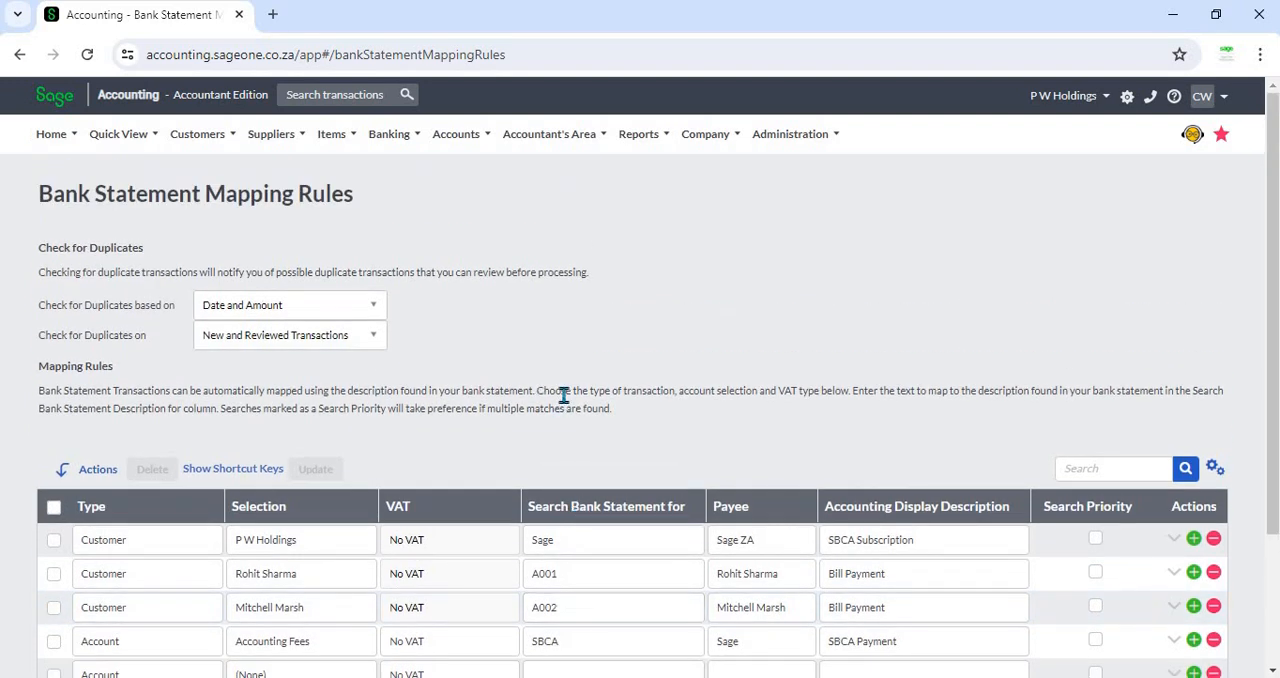
pyautogui.click(378, 137)
pyautogui.moveTo(410, 234)
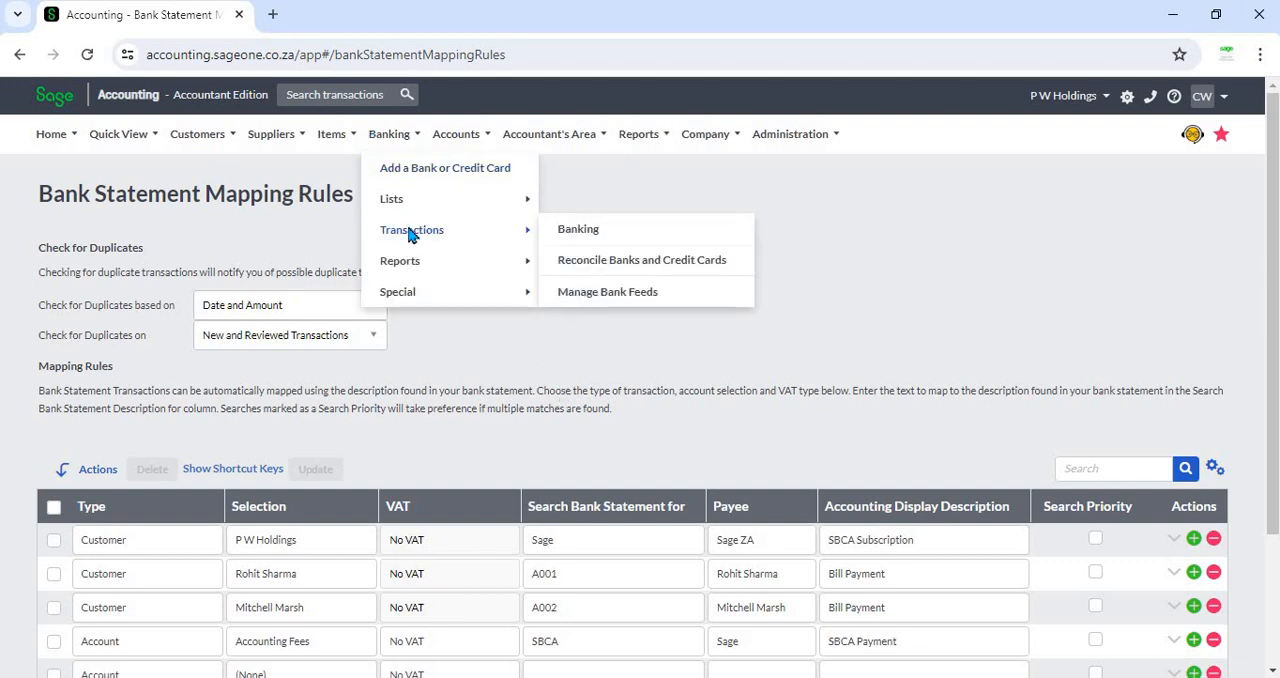
pyautogui.click(575, 232)
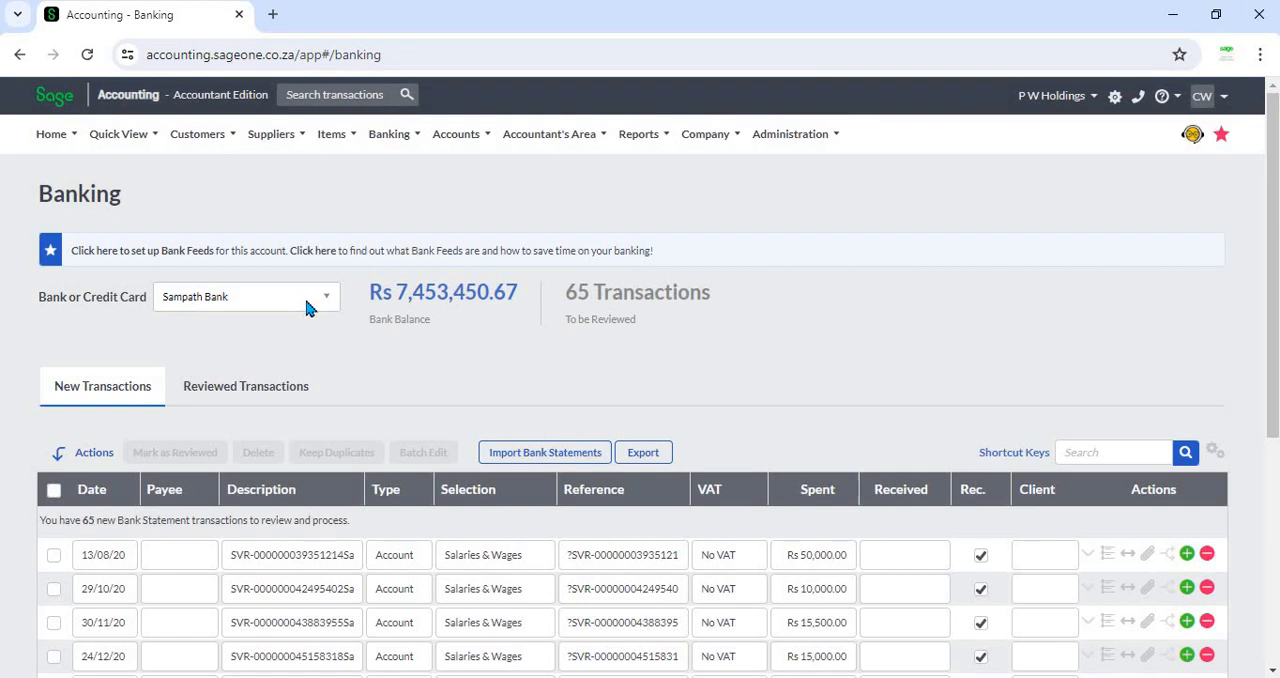
# - Switch the bank or credit card account to NTB Savings
pyautogui.click(307, 298)
pyautogui.scroll(1, 272, 430)
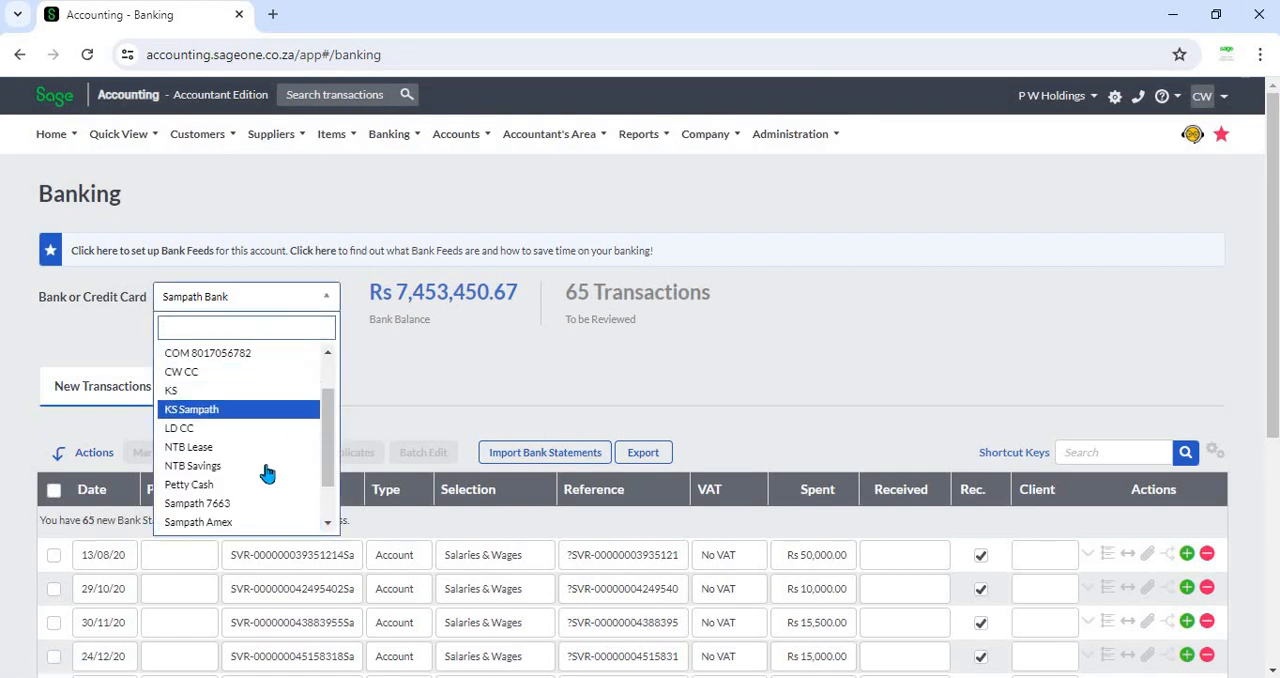
pyautogui.click(266, 466)
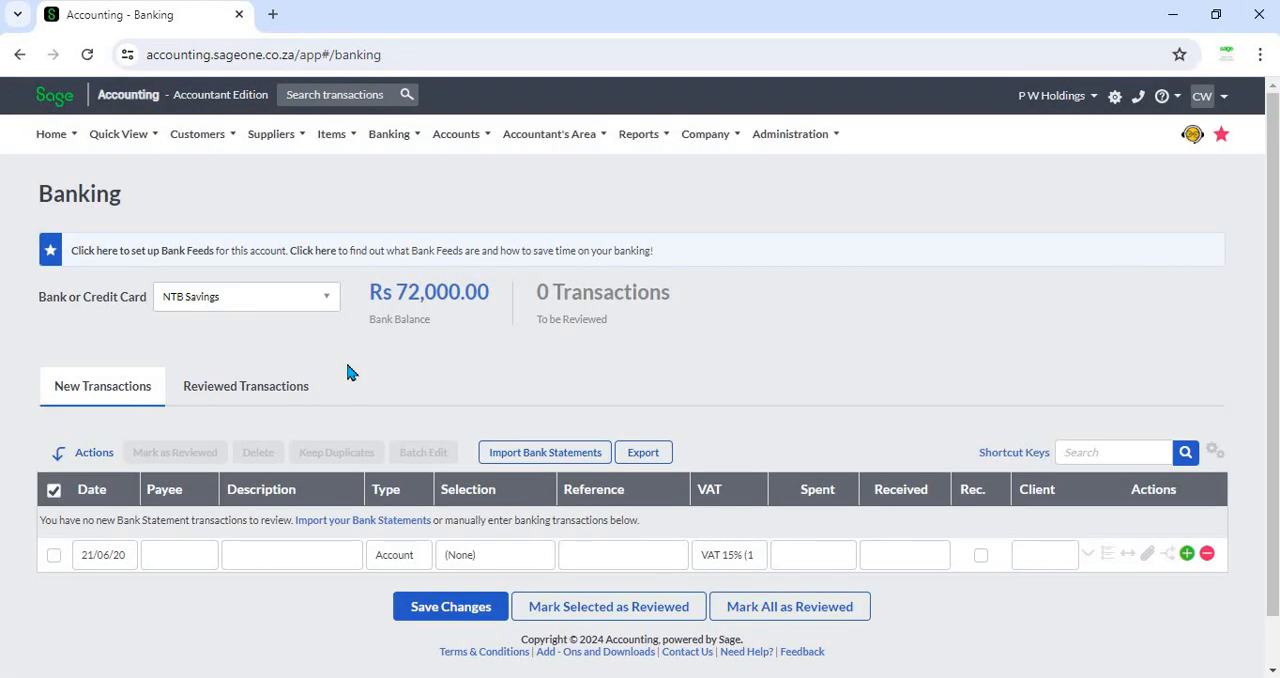
# - Open the bank statement import details and set the import file type to CSV
pyautogui.click(515, 462)
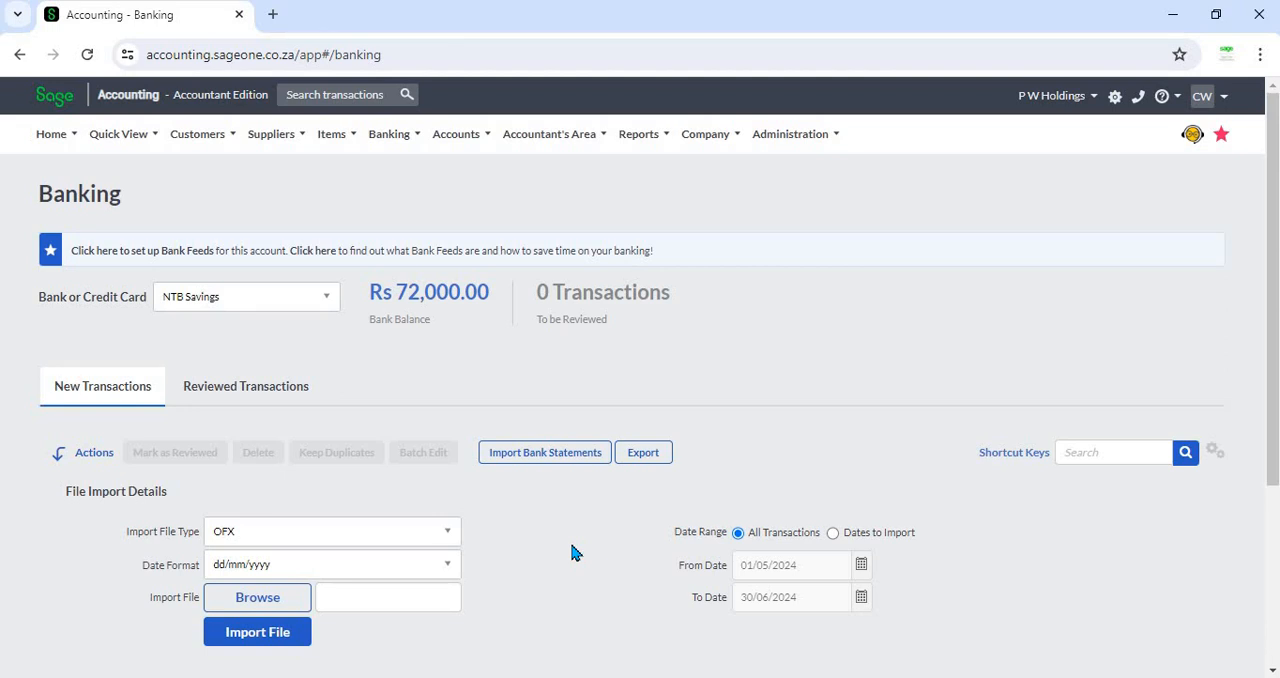
pyautogui.scroll(-2, 575, 553)
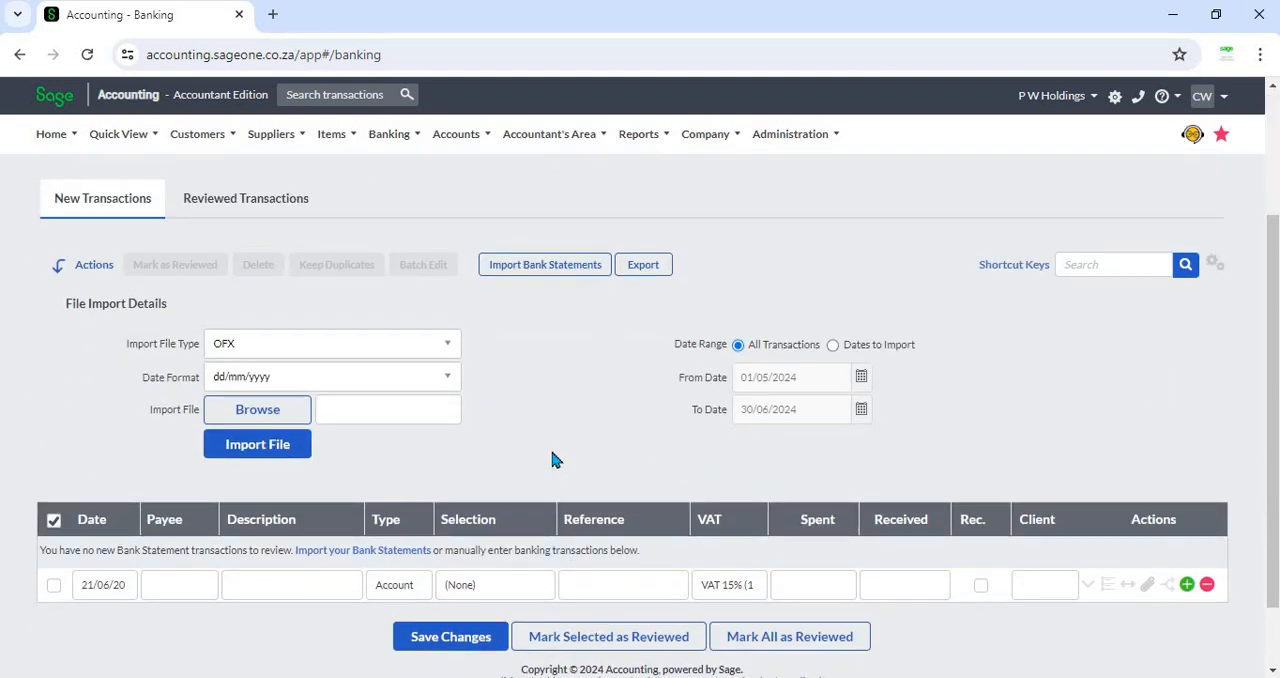
pyautogui.scroll(1, 551, 458)
pyautogui.click(446, 440)
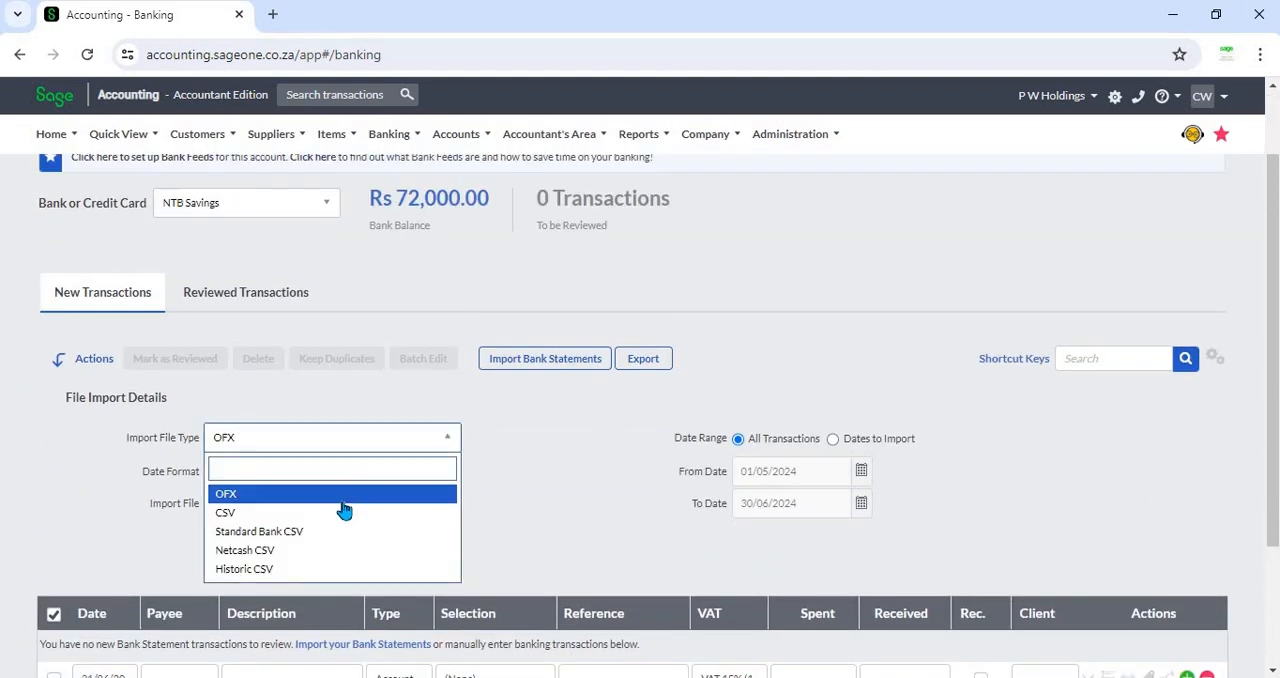
pyautogui.click(337, 512)
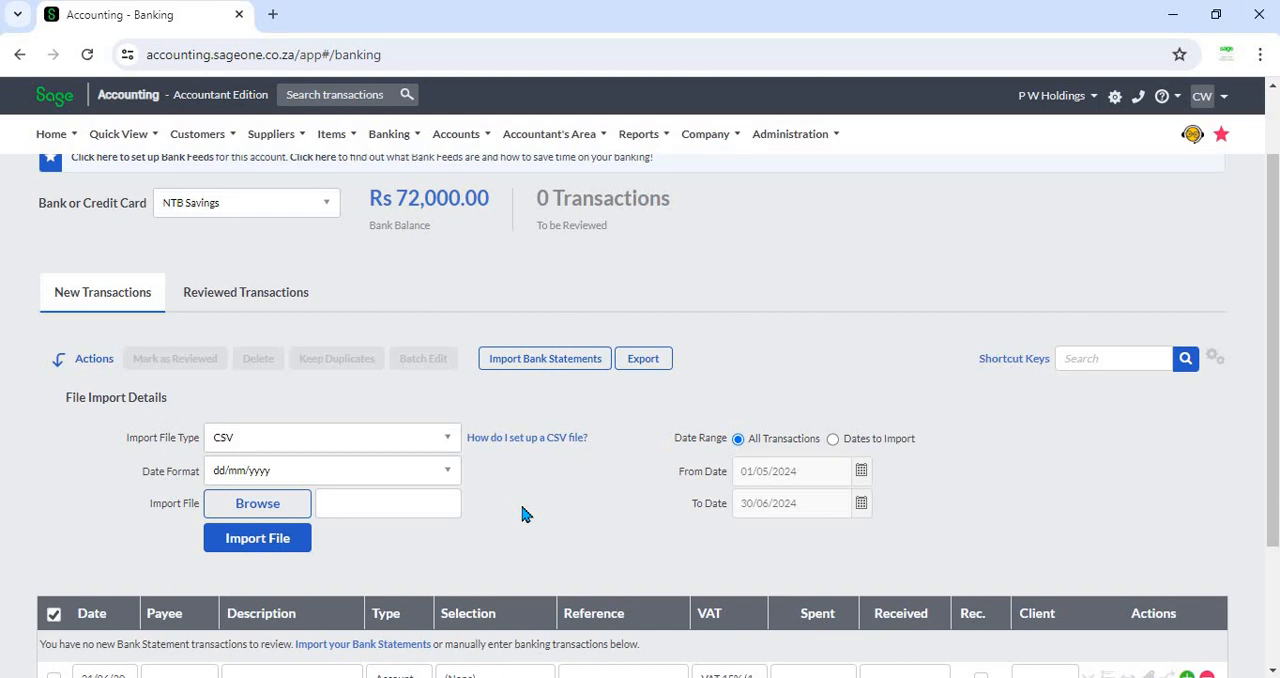
# - Open the CSV setup help and view the CSV import example
pyautogui.click(520, 448)
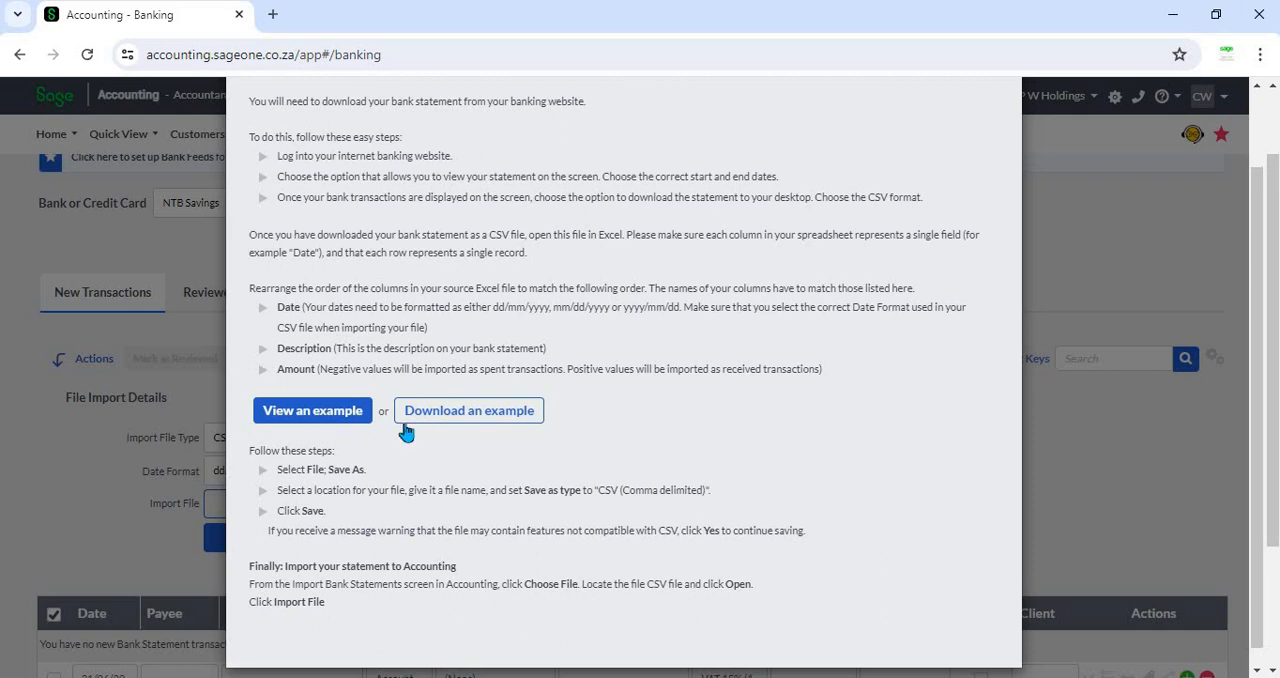
pyautogui.click(320, 422)
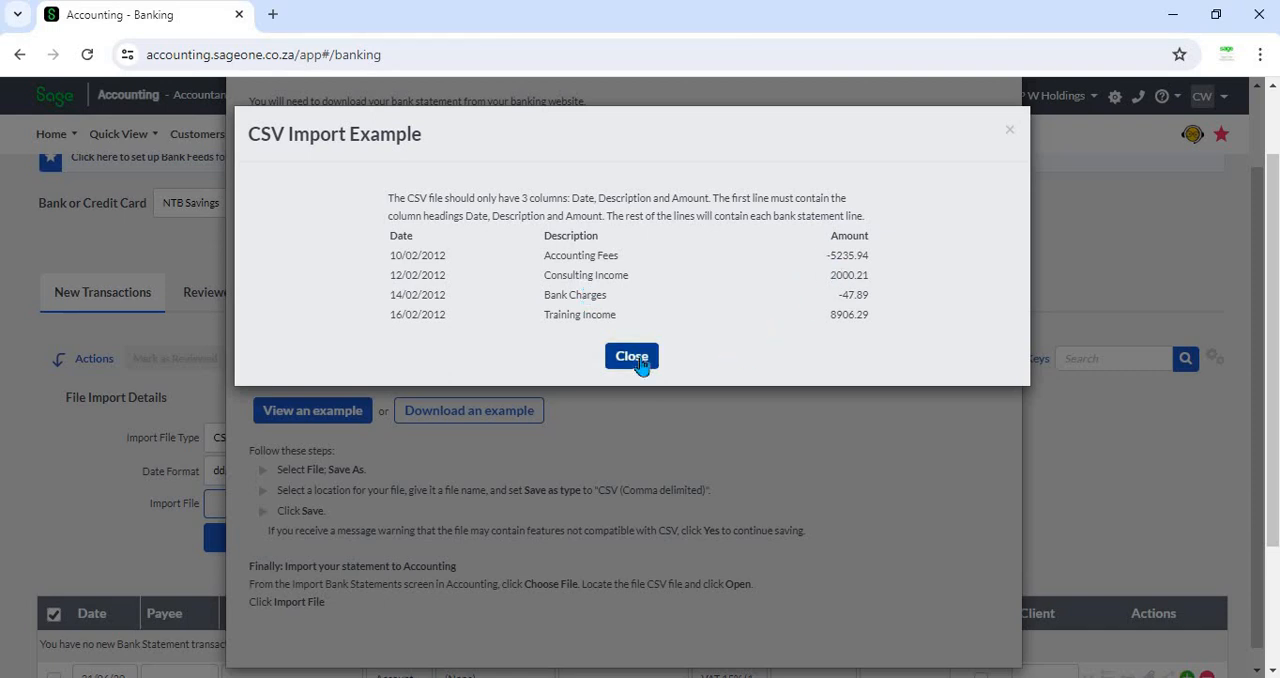
pyautogui.click(650, 430)
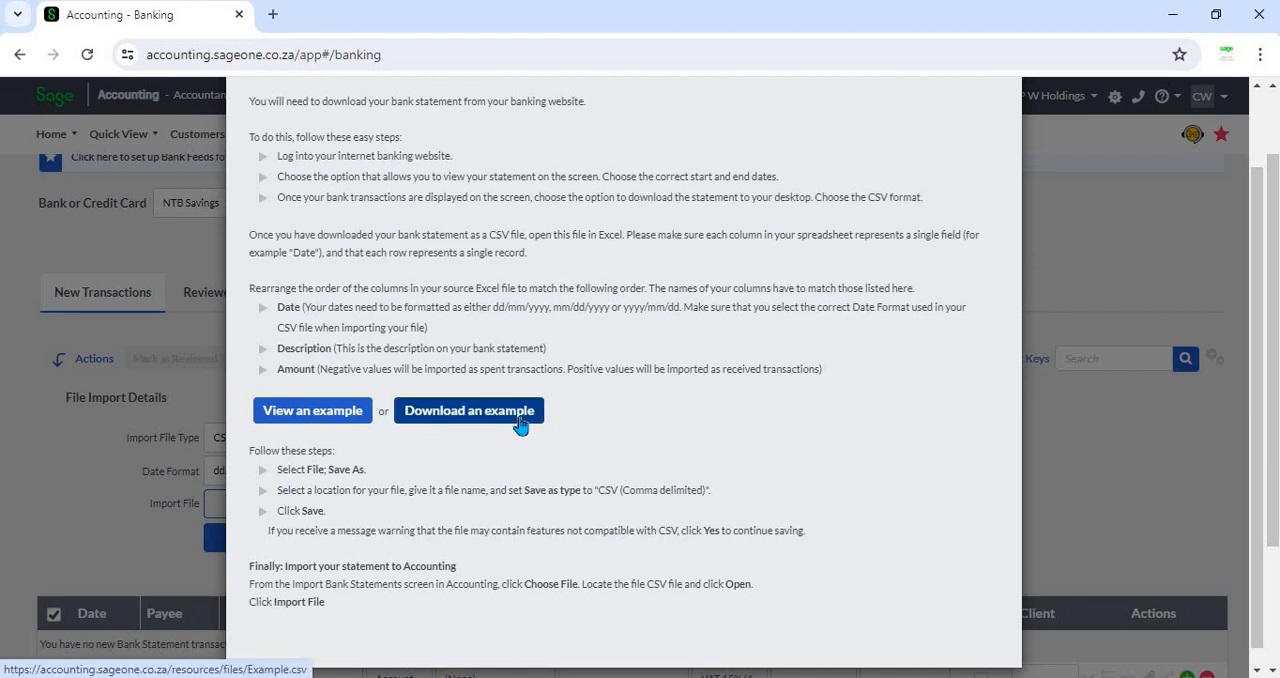
# - Download the example CSV file, open it in Excel, and autofit the Date and Description columns
pyautogui.click(431, 420)
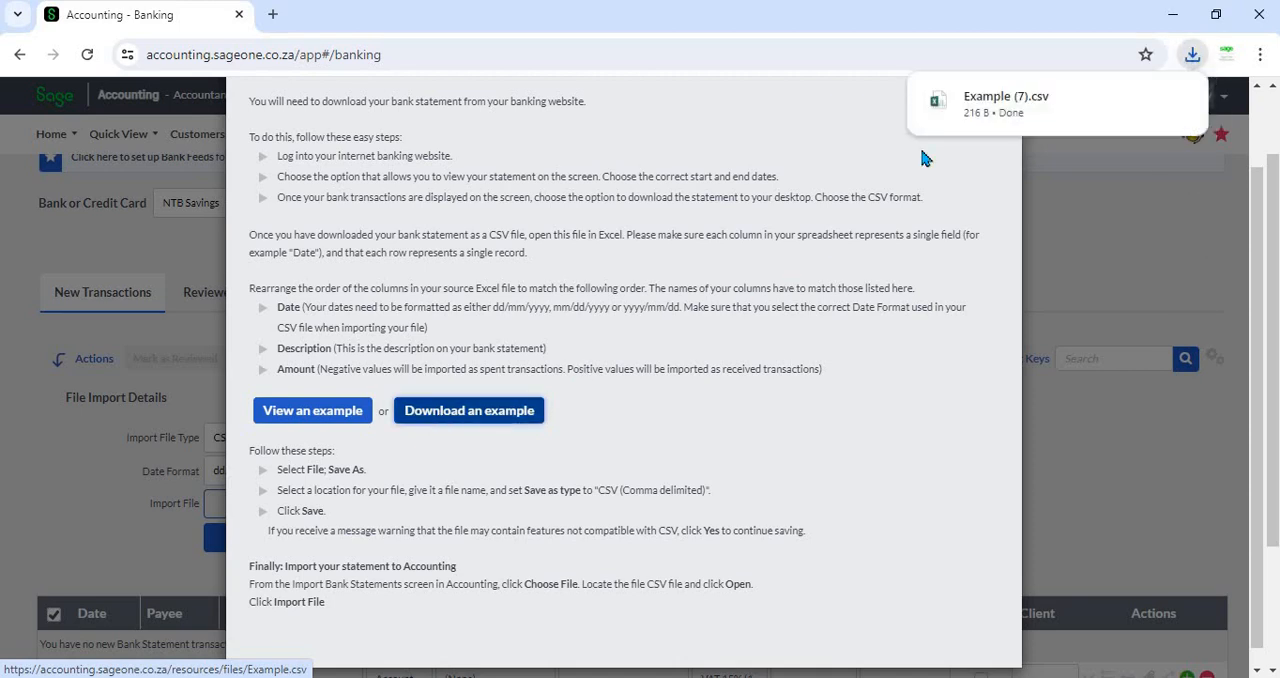
pyautogui.click(966, 118)
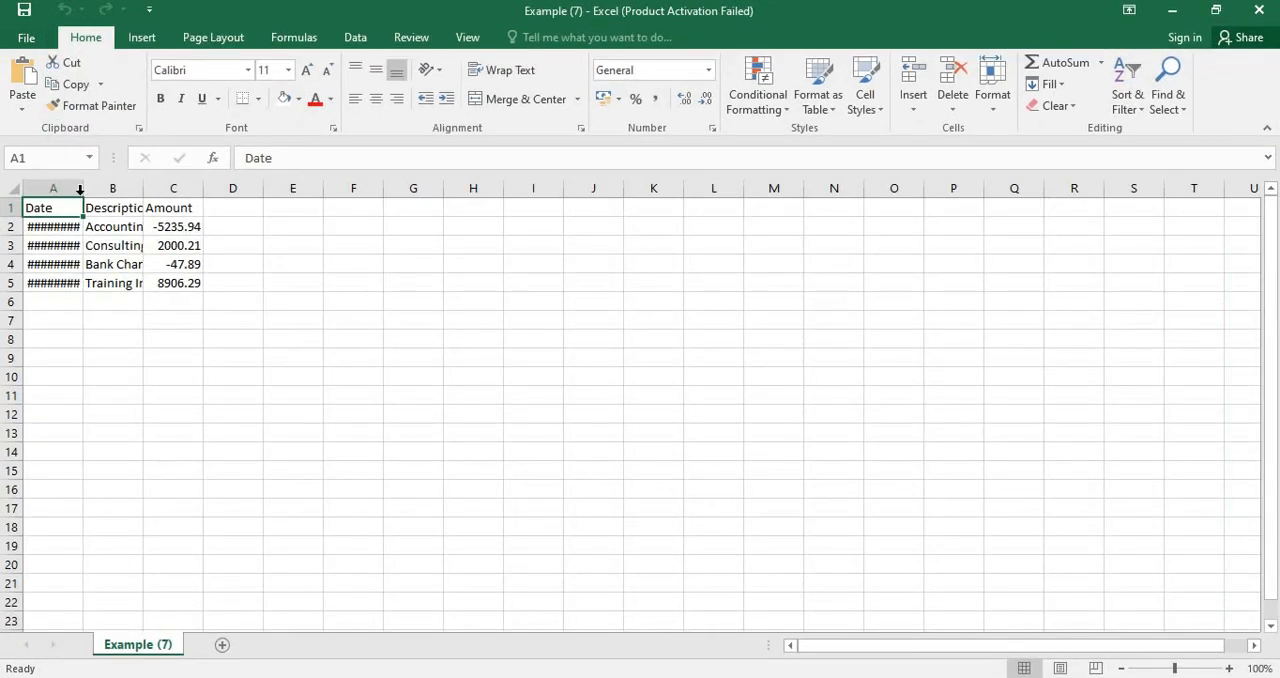
pyautogui.doubleClick(80, 189)
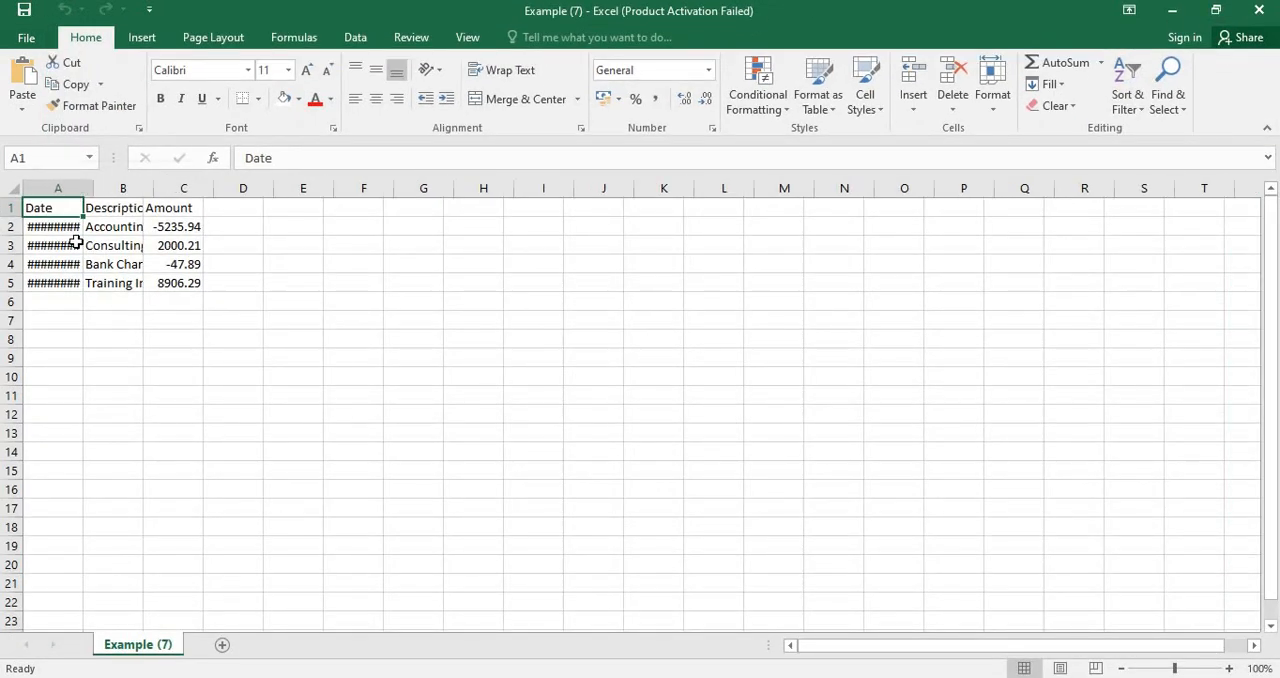
pyautogui.doubleClick(154, 188)
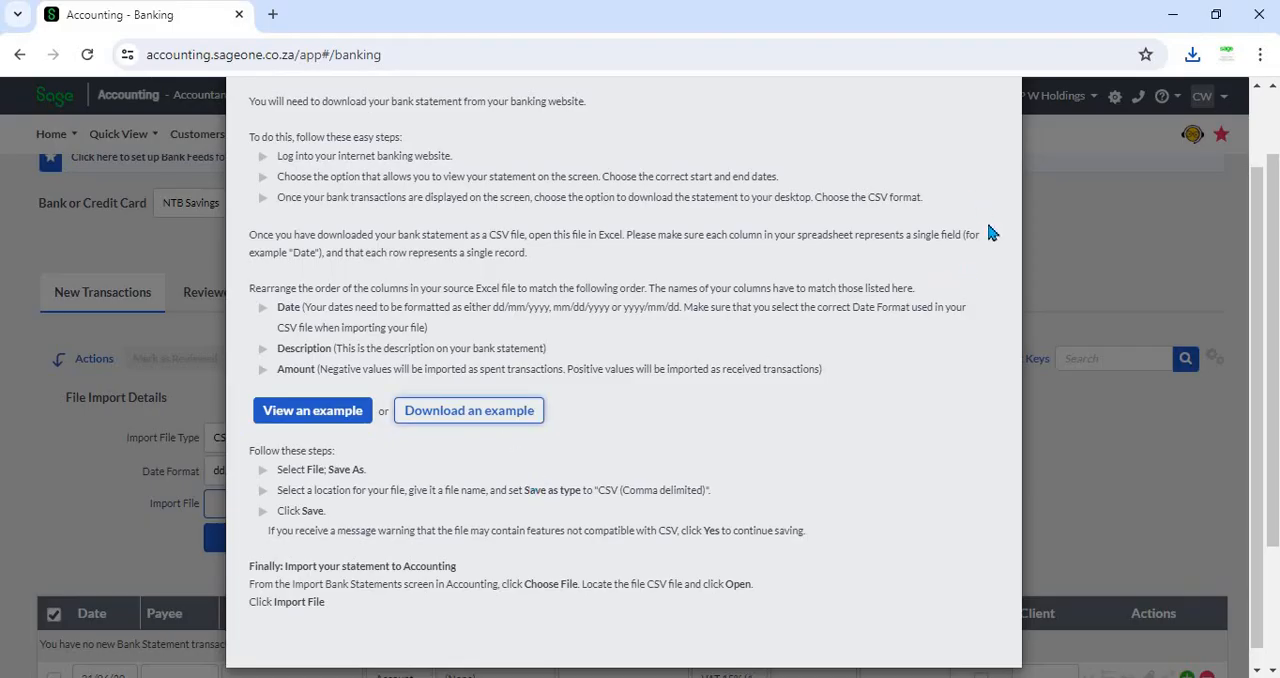
# - Close the CSV help and duplicate the Banking browser tab
pyautogui.scroll(2, 975, 232)
pyautogui.click(1000, 131)
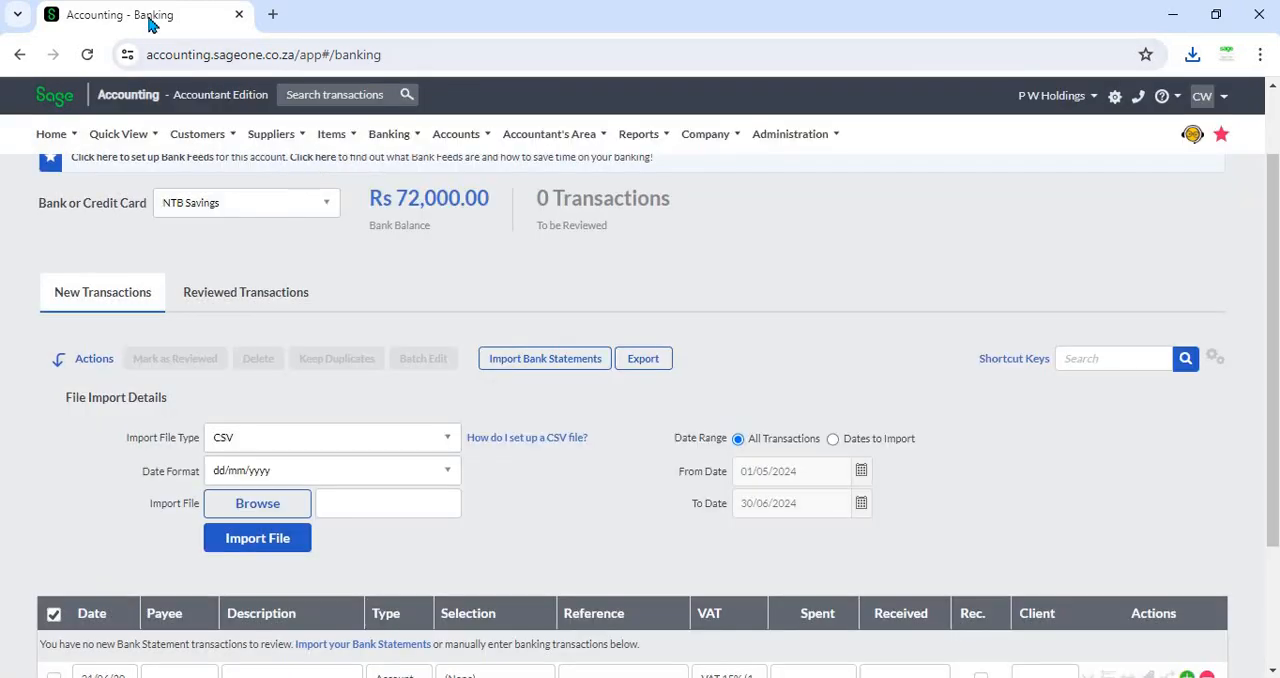
pyautogui.rightClick(150, 20)
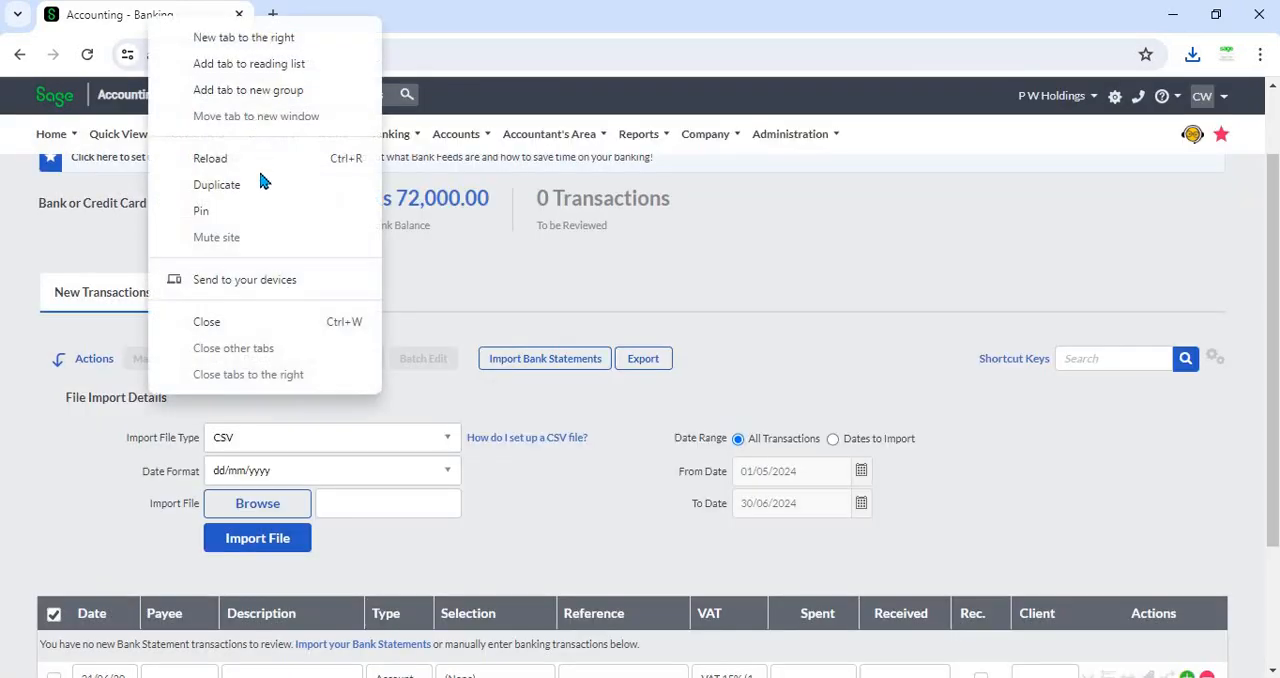
pyautogui.click(260, 186)
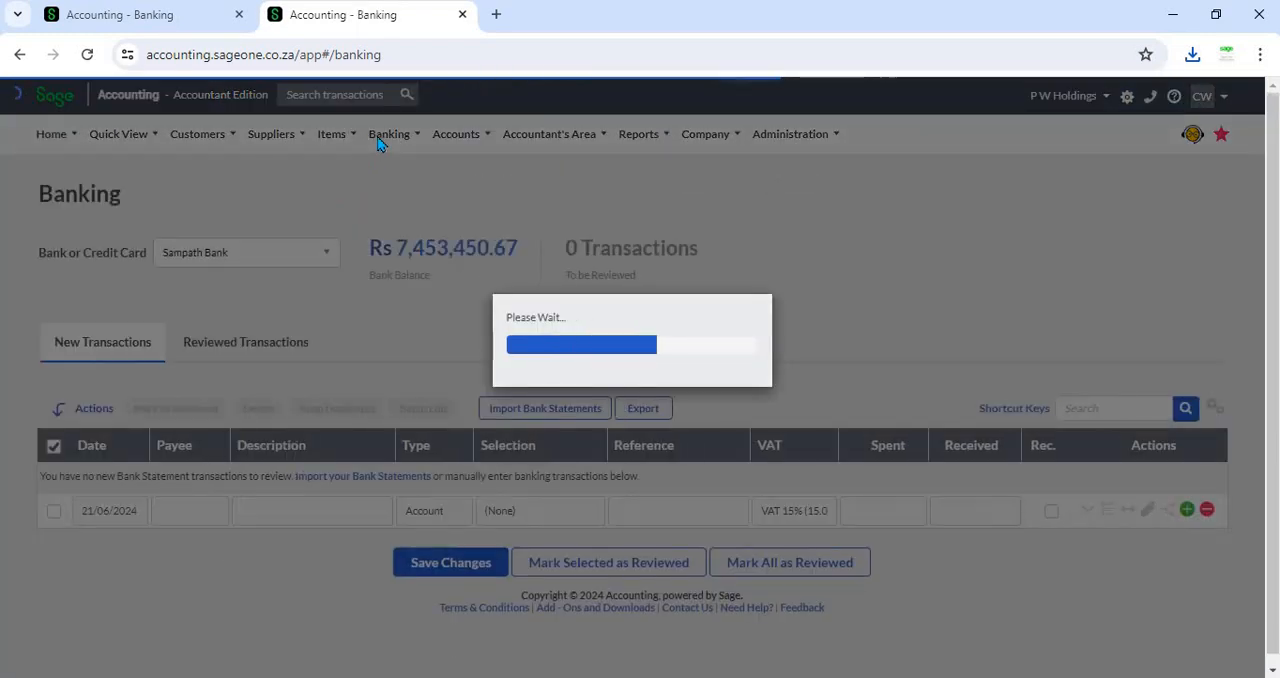
# - Open Bank Statement Mapping Rules in the new tab and review the search texts of the existing rules
pyautogui.click(380, 139)
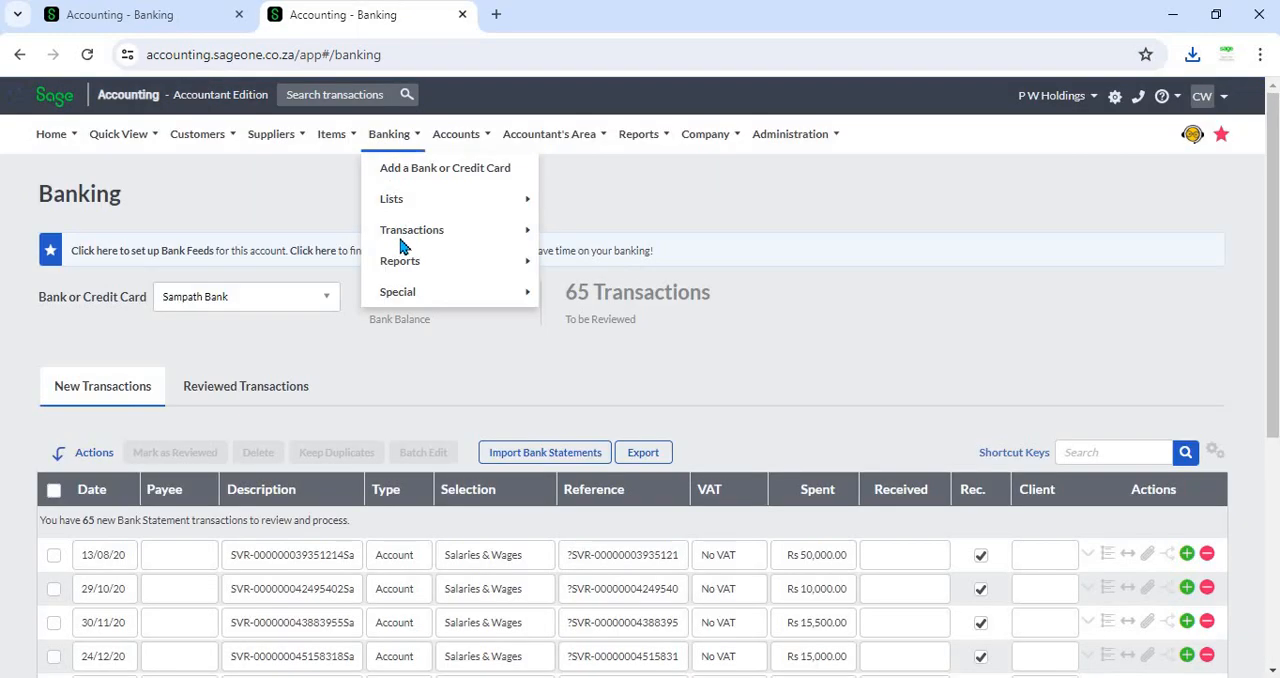
pyautogui.moveTo(403, 238)
pyautogui.moveTo(403, 206)
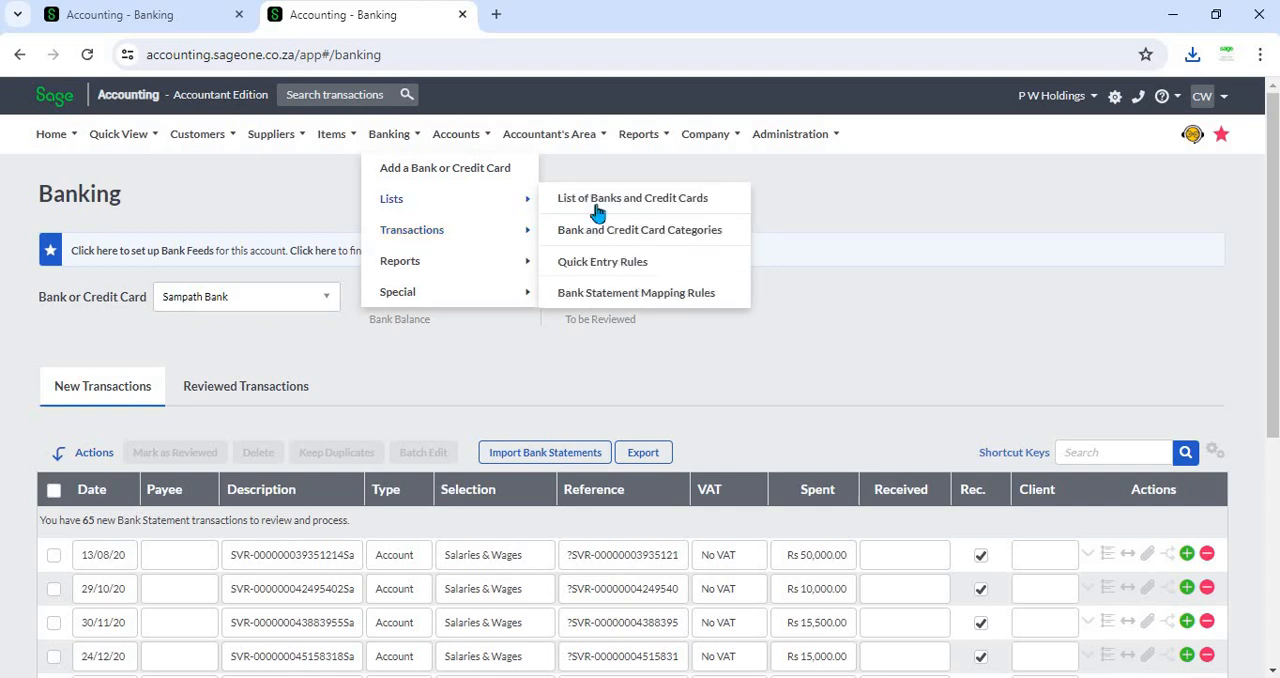
pyautogui.click(610, 295)
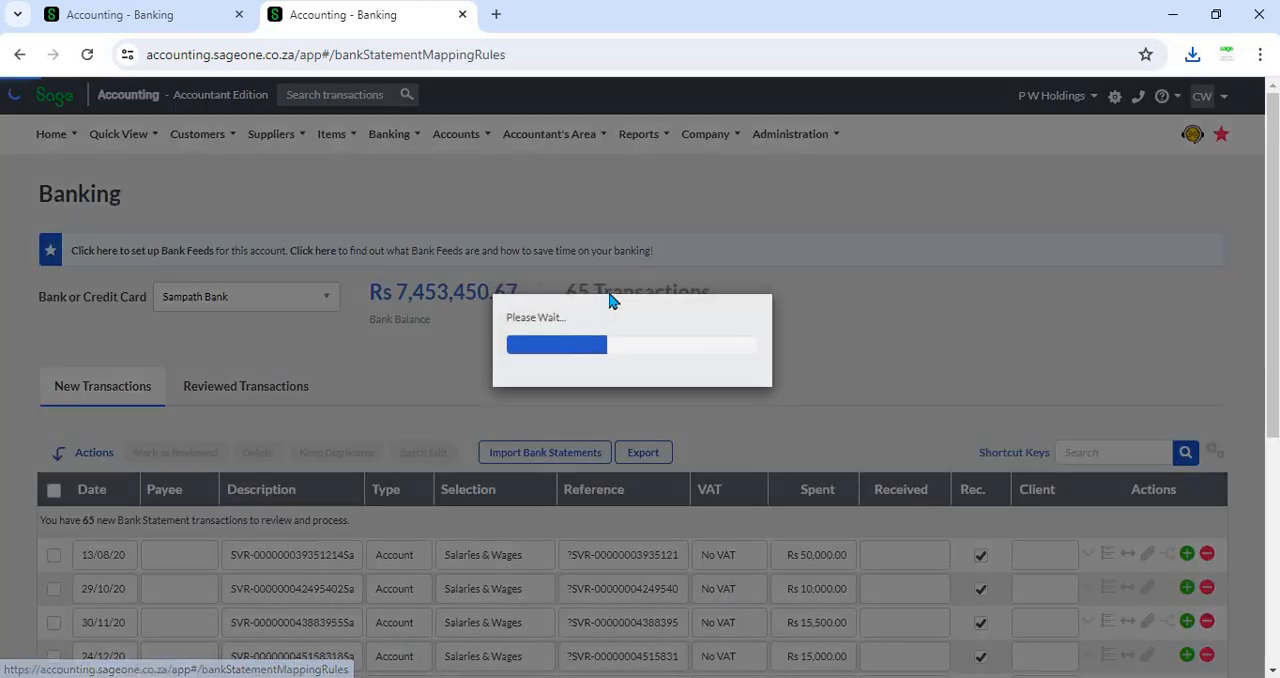
pyautogui.scroll(-2, 610, 350)
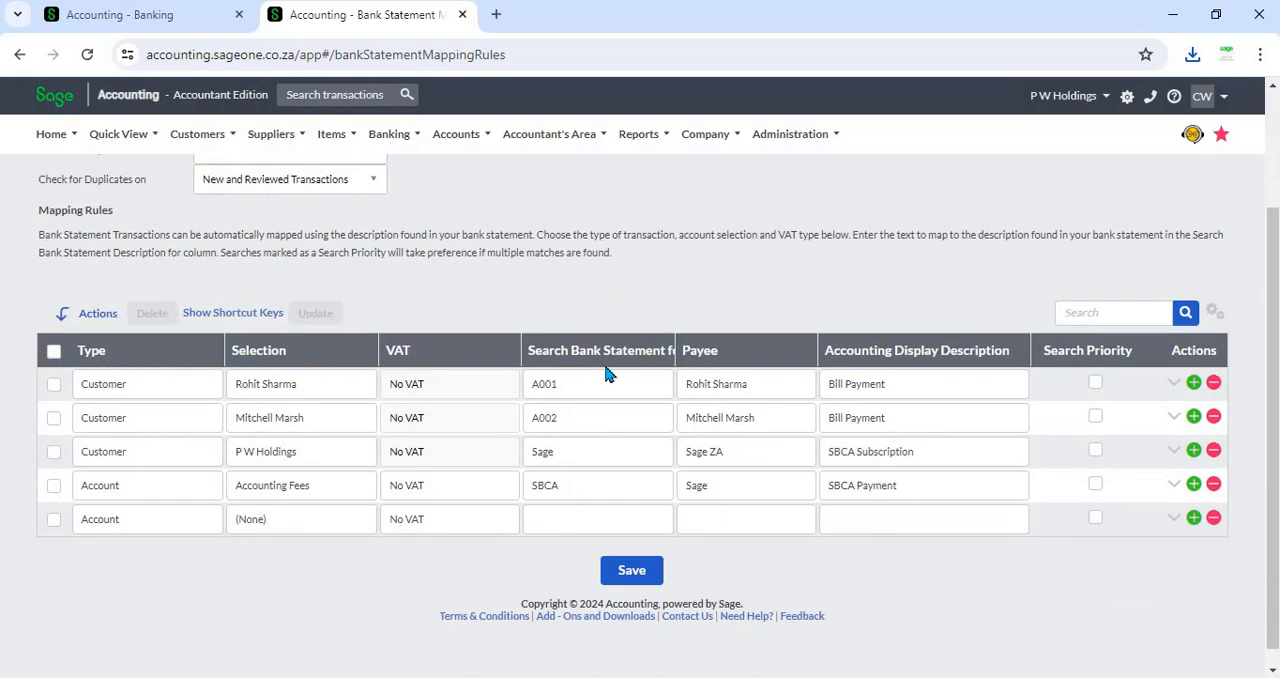
pyautogui.scroll(2, 602, 392)
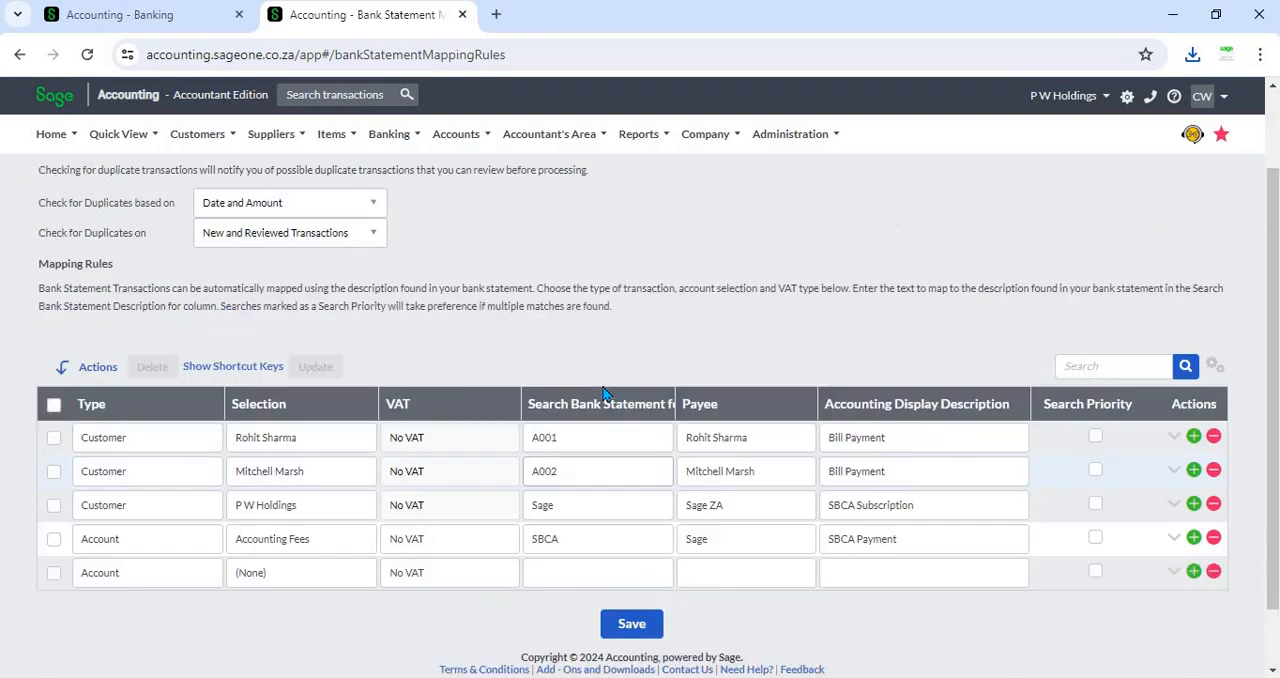
pyautogui.scroll(-2, 600, 383)
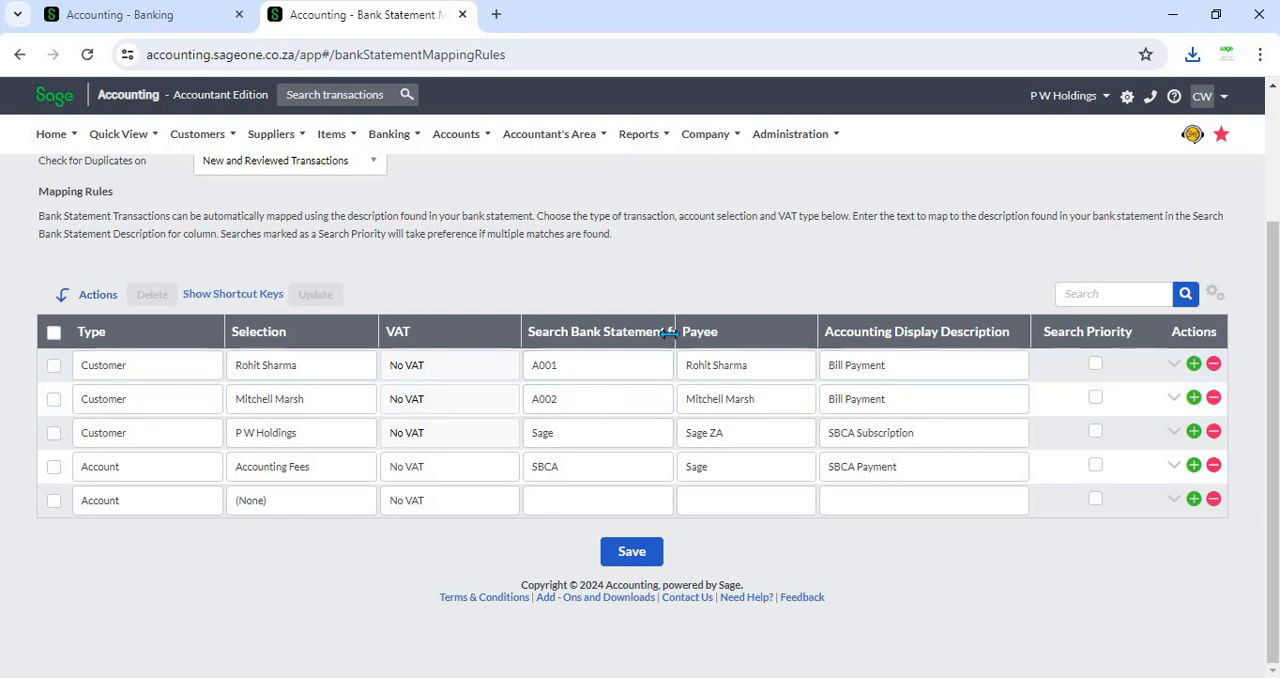
pyautogui.moveTo(679, 333); pyautogui.dragTo(727, 333)
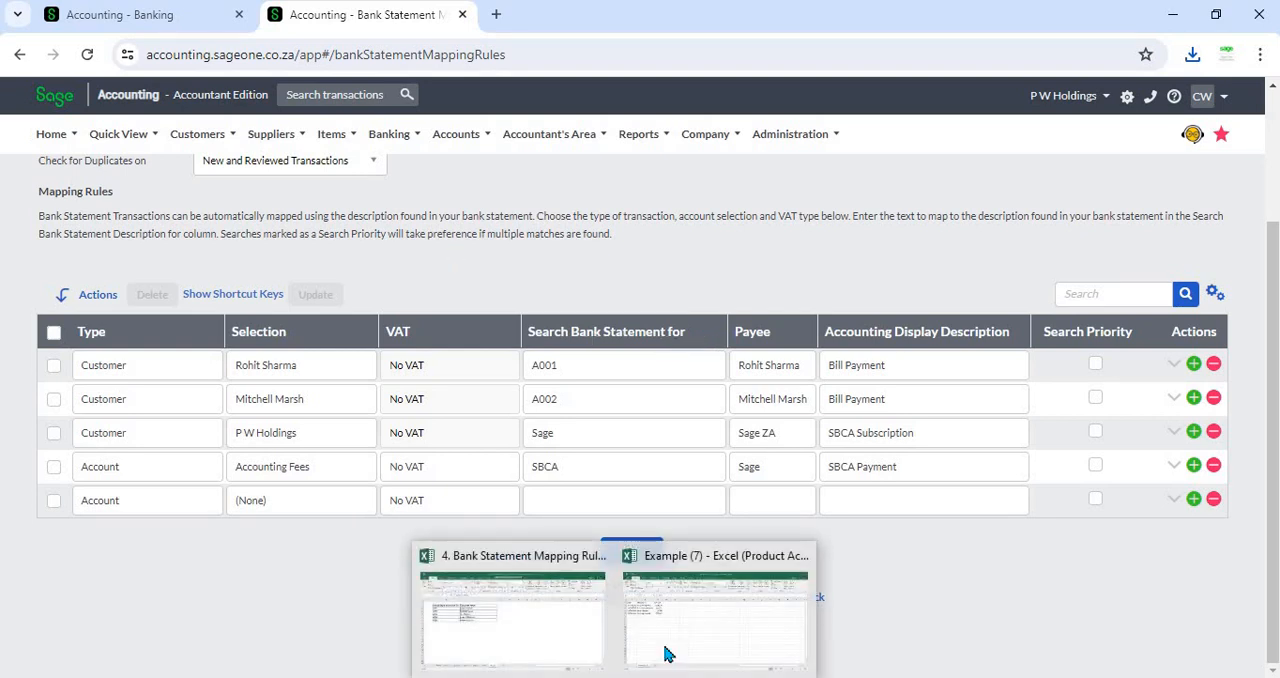
# - Switch to the Excel example and set the first two transaction dates to 01/04/2024 and 02/04/2024
pyautogui.click(666, 651)
pyautogui.press('Down')
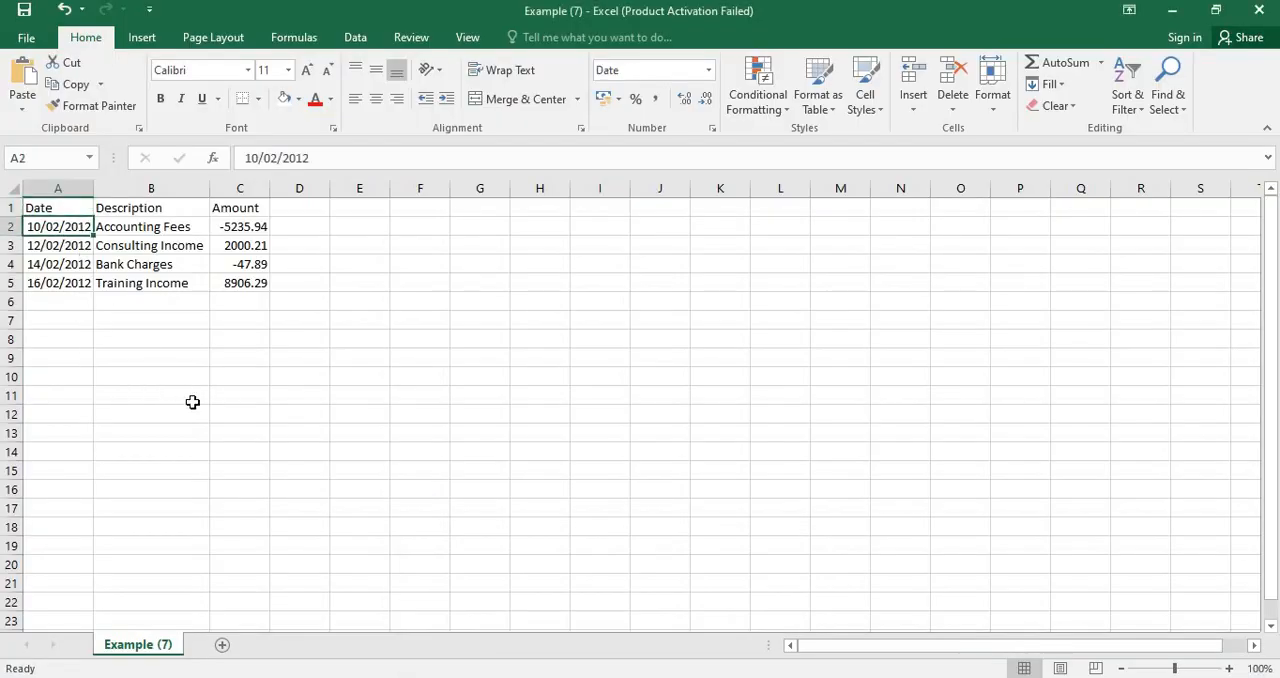
pyautogui.write('1/4/24')
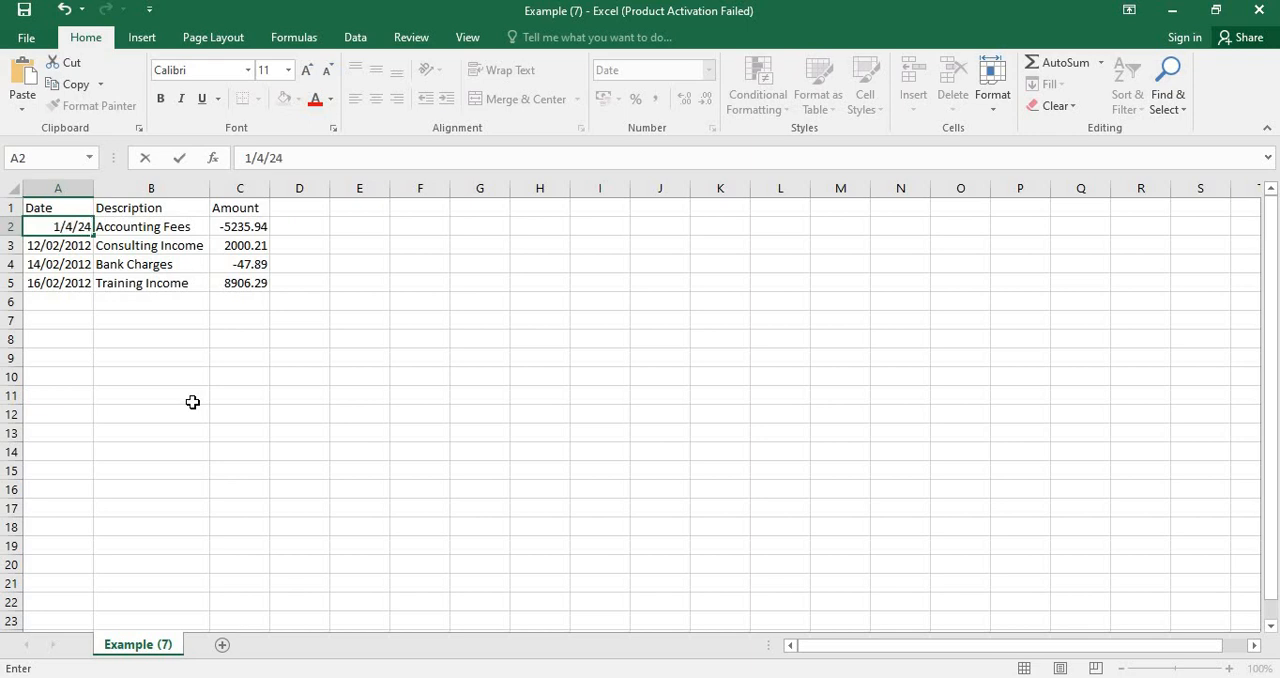
pyautogui.press('Return')
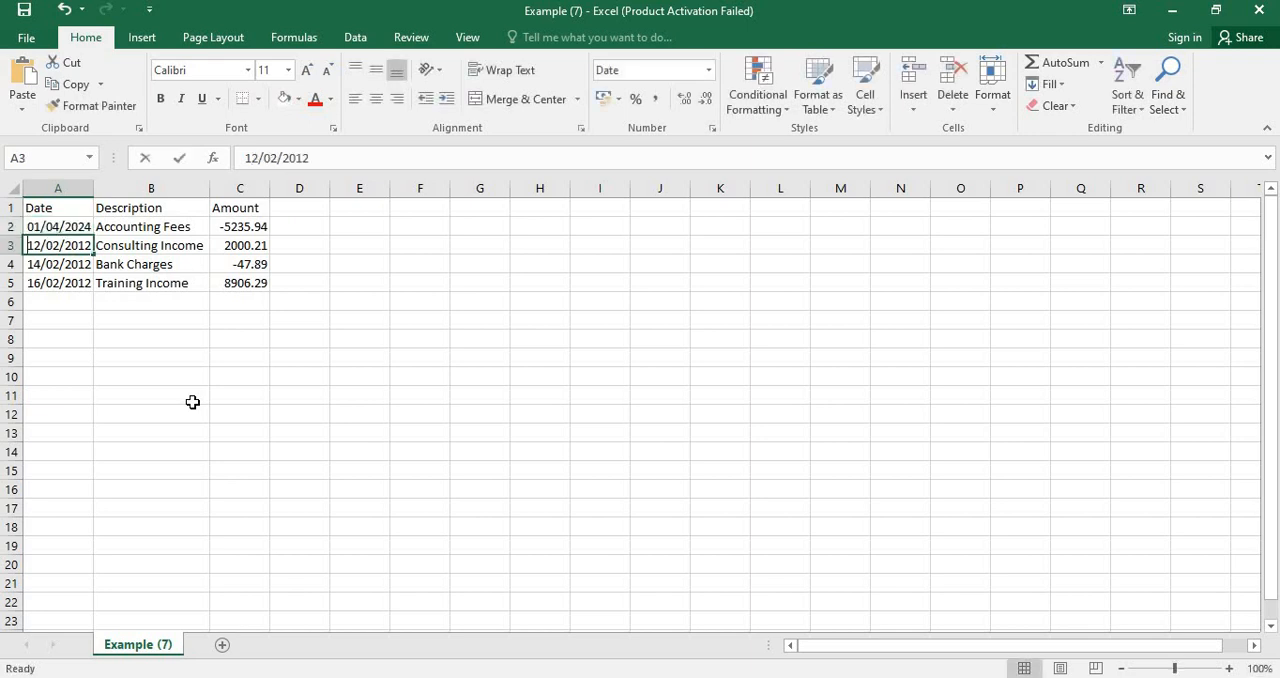
pyautogui.write('2/')
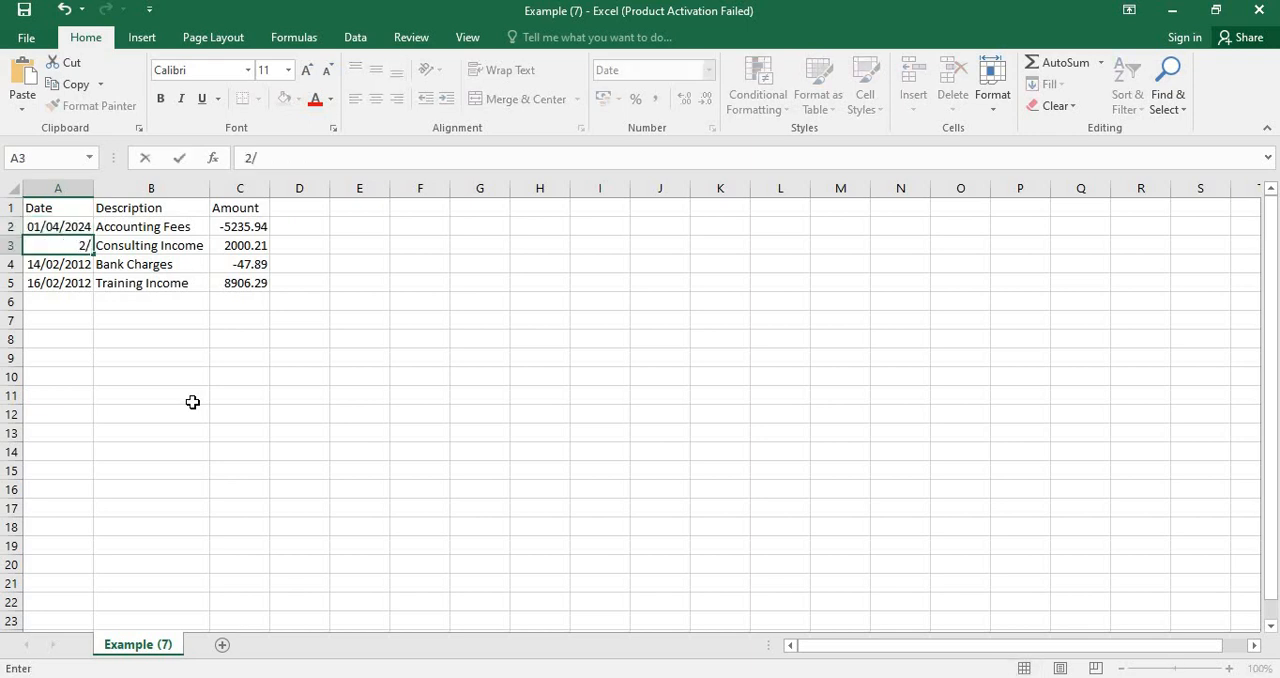
pyautogui.write('04/2024')
pyautogui.press('Return')
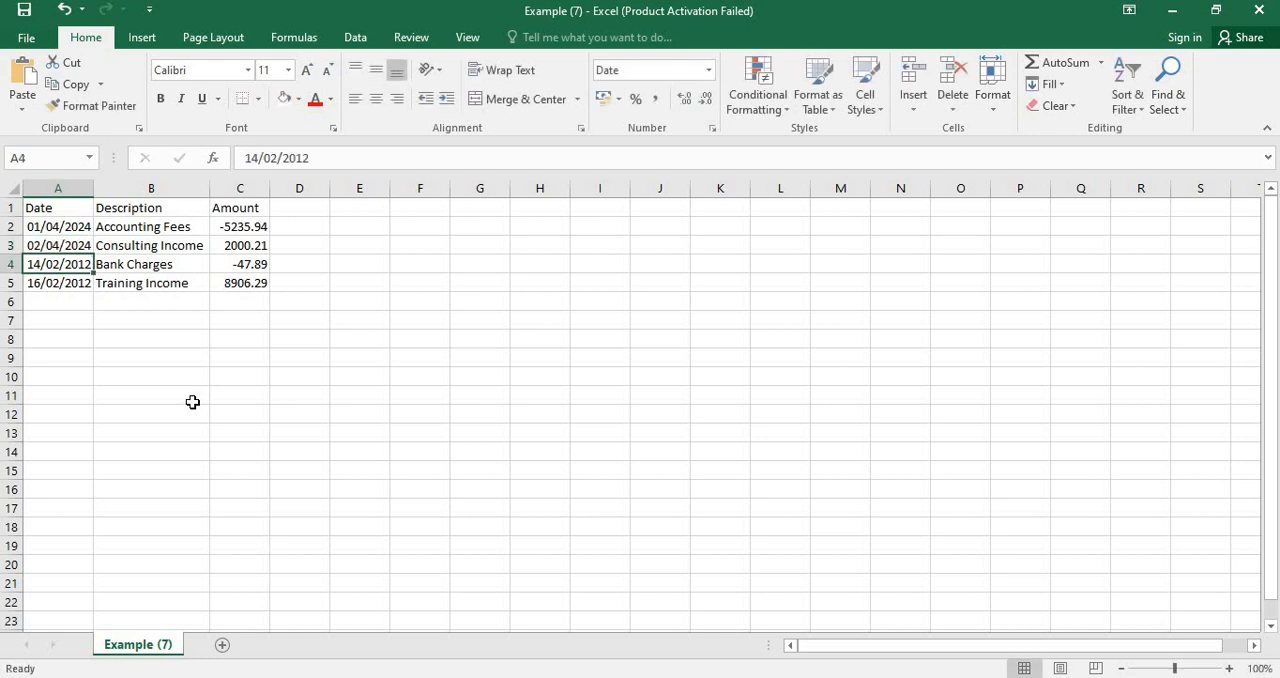
# - Set the first two descriptions to A001 and A002
pyautogui.click(180, 233)
pyautogui.write('A')
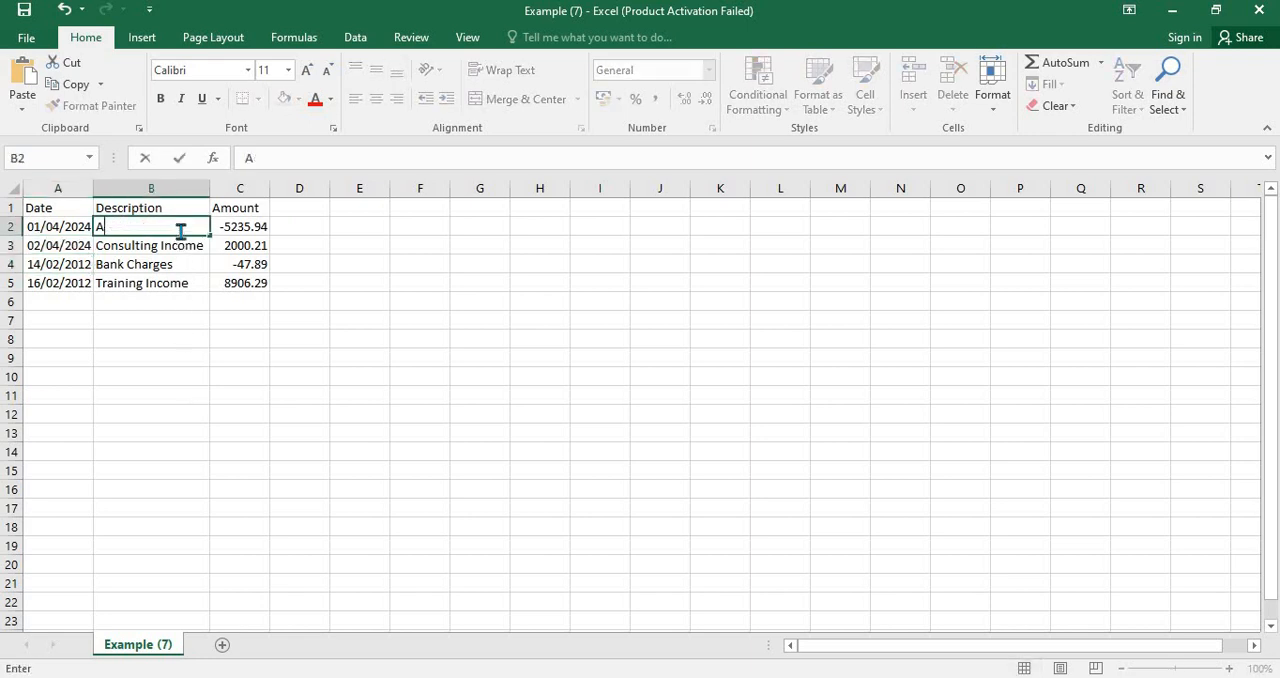
pyautogui.write('001')
pyautogui.press('Return')
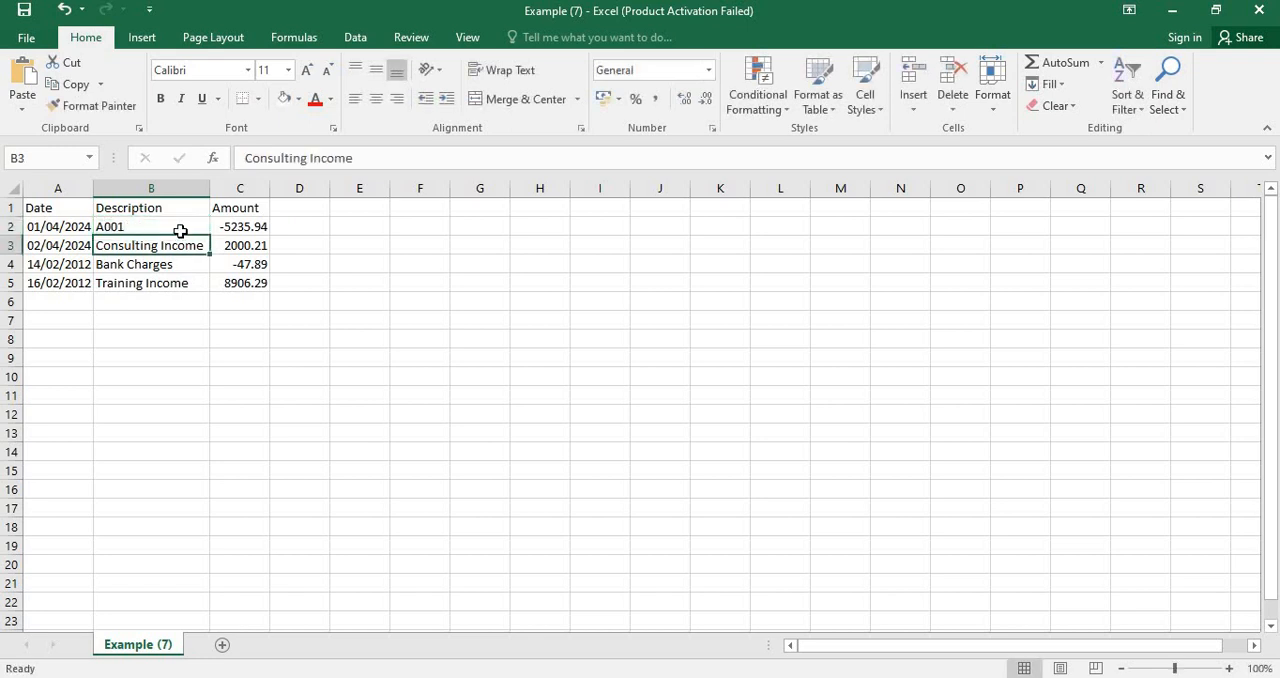
pyautogui.write('A002')
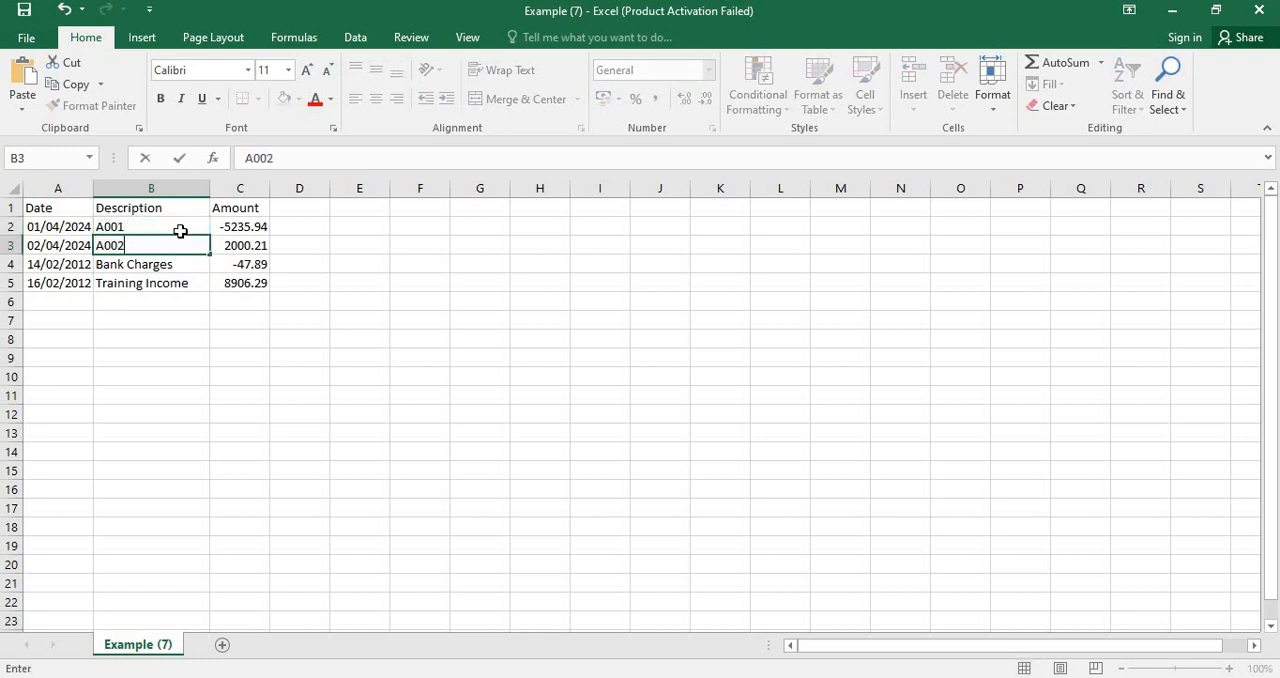
# - Set the first two amounts to 100000 and 200000
pyautogui.click(252, 230)
pyautogui.write('100000')
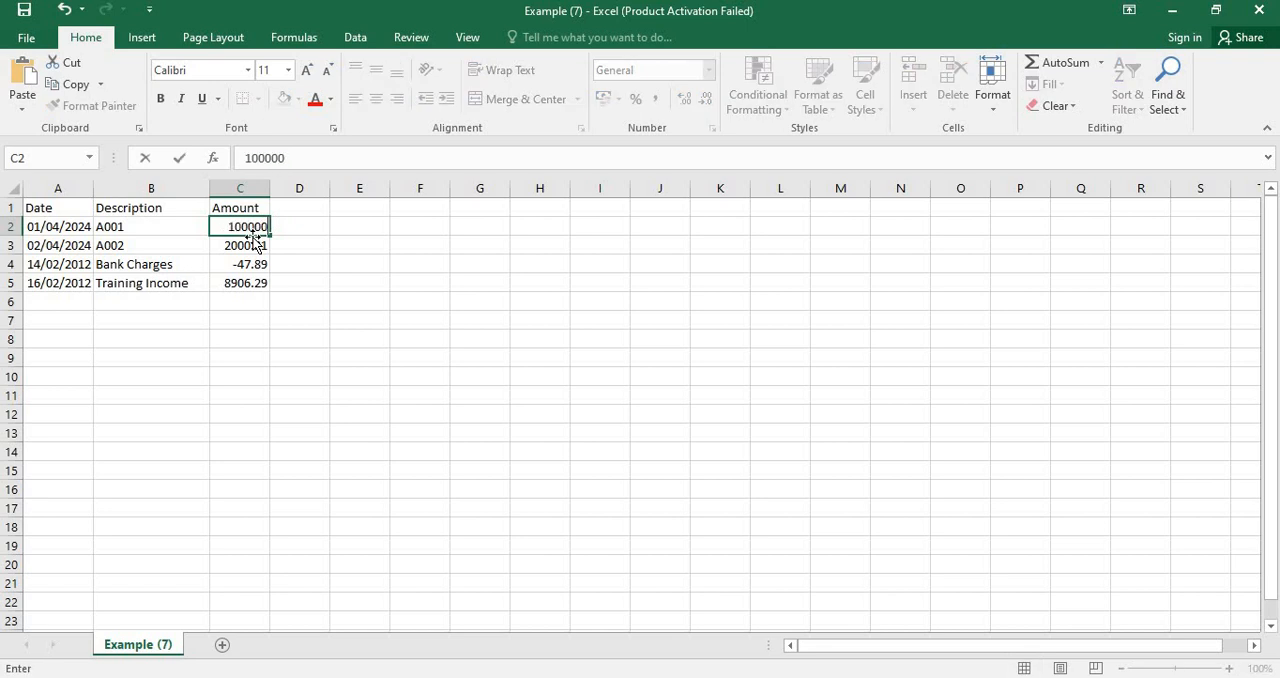
pyautogui.press('Return')
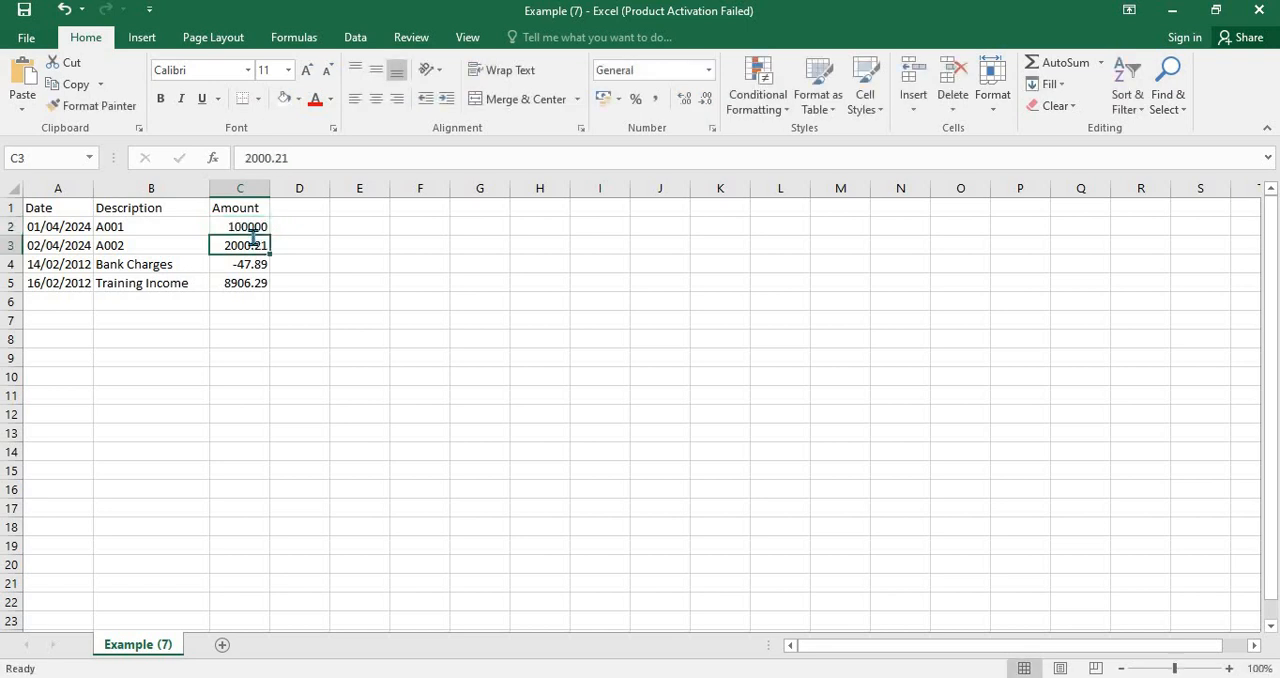
pyautogui.write('20000')
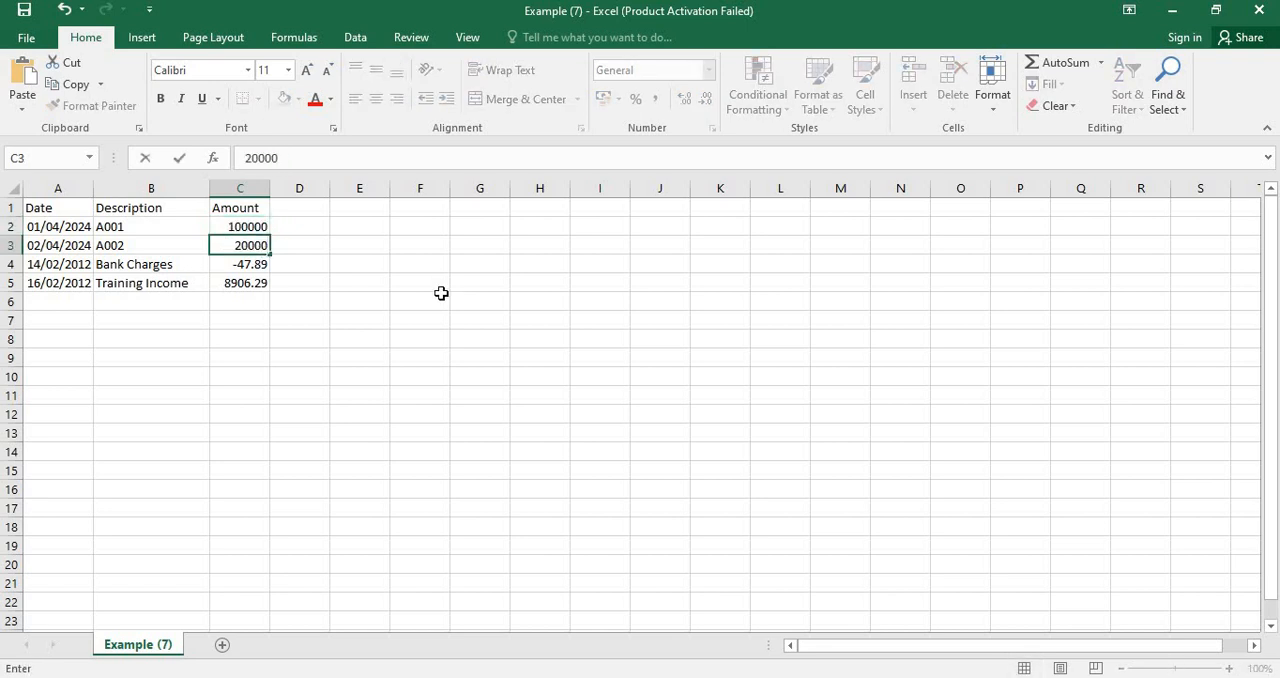
pyautogui.write('0')
pyautogui.click(431, 266)
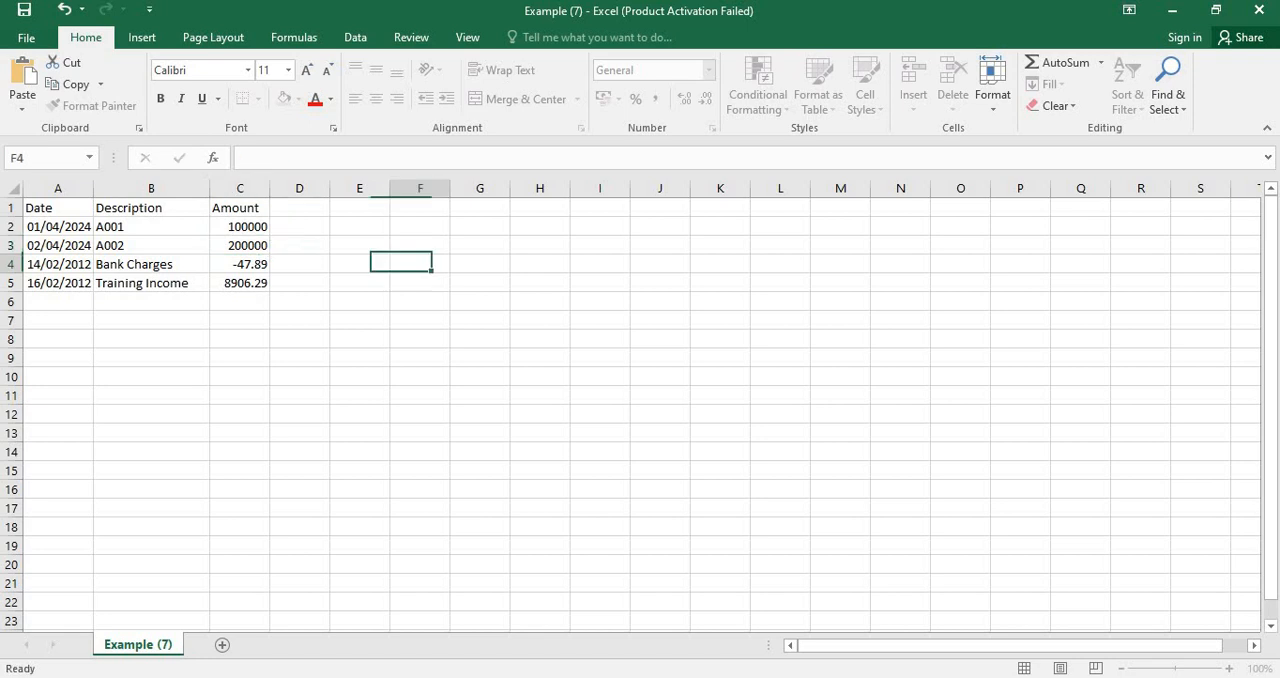
# - Delete the remaining Bank Charges and Training Income rows from the sheet
pyautogui.moveTo(10, 263)
pyautogui.mouseDown()
pyautogui.moveTo(9, 295)
pyautogui.moveTo(9, 282)
pyautogui.mouseUp()
pyautogui.rightClick(10, 285)
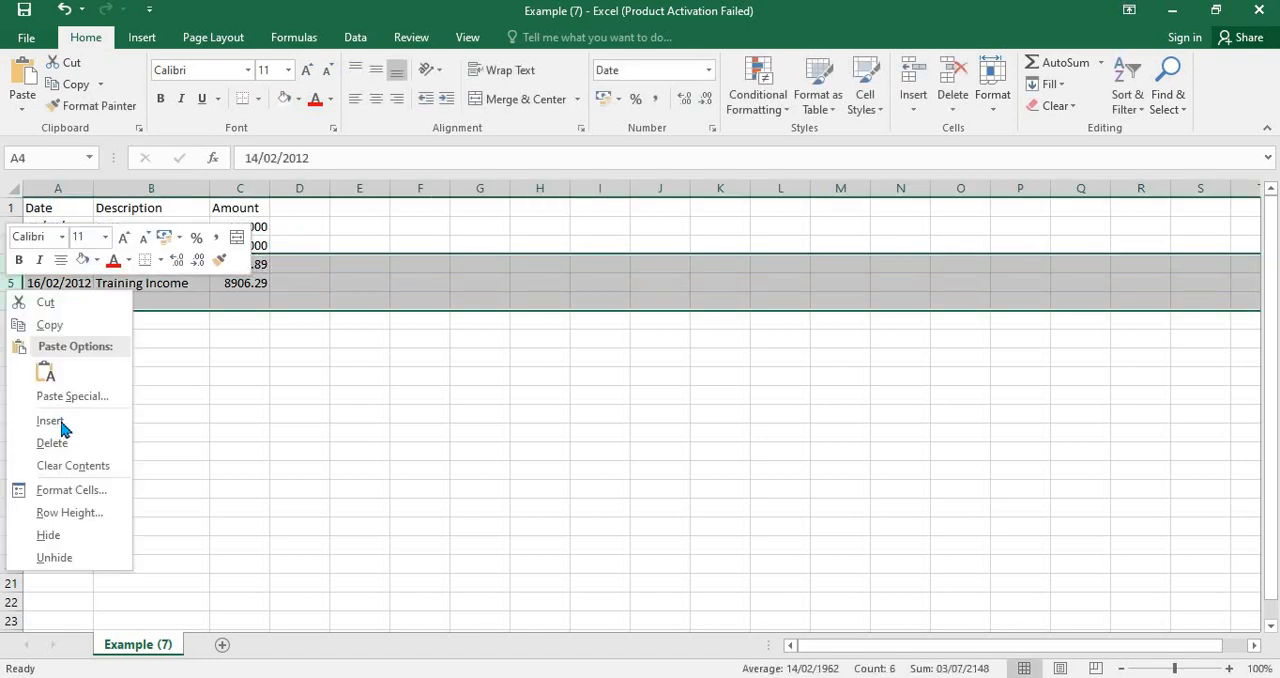
pyautogui.click(52, 443)
pyautogui.click(302, 410)
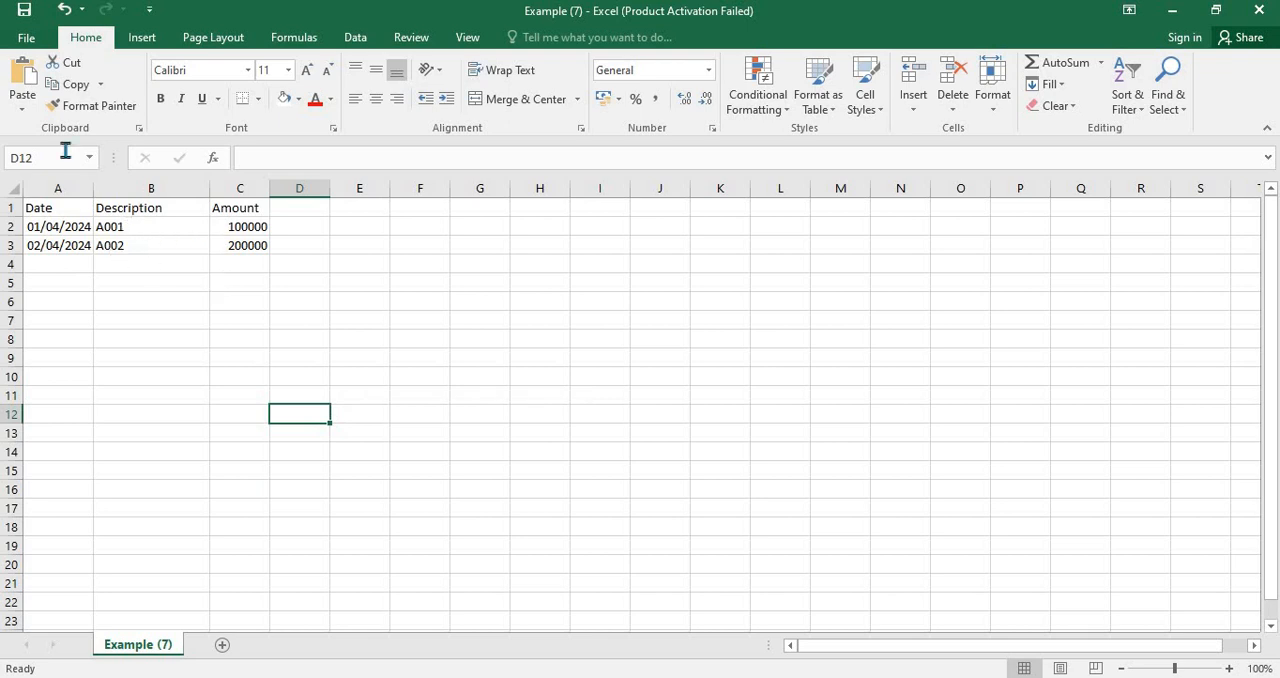
# - Save the sheet in CSV format, keeping that format, and close the workbook with its changes saved
pyautogui.click(25, 14)
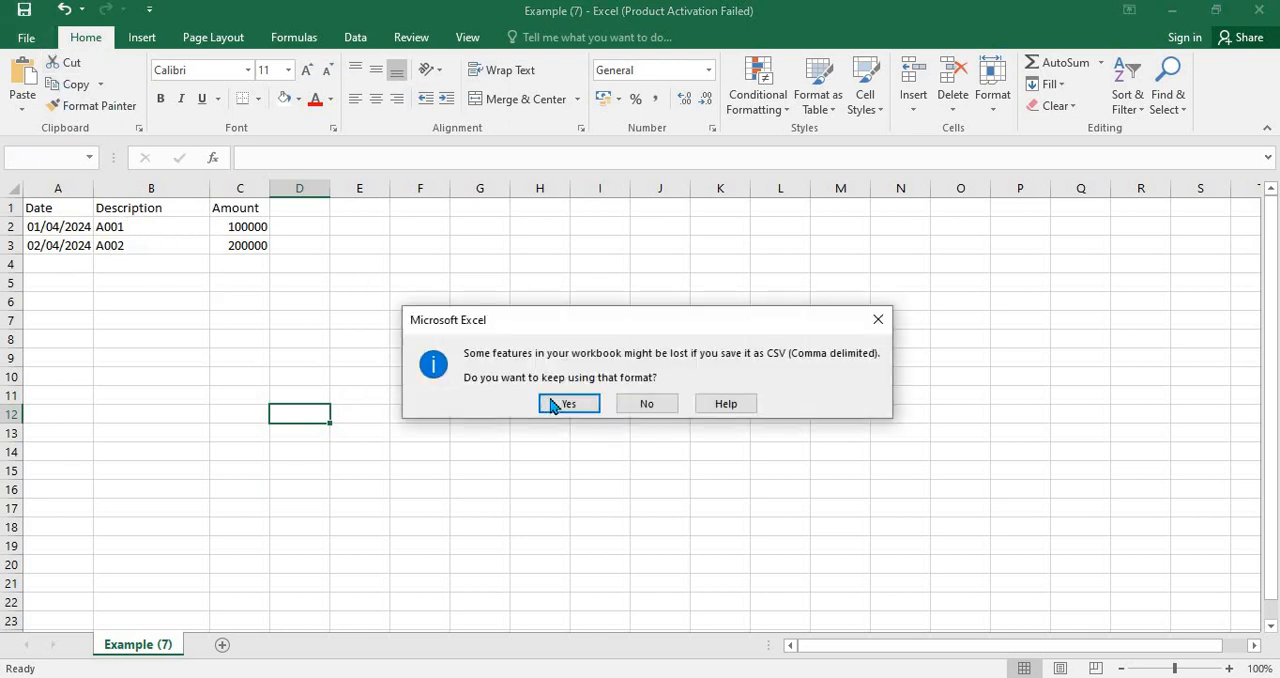
pyautogui.click(550, 400)
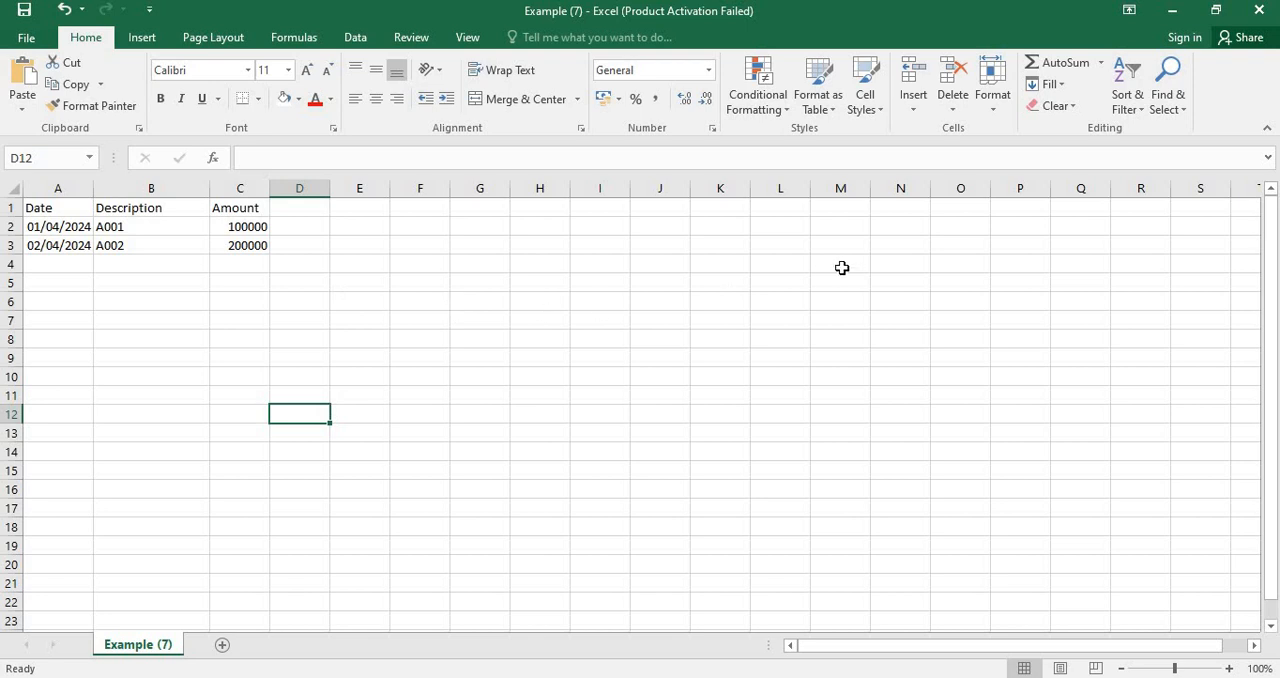
pyautogui.click(25, 12)
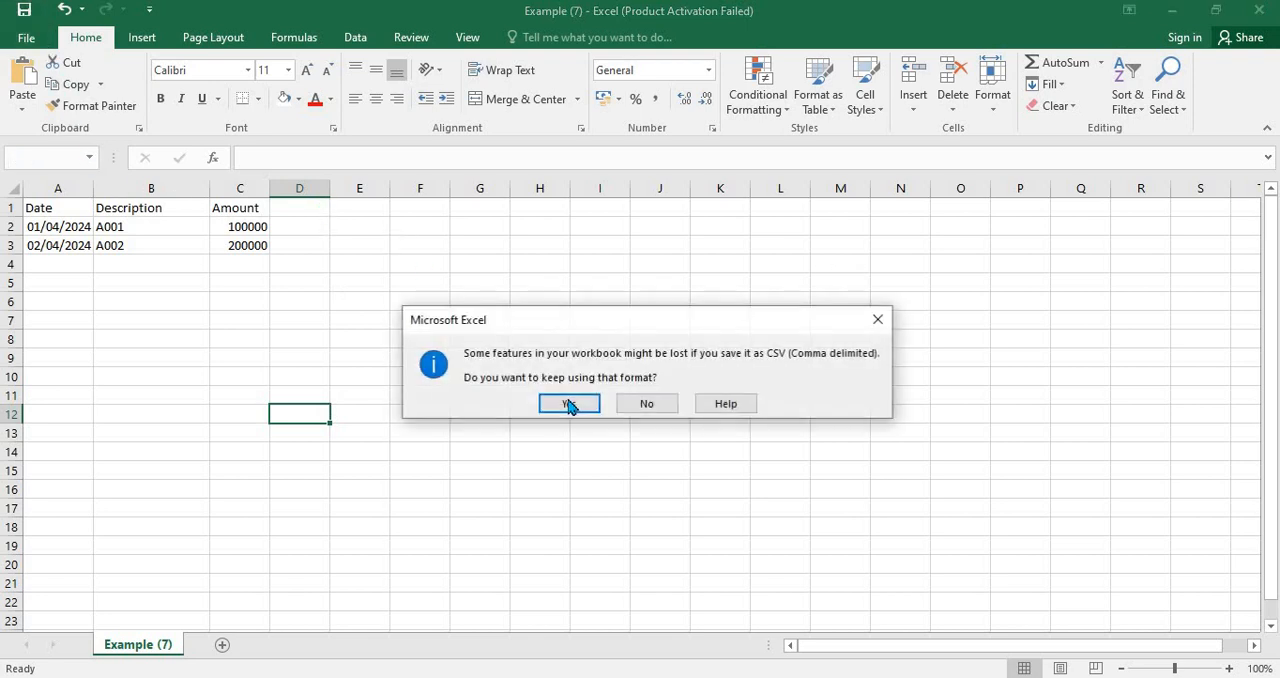
pyautogui.click(568, 405)
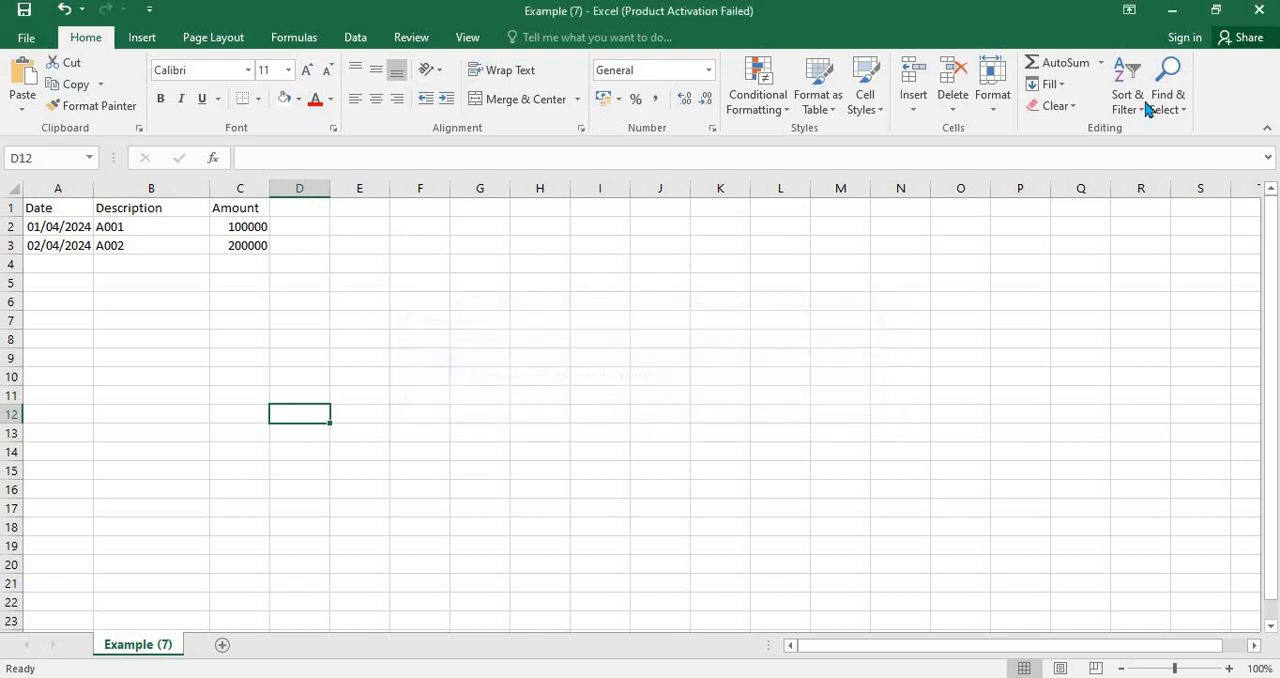
pyautogui.click(1252, 14)
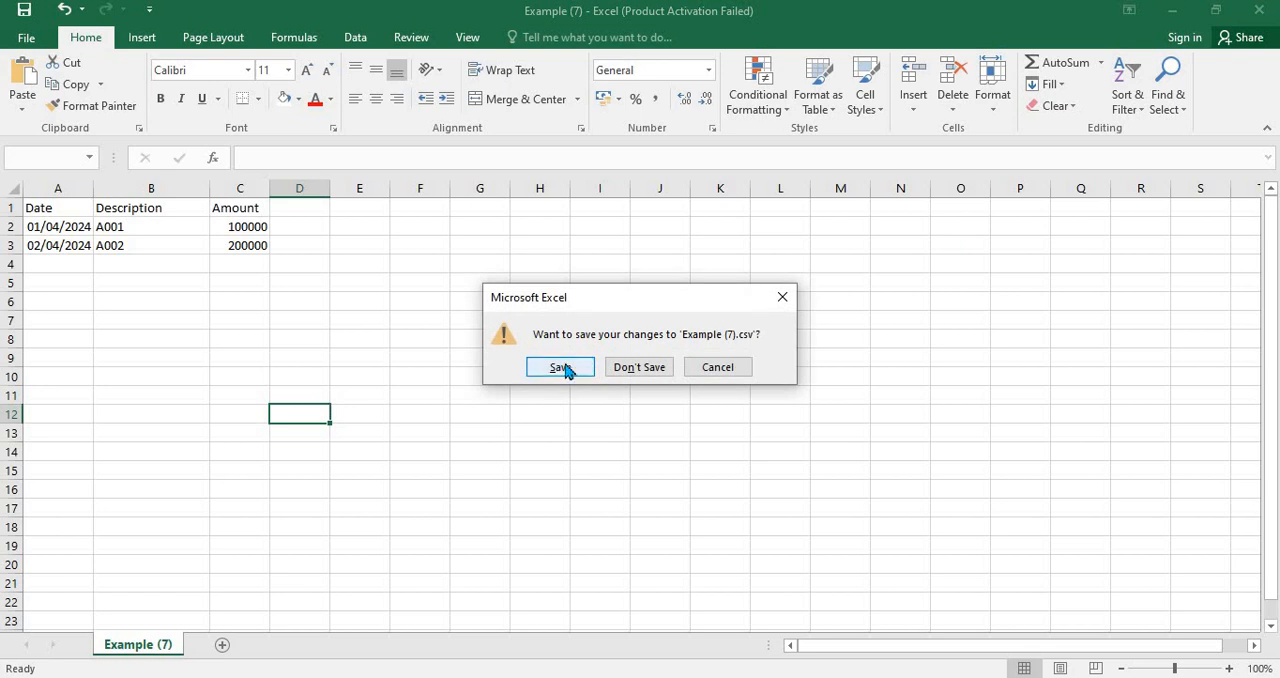
pyautogui.click(562, 367)
pyautogui.click(570, 404)
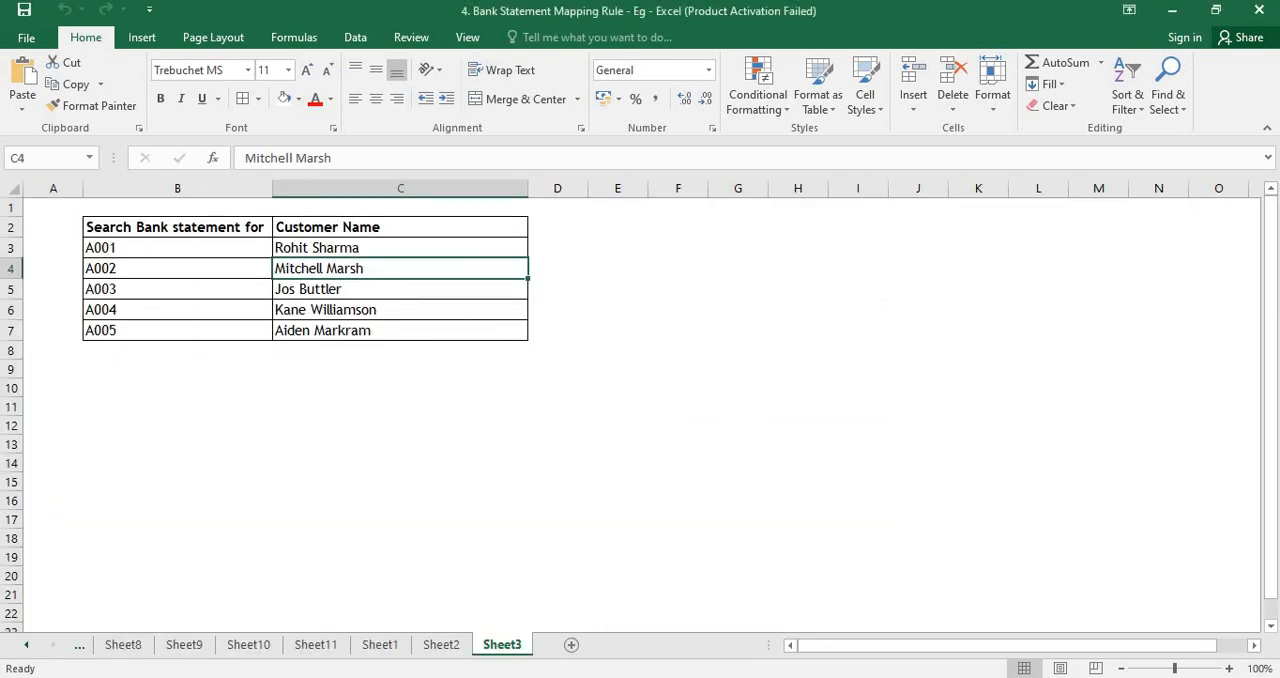
# - Switch to the browser and open the Sage Banking page tab
pyautogui.click(500, 677)
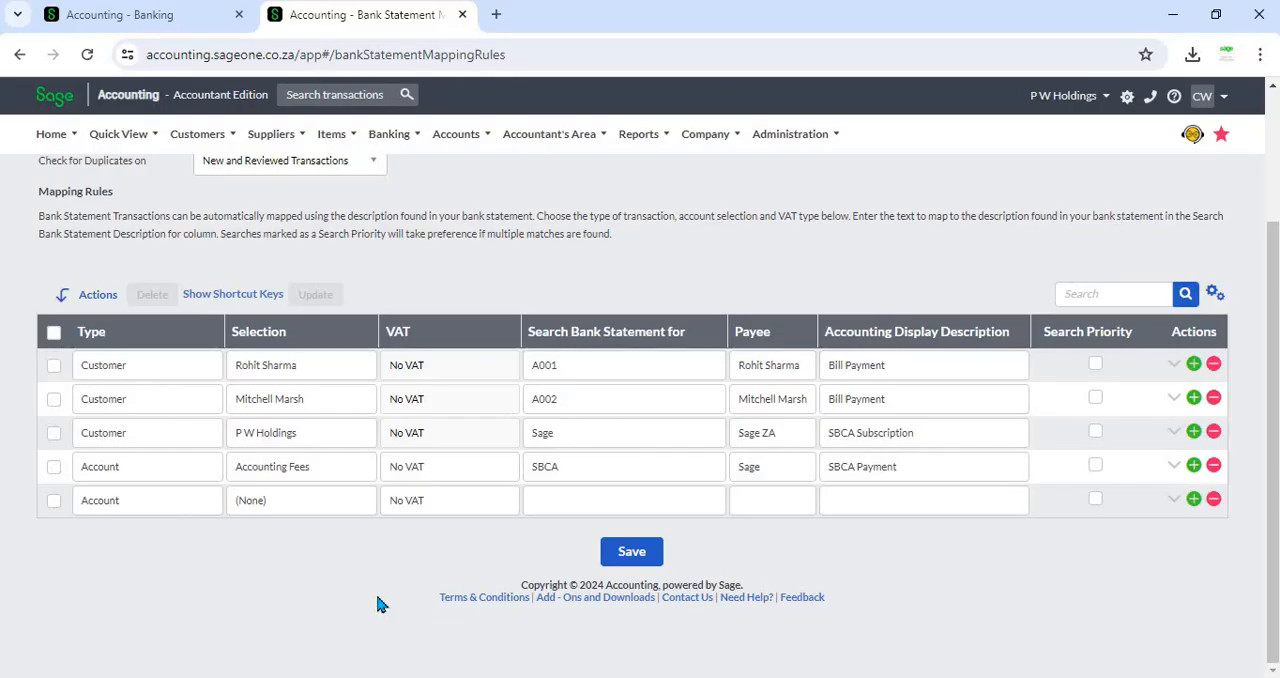
pyautogui.scroll(2, 380, 480)
pyautogui.click(160, 20)
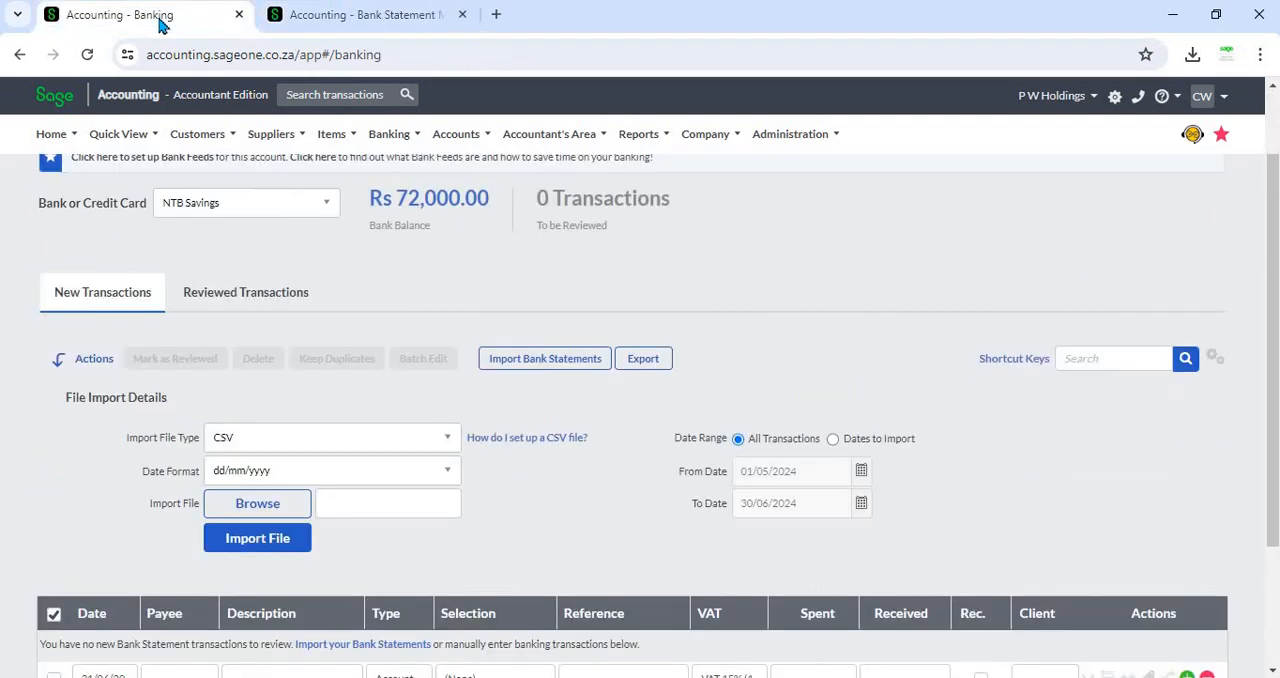
pyautogui.moveTo(389, 134)
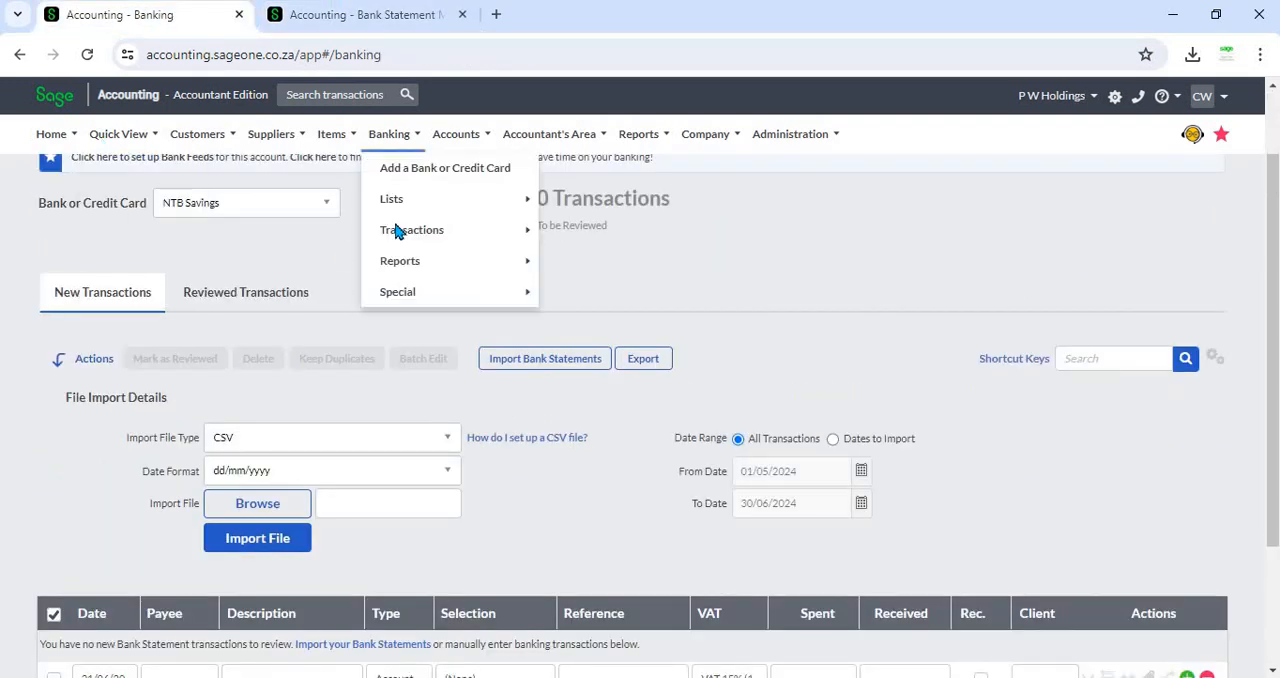
pyautogui.moveTo(510, 262)
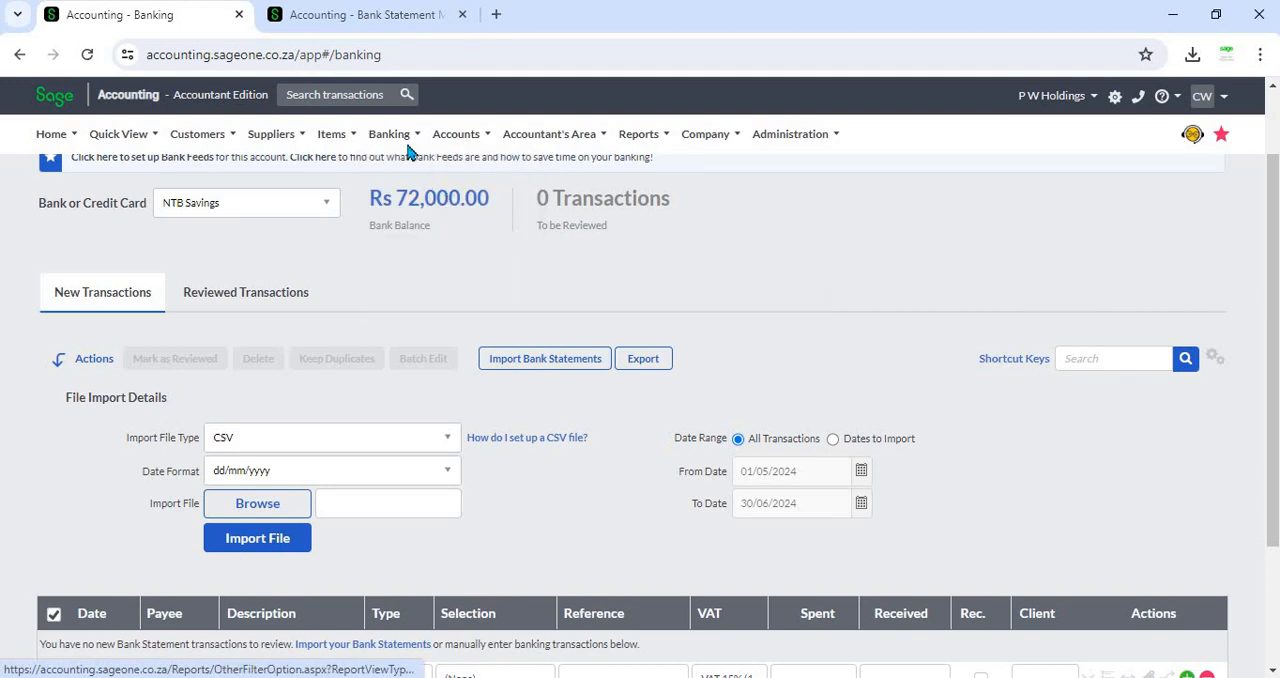
pyautogui.moveTo(411, 230)
pyautogui.click(563, 223)
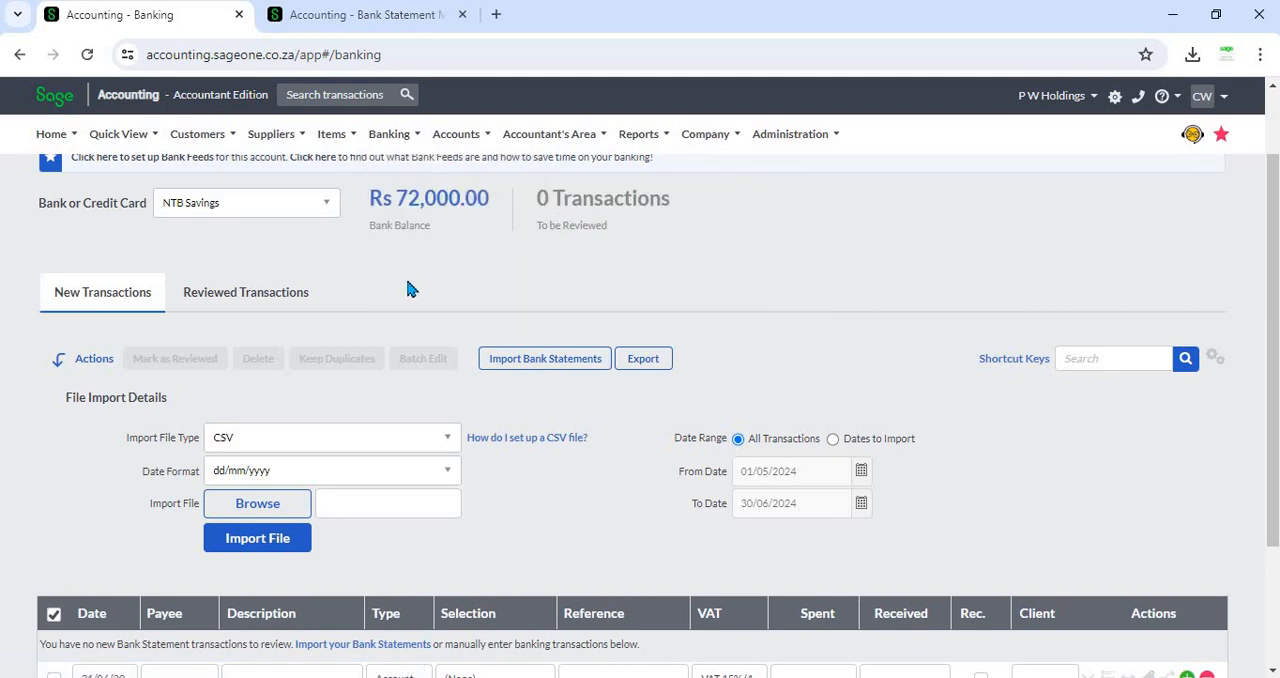
pyautogui.click(280, 202)
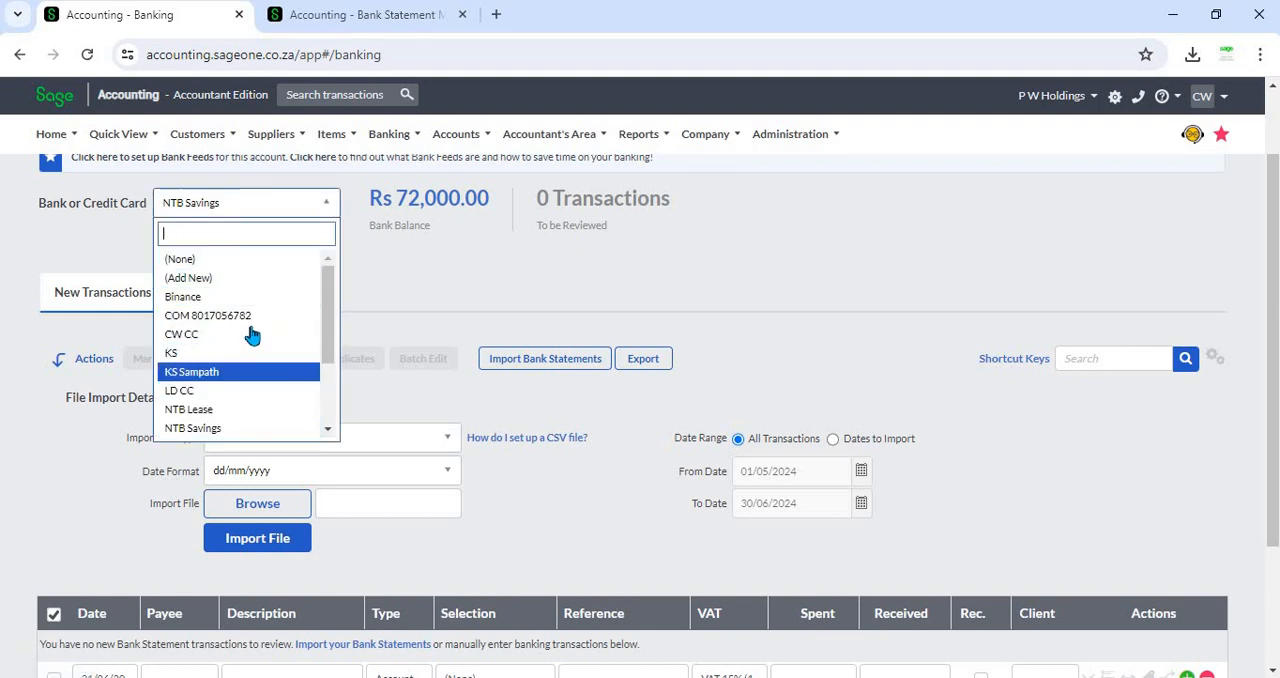
pyautogui.scroll(-1, 252, 345)
pyautogui.click(410, 288)
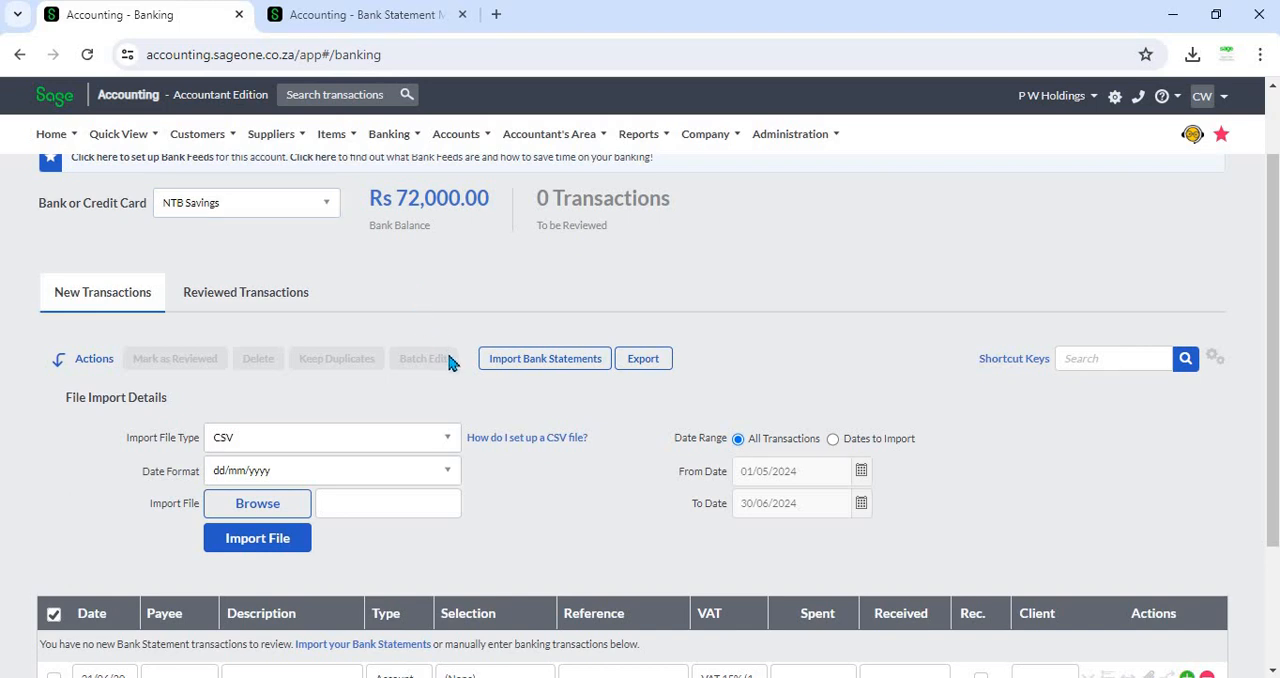
pyautogui.moveTo(389, 134)
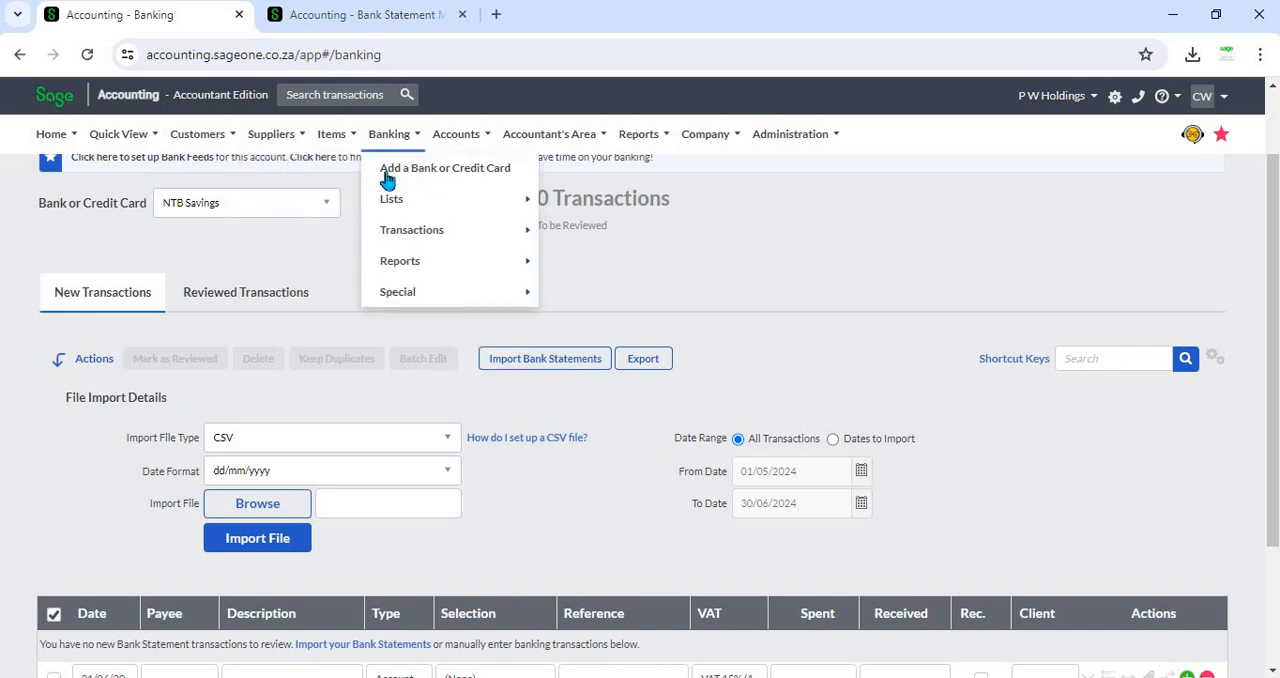
pyautogui.moveTo(405, 230)
pyautogui.click(585, 228)
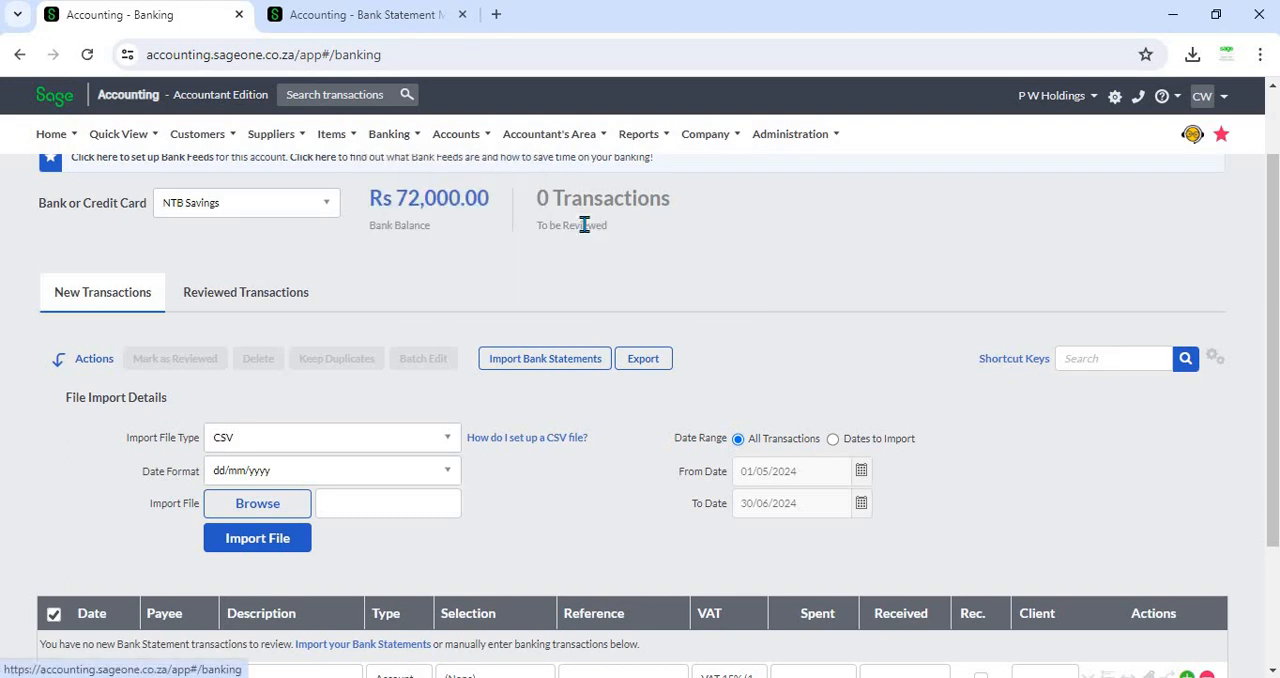
# - Reload the Banking page and select the NTB Savings bank account
pyautogui.click(86, 56)
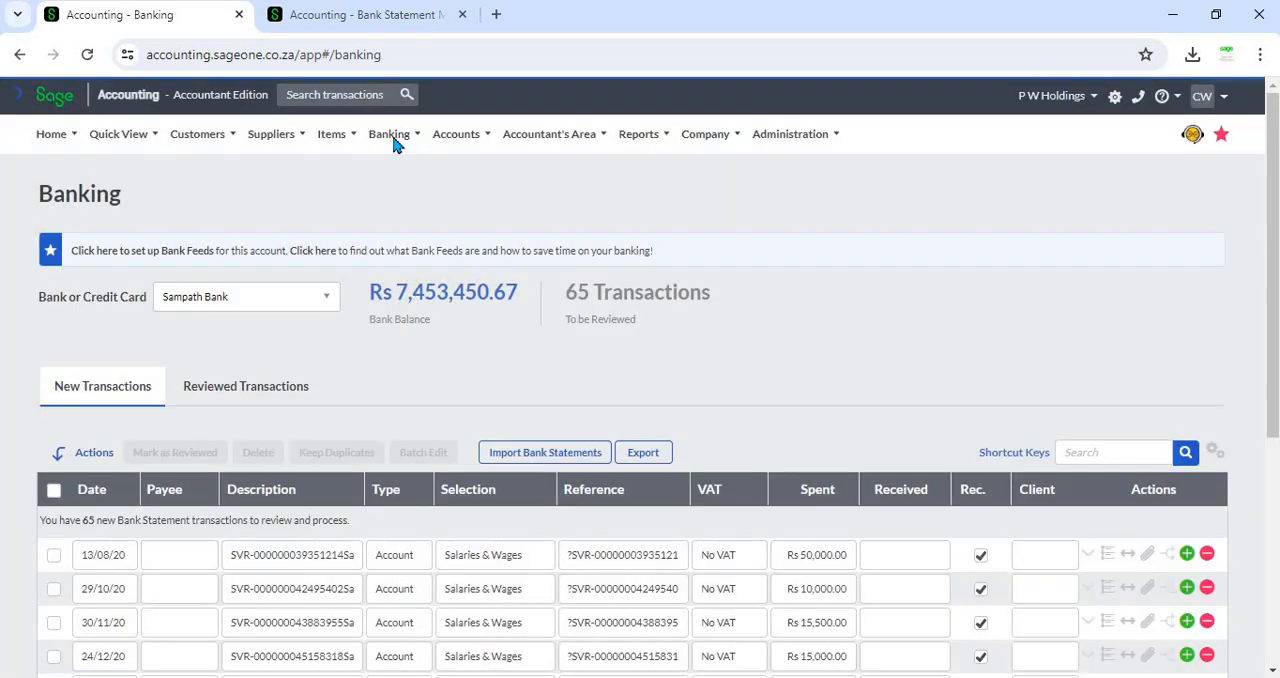
pyautogui.click(393, 144)
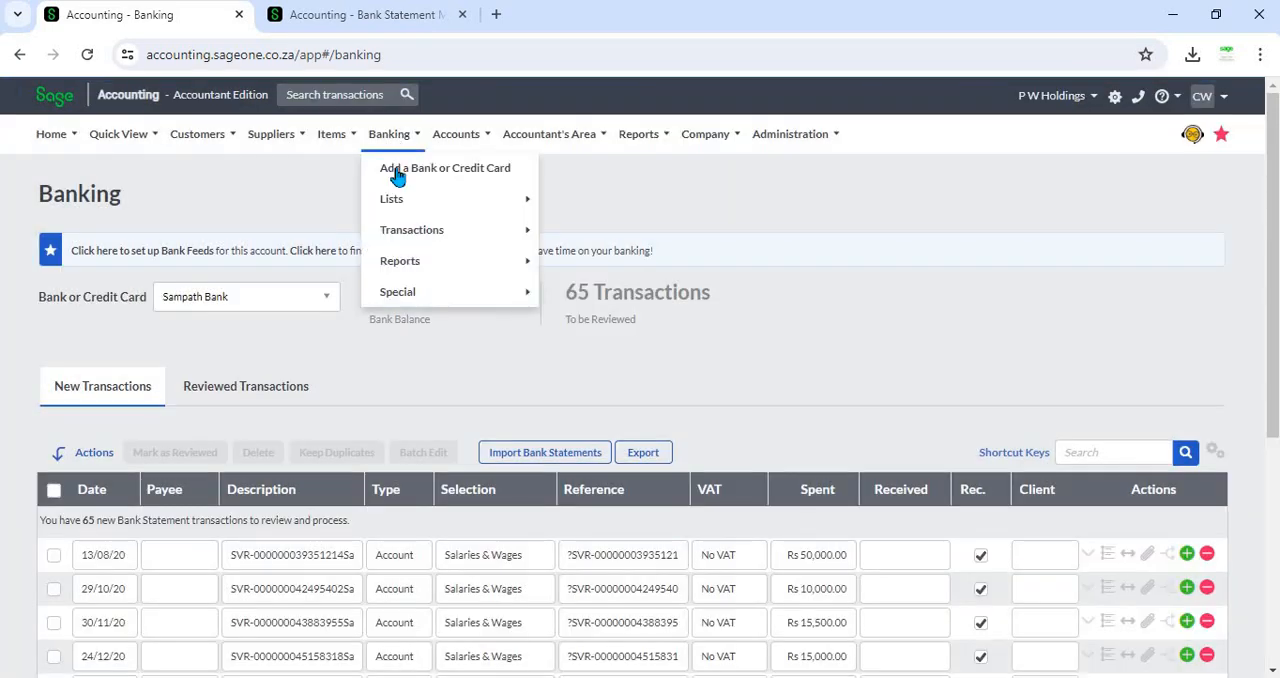
pyautogui.moveTo(506, 234)
pyautogui.click(577, 230)
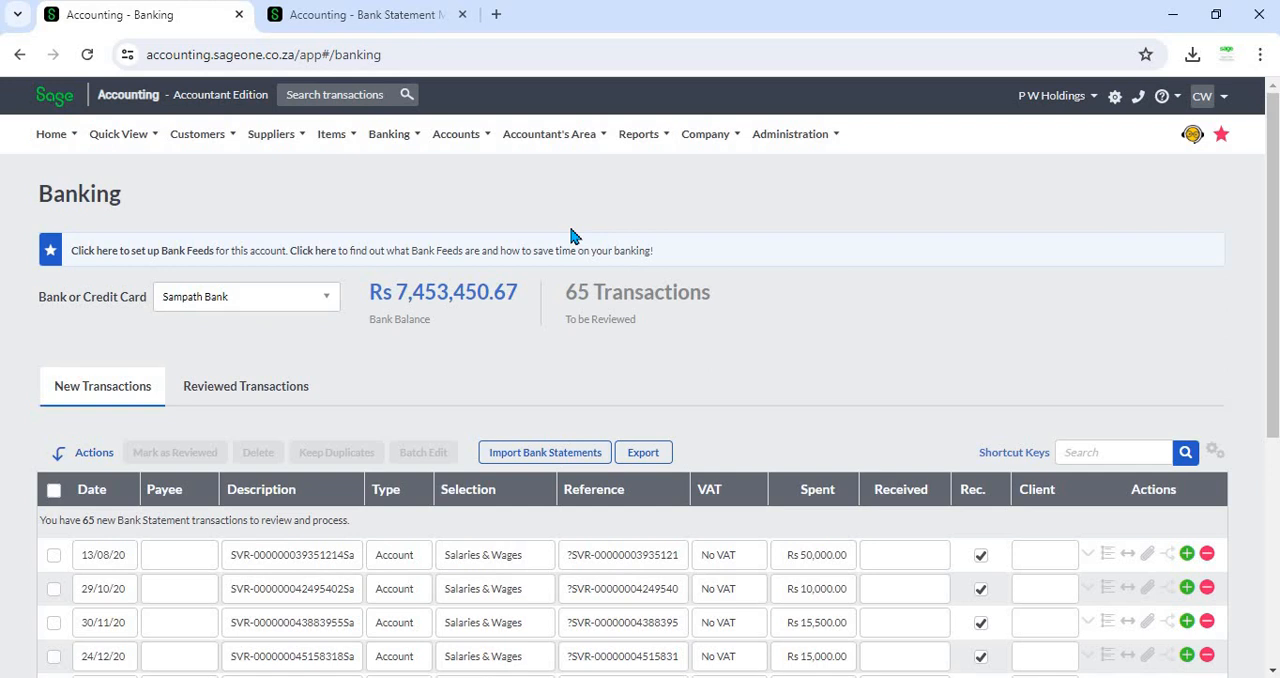
pyautogui.click(325, 309)
pyautogui.scroll(1, 265, 450)
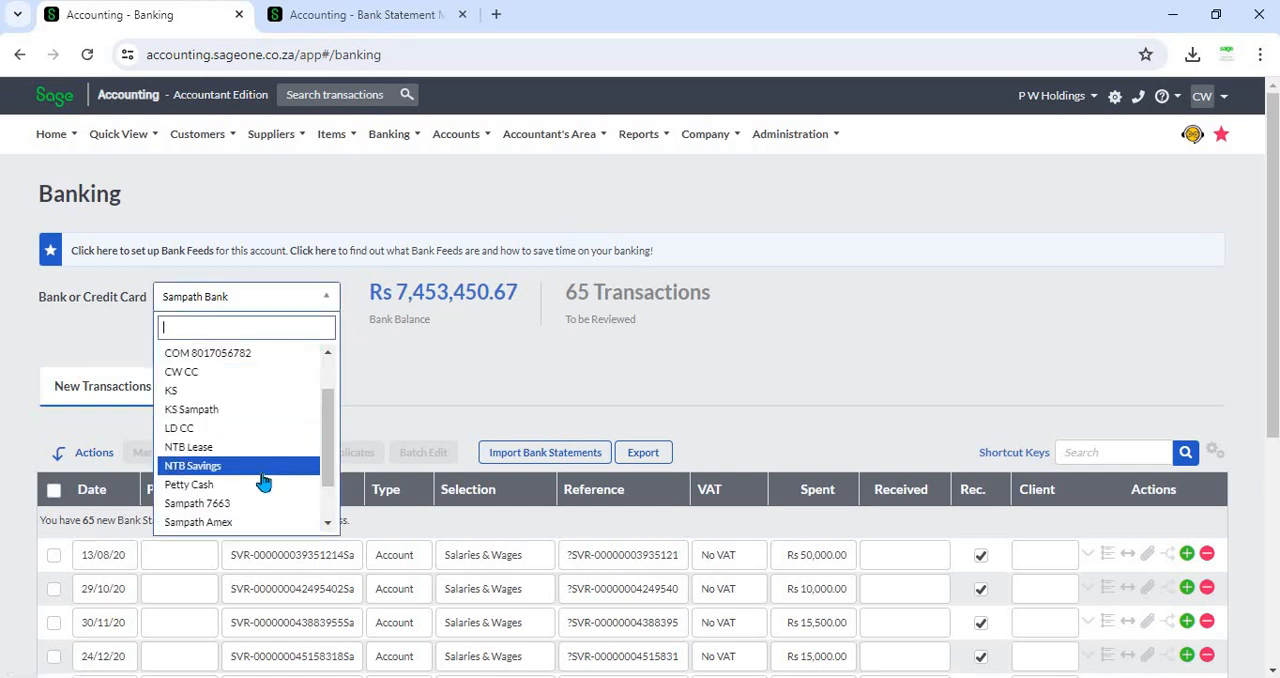
pyautogui.click(240, 466)
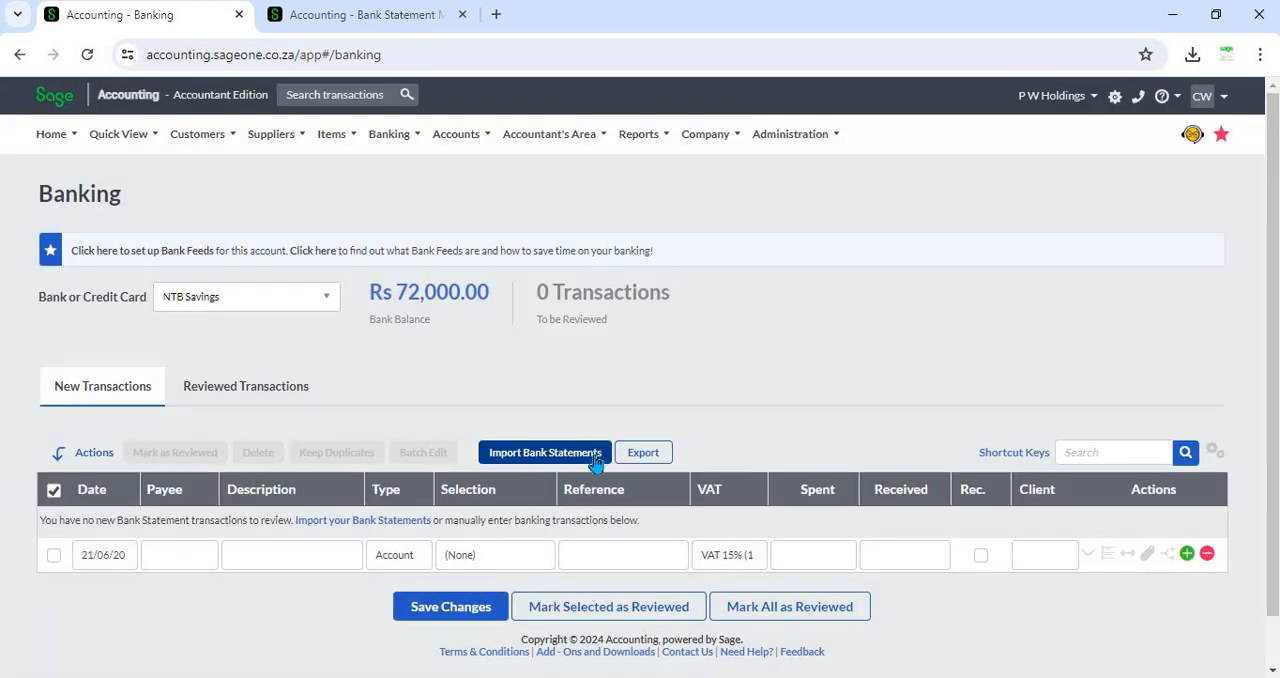
# - Open the bank statement import details and set the import file type to CSV
pyautogui.click(596, 462)
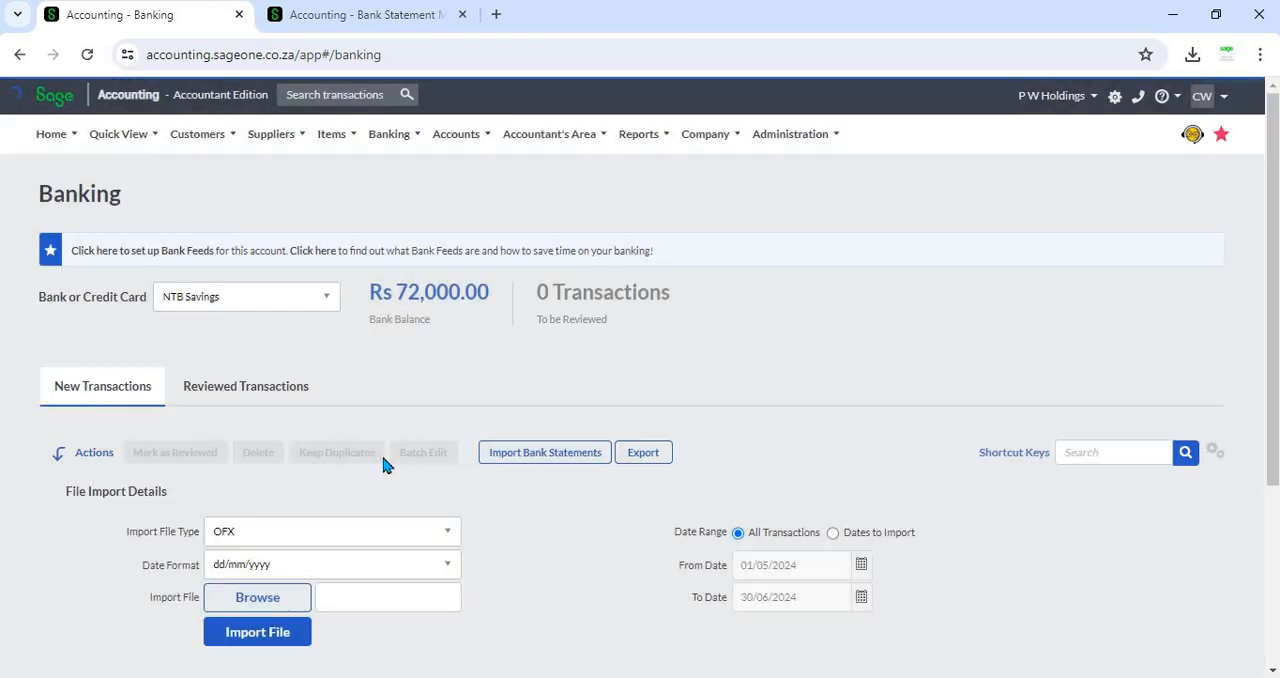
pyautogui.scroll(-1, 338, 458)
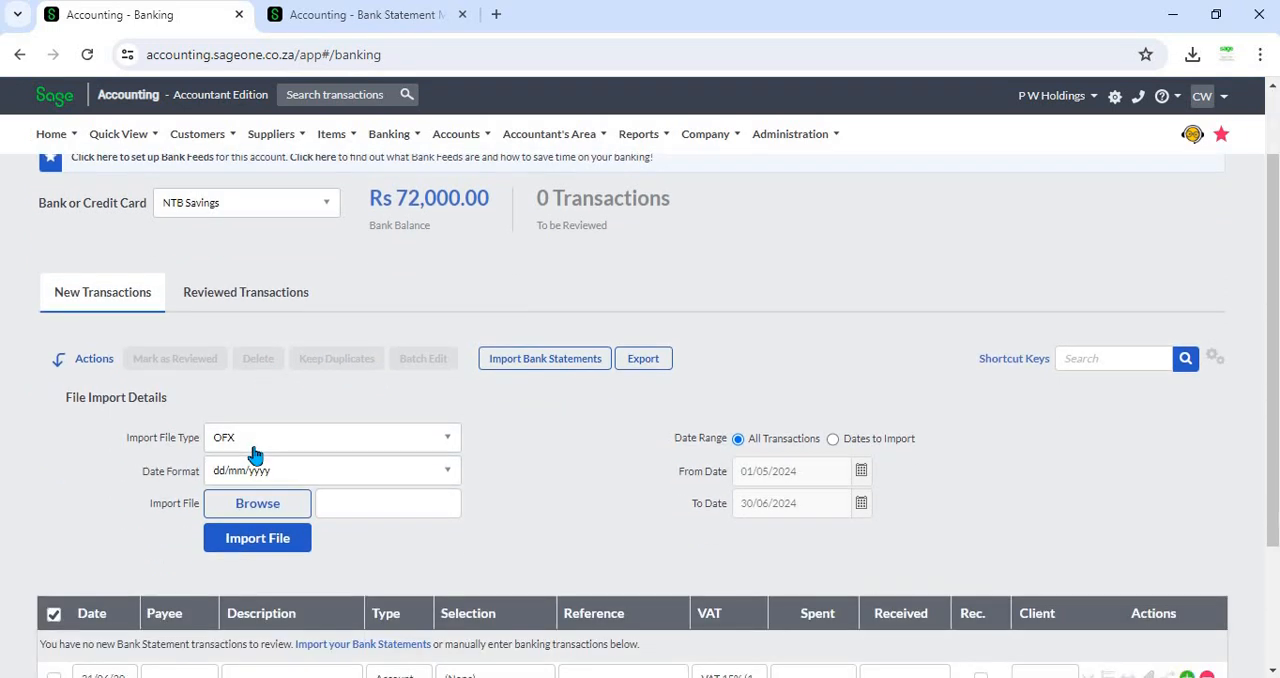
pyautogui.click(315, 446)
pyautogui.click(294, 512)
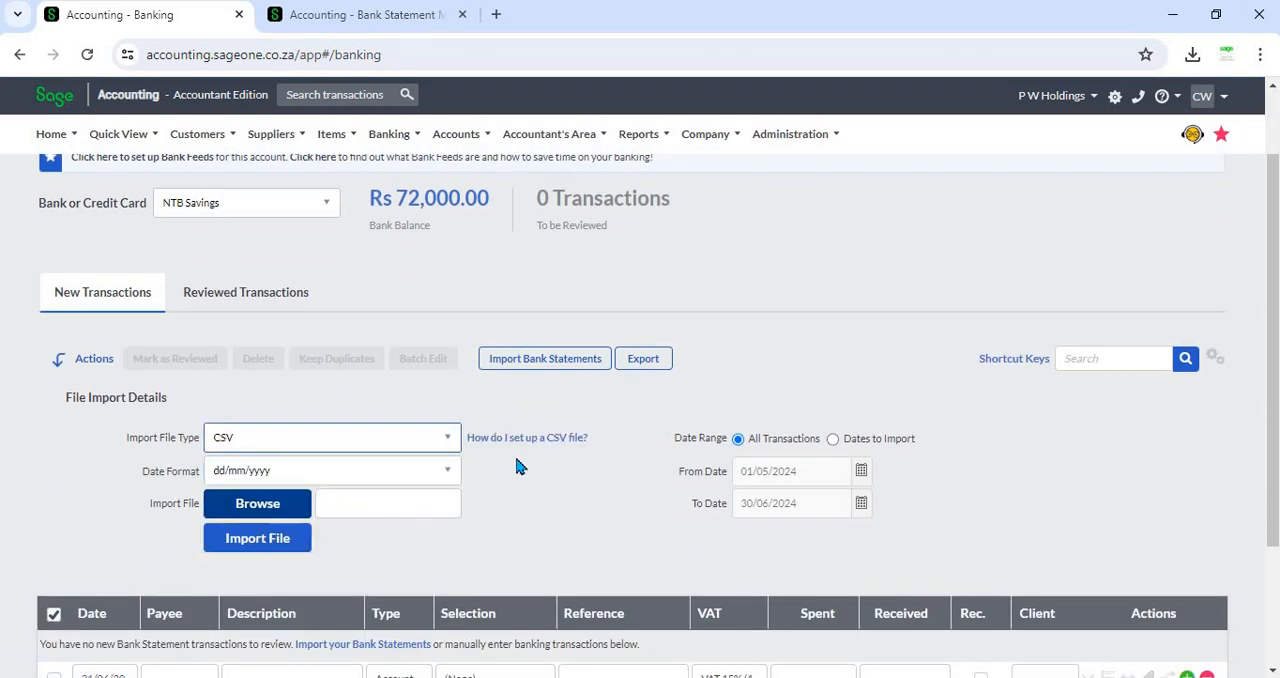
# - Browse for the Example (7) file, import it, and close the confirmation
pyautogui.click(287, 516)
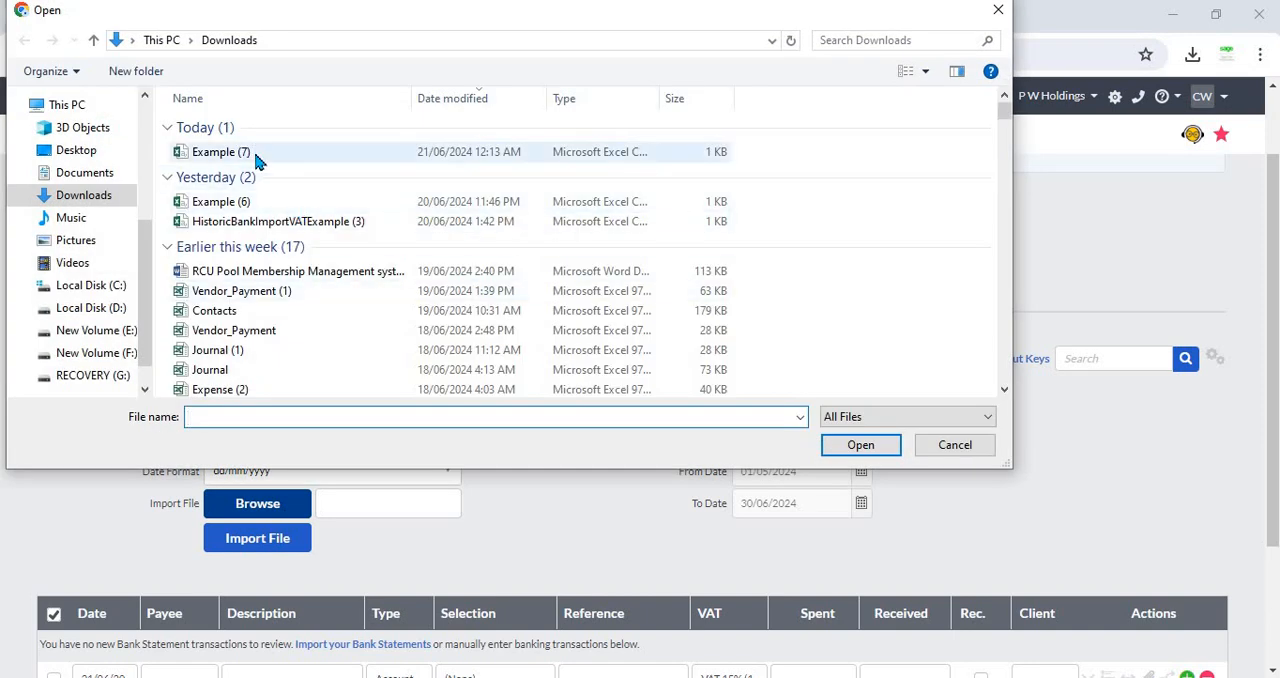
pyautogui.doubleClick(252, 153)
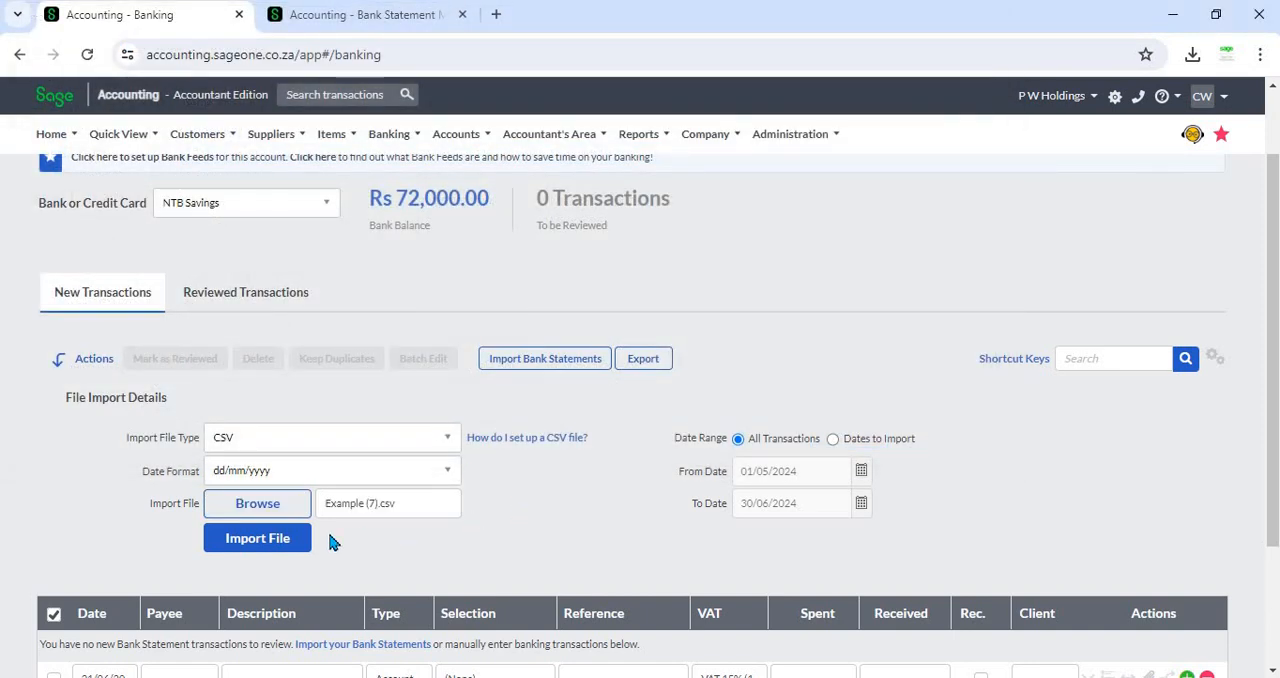
pyautogui.click(262, 545)
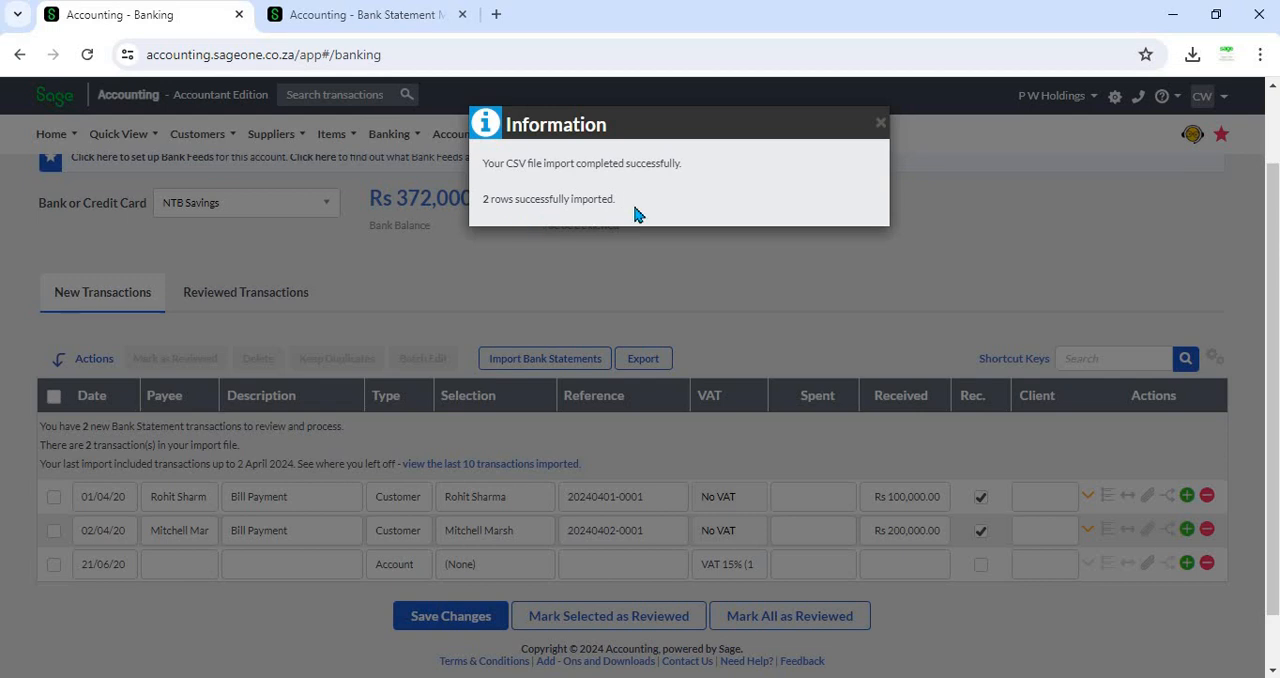
pyautogui.click(880, 128)
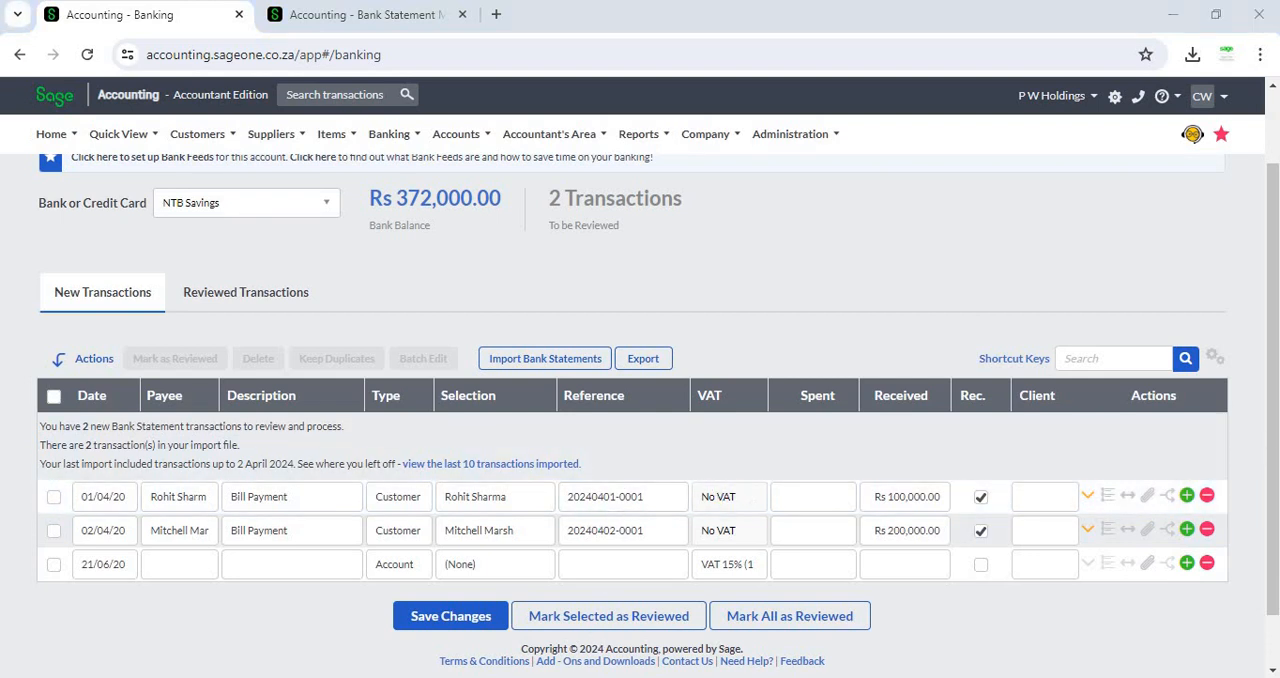
# - Reopen Example (7) in Excel, maximise it and widen the Date and Description columns to fit
pyautogui.hotkey('alt', 'Tab')
pyautogui.doubleClick(345, 210)
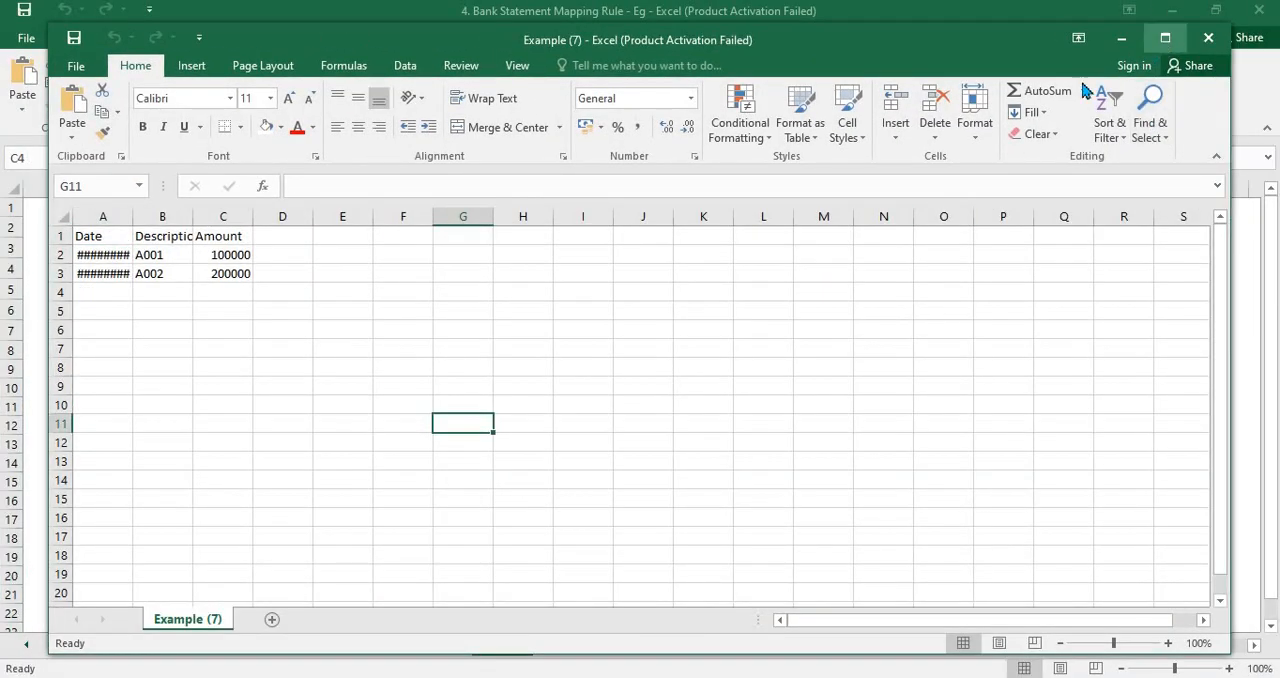
pyautogui.click(1164, 38)
pyautogui.doubleClick(88, 190)
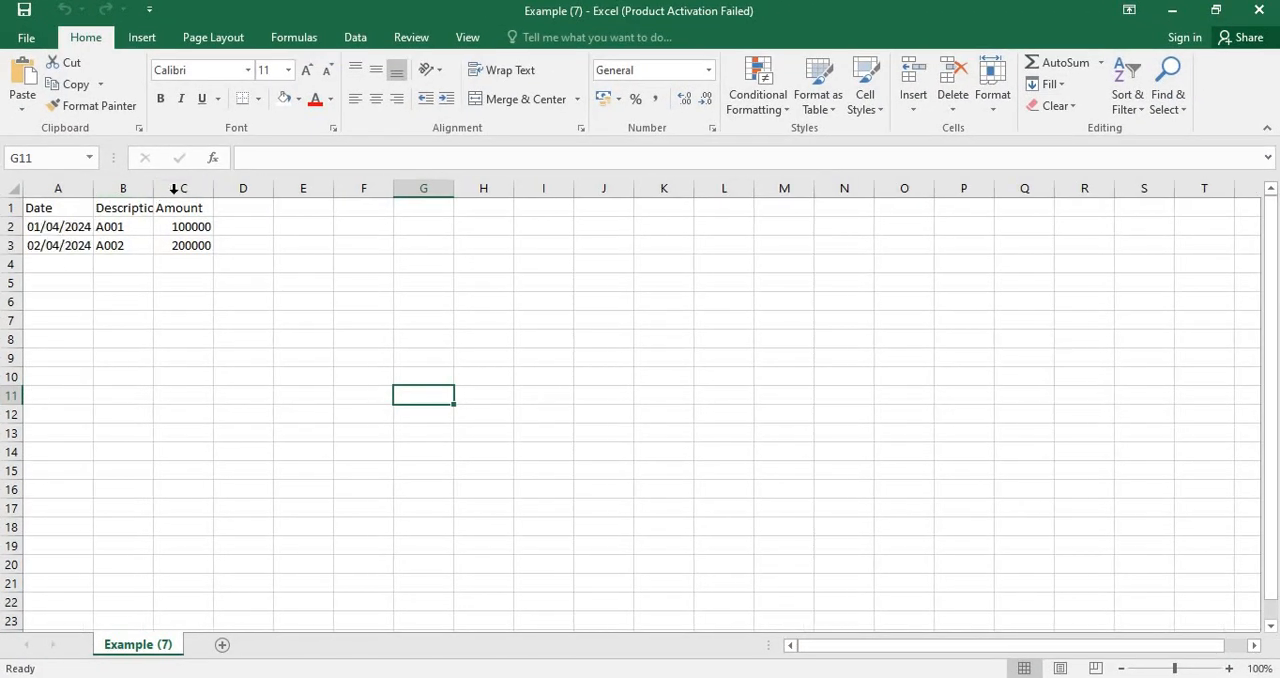
pyautogui.doubleClick(153, 190)
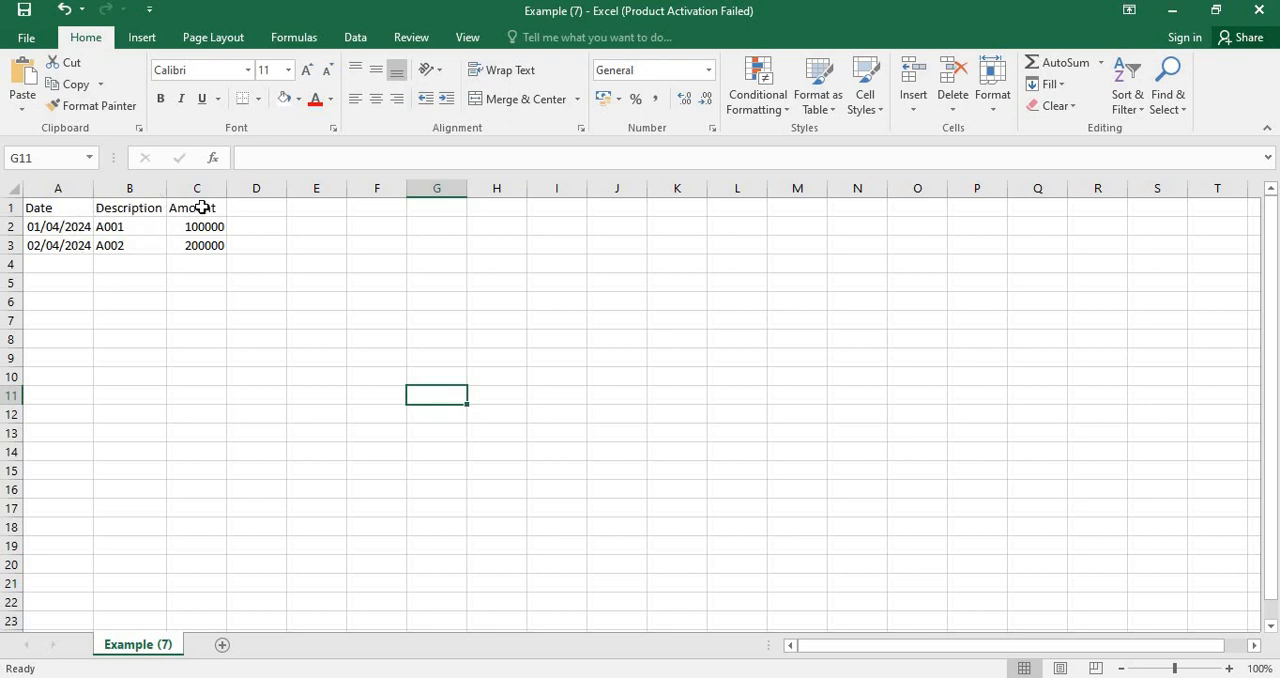
# - Compare the imported bank transactions with the spreadsheet rows by switching between the two windows
pyautogui.hotkey('alt', 'Tab')
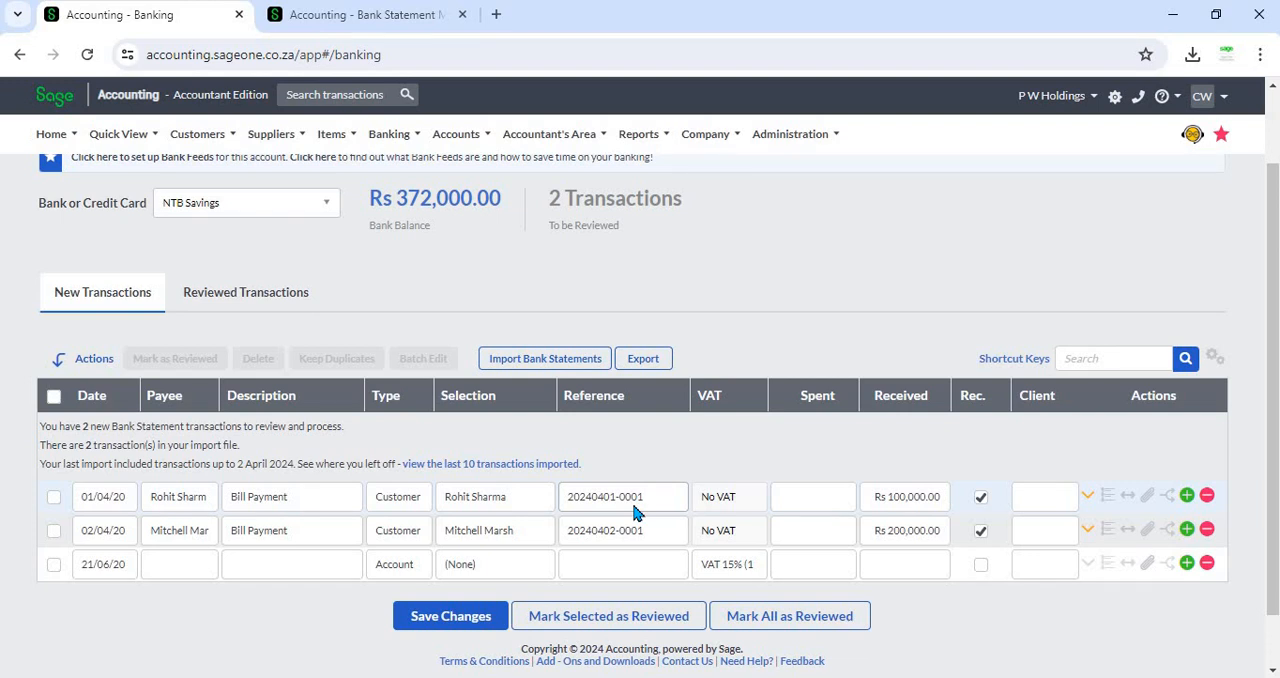
pyautogui.scroll(1, 634, 513)
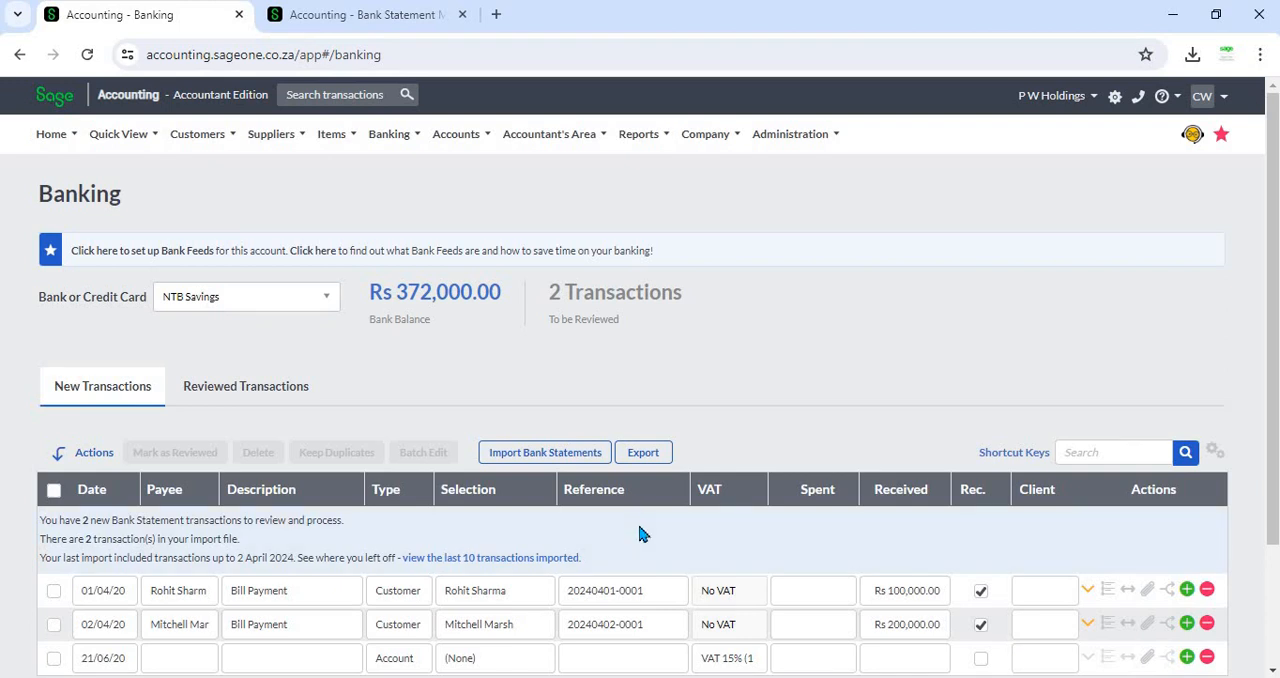
pyautogui.scroll(-1, 642, 534)
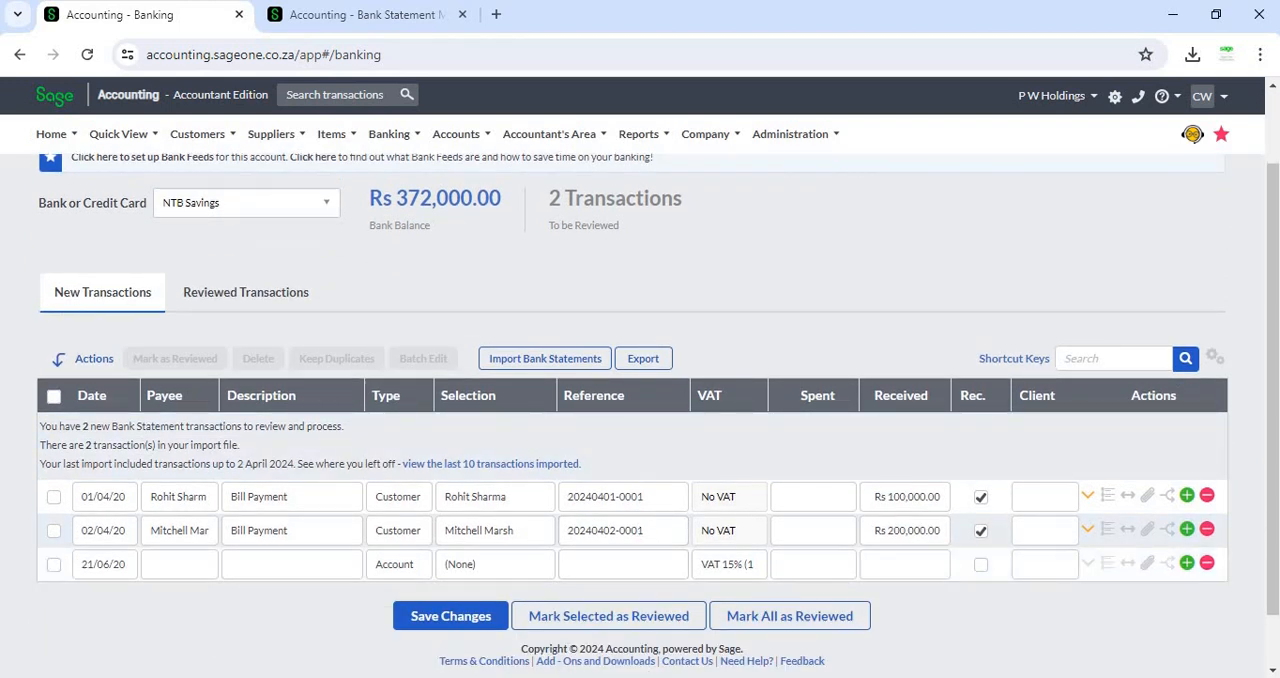
pyautogui.click(663, 660)
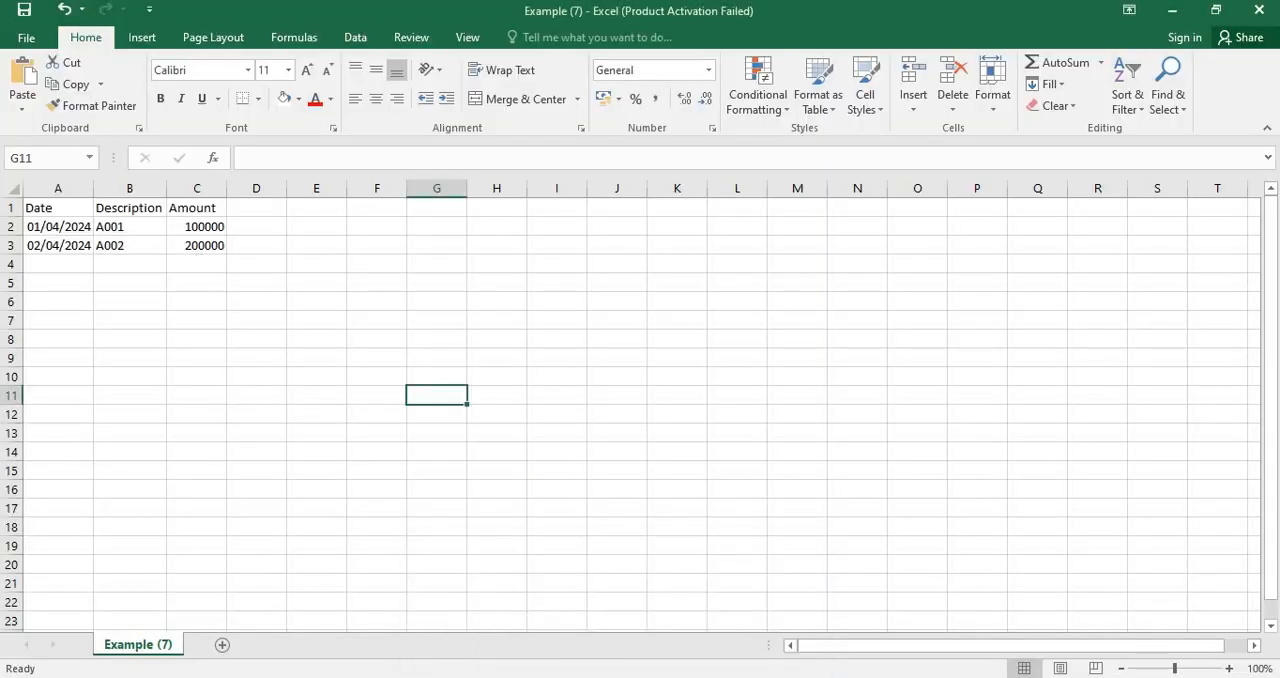
pyautogui.click(618, 675)
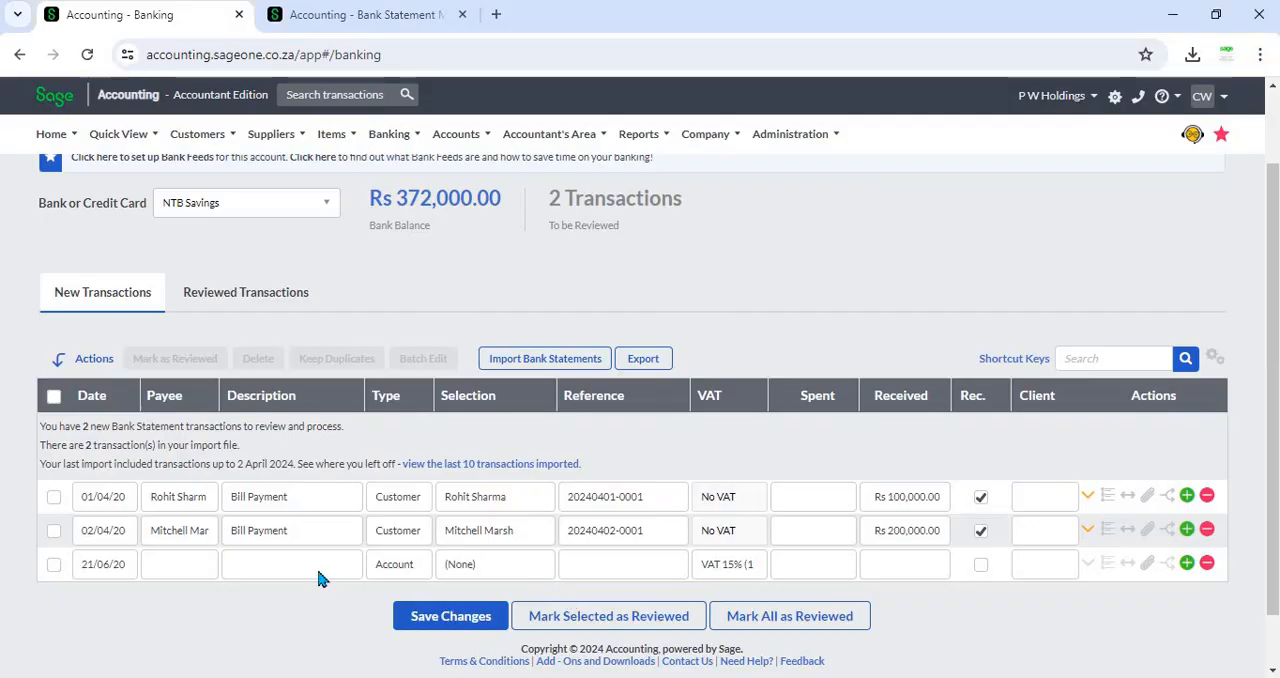
# - Compare the imported Banking transactions with the bank statement mapping rules by switching between the two browser tabs
pyautogui.click(261, 533)
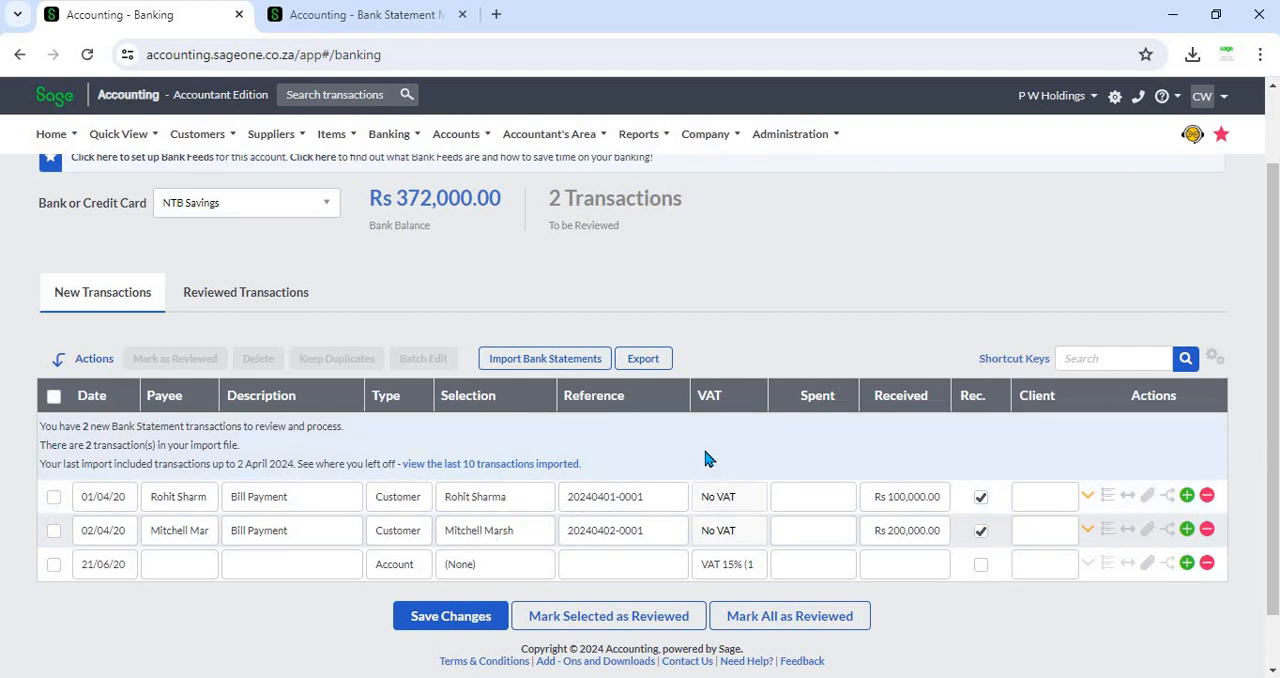
pyautogui.click(355, 15)
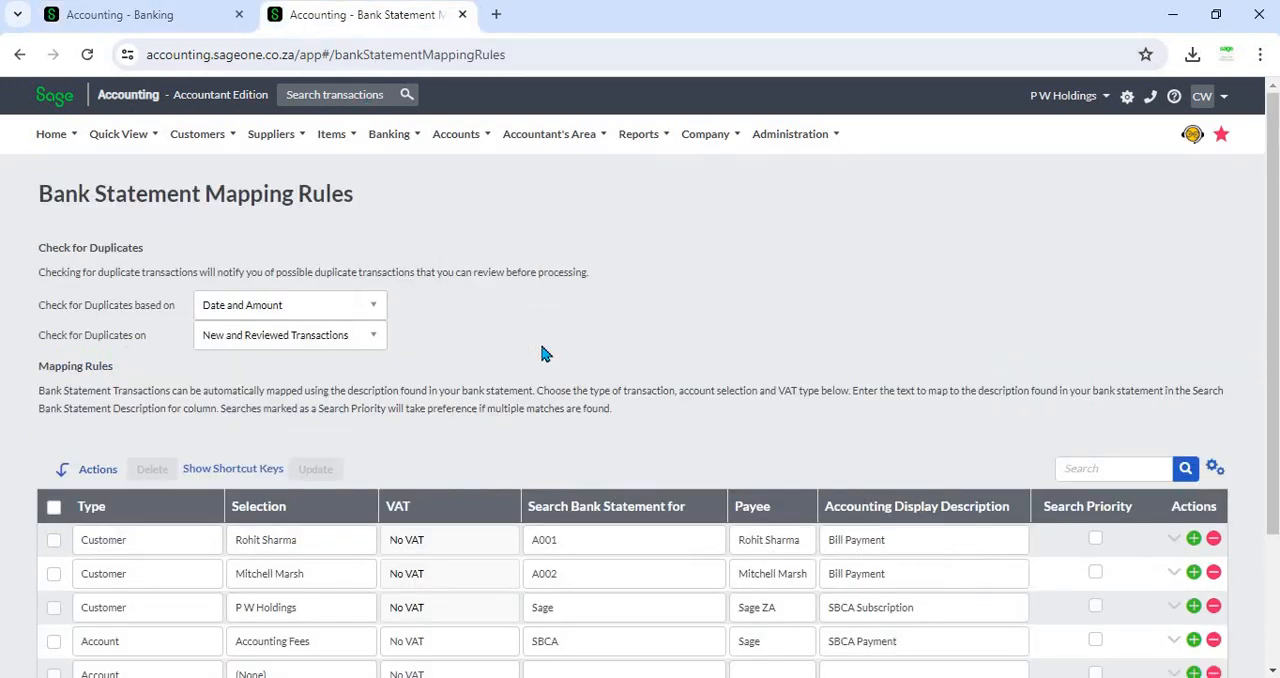
pyautogui.click(591, 546)
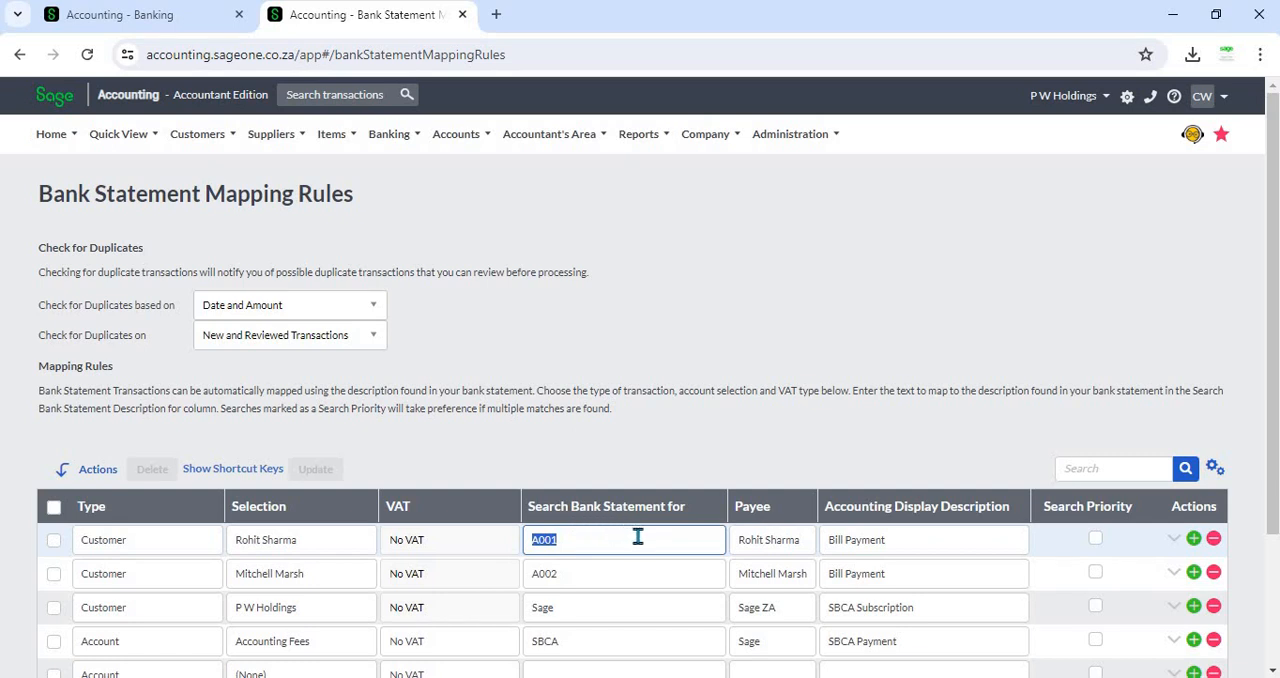
pyautogui.click(598, 540)
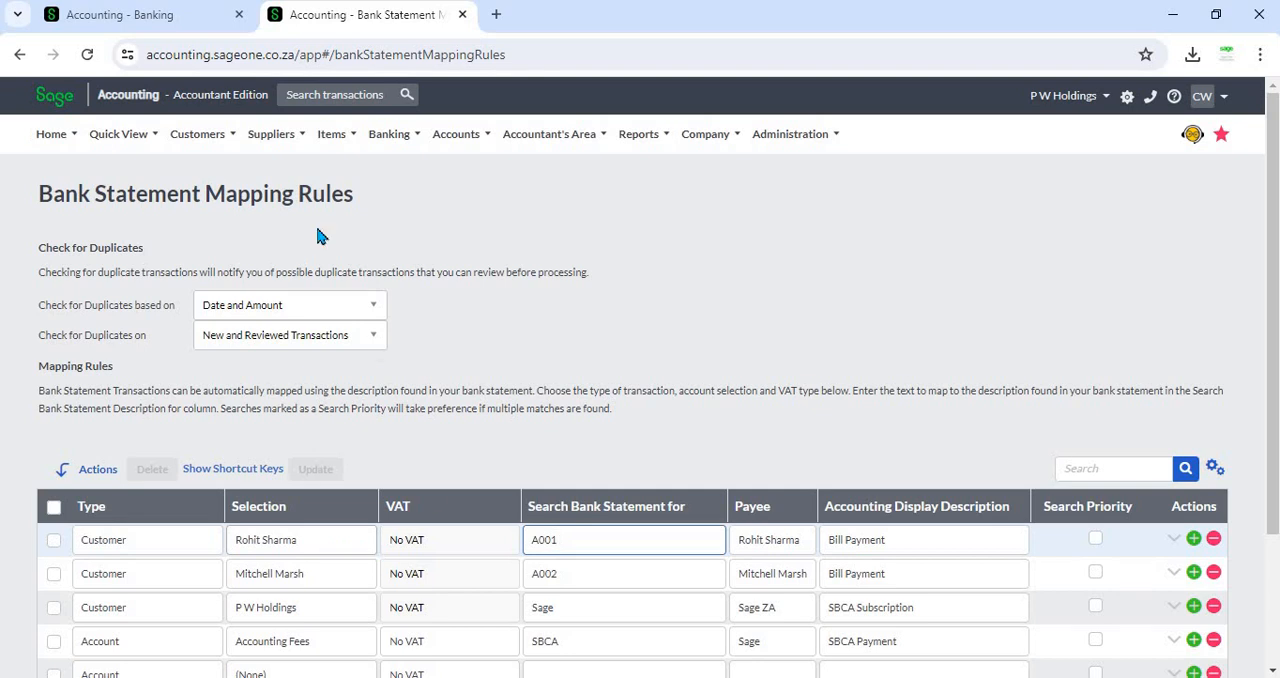
pyautogui.click(137, 15)
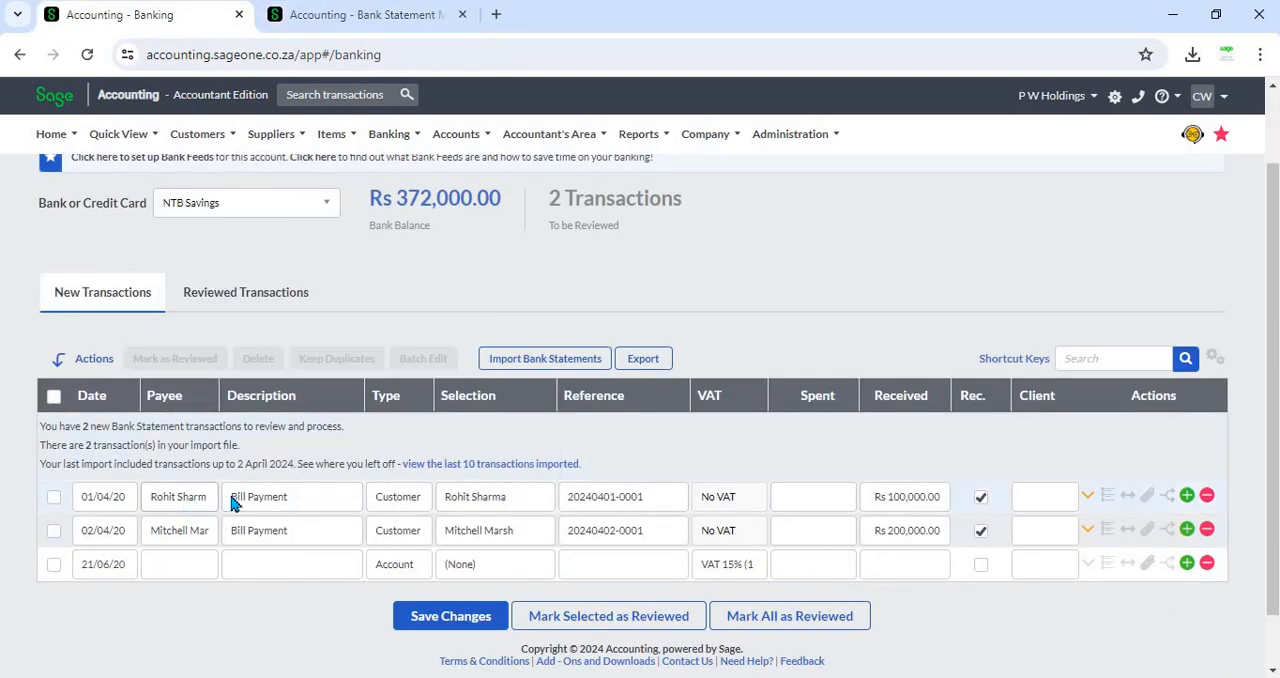
pyautogui.click(165, 497)
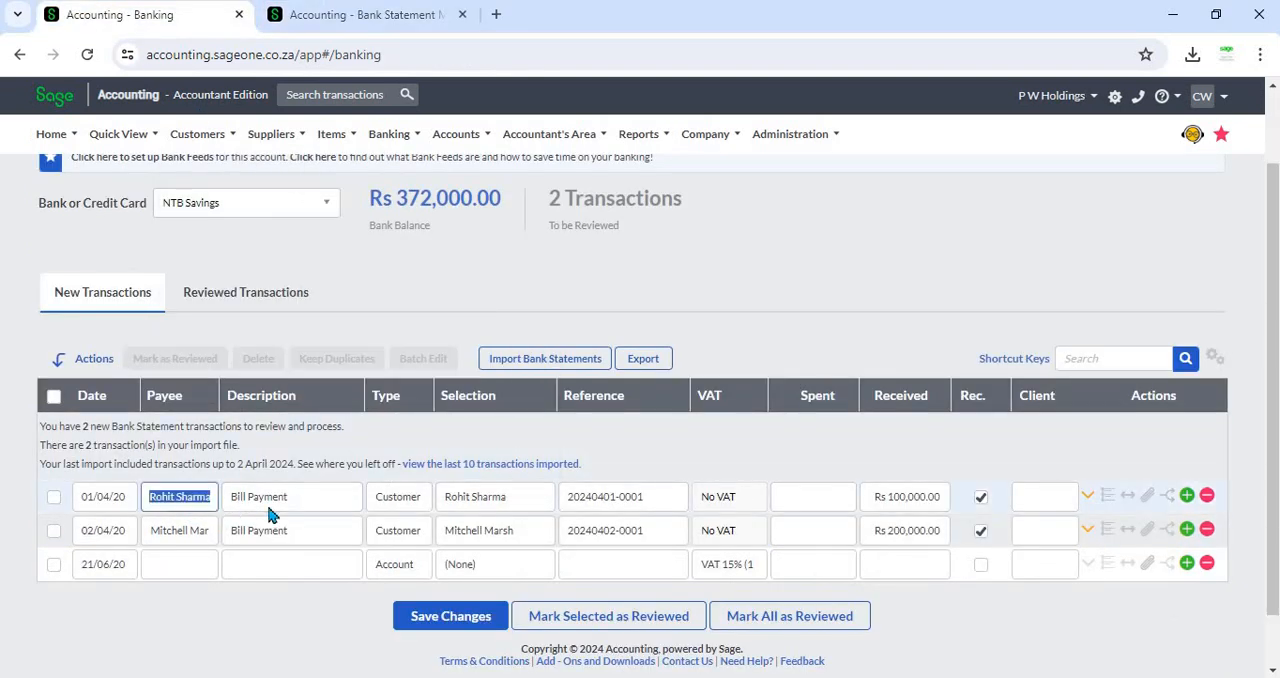
pyautogui.click(280, 502)
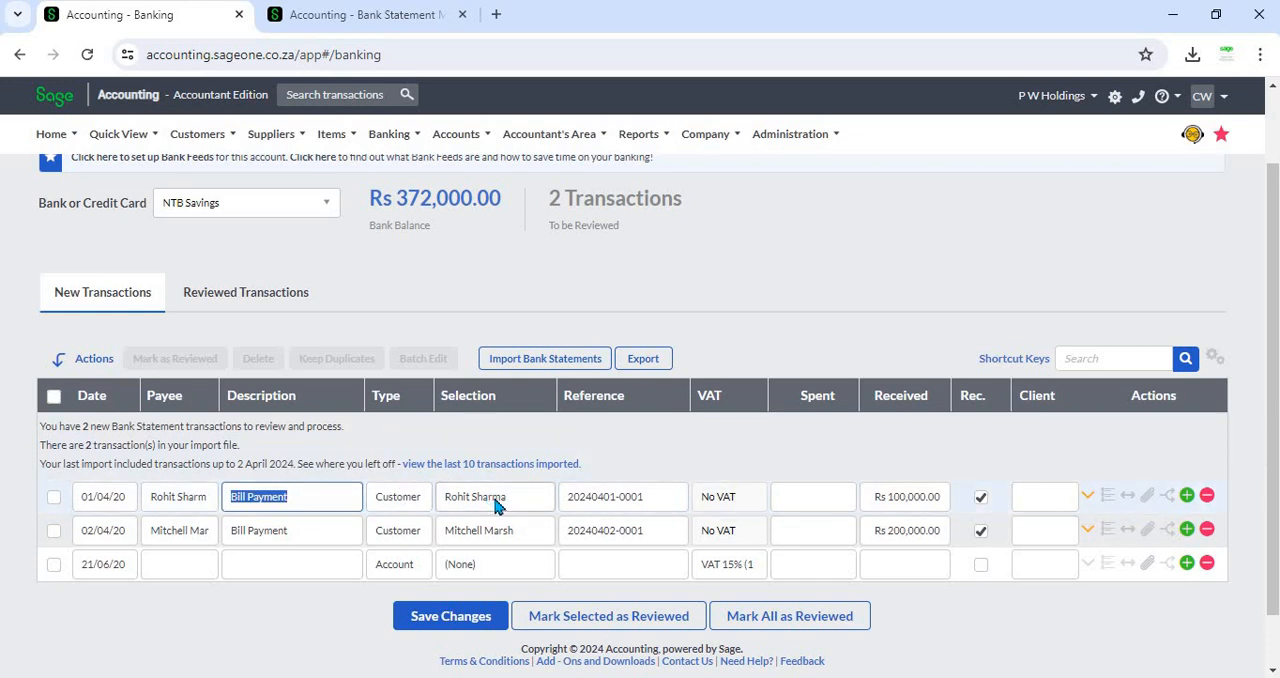
pyautogui.click(665, 455)
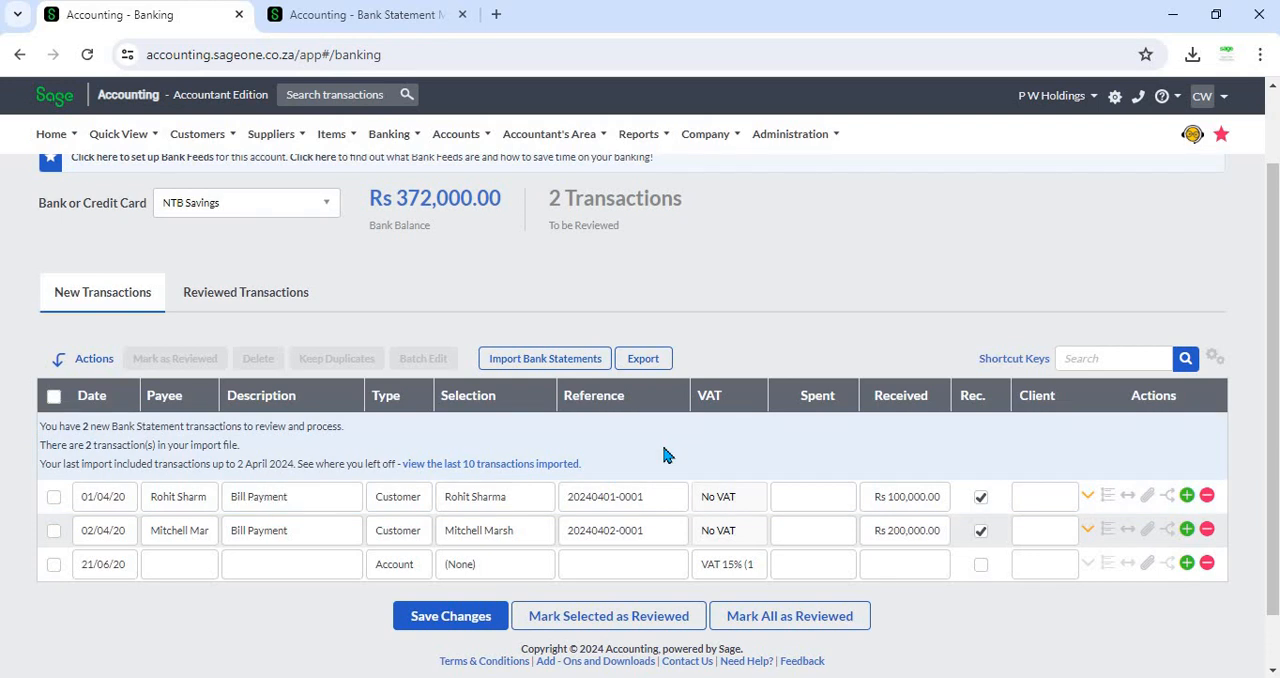
pyautogui.click(334, 17)
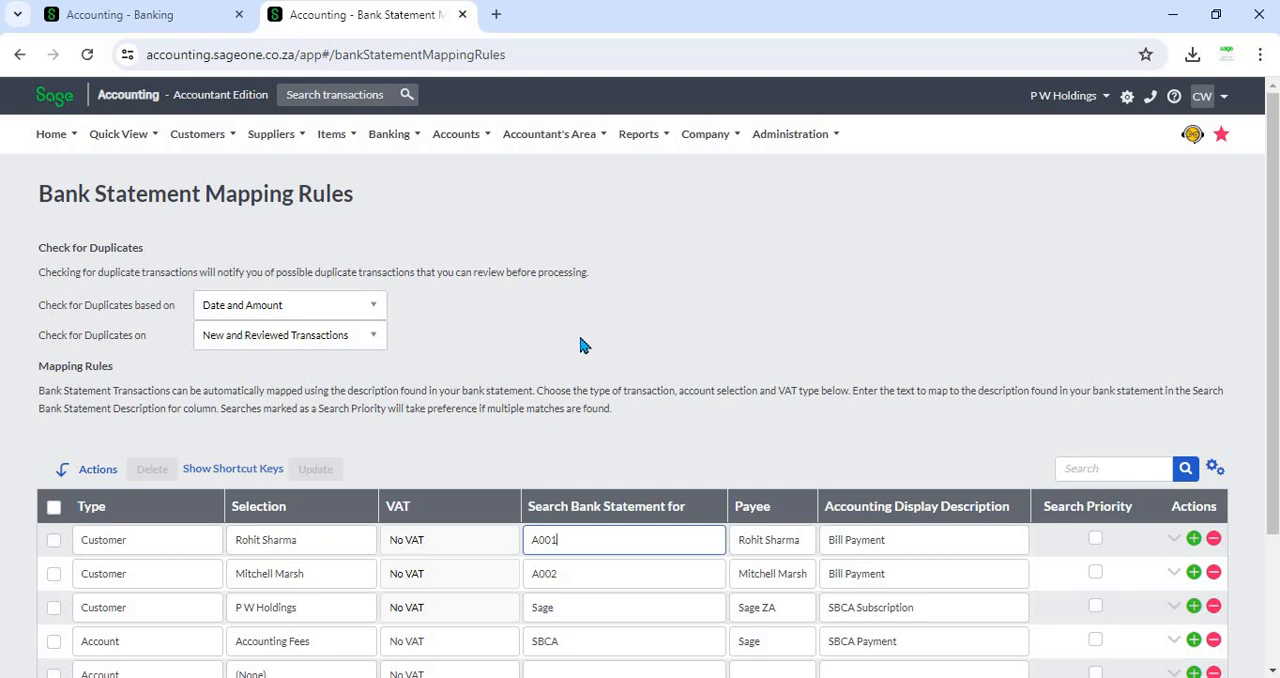
pyautogui.click(155, 24)
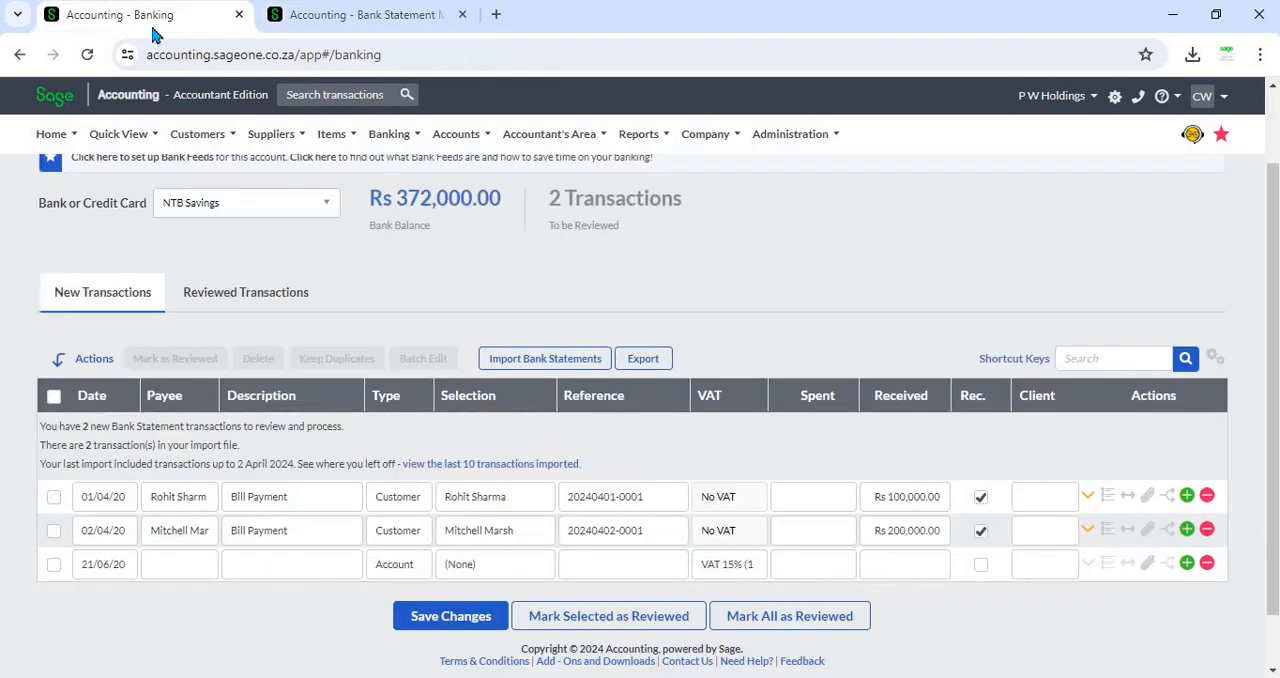
pyautogui.click(426, 14)
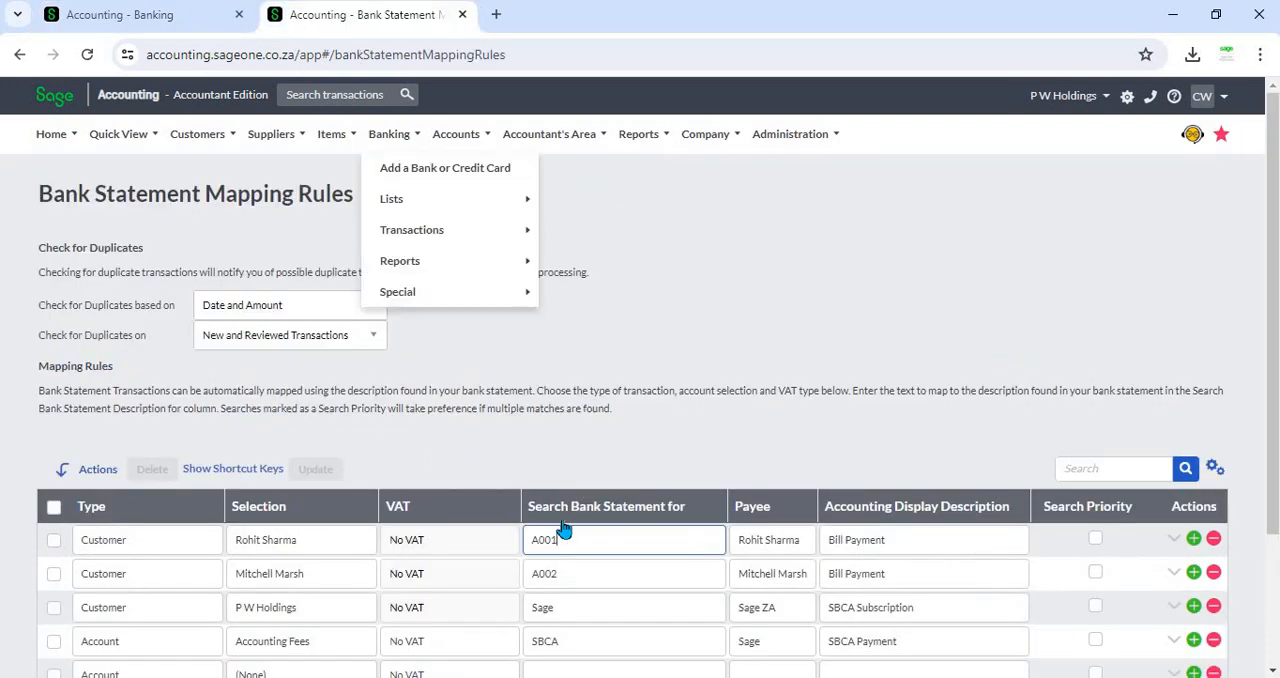
pyautogui.click(161, 20)
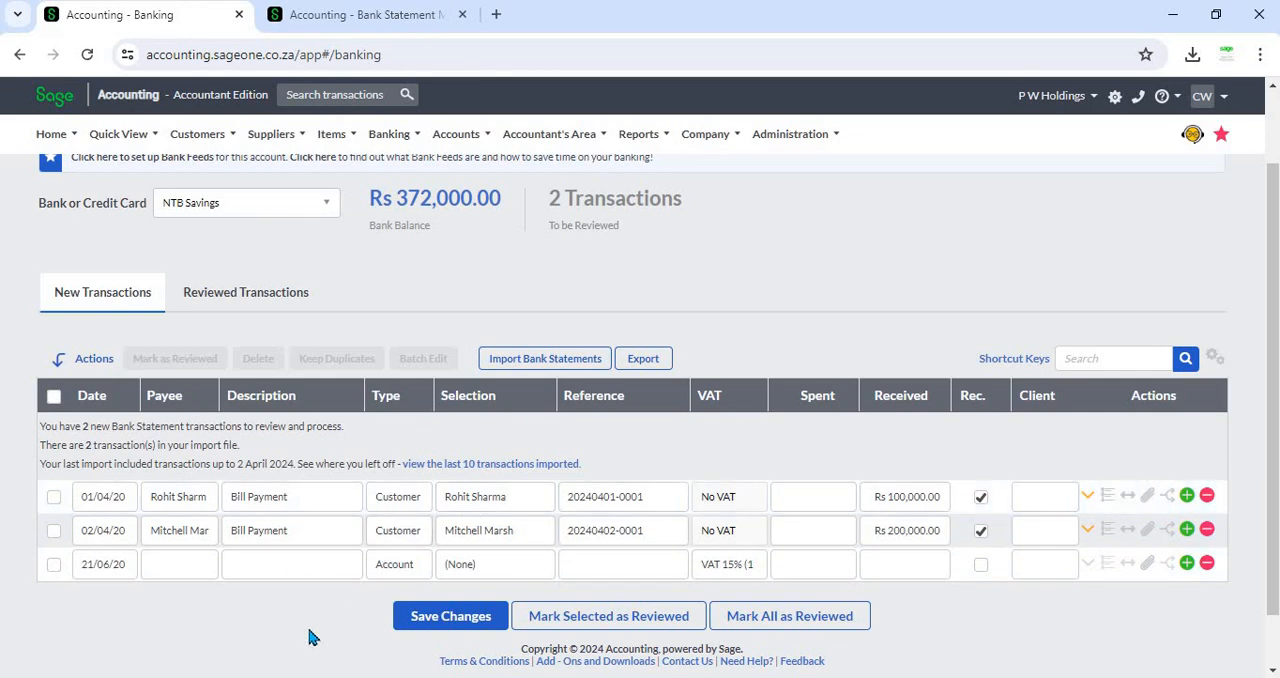
pyautogui.scroll(1, 311, 634)
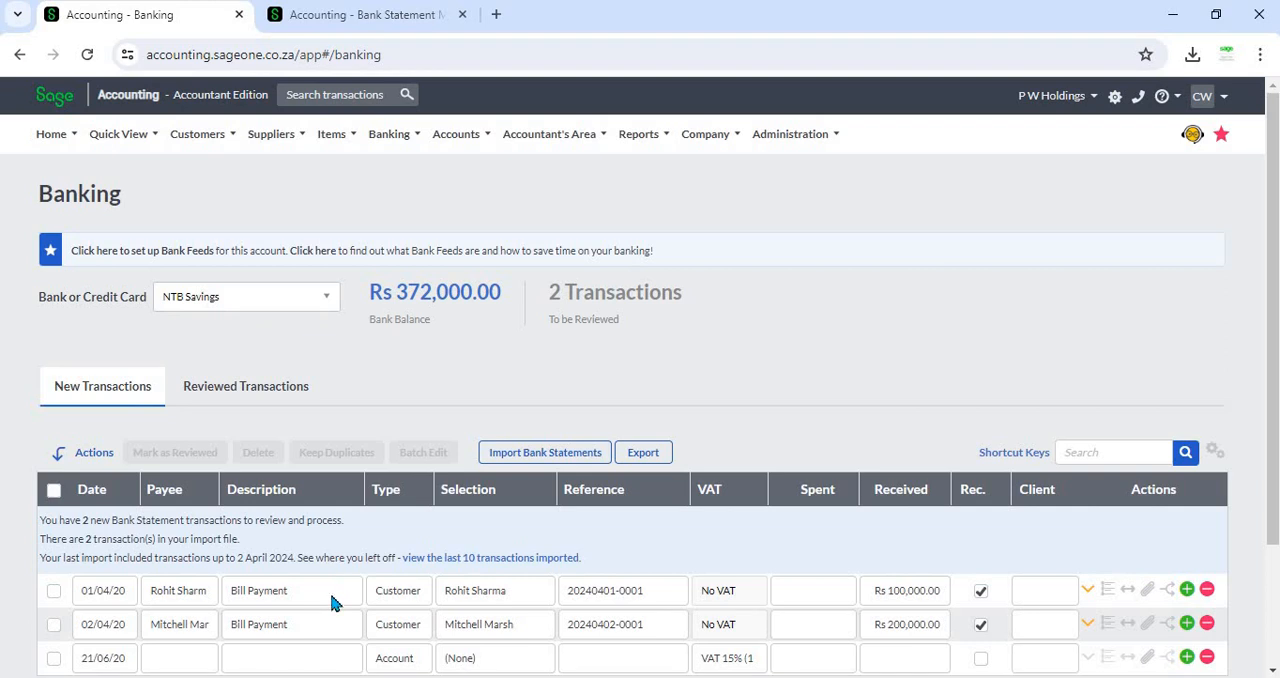
pyautogui.scroll(-2, 334, 600)
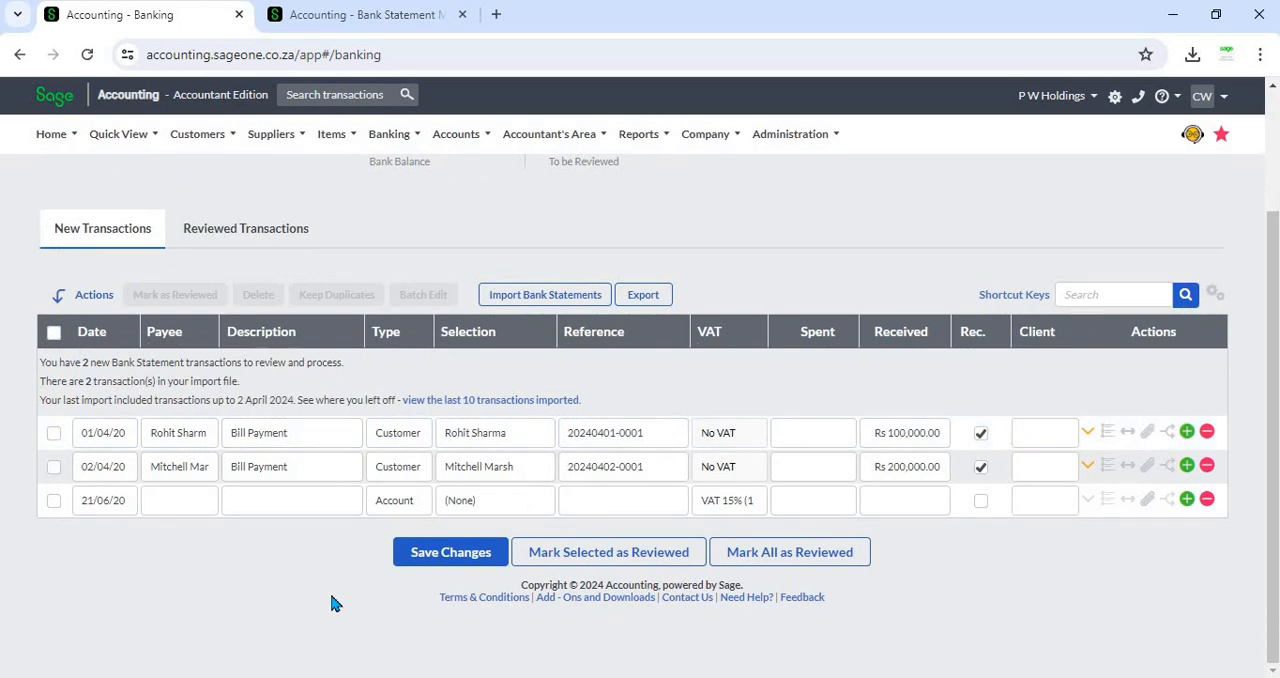
pyautogui.click(352, 22)
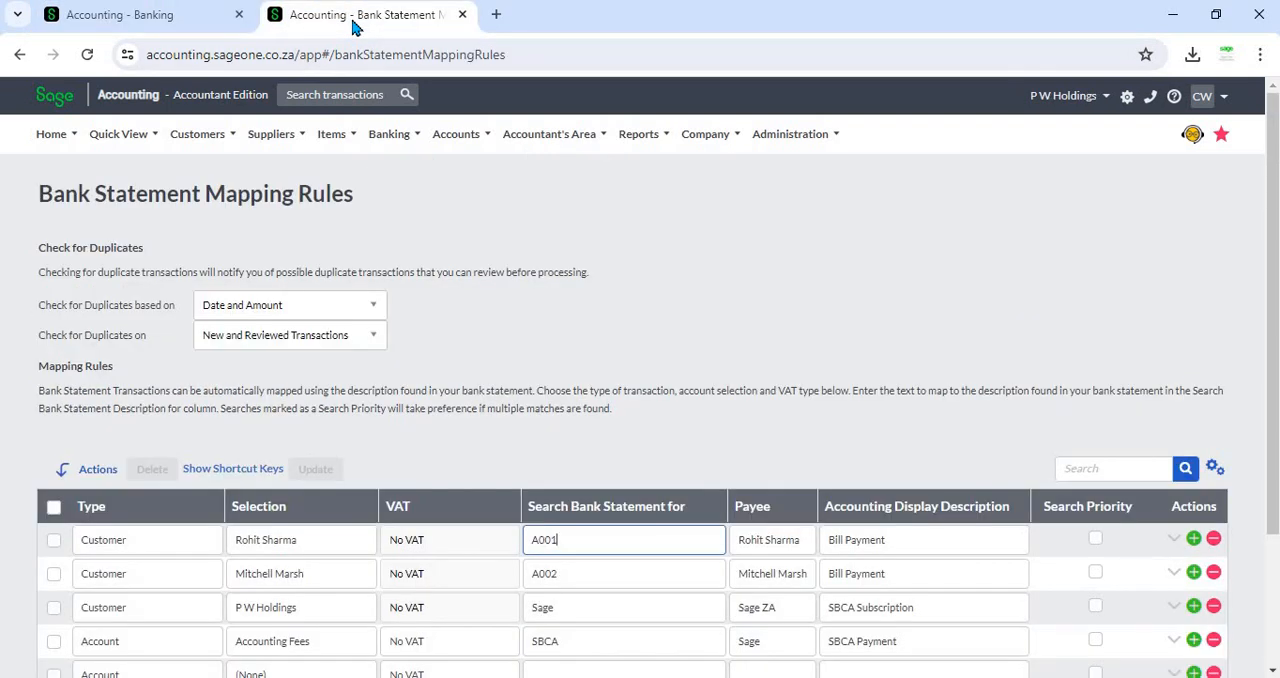
pyautogui.click(869, 275)
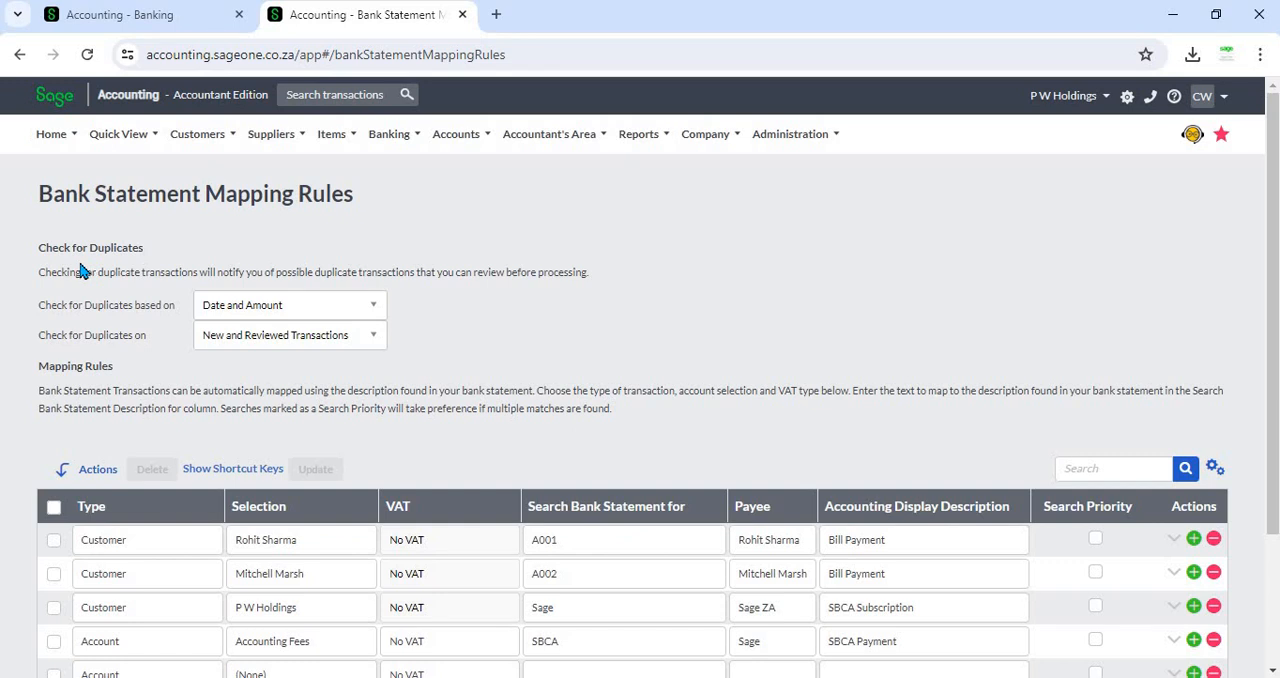
pyautogui.click(122, 14)
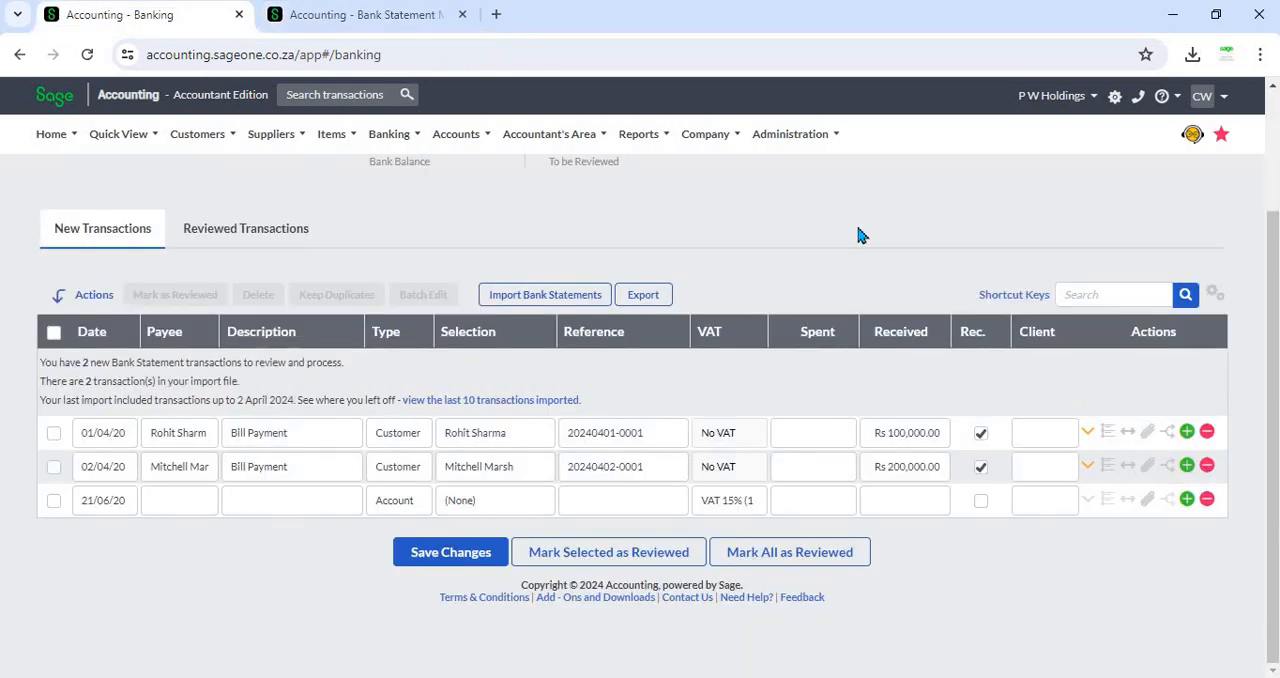
# - Open the bank statement import details, set the import file type to CSV, and open and close the CSV setup help
pyautogui.scroll(1, 862, 235)
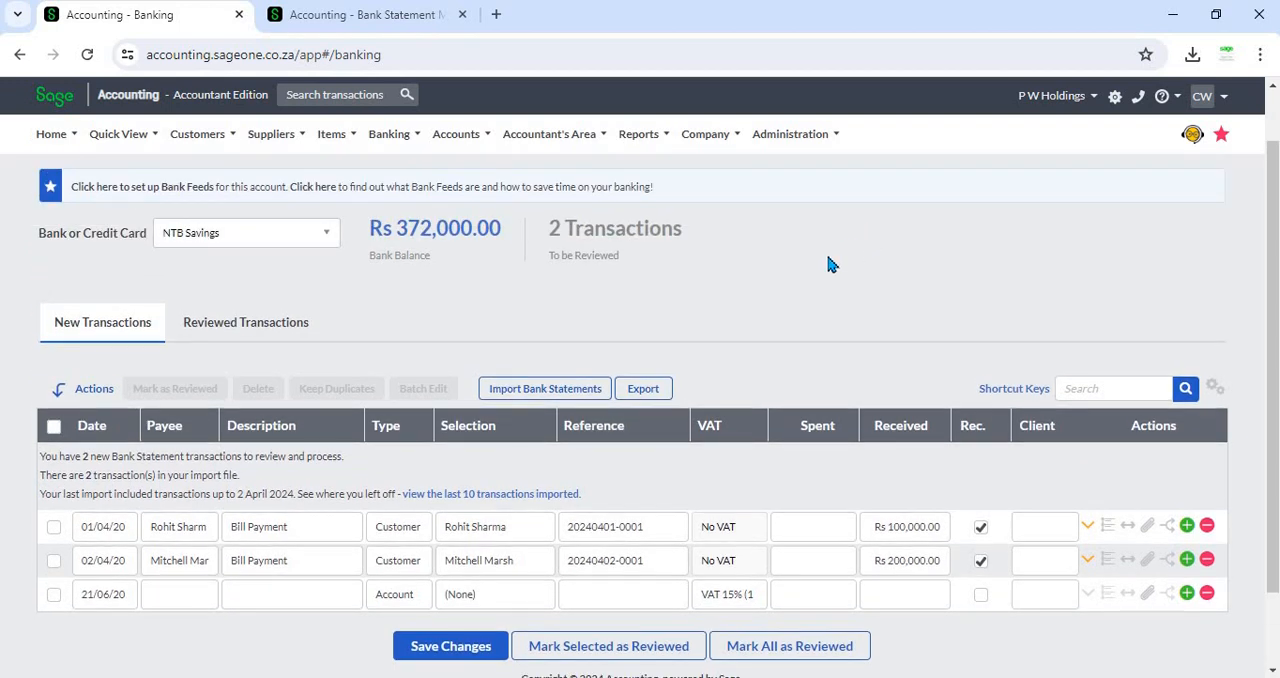
pyautogui.click(554, 389)
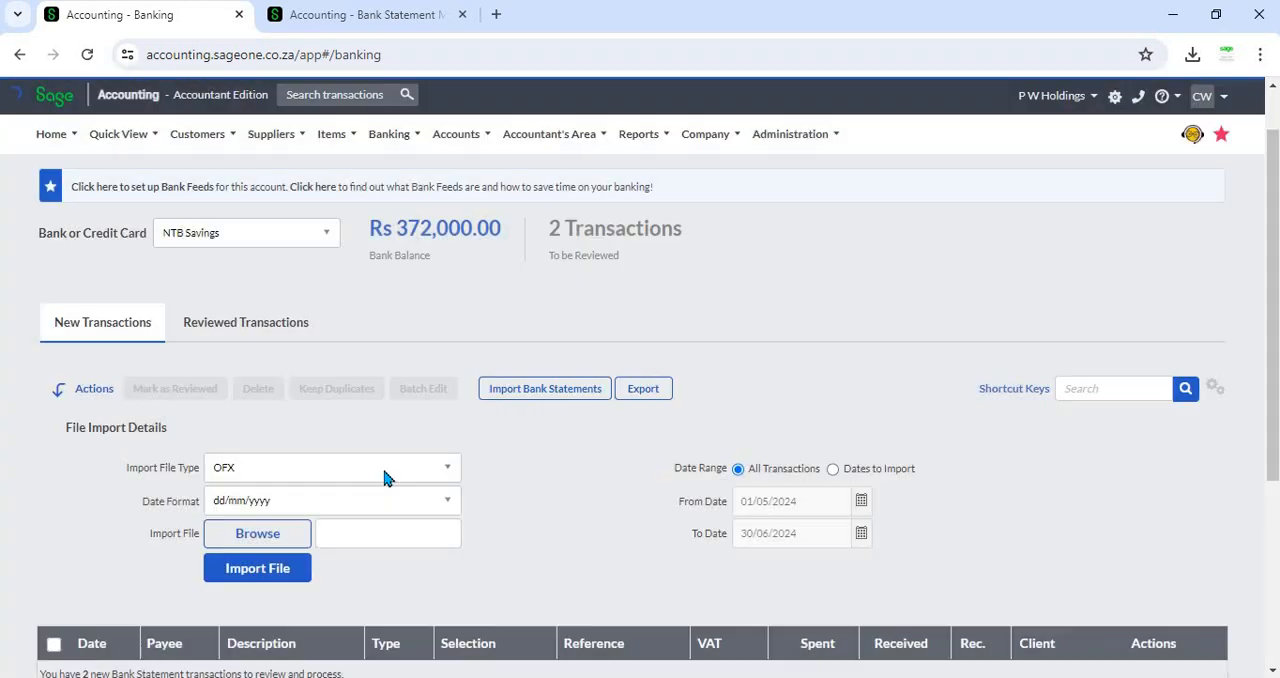
pyautogui.click(386, 477)
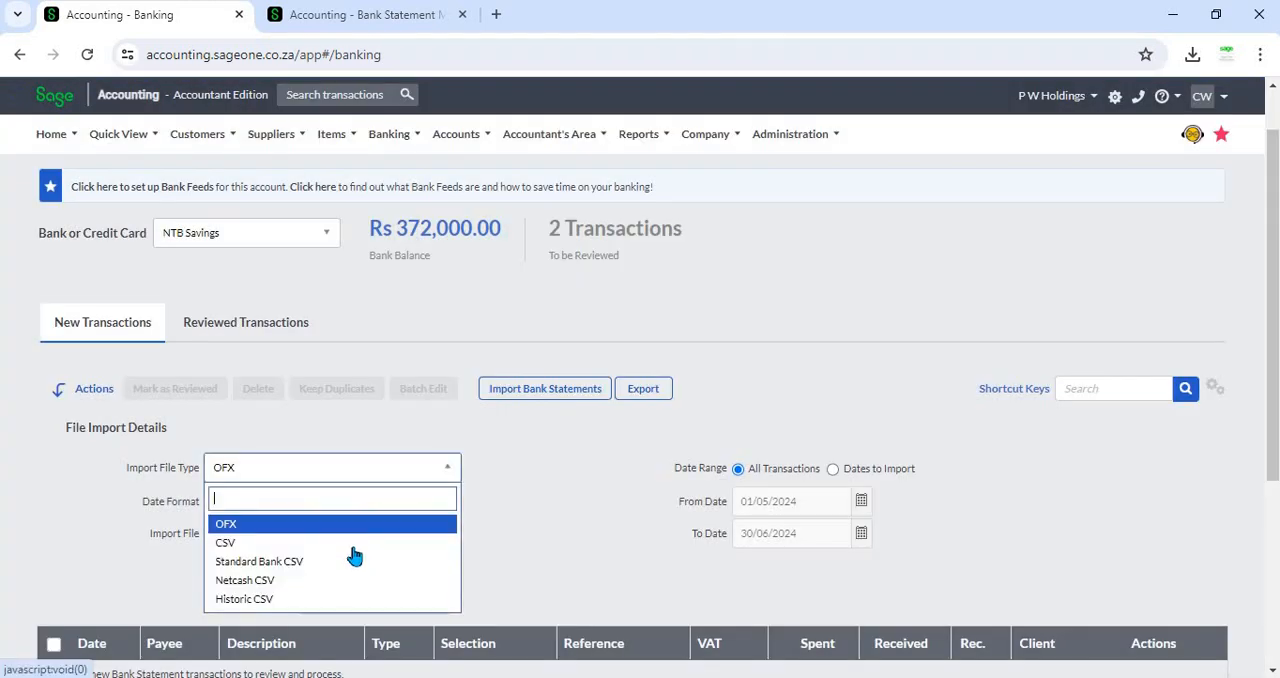
pyautogui.click(340, 543)
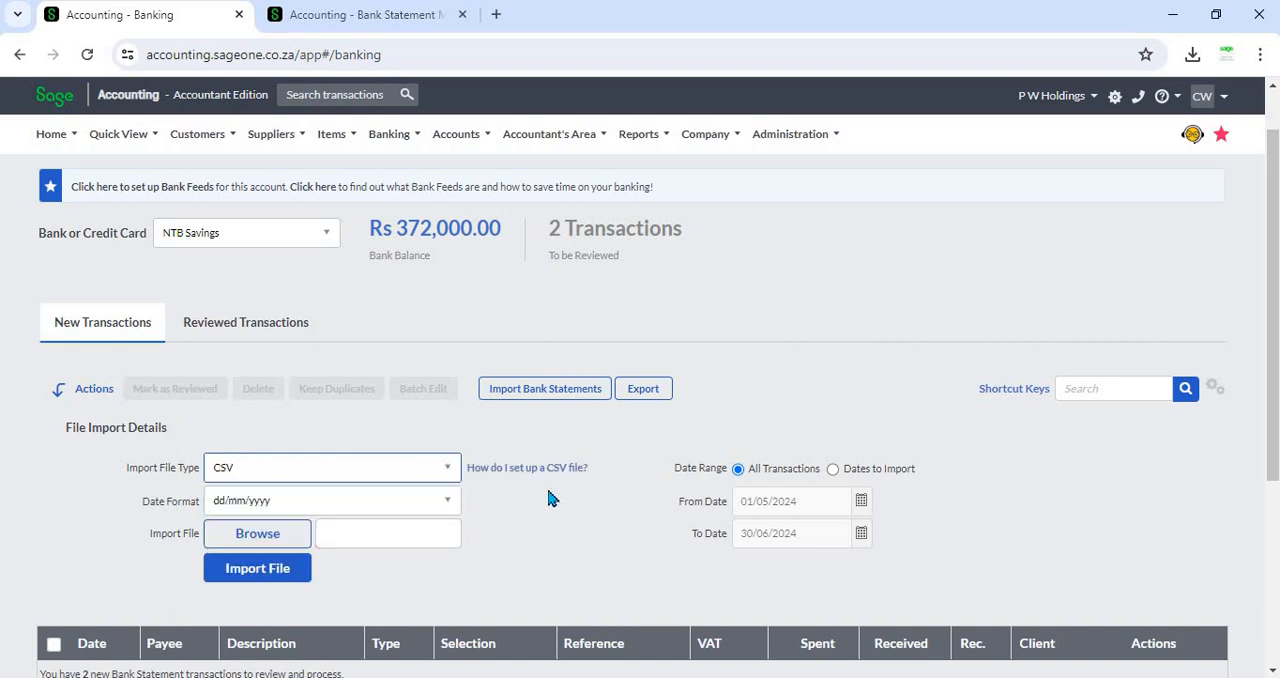
pyautogui.click(560, 468)
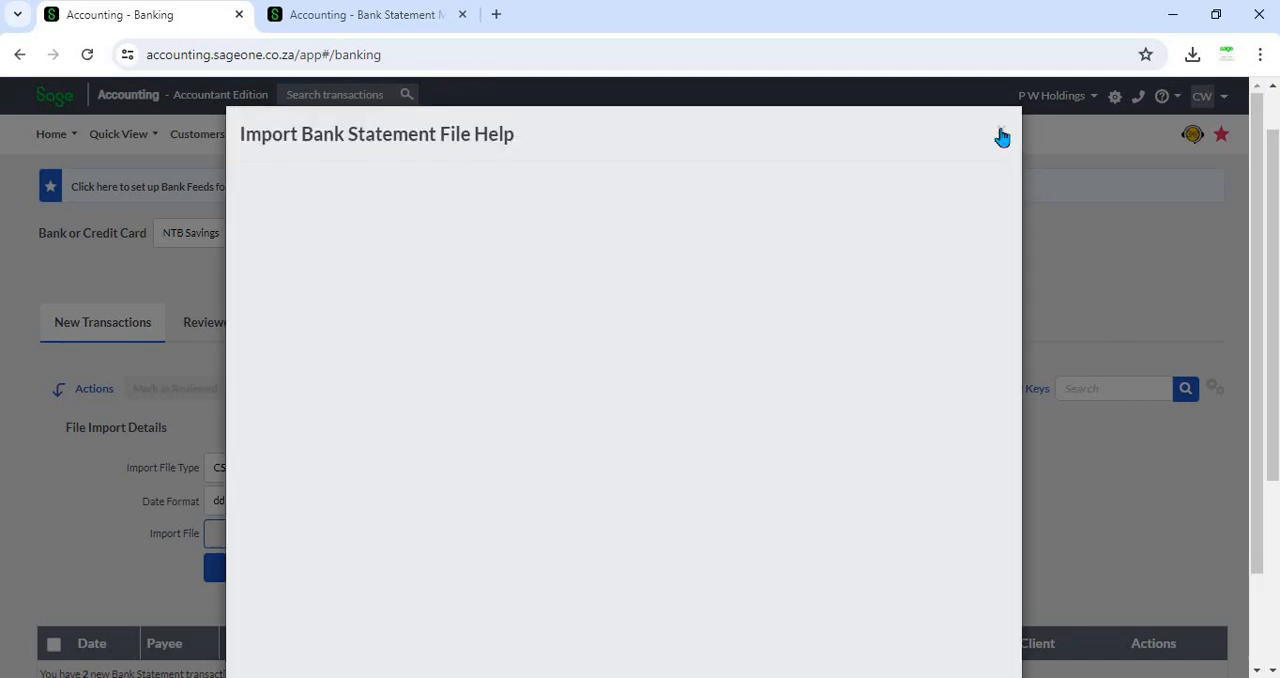
pyautogui.click(1002, 137)
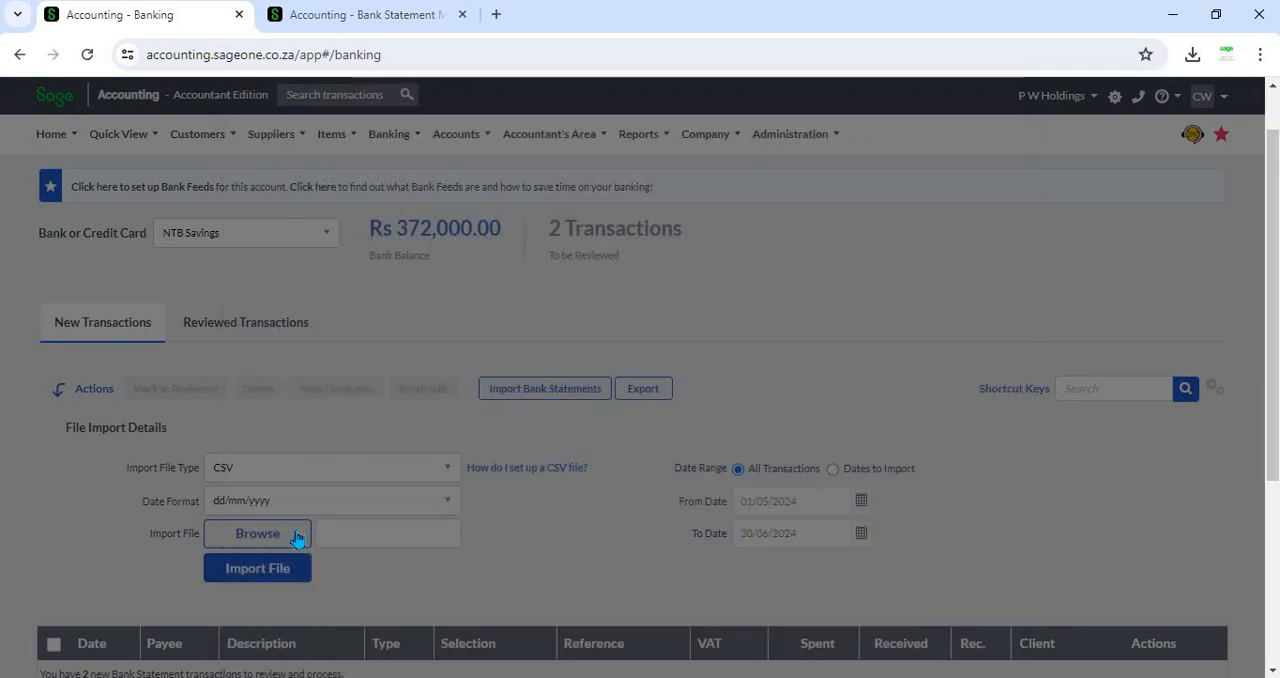
# - Browse for the Example (7) file, import it again, and close the confirmation
pyautogui.click(257, 533)
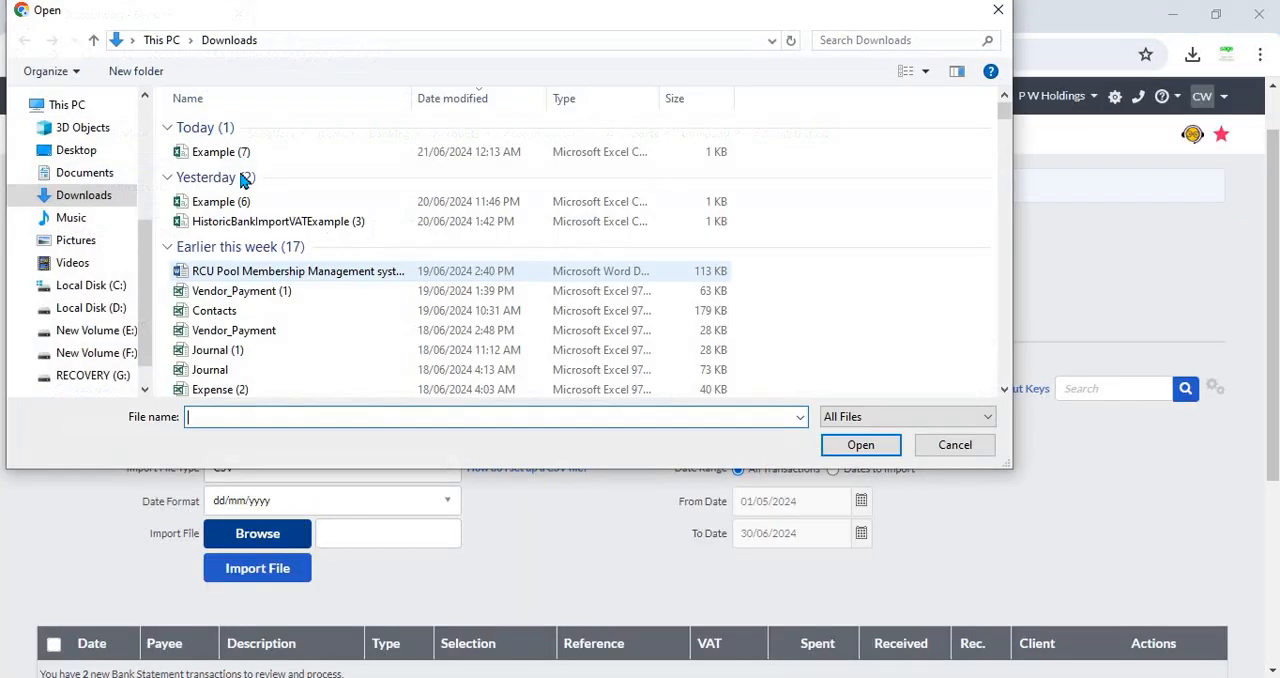
pyautogui.click(221, 152)
pyautogui.press('Return')
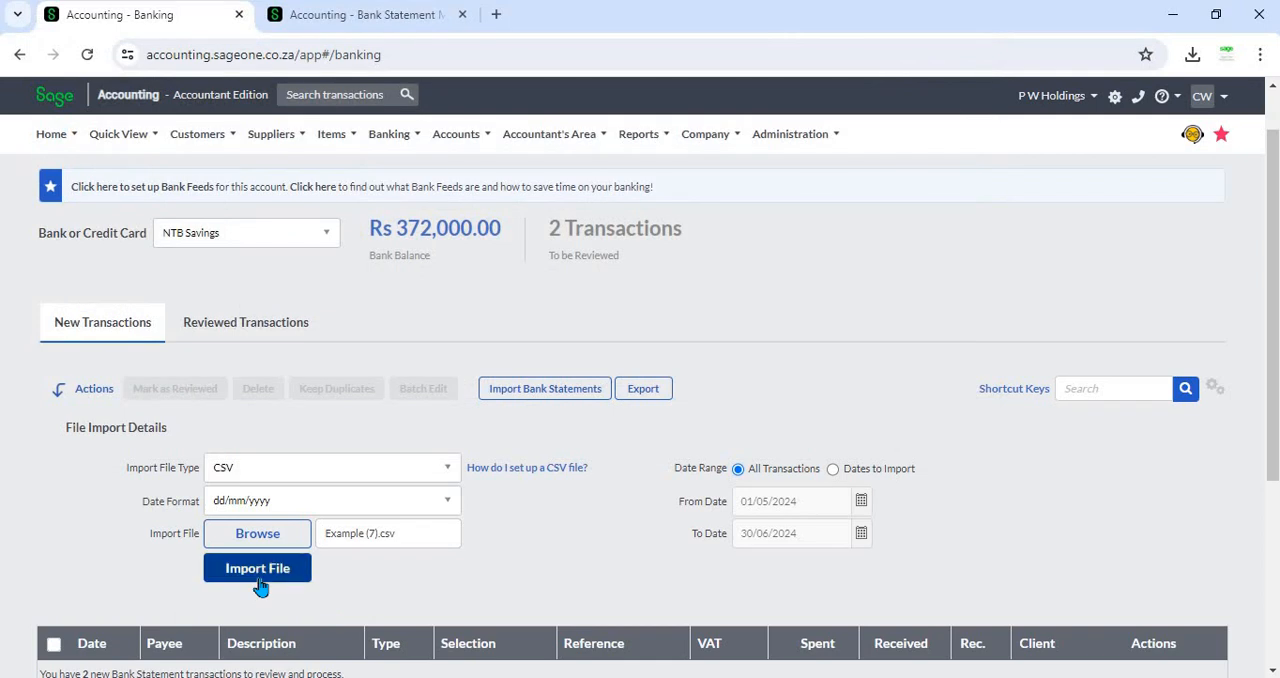
pyautogui.click(262, 580)
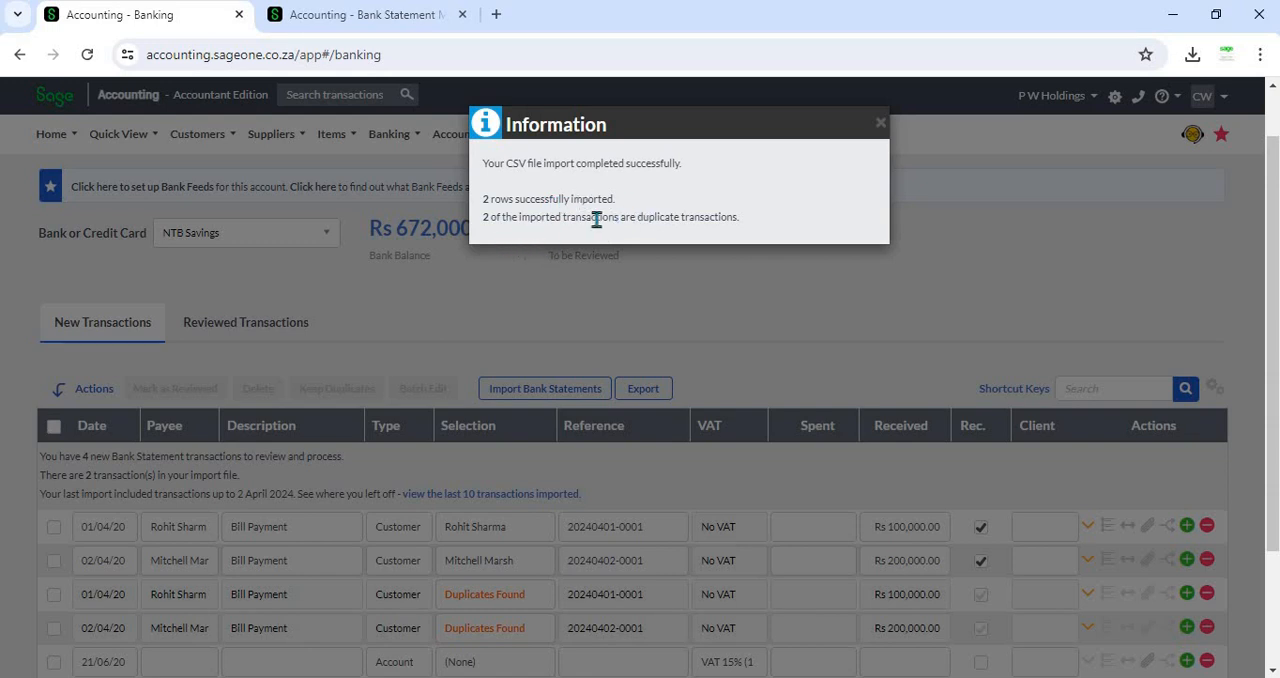
pyautogui.click(880, 123)
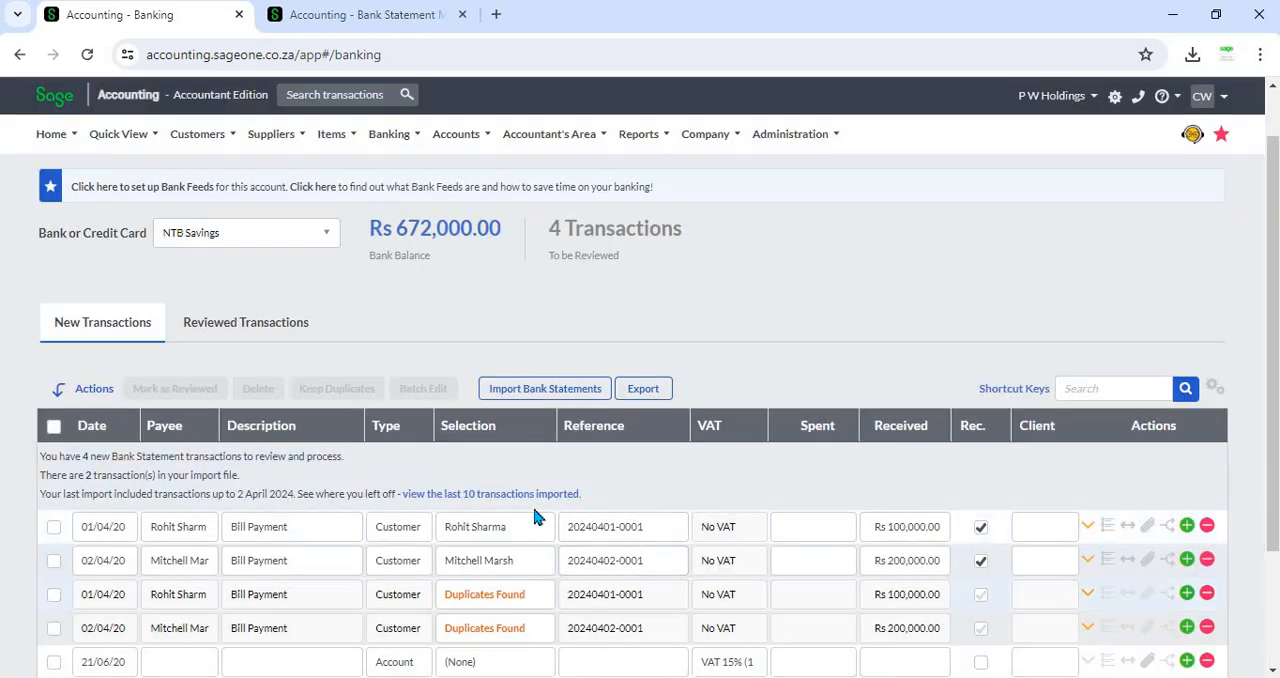
# - Review the duplicate-check basis on the mapping rules page against the imported transactions, keeping Date and Amount
pyautogui.scroll(-1, 535, 514)
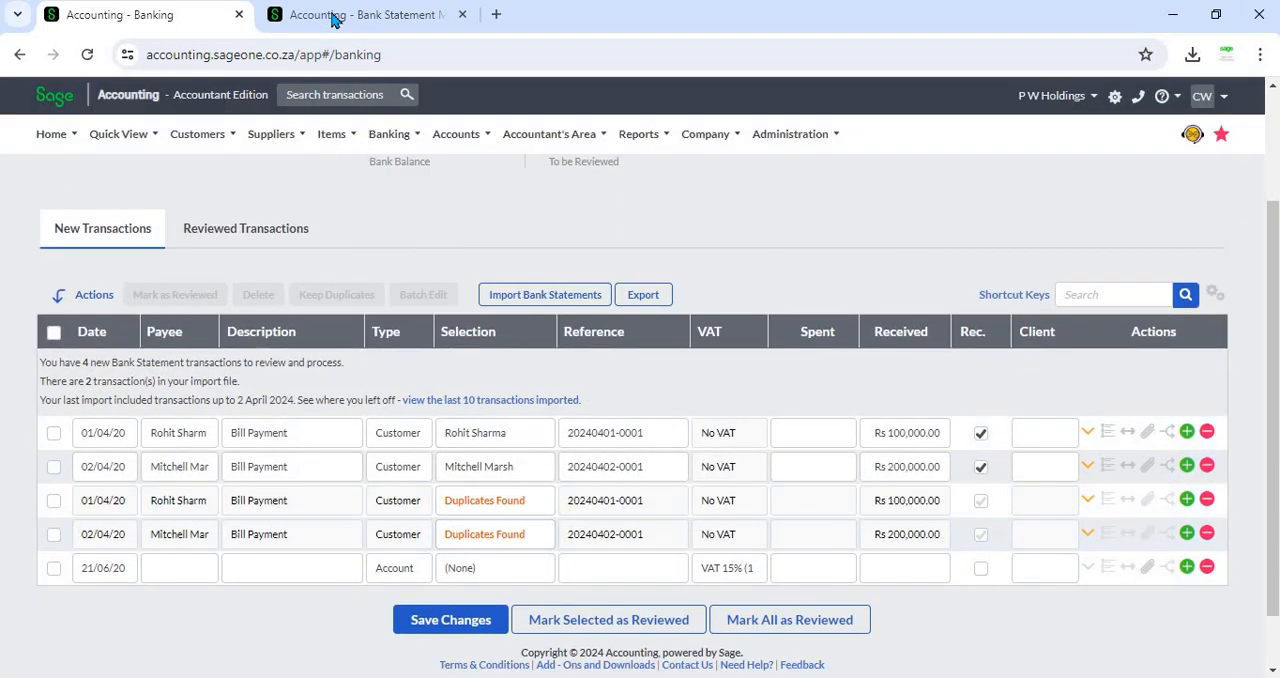
pyautogui.click(334, 16)
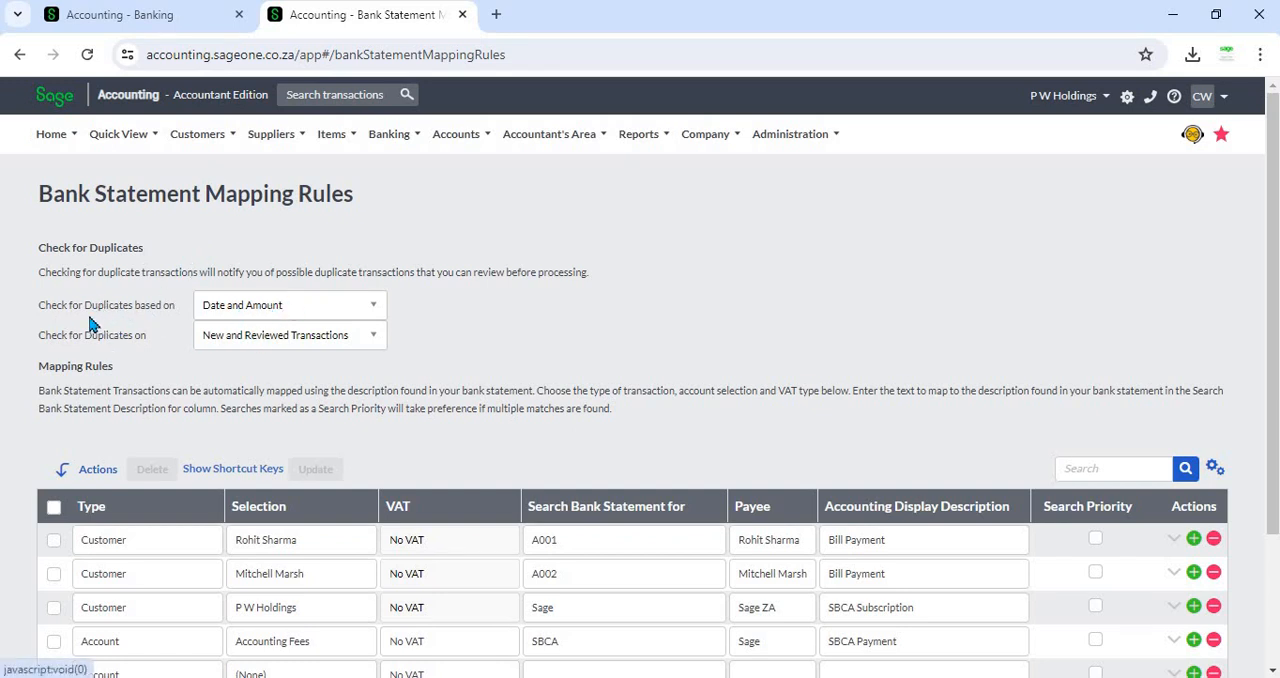
pyautogui.click(314, 309)
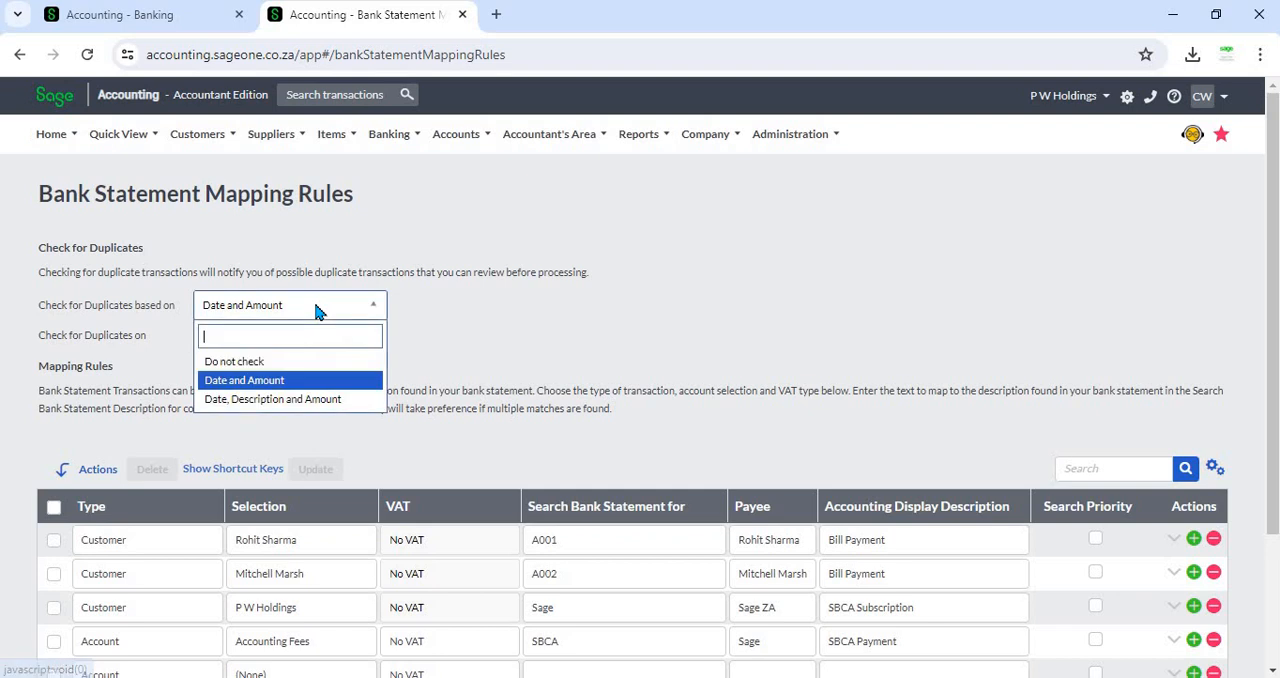
pyautogui.click(341, 381)
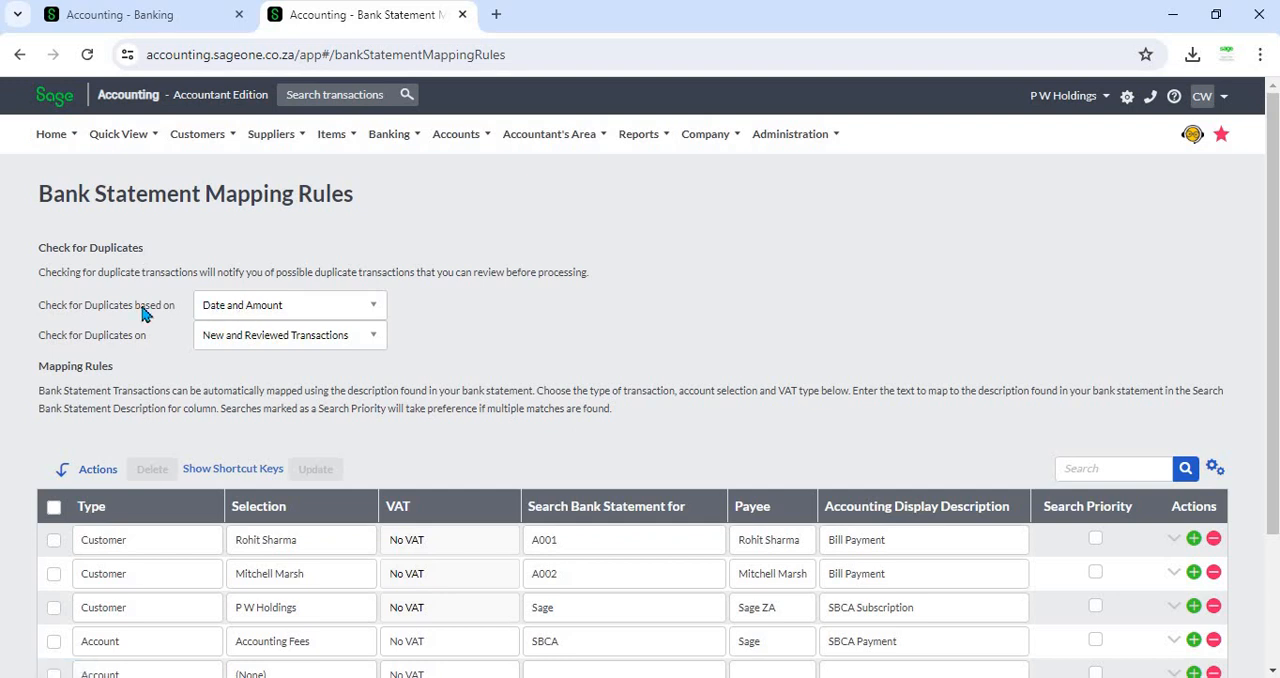
pyautogui.click(181, 20)
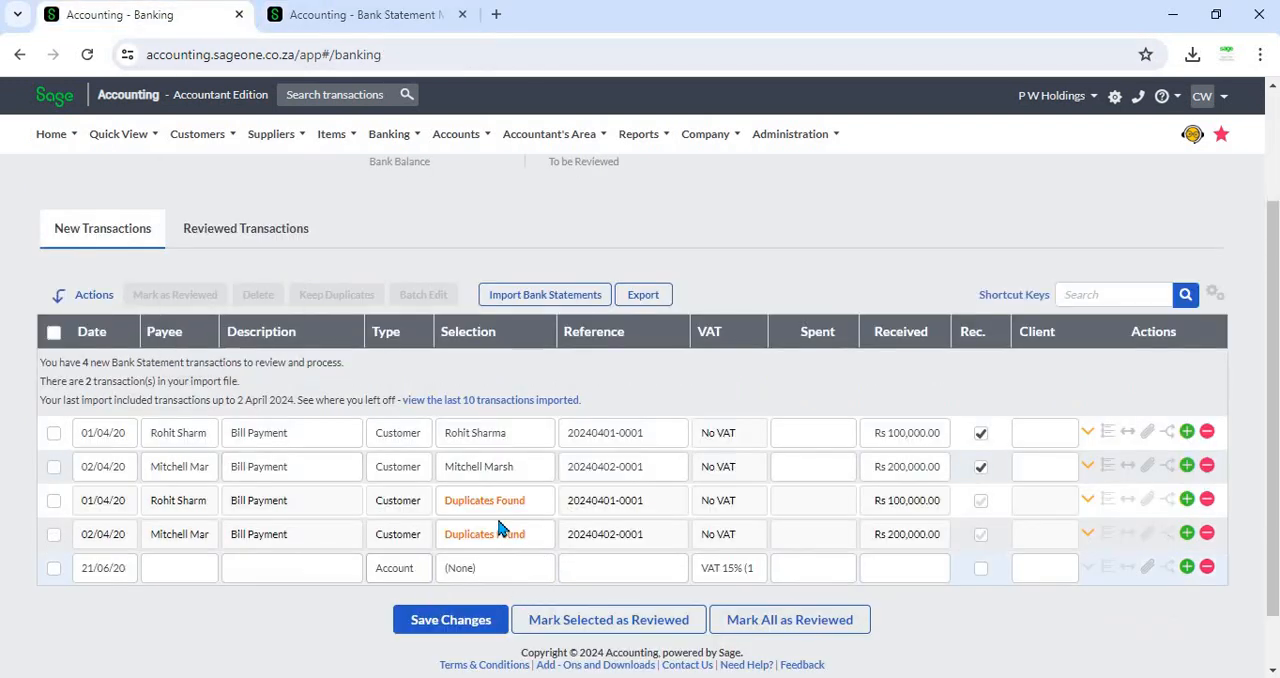
pyautogui.click(336, 18)
# - Try switching the duplicate-check basis to Date, Description and Amount, then return it to Date and Amount
pyautogui.click(357, 307)
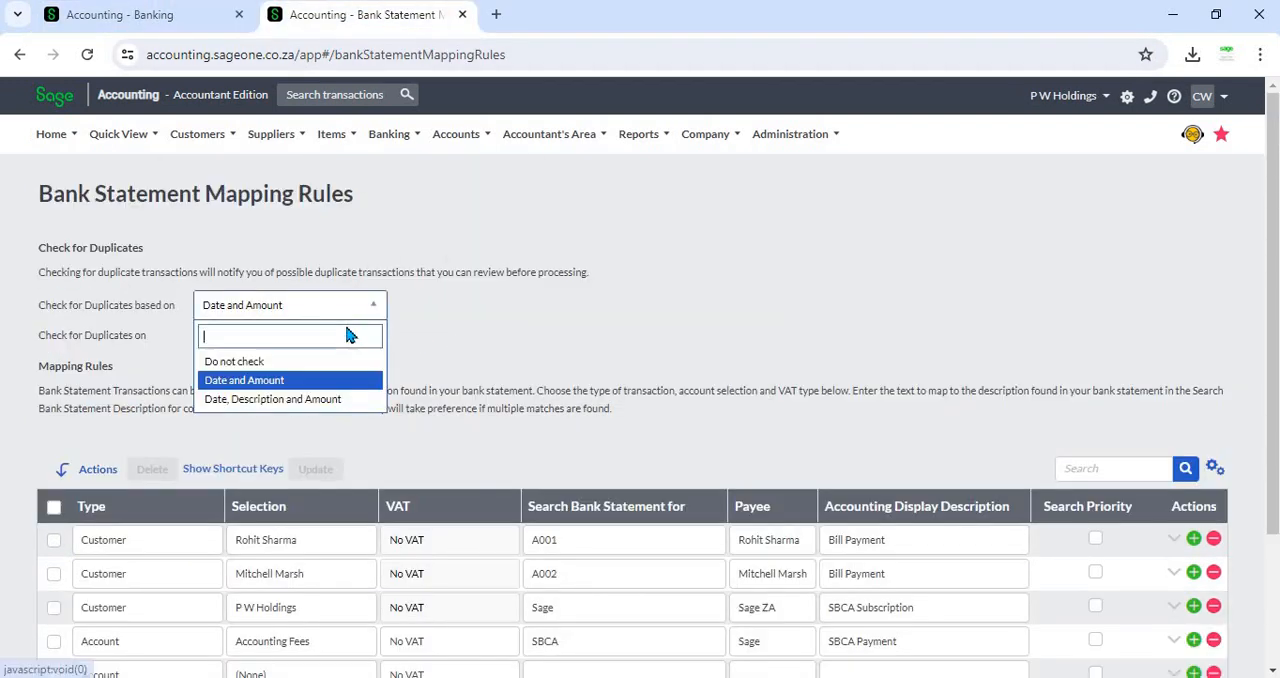
pyautogui.click(336, 400)
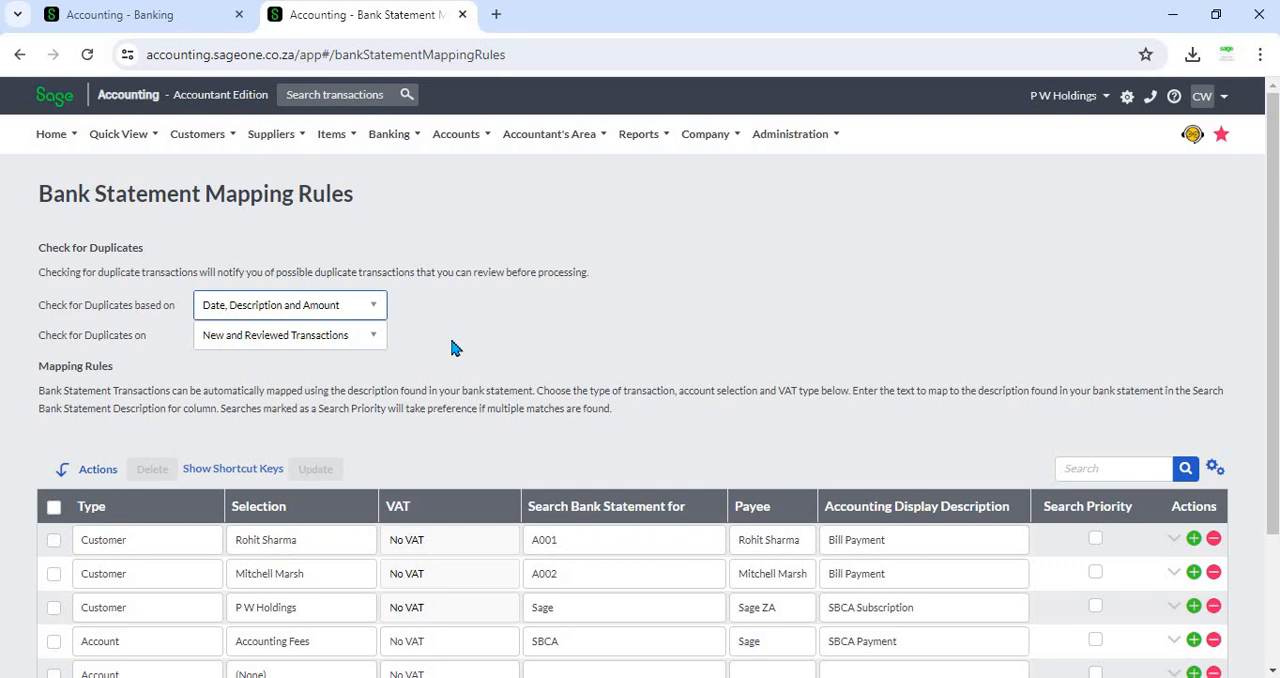
pyautogui.click(355, 304)
pyautogui.click(338, 384)
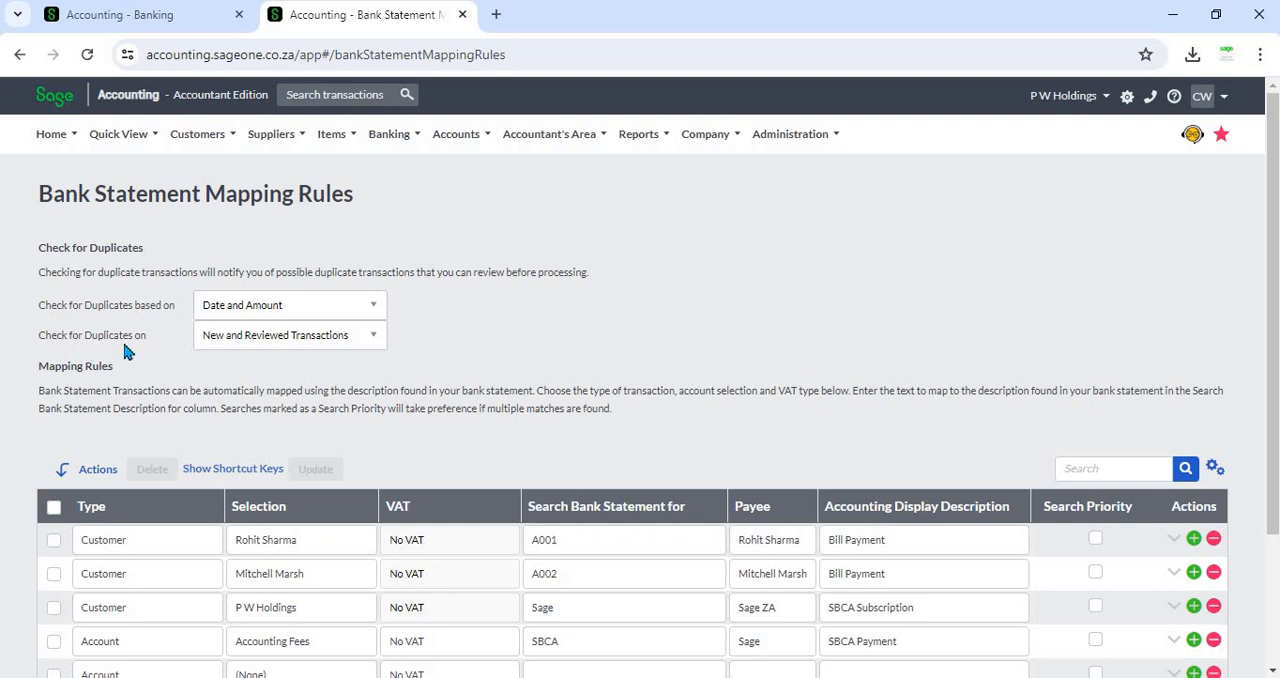
# - Compare the 'Check for Duplicates on' options against the new and reviewed transactions on the Banking page
pyautogui.click(245, 336)
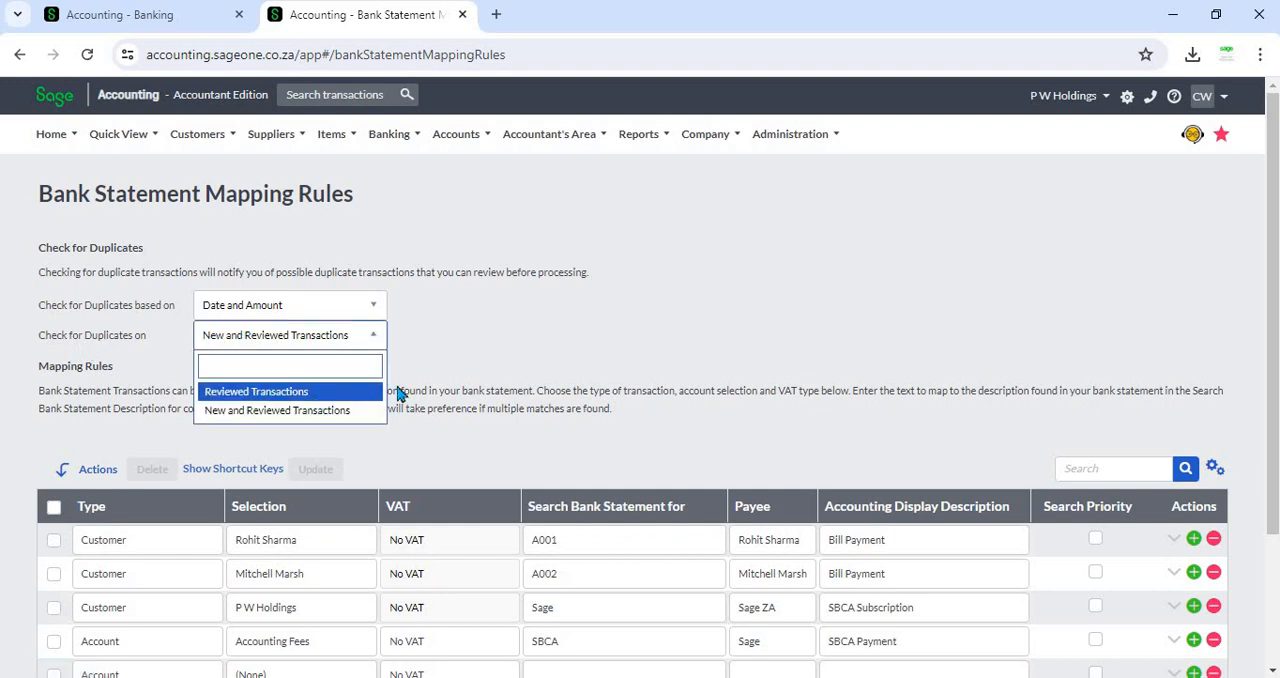
pyautogui.click(506, 318)
pyautogui.click(140, 15)
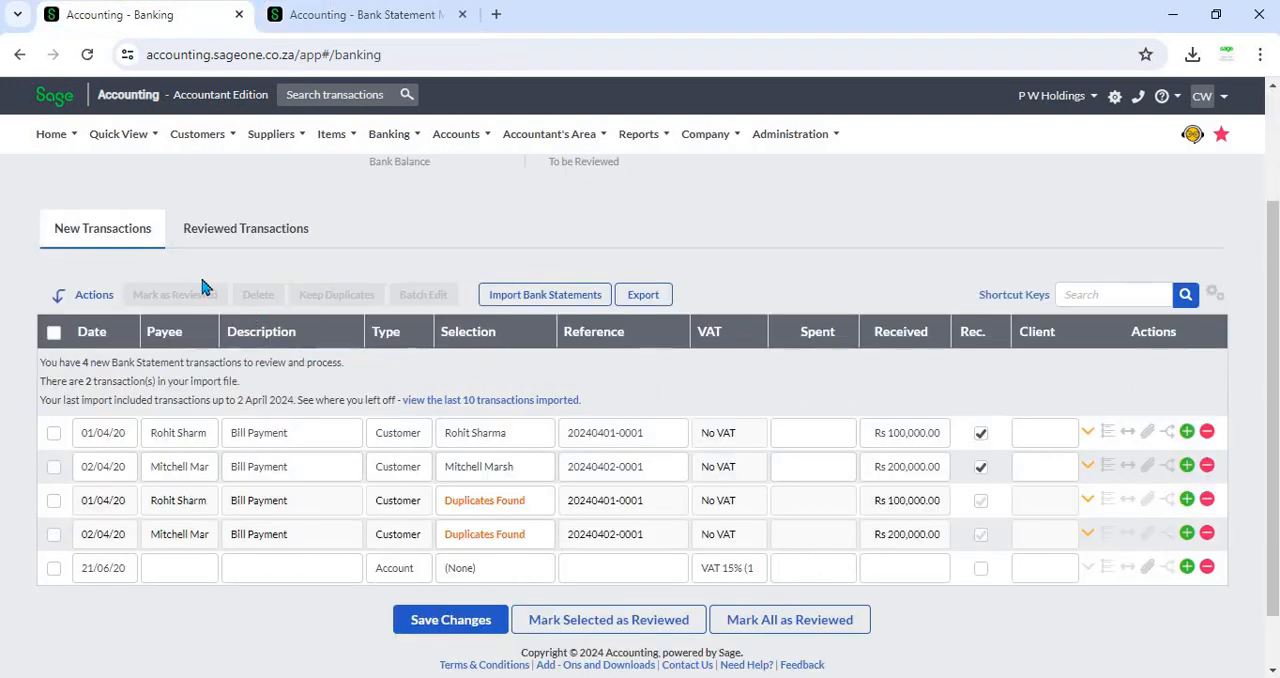
pyautogui.click(229, 240)
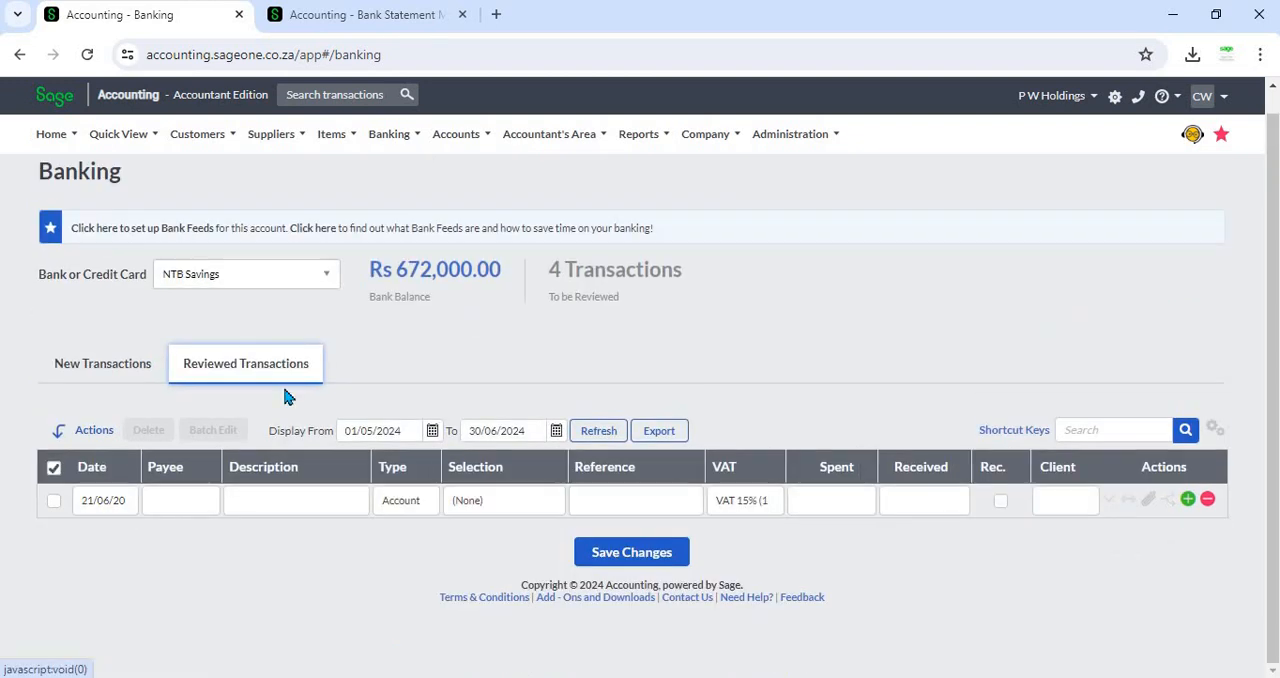
pyautogui.click(140, 370)
pyautogui.click(343, 16)
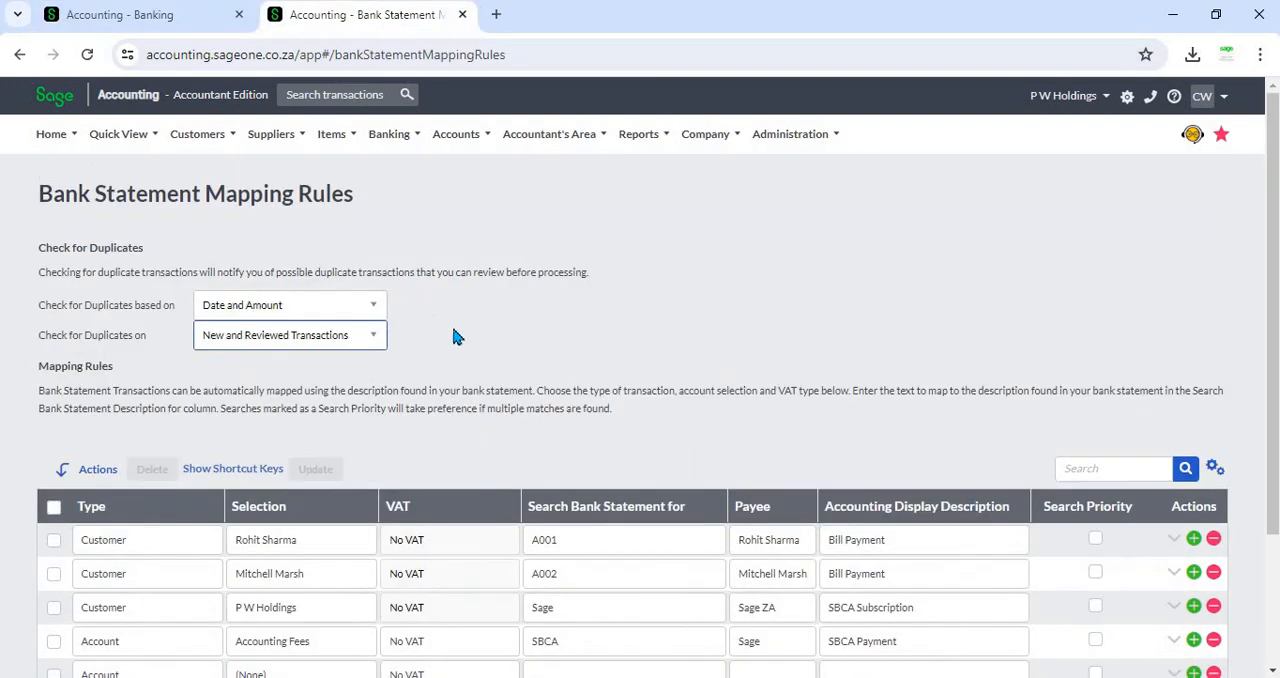
pyautogui.click(262, 345)
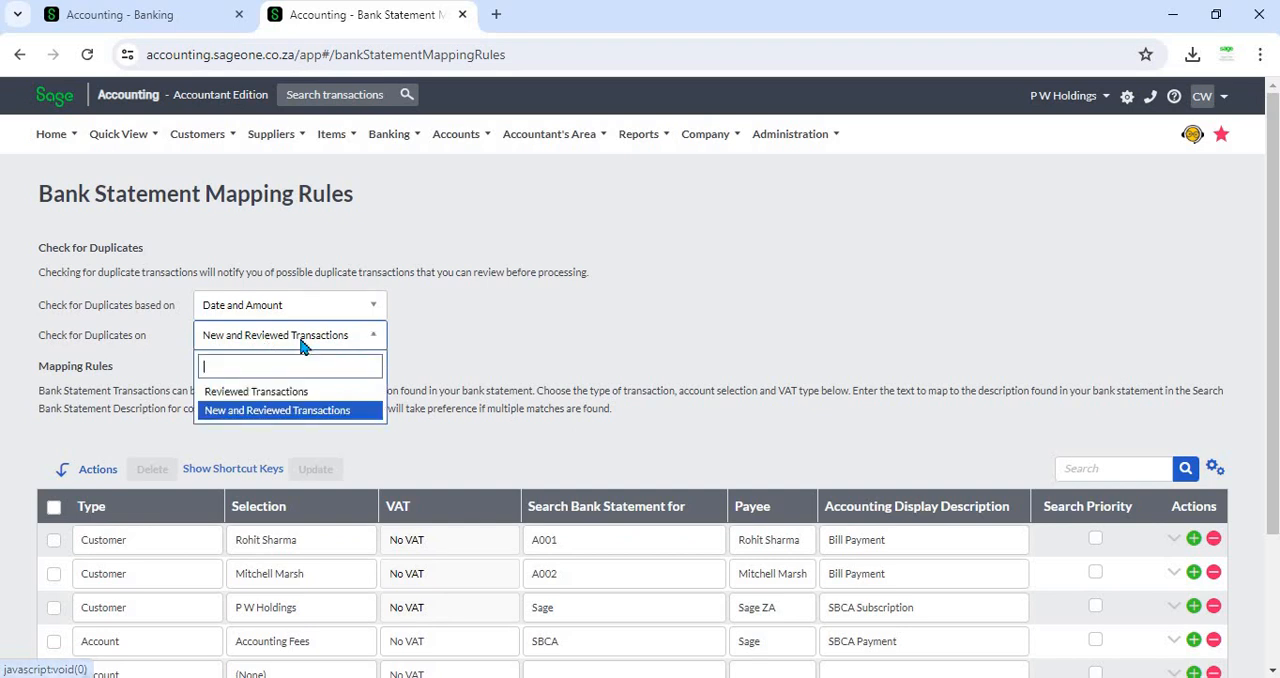
pyautogui.click(142, 16)
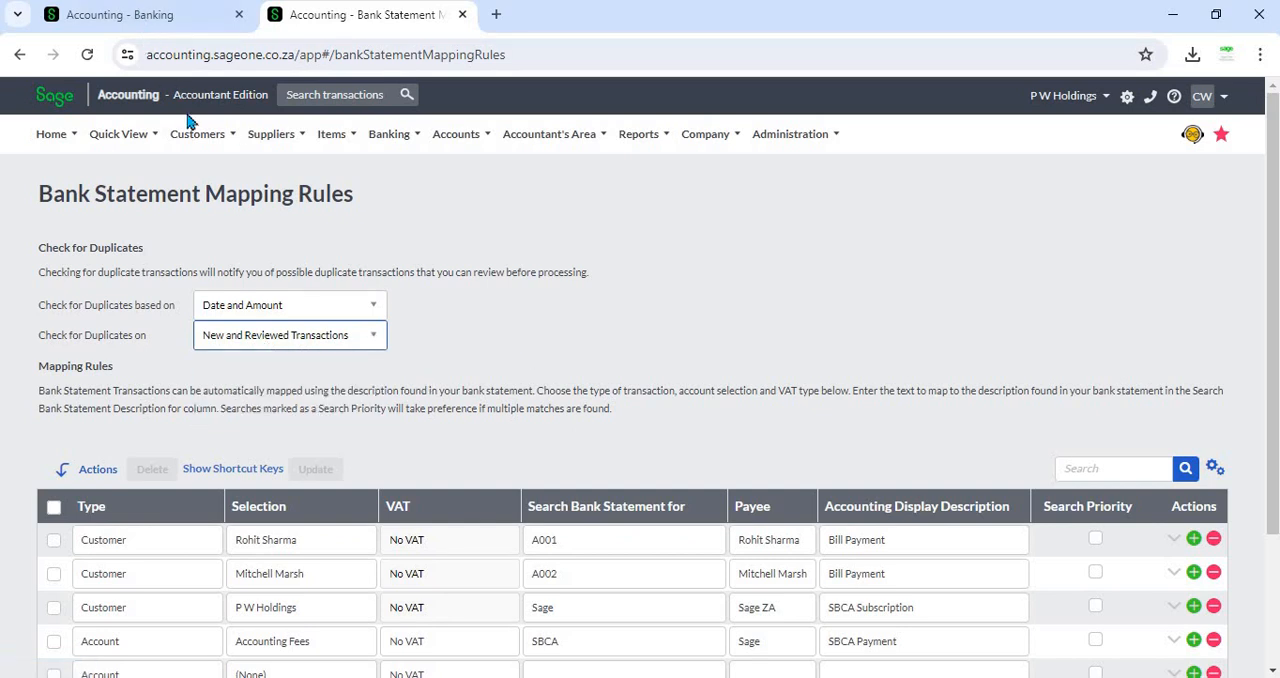
pyautogui.click(246, 376)
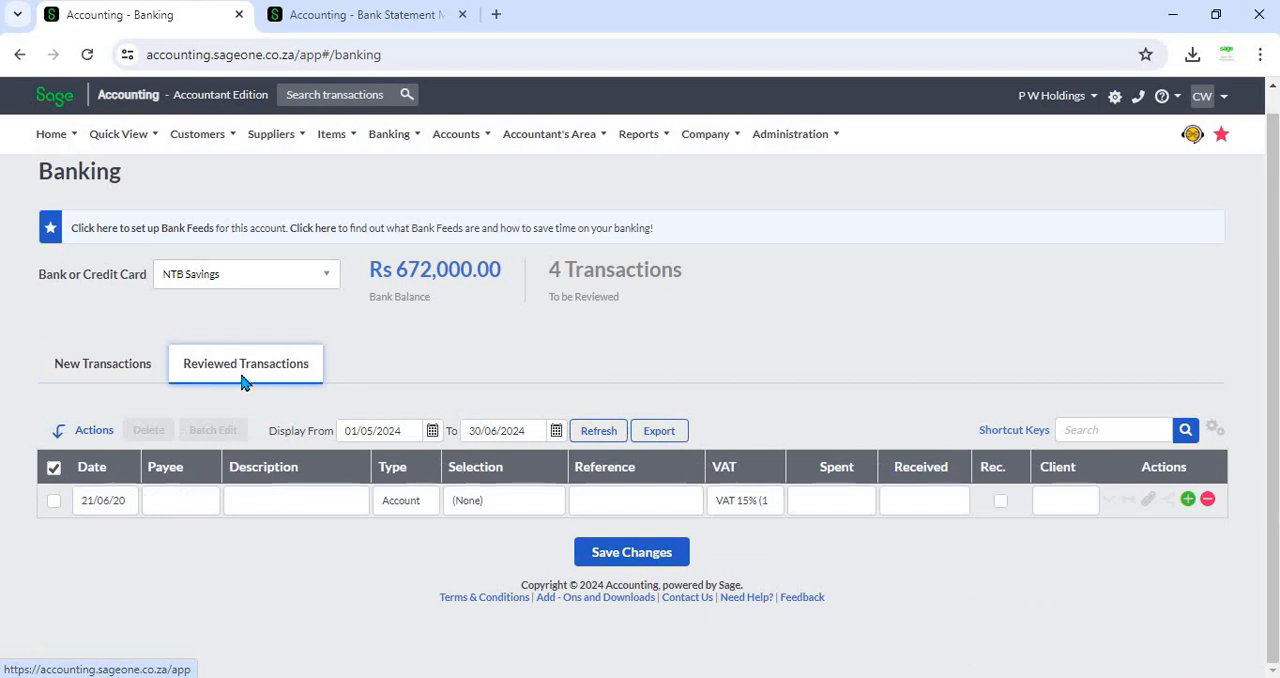
pyautogui.click(120, 376)
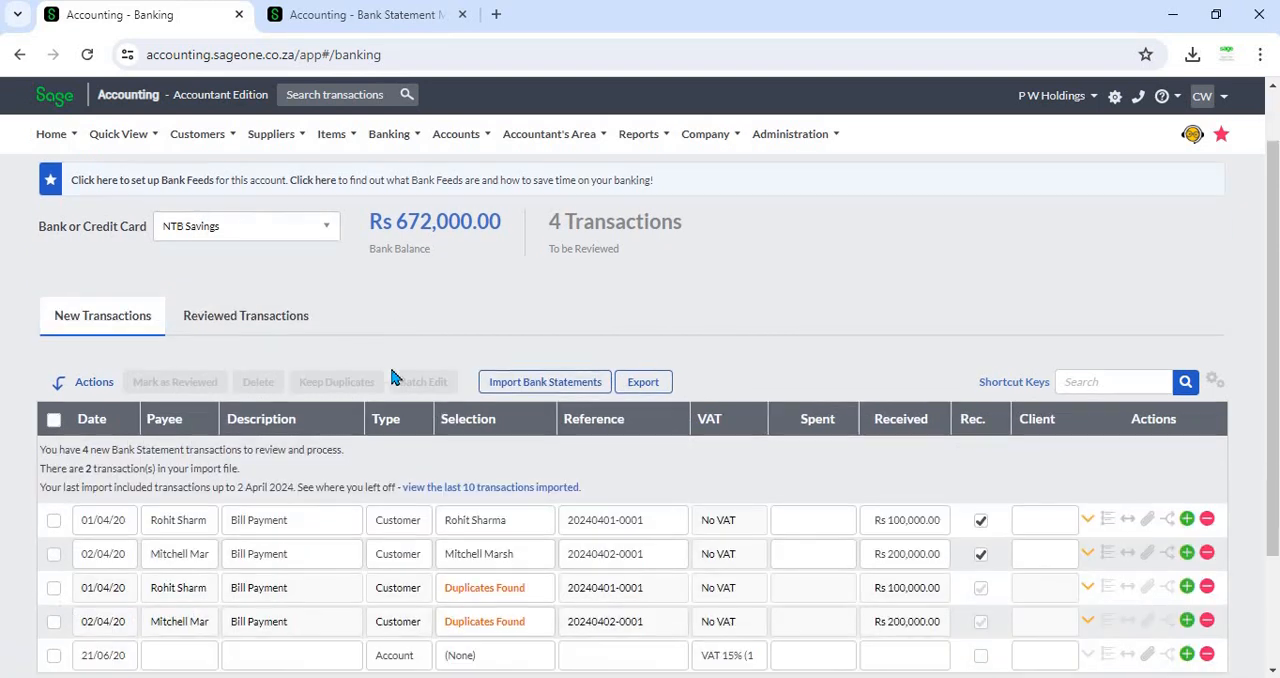
# - Review the flagged duplicate bank transactions and open the details of the first Rohit Sharma duplicate
pyautogui.scroll(-2, 391, 374)
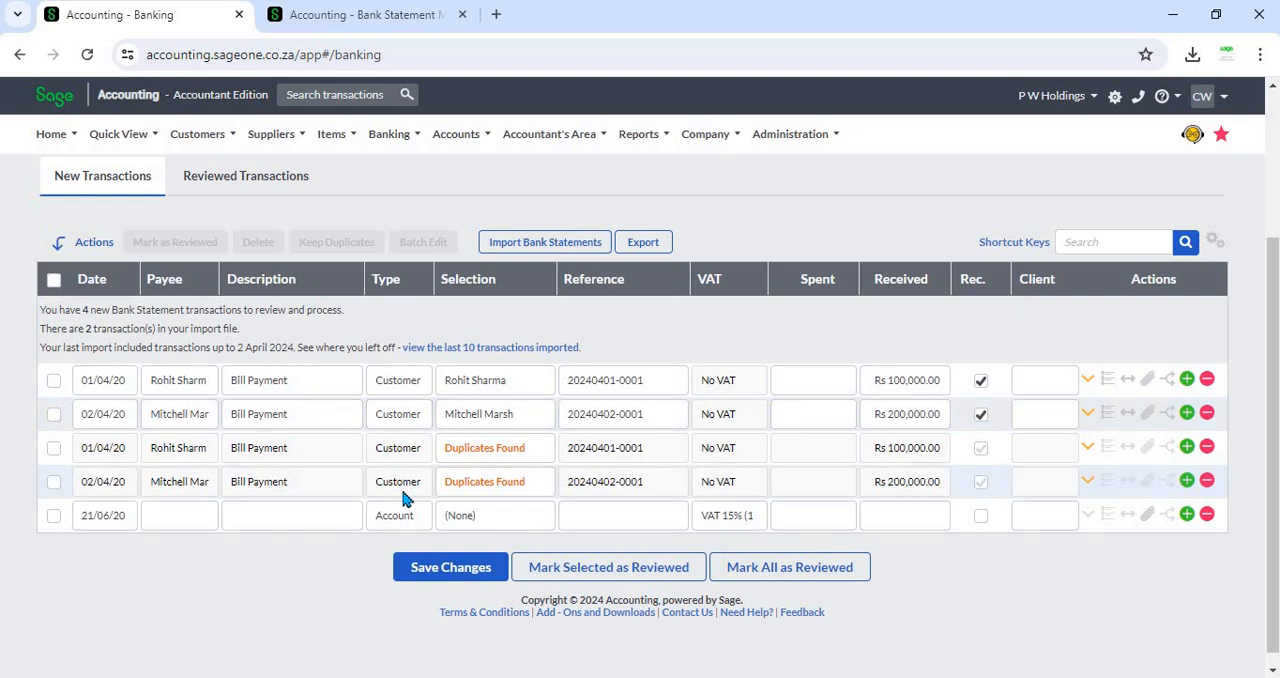
pyautogui.scroll(1, 403, 497)
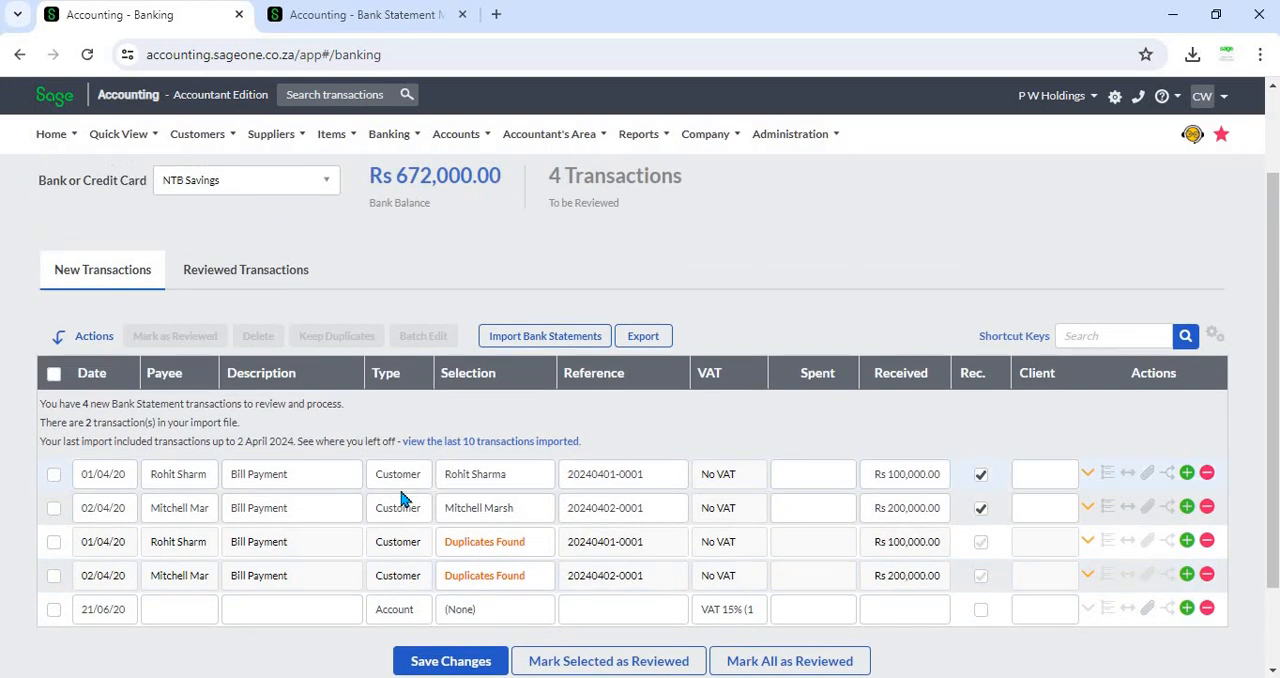
pyautogui.scroll(1, 403, 497)
pyautogui.click(365, 16)
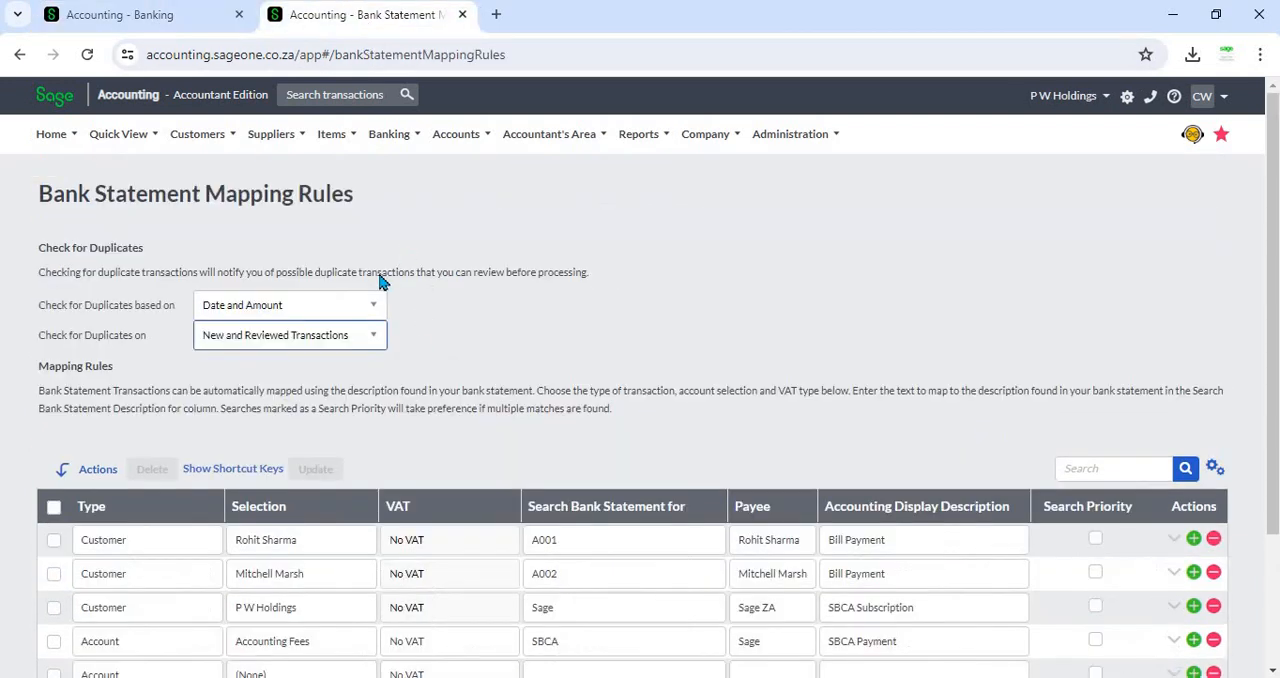
pyautogui.click(162, 20)
pyautogui.scroll(-1, 460, 512)
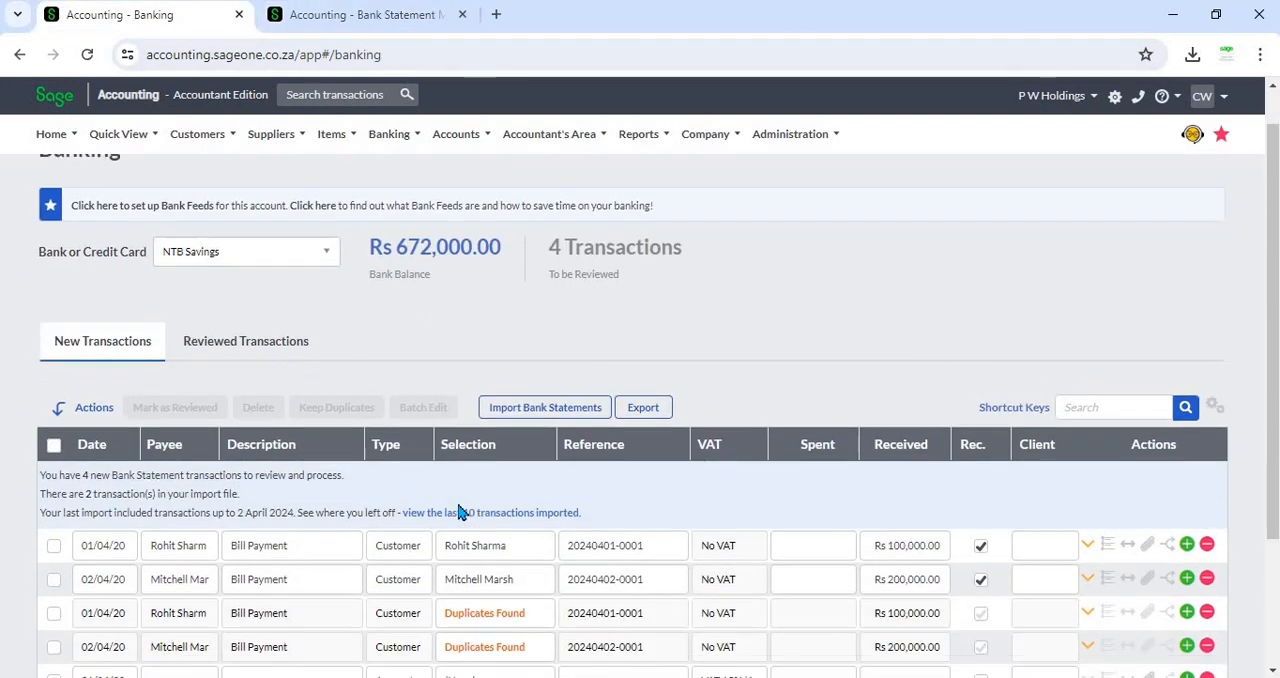
pyautogui.scroll(-2, 460, 512)
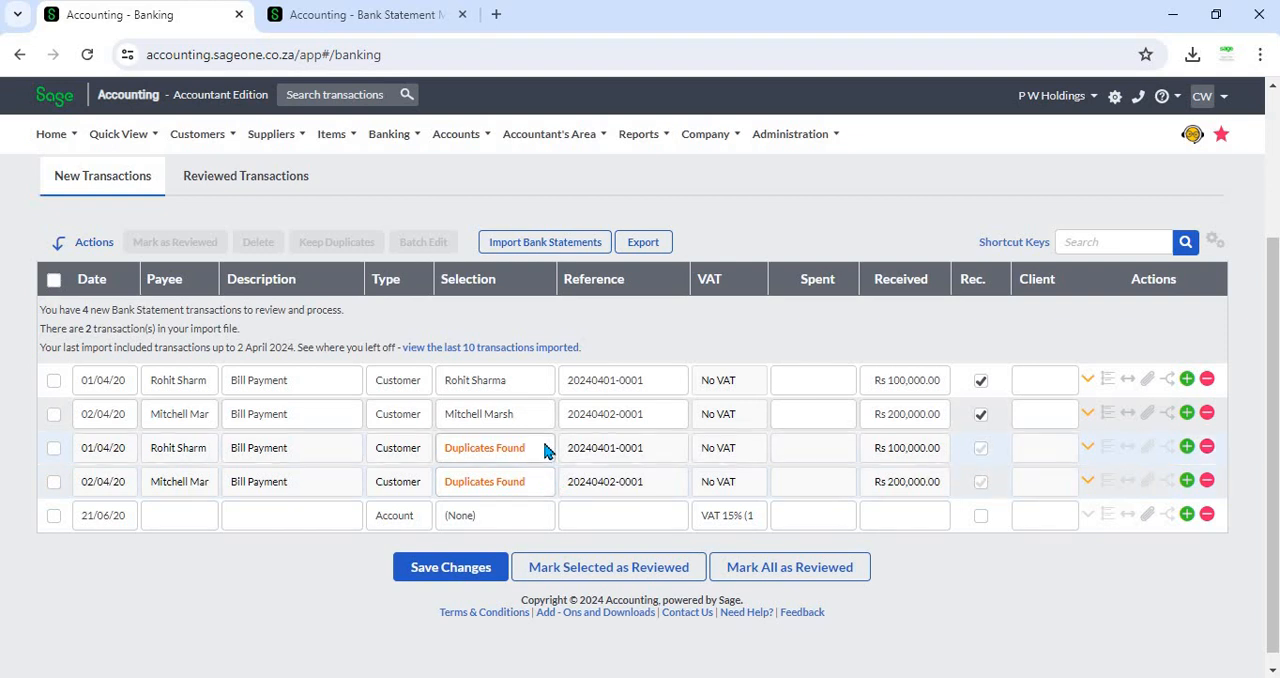
pyautogui.click(511, 450)
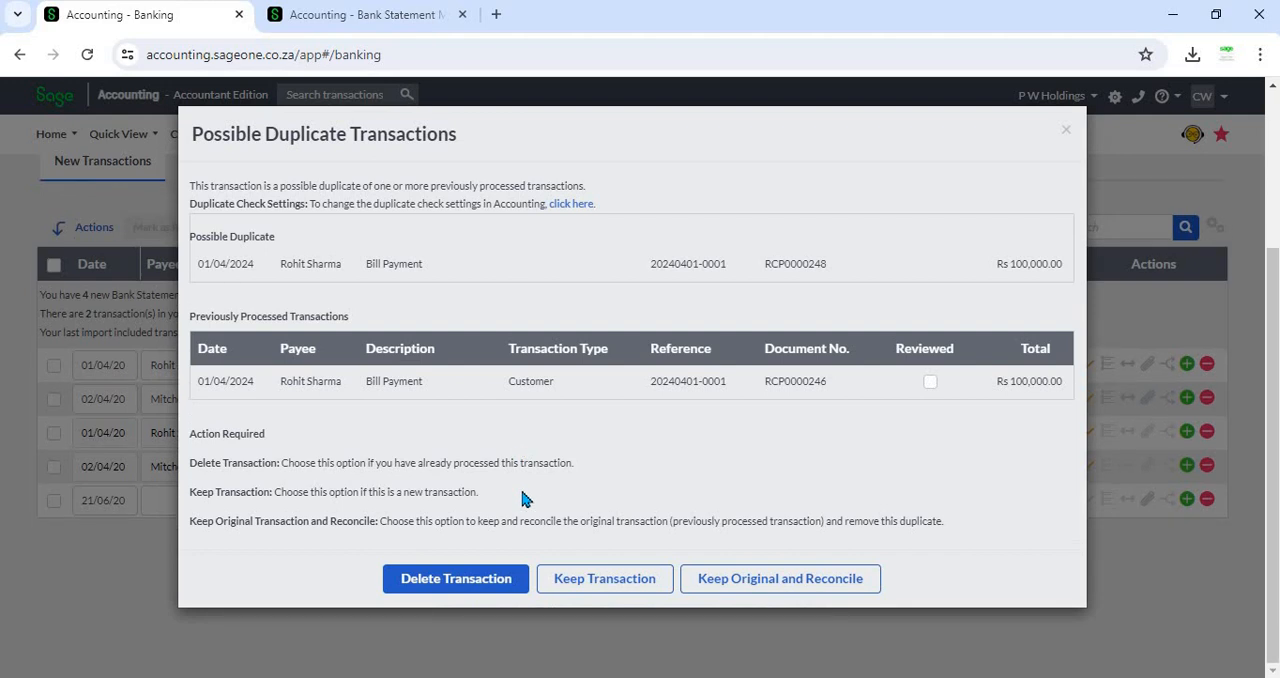
pyautogui.click(468, 590)
pyautogui.click(1066, 129)
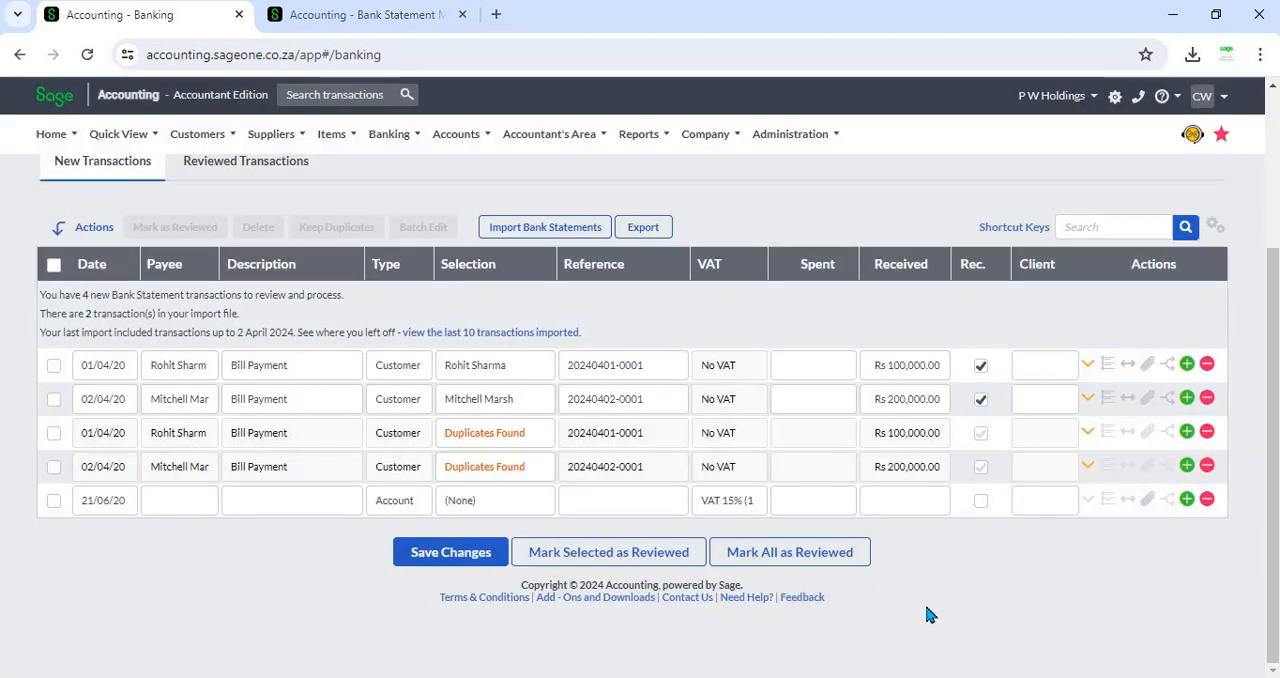
# - Sort the mapping rules by Type and then by Selection in descending order
pyautogui.scroll(2, 457, 305)
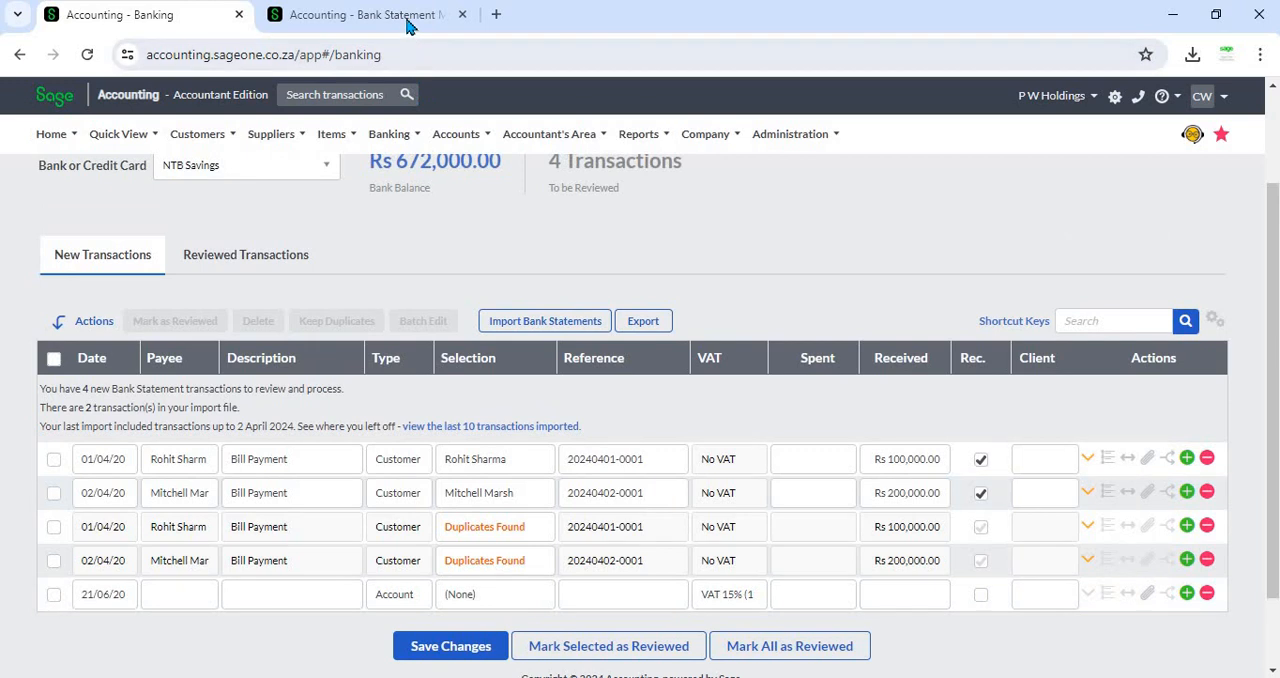
pyautogui.click(411, 22)
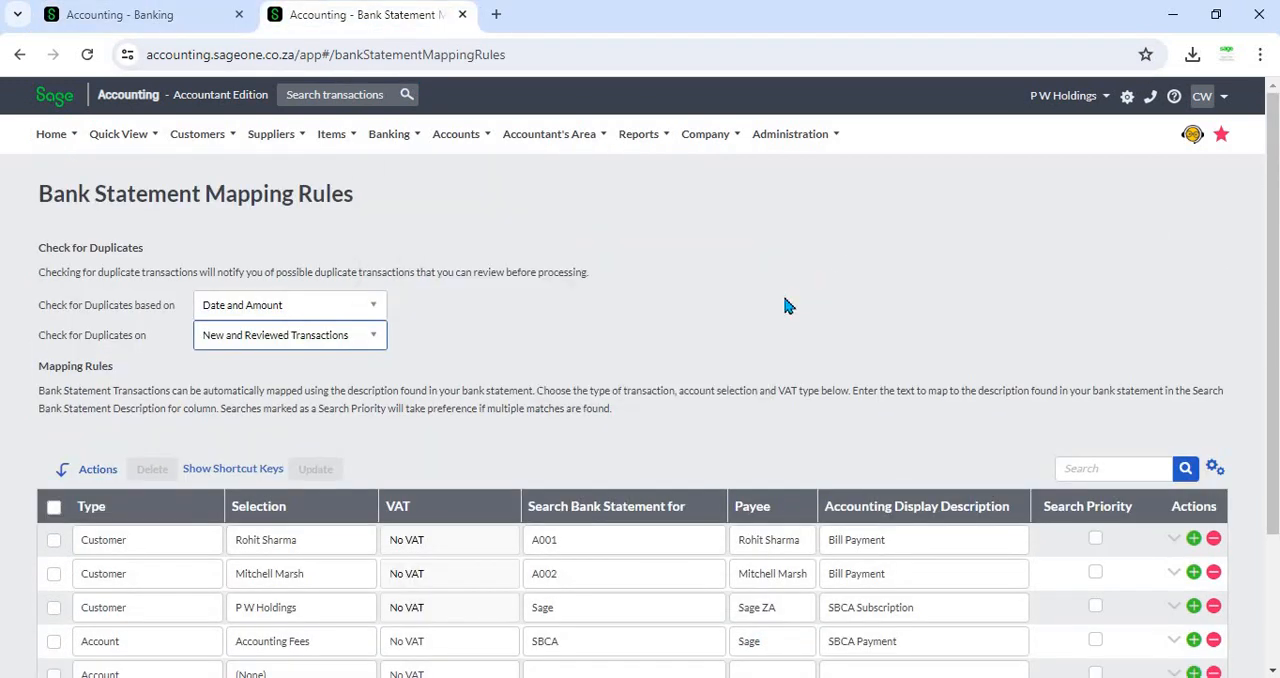
pyautogui.scroll(-2, 760, 330)
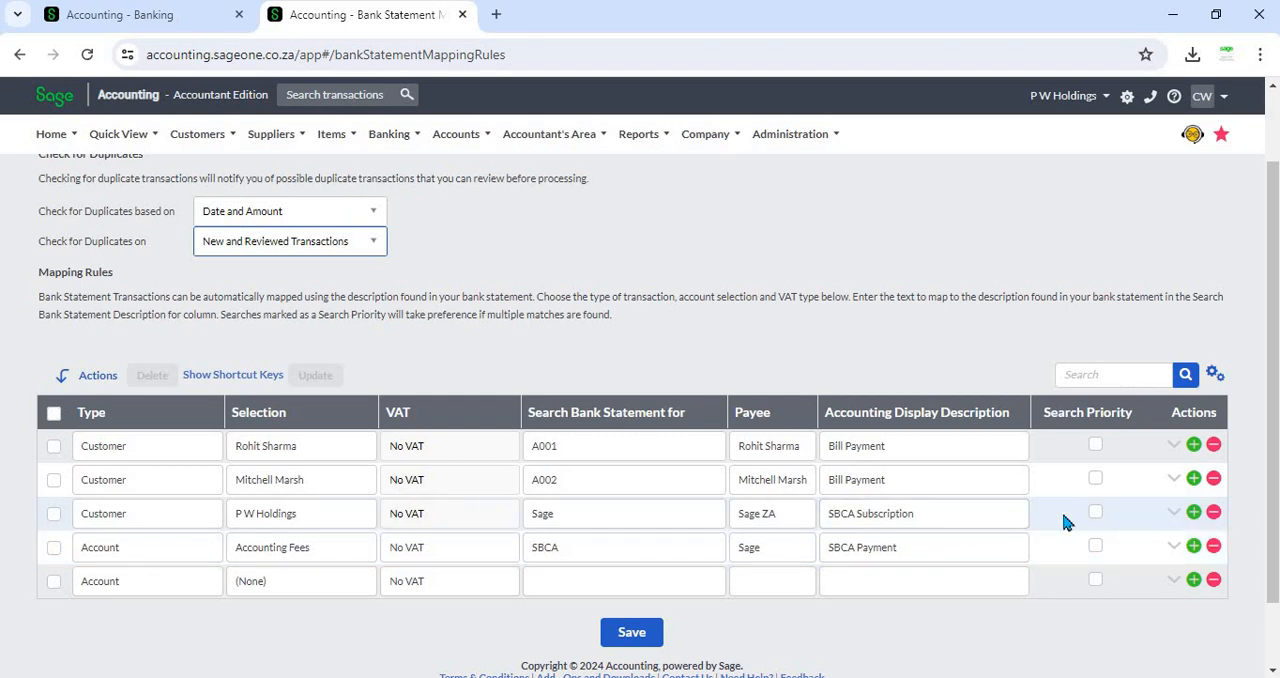
pyautogui.click(158, 417)
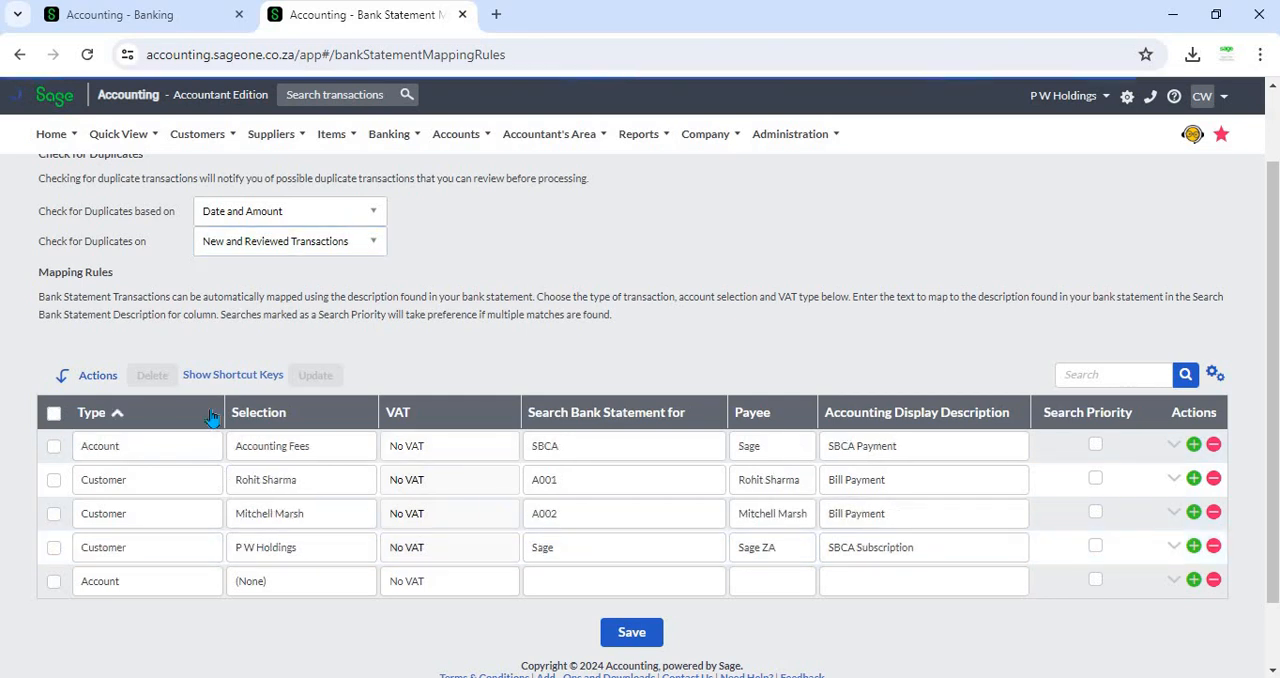
pyautogui.click(260, 415)
pyautogui.click(140, 418)
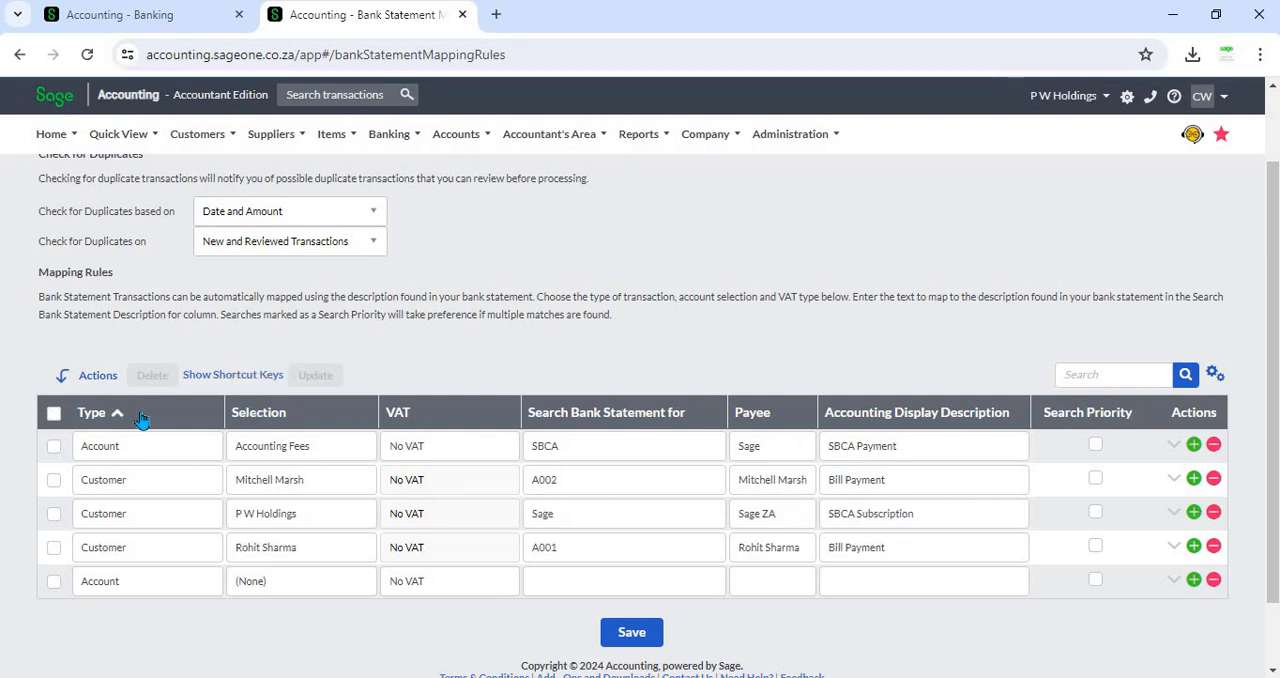
pyautogui.click(140, 418)
pyautogui.click(140, 418)
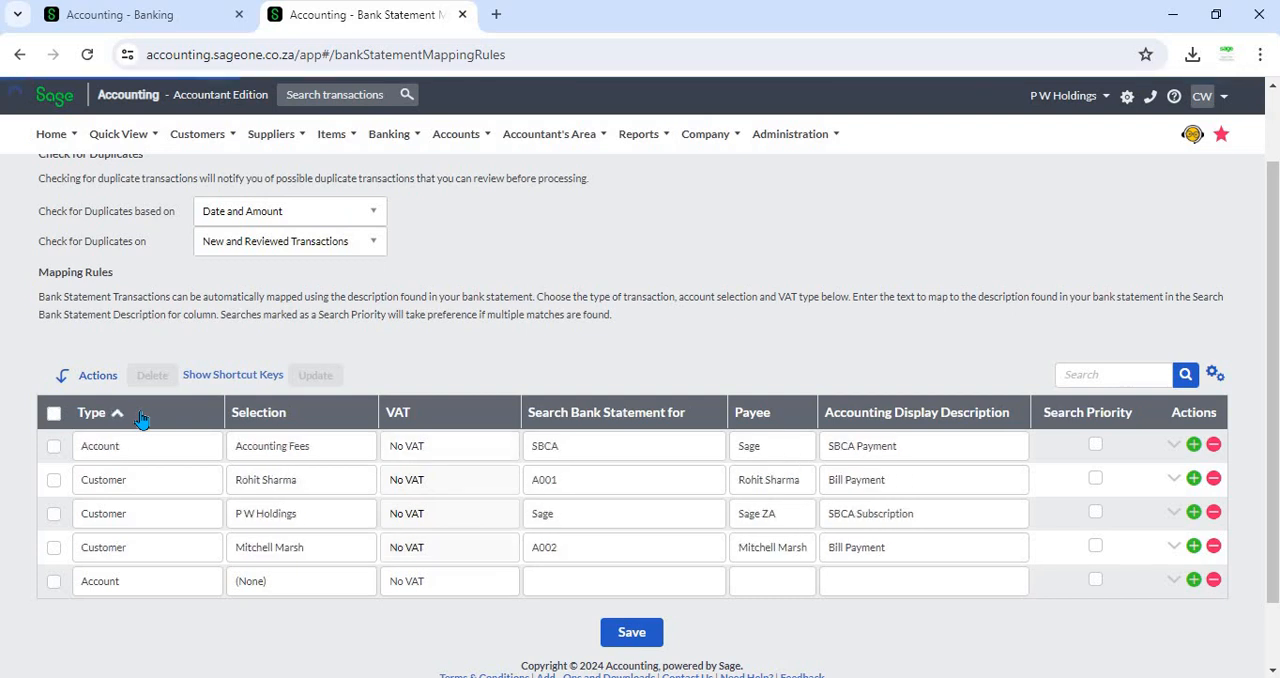
pyautogui.click(287, 418)
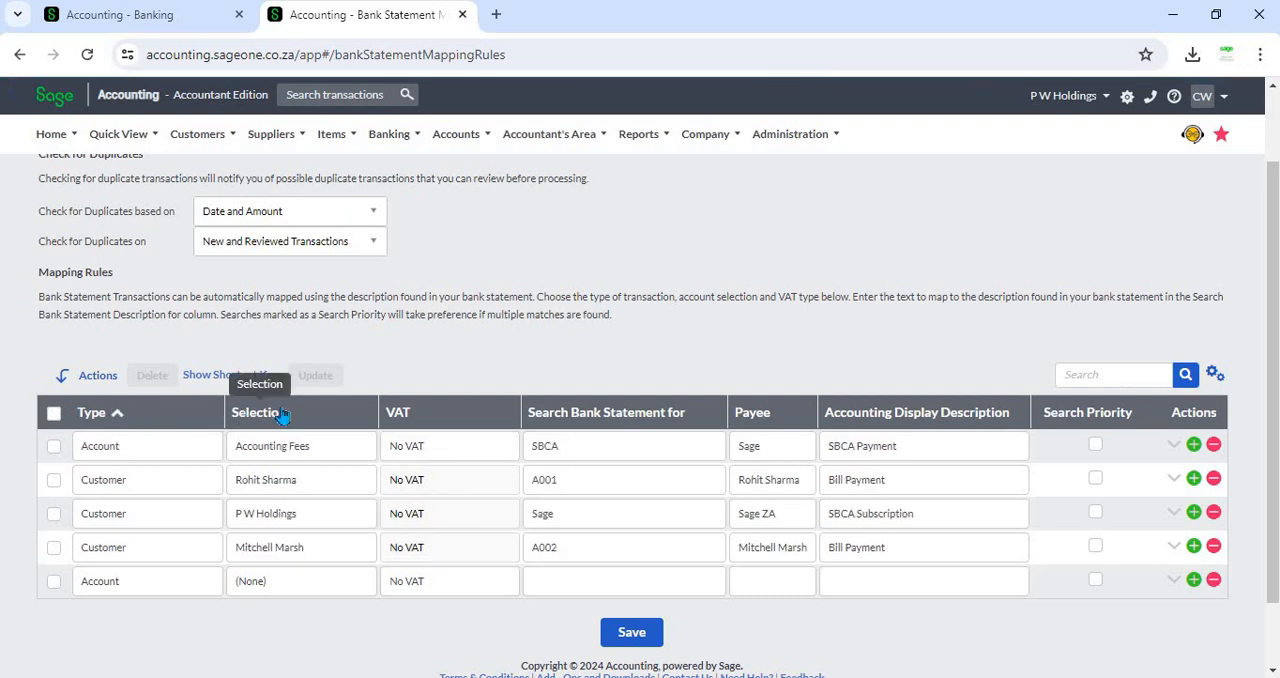
pyautogui.click(289, 418)
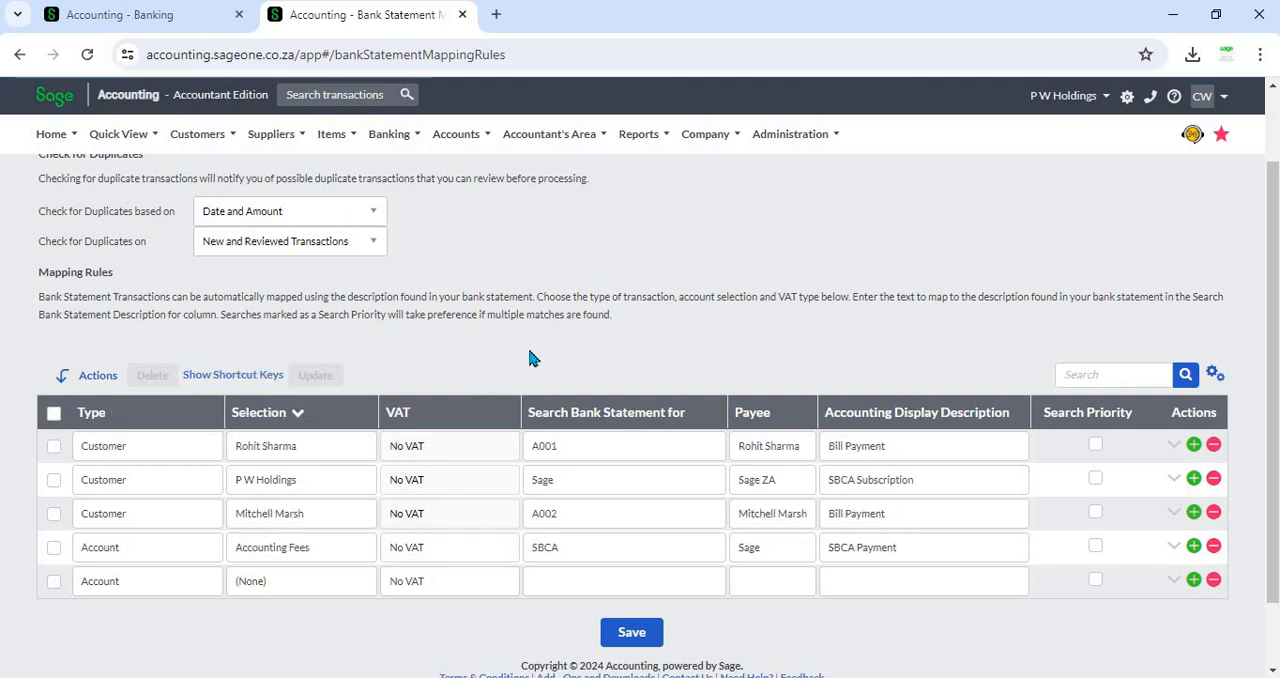
# - Search the mapping rules for P W, then clear the search
pyautogui.click(1113, 371)
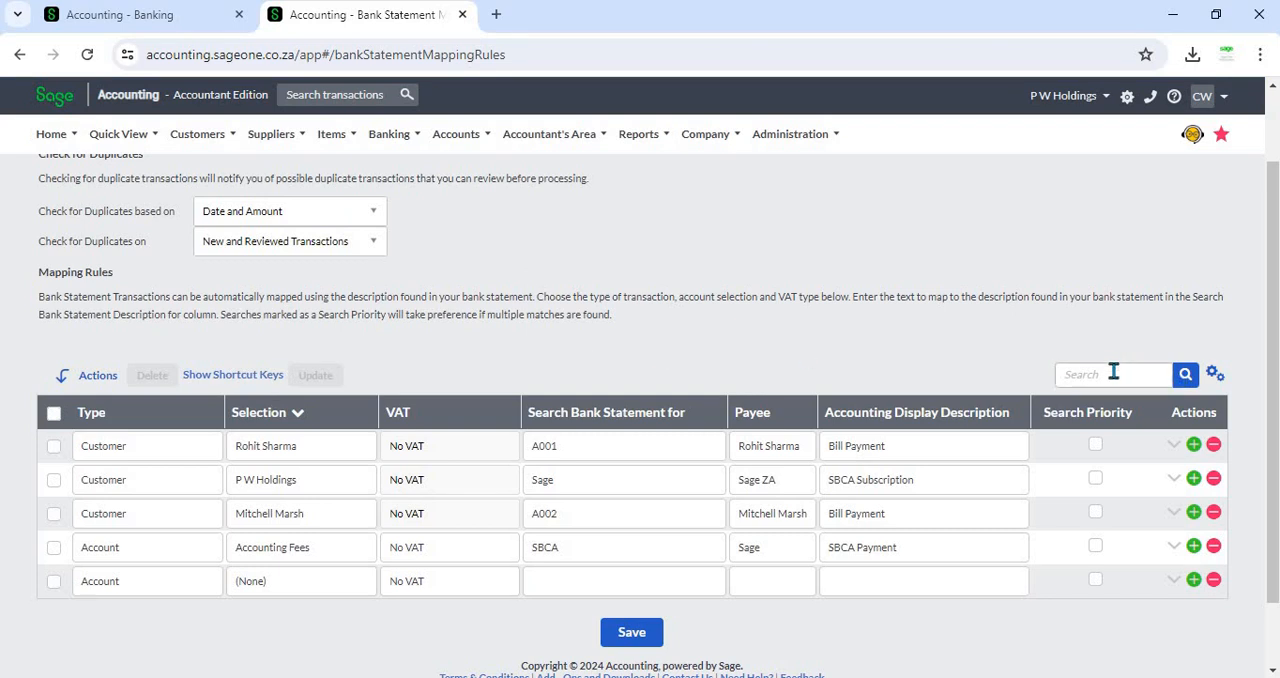
pyautogui.click(1113, 371)
pyautogui.write('P W')
pyautogui.click(1184, 376)
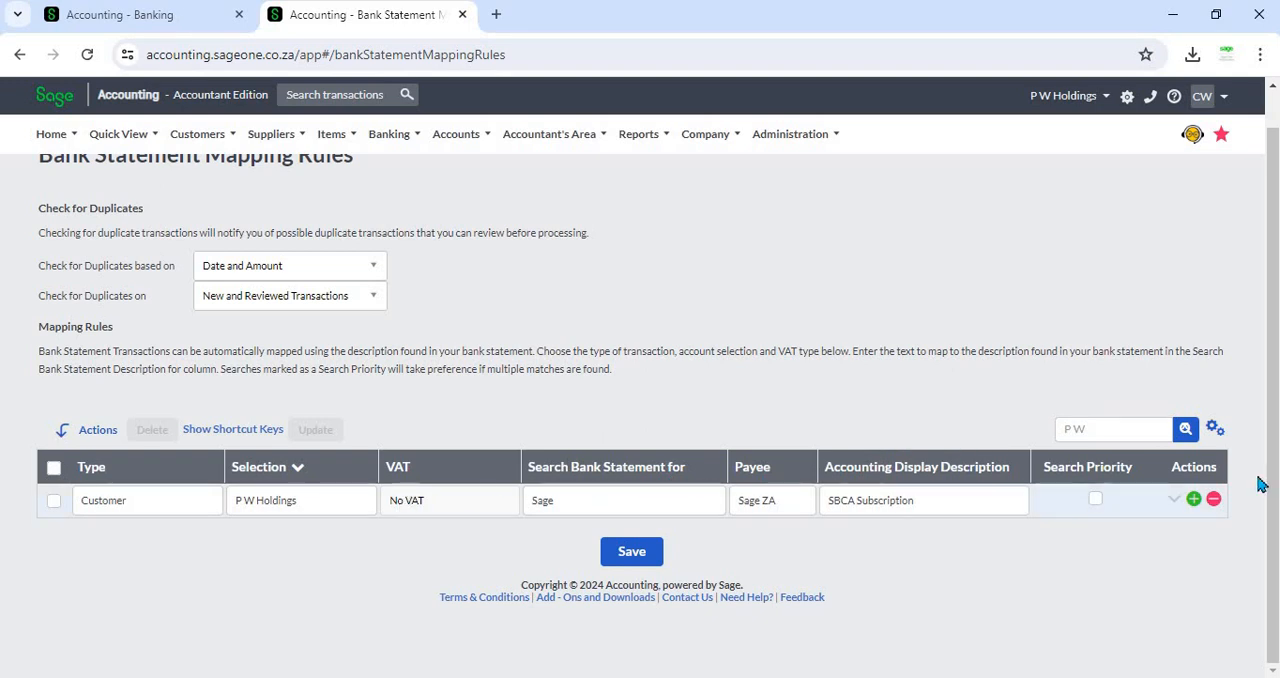
pyautogui.click(1183, 436)
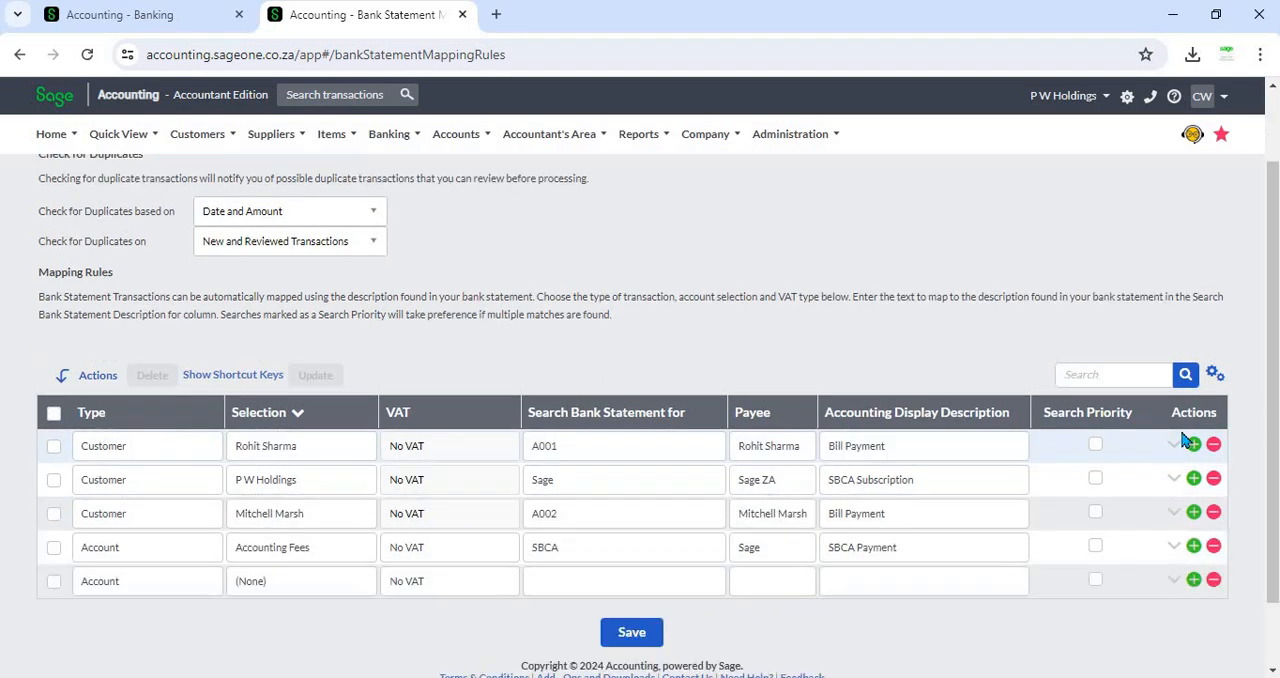
pyautogui.click(1151, 383)
# - Insert a blank rule line below the Mitchell Marsh rule and delete it again
pyautogui.click(1095, 446)
pyautogui.click(1095, 445)
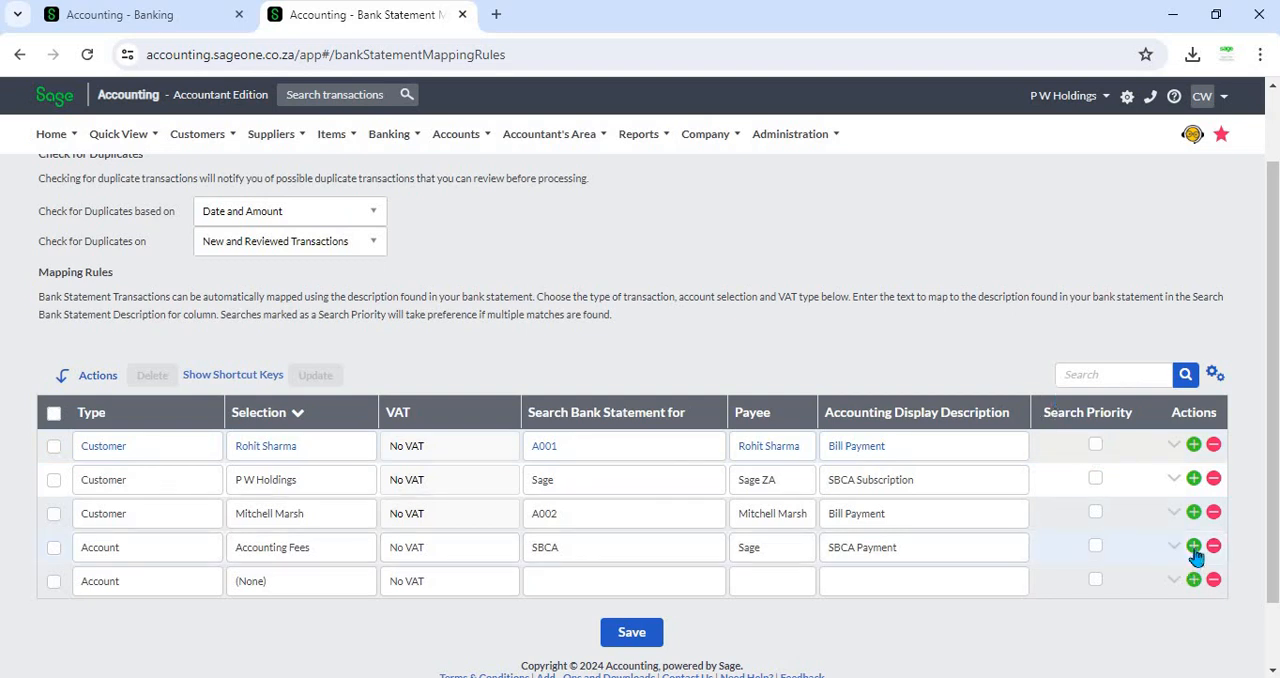
pyautogui.click(1194, 513)
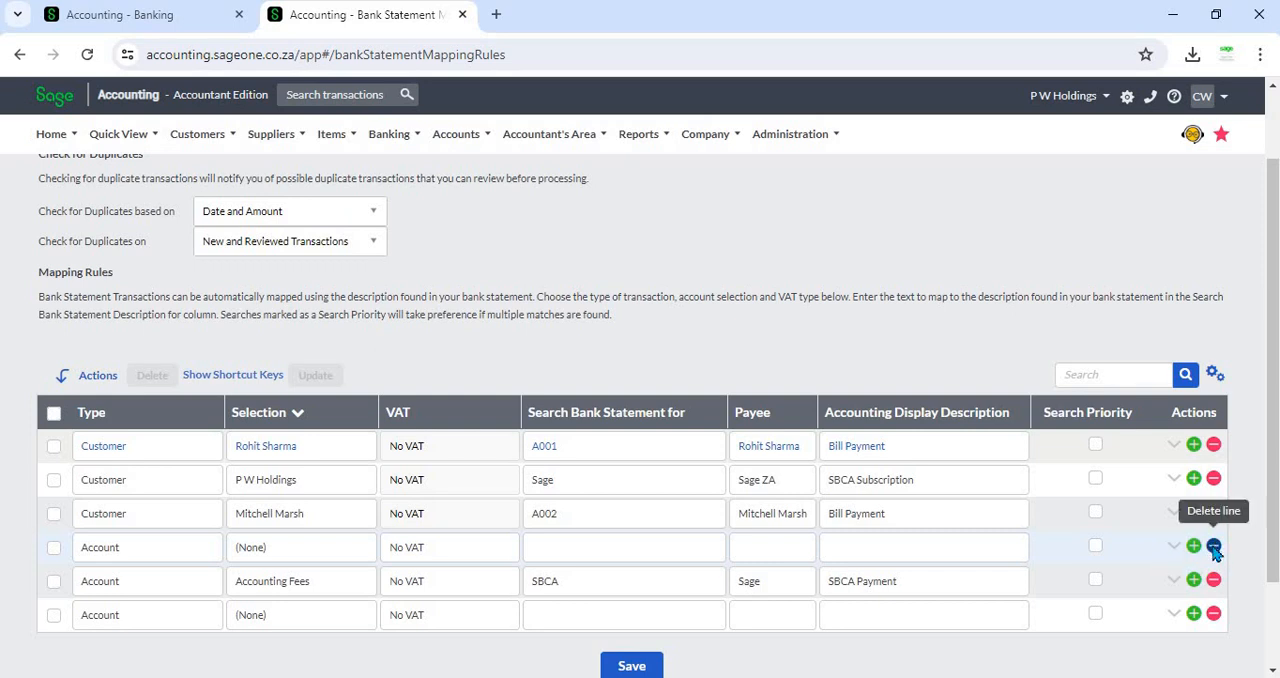
pyautogui.click(1213, 548)
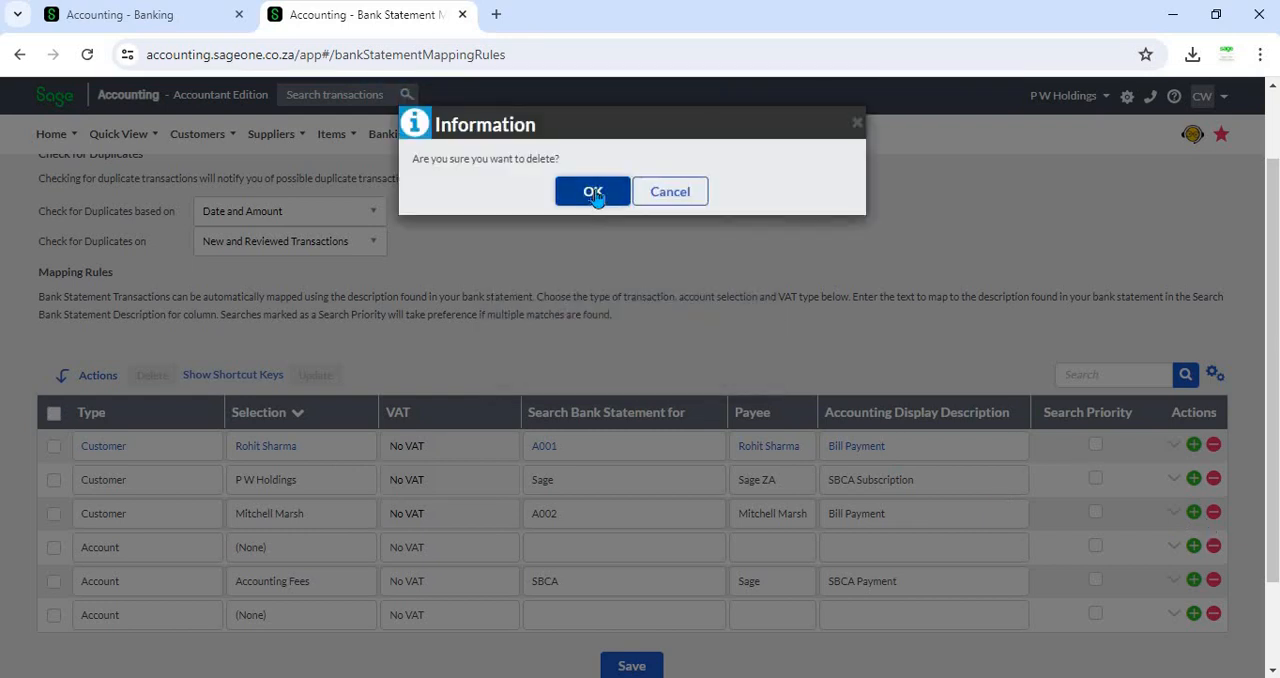
pyautogui.click(594, 194)
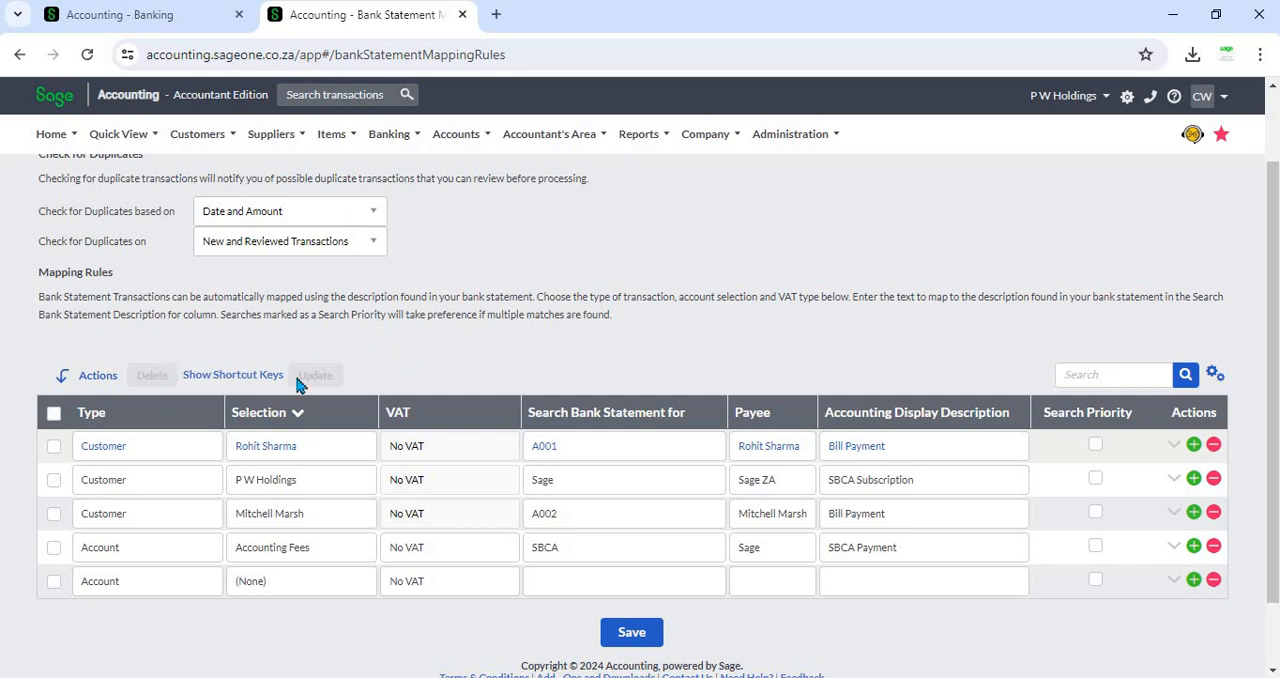
# - Try deleting the Mitchell Marsh and Accounting Fees rules together, cancelling the deletion and deselecting them
pyautogui.click(53, 515)
pyautogui.click(54, 548)
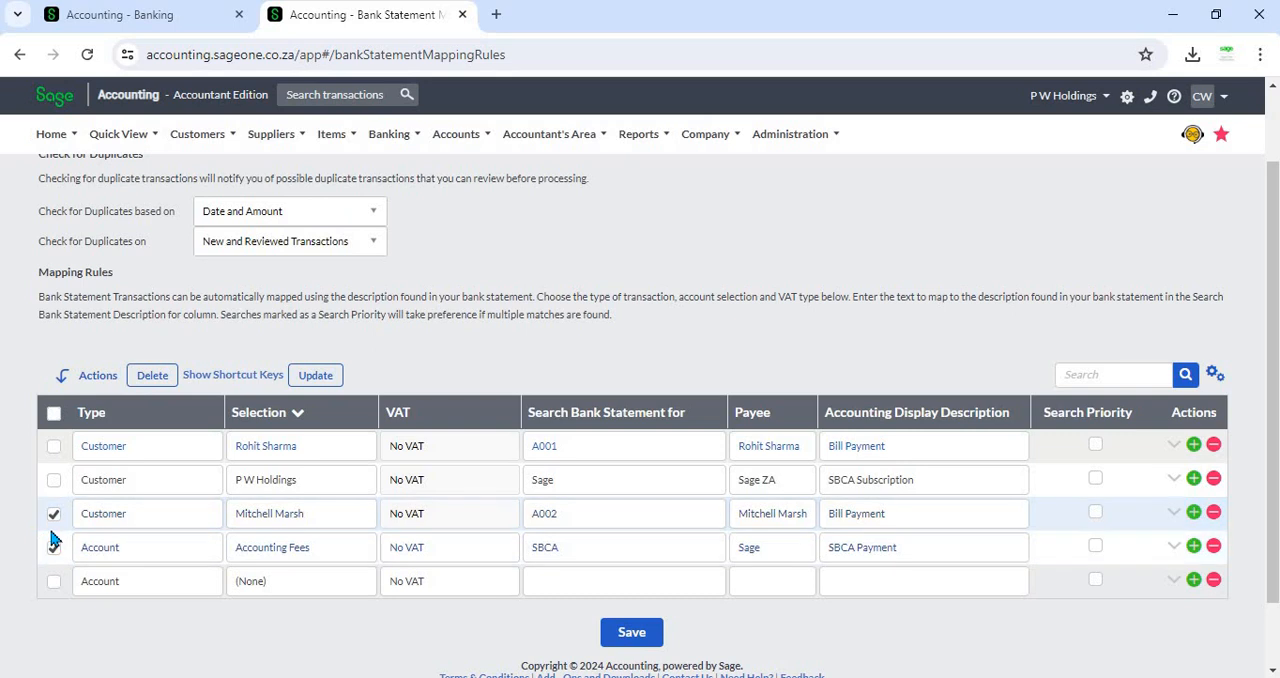
pyautogui.click(150, 376)
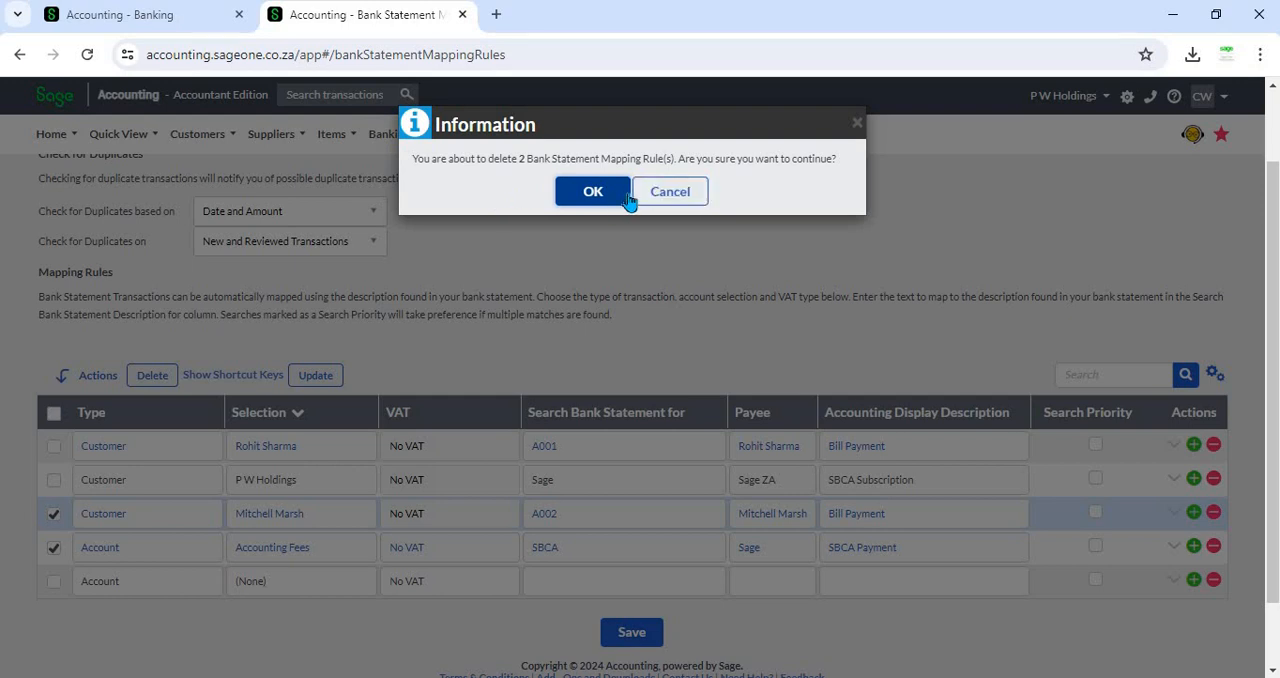
pyautogui.click(670, 192)
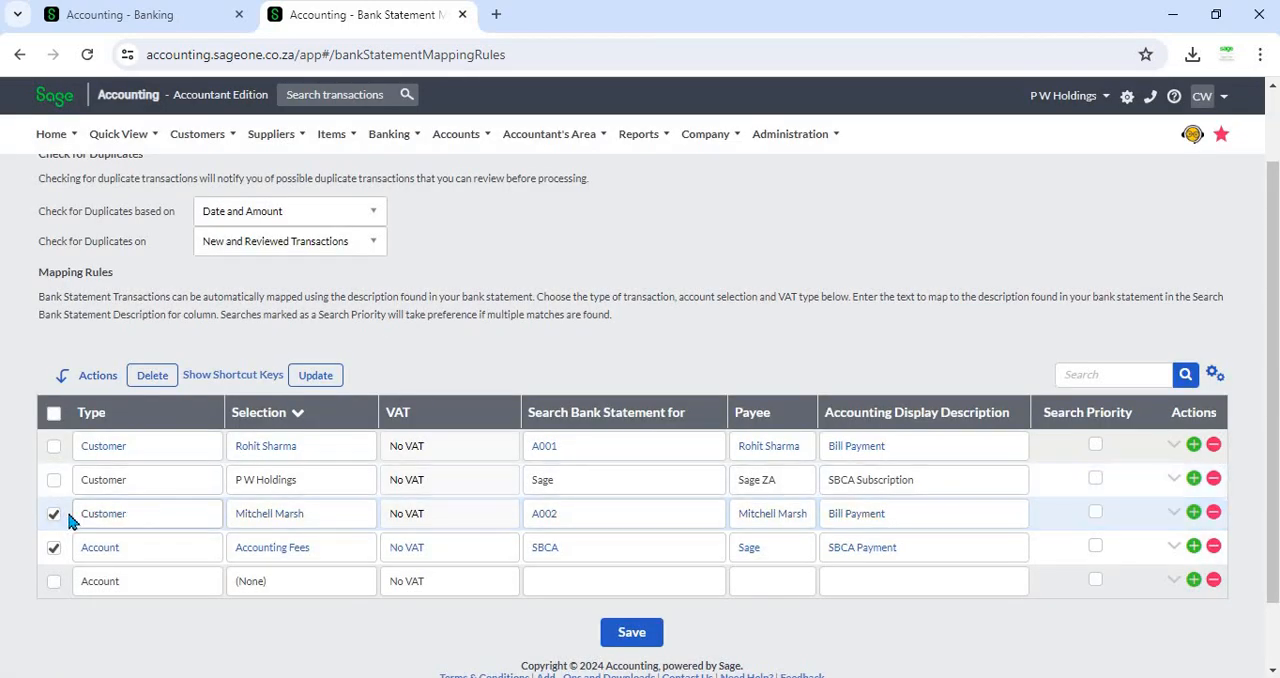
pyautogui.click(54, 548)
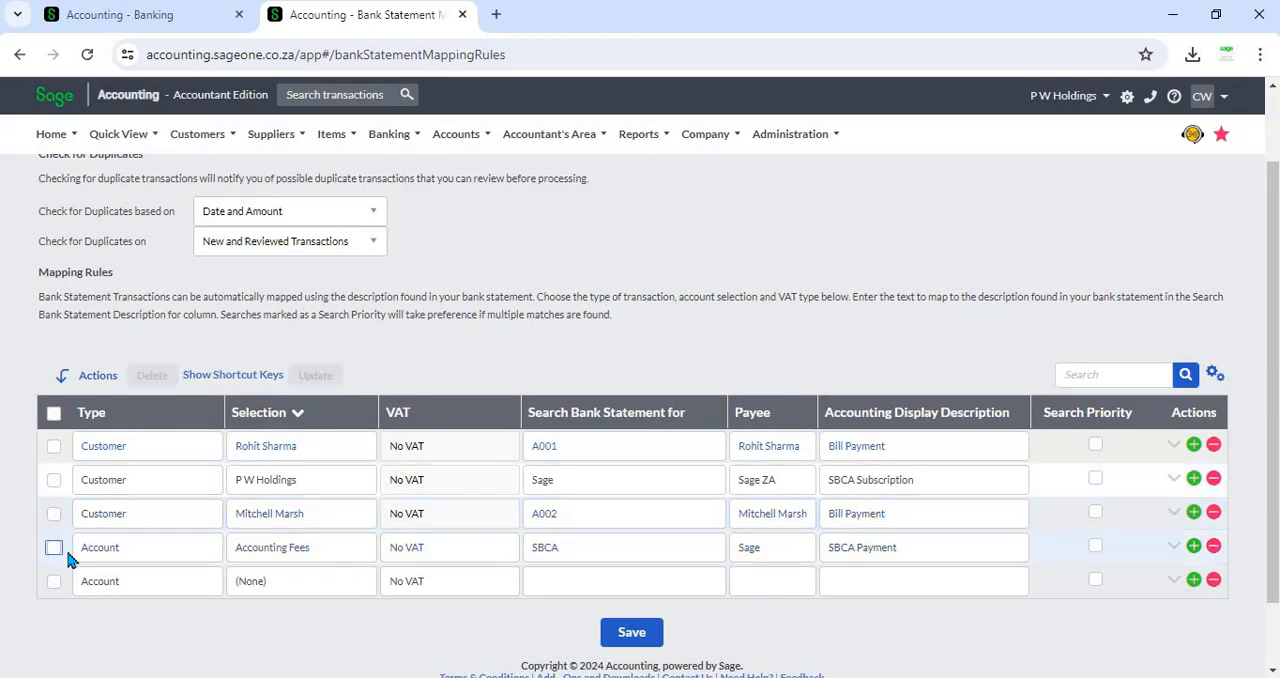
# - Add a rule on the blank line selecting the Advertising account, searching the bank statement for SBC
pyautogui.click(266, 592)
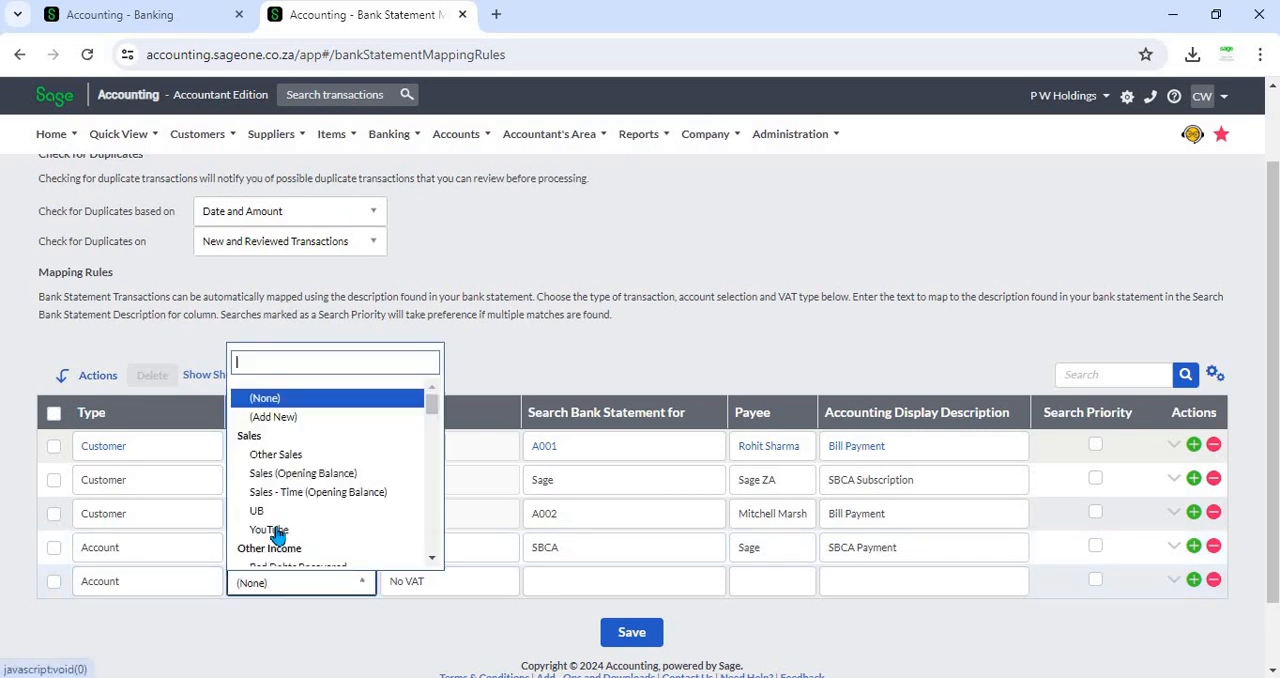
pyautogui.scroll(-3, 300, 495)
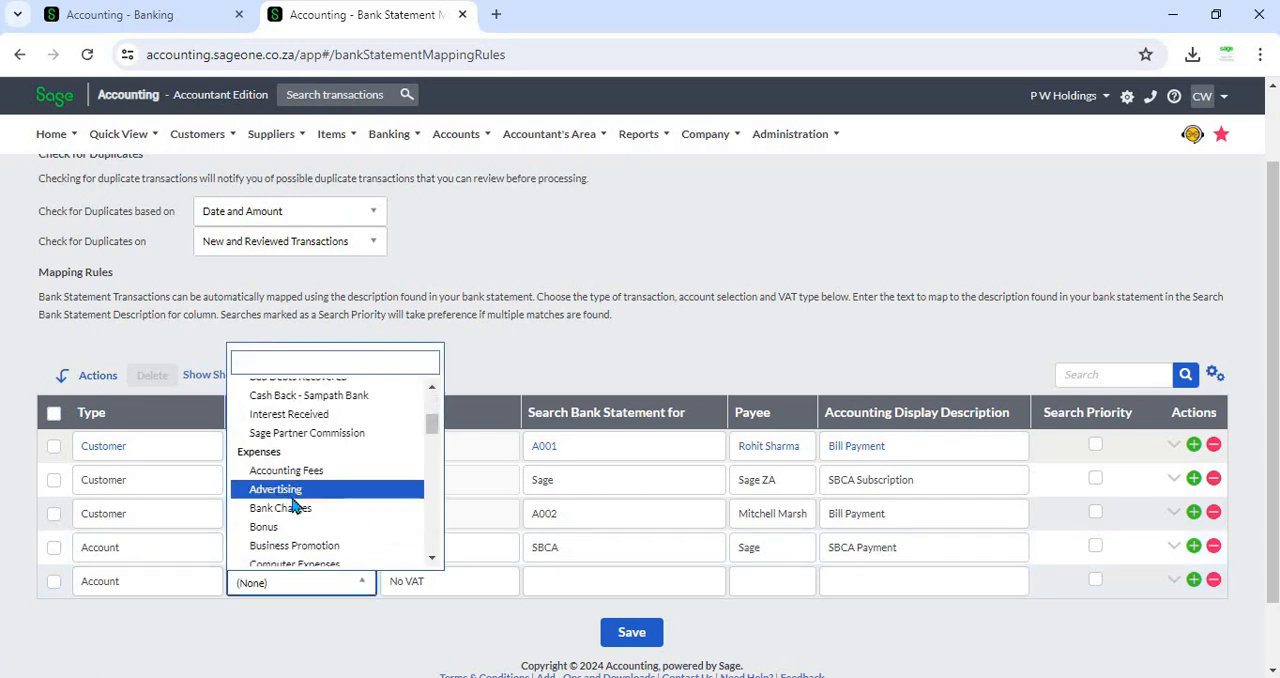
pyautogui.click(295, 492)
pyautogui.click(585, 582)
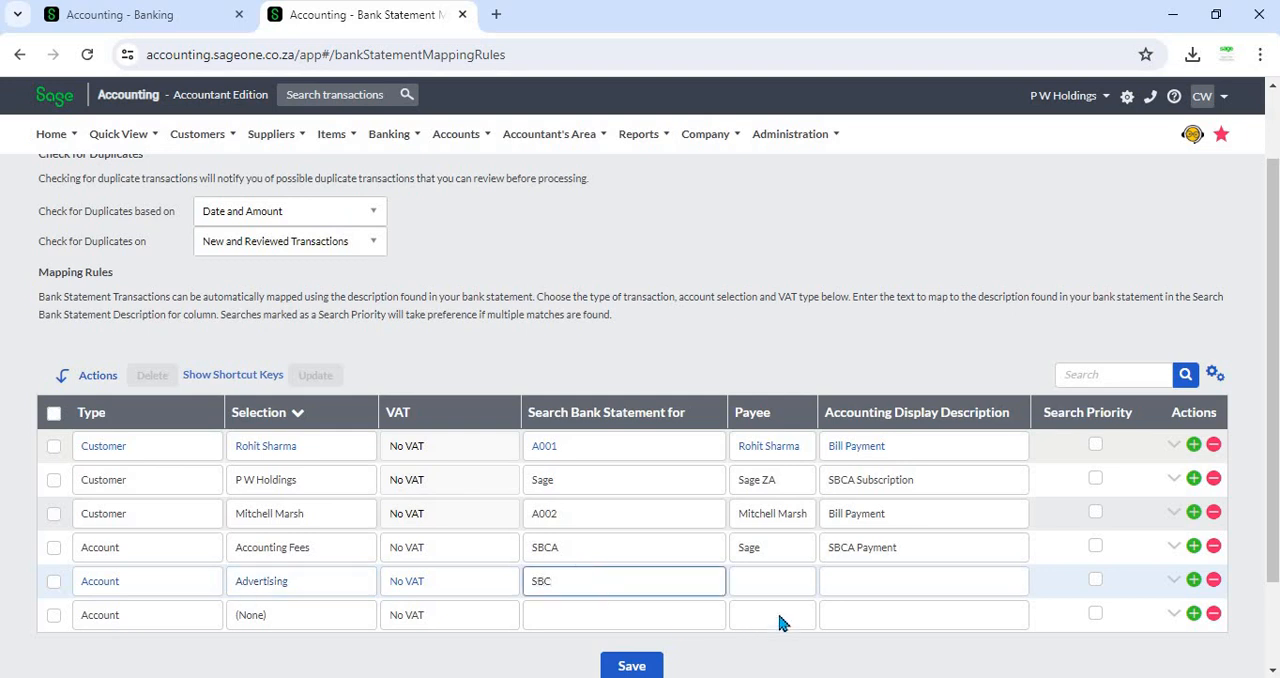
pyautogui.write('SBC')
# - Enter PWH as the payee for the Advertising rule
pyautogui.click(772, 581)
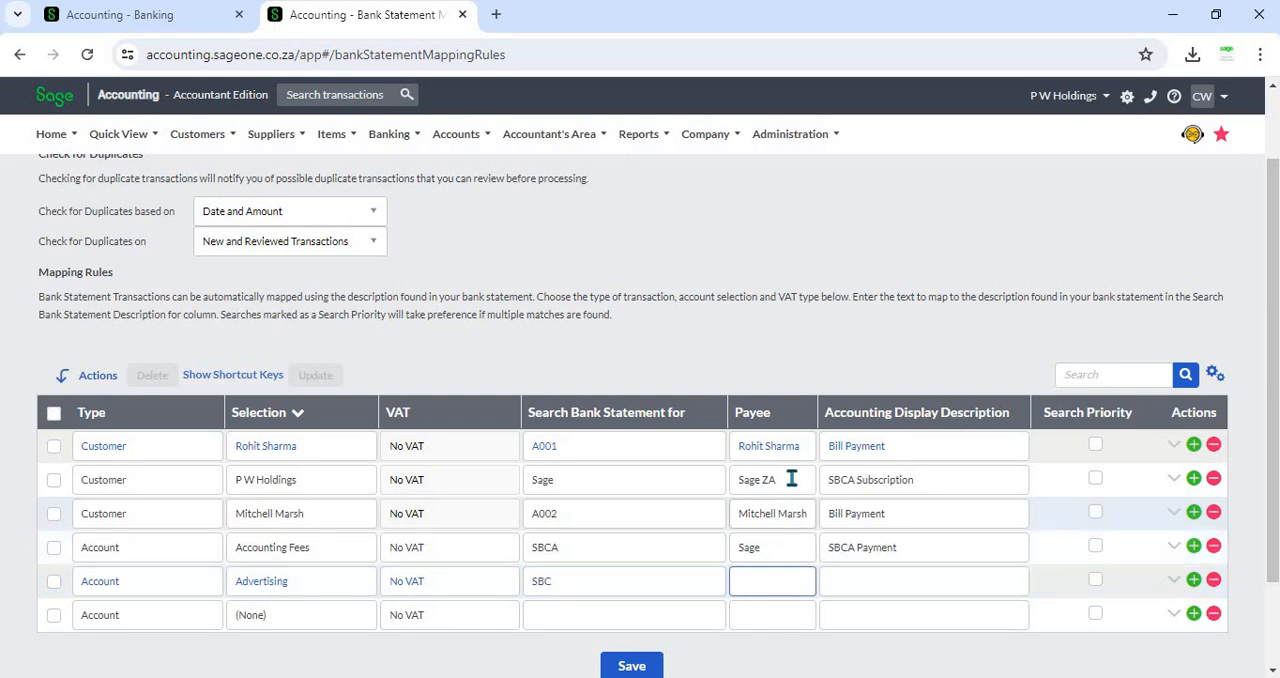
pyautogui.tripleClick(791, 479)
pyautogui.click(781, 583)
pyautogui.press('Tab')
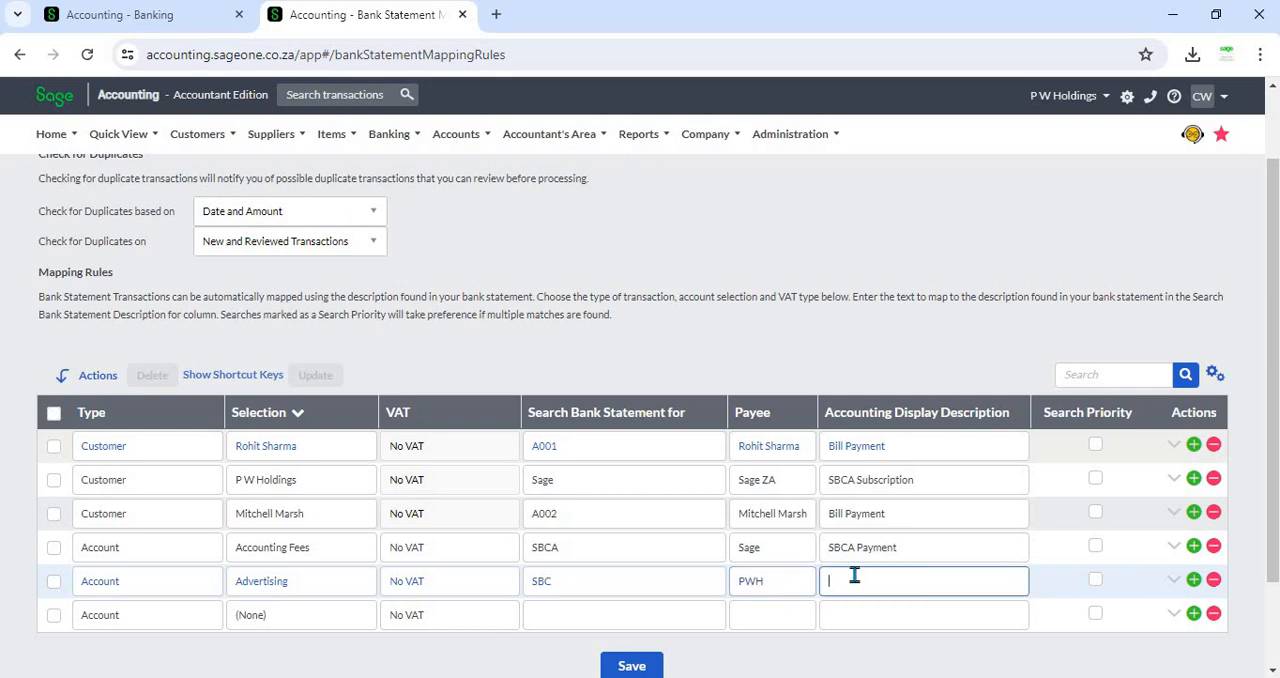
# - Copy SBCA Payment into the Advertising rule's accounting display description and save the mapping rules
pyautogui.tripleClick(921, 549)
pyautogui.hotkey('ctrl', 'c')
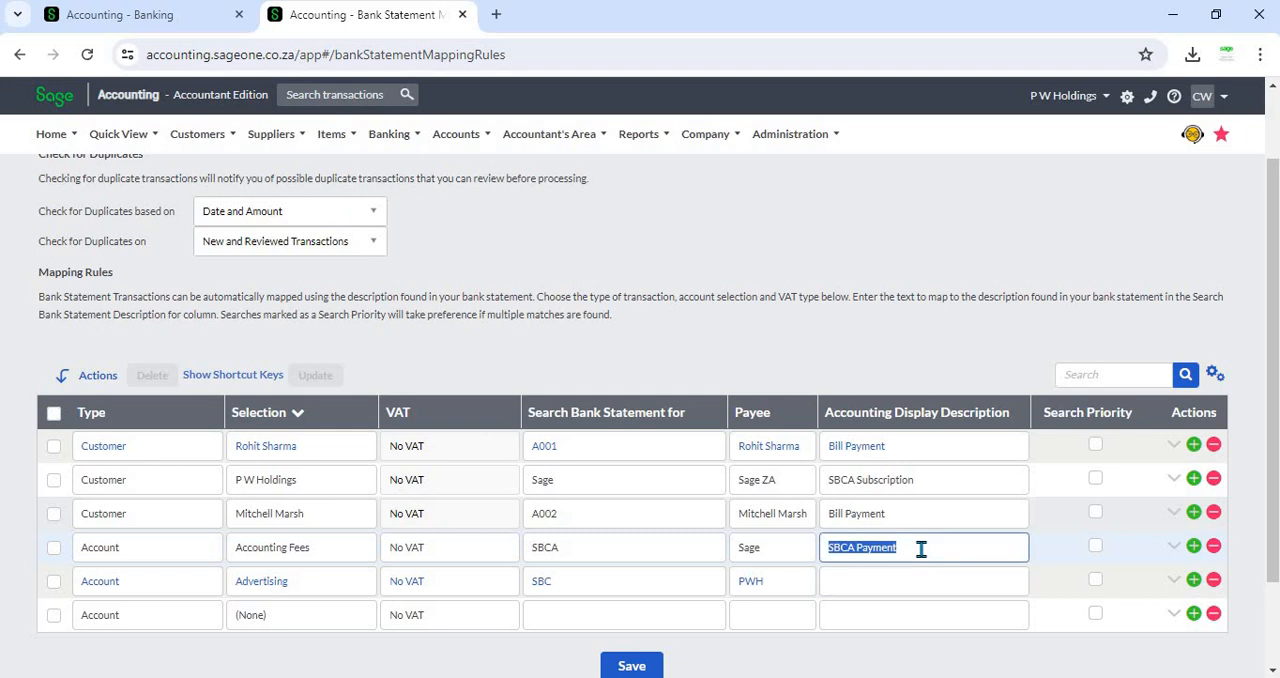
pyautogui.click(889, 575)
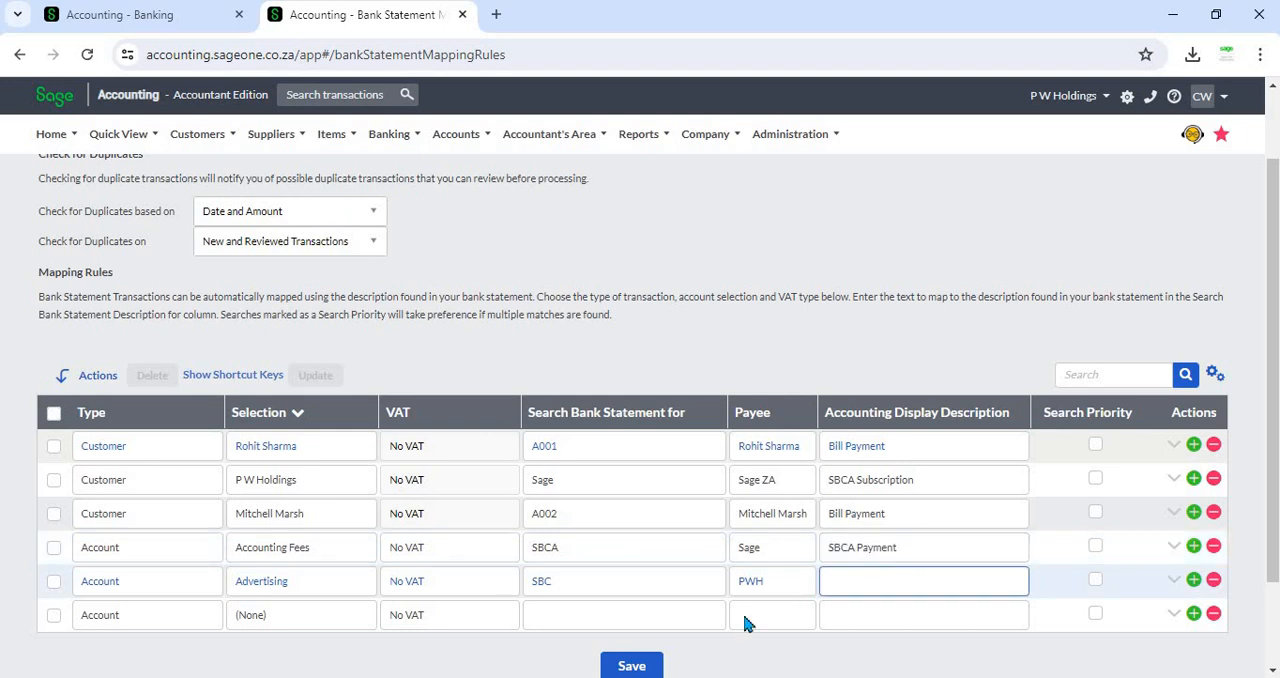
pyautogui.hotkey('ctrl', 'v')
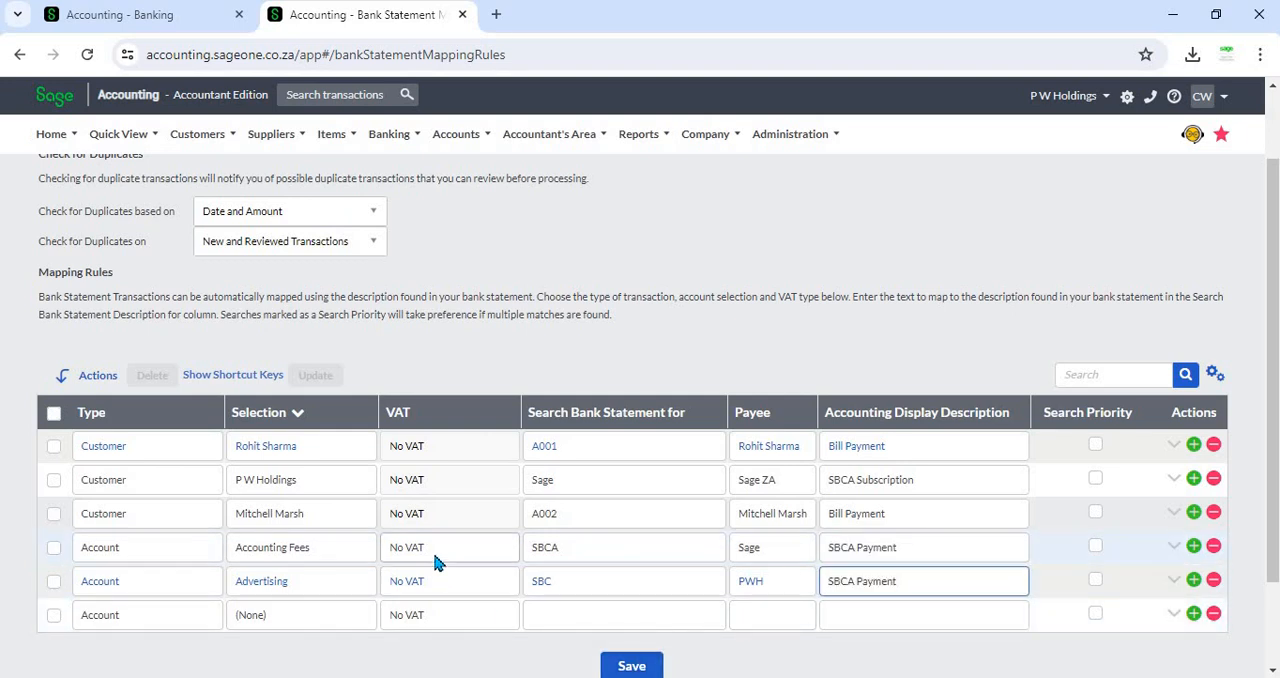
pyautogui.click(634, 659)
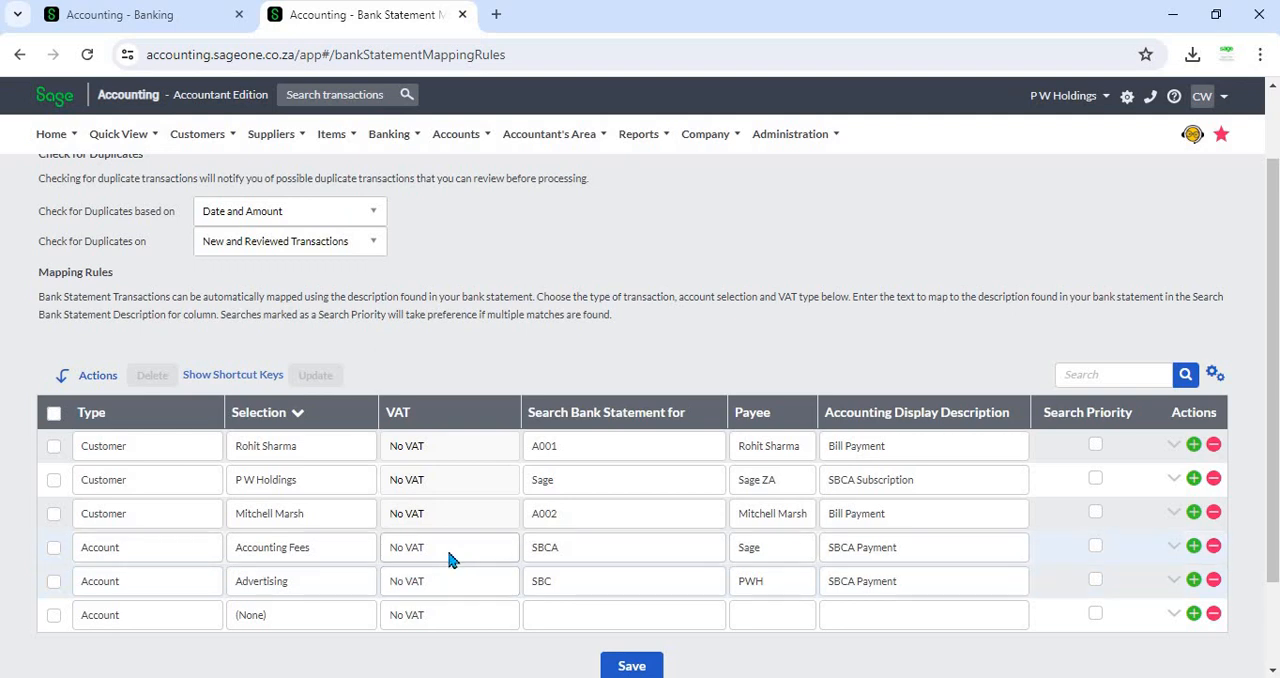
# - Bulk-update the Accounting Fees and Advertising rules' default VAT type to Standard Rate (15.00 %)
pyautogui.click(54, 549)
pyautogui.click(54, 583)
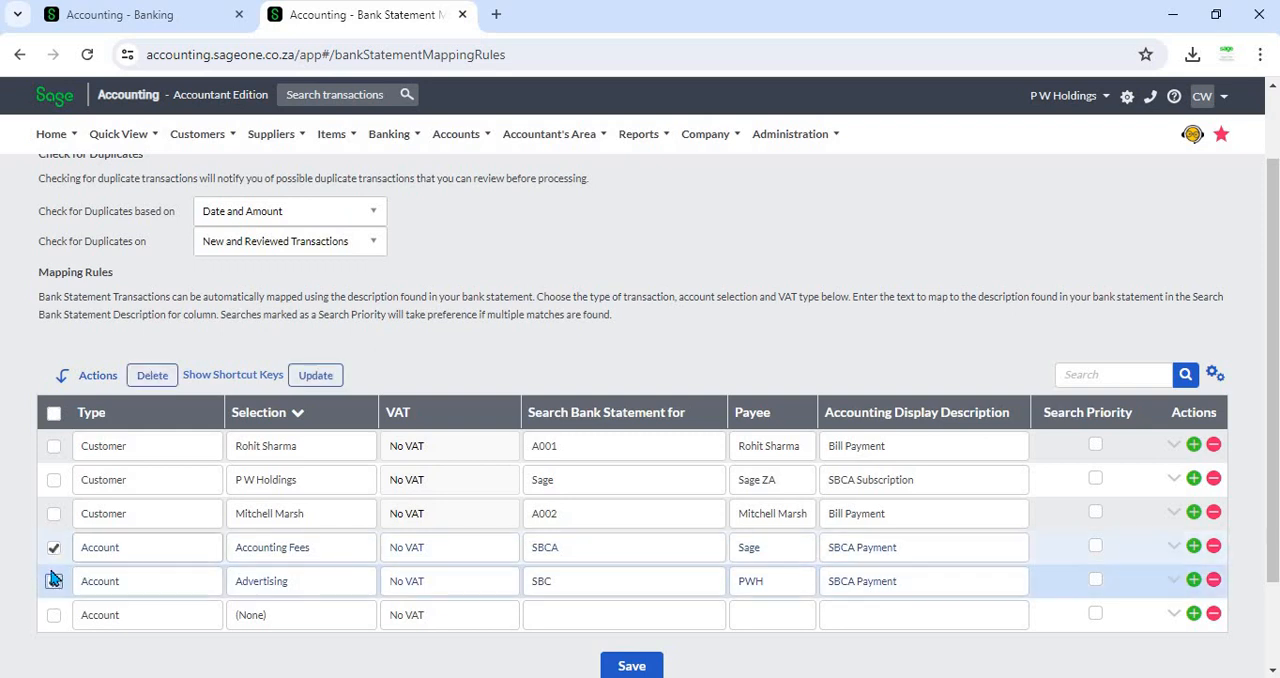
pyautogui.click(315, 378)
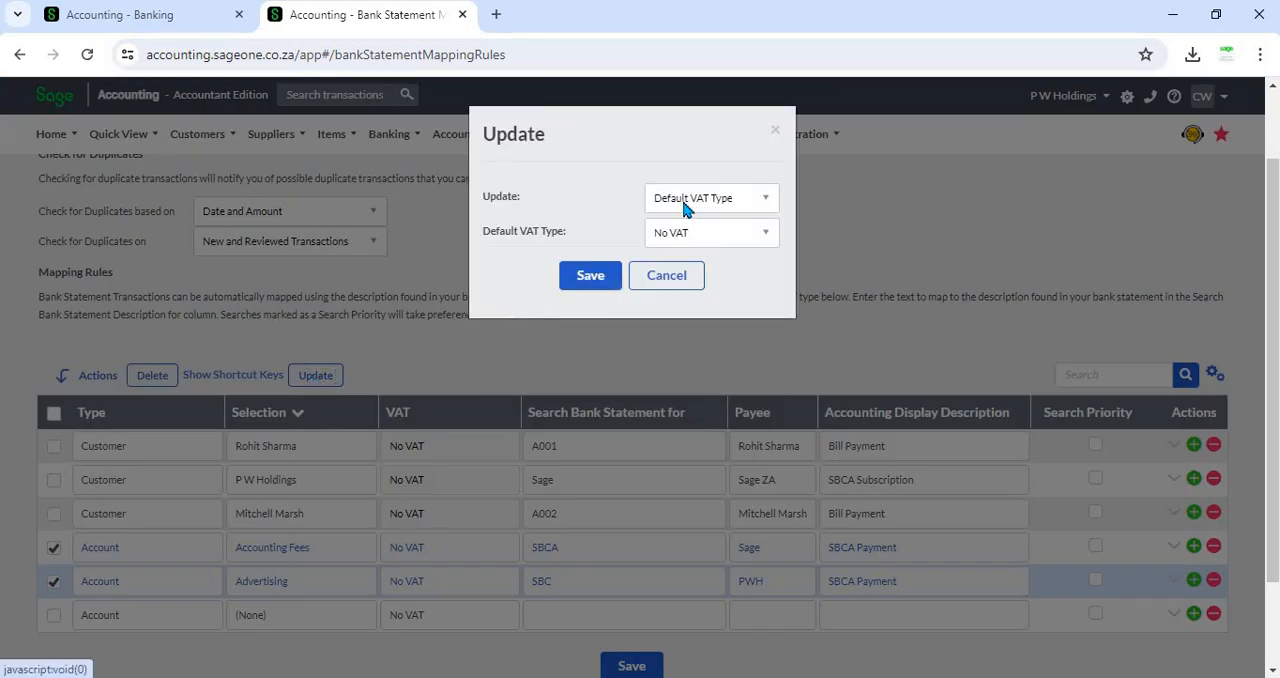
pyautogui.click(686, 207)
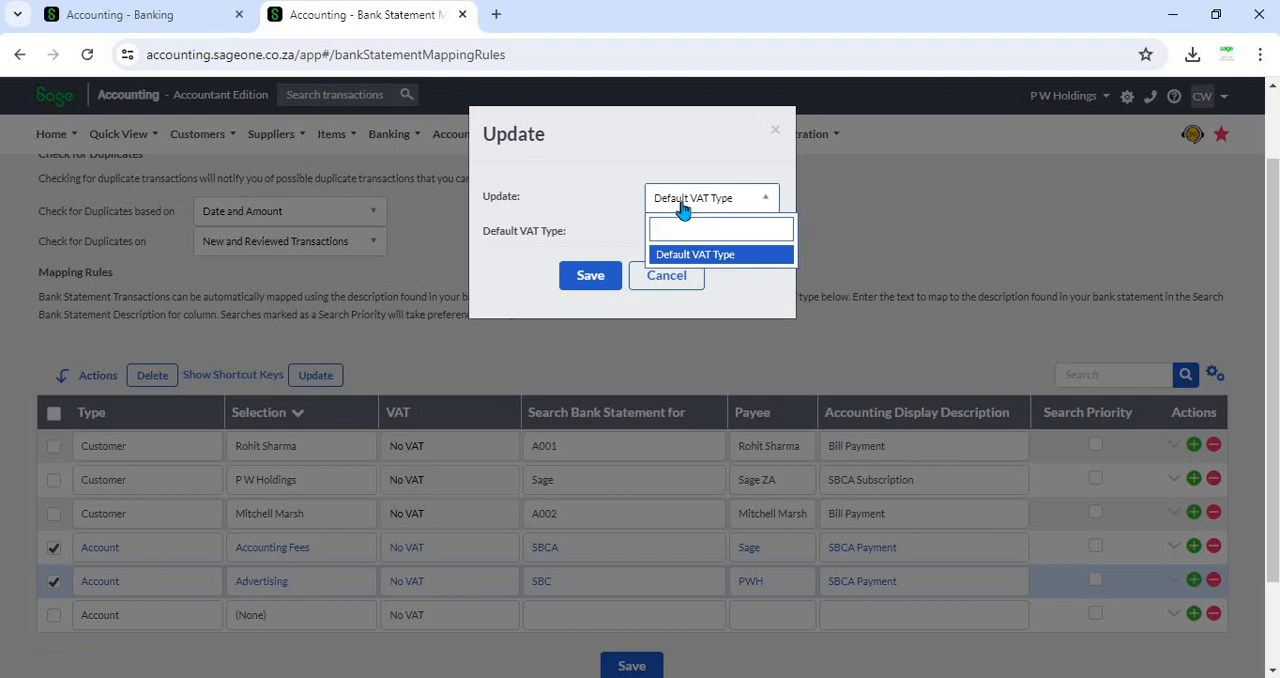
pyautogui.click(560, 232)
pyautogui.click(679, 236)
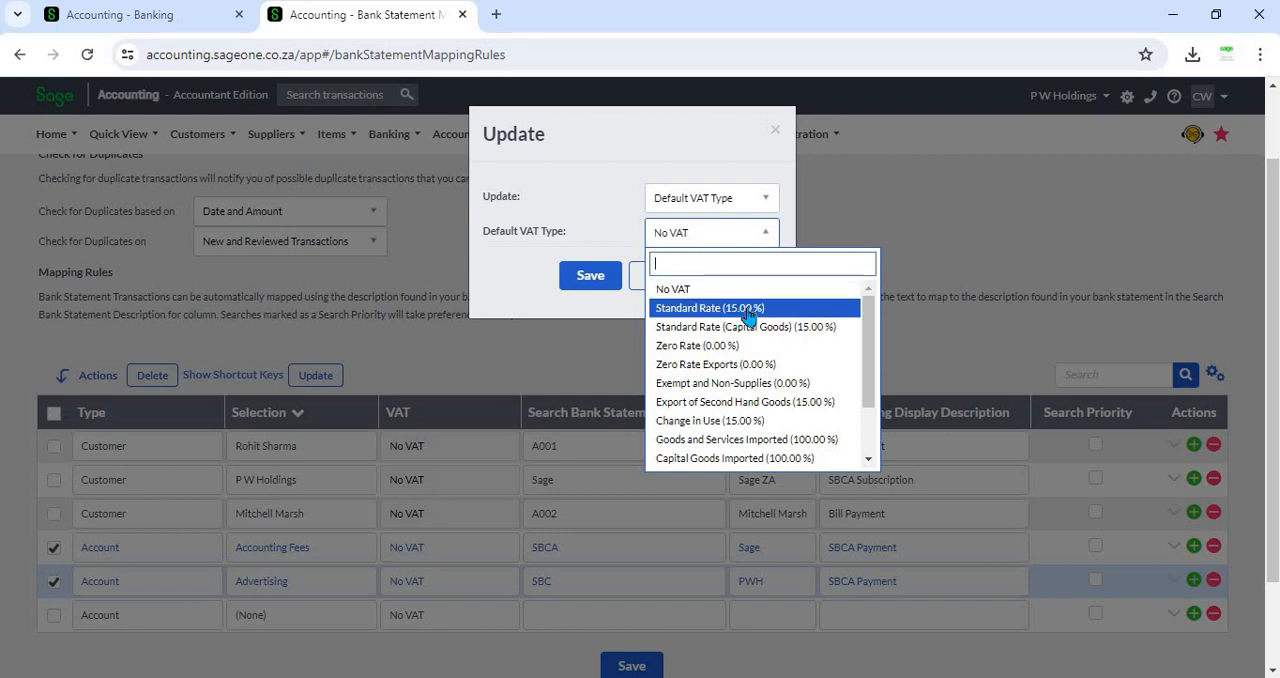
pyautogui.click(659, 309)
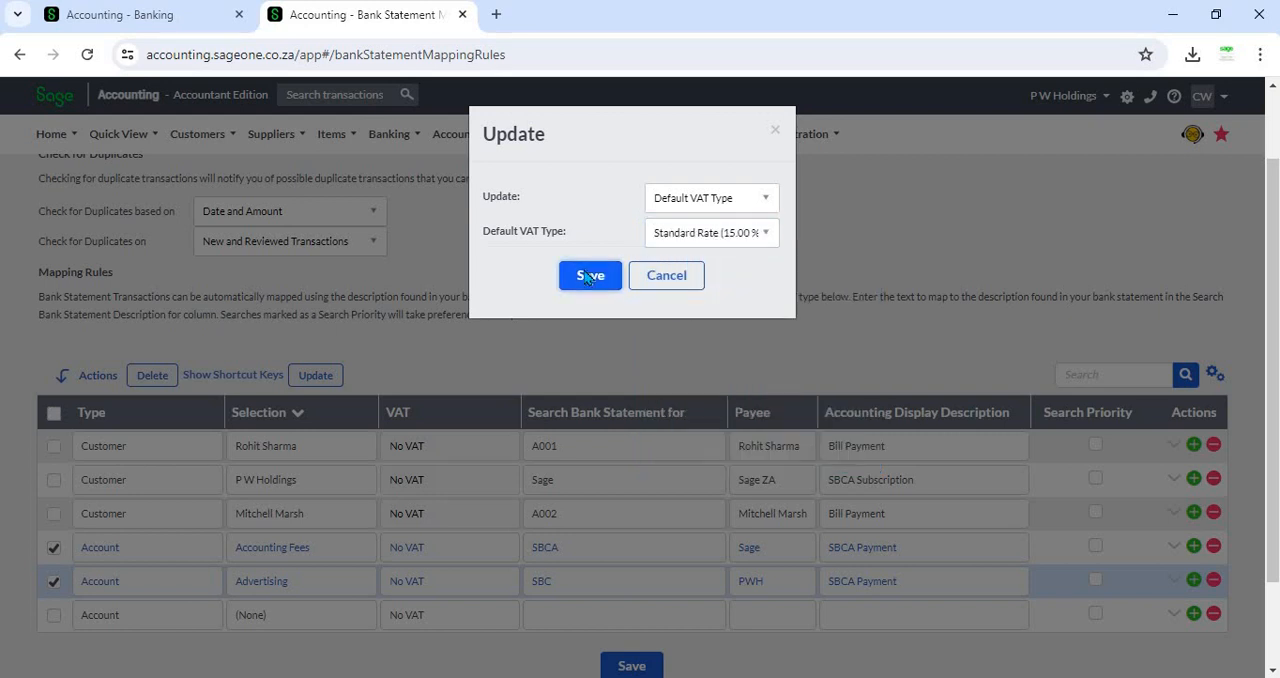
pyautogui.click(588, 276)
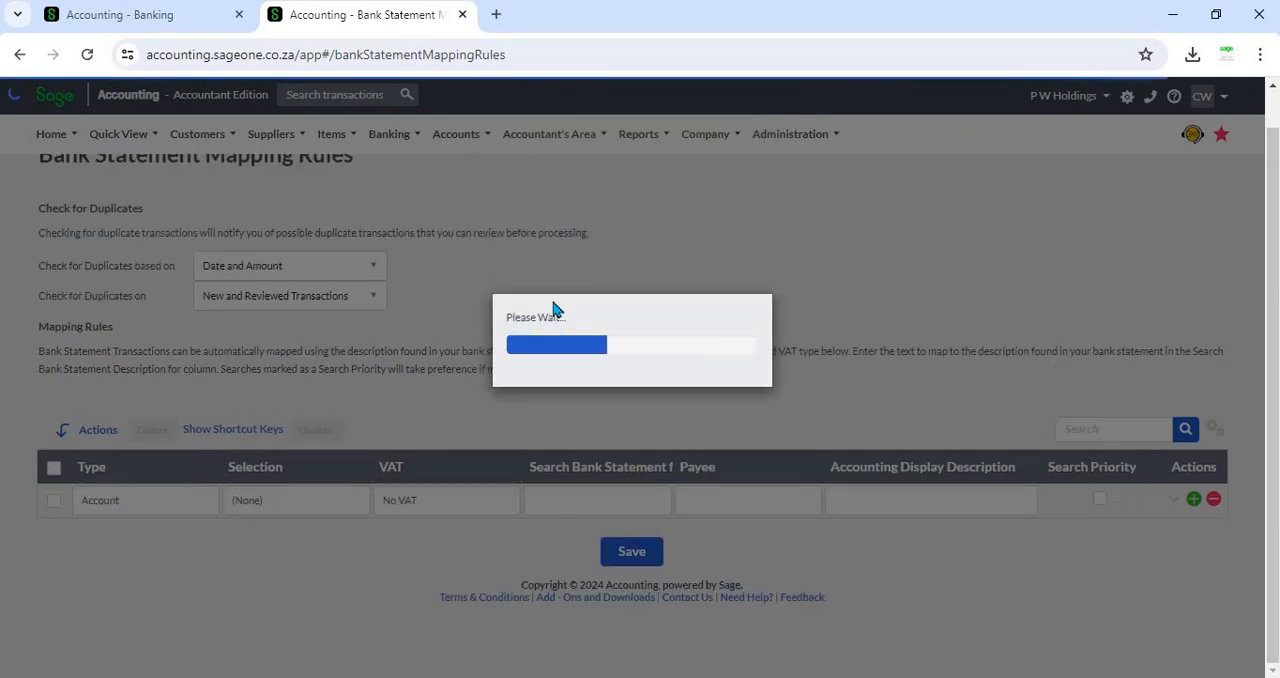
# - Reapply the Standard Rate (15.00 %) default VAT type to the selected Advertising and Accounting Fees rules
pyautogui.scroll(-1, 555, 310)
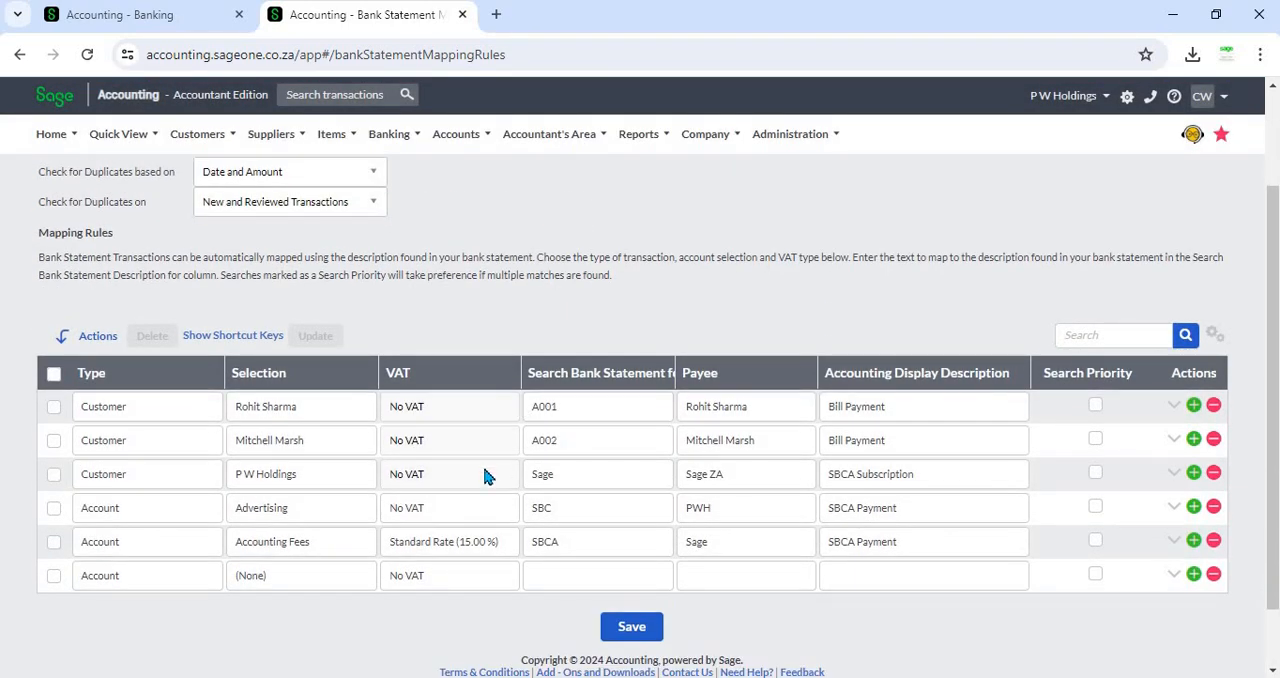
pyautogui.click(54, 508)
pyautogui.click(54, 544)
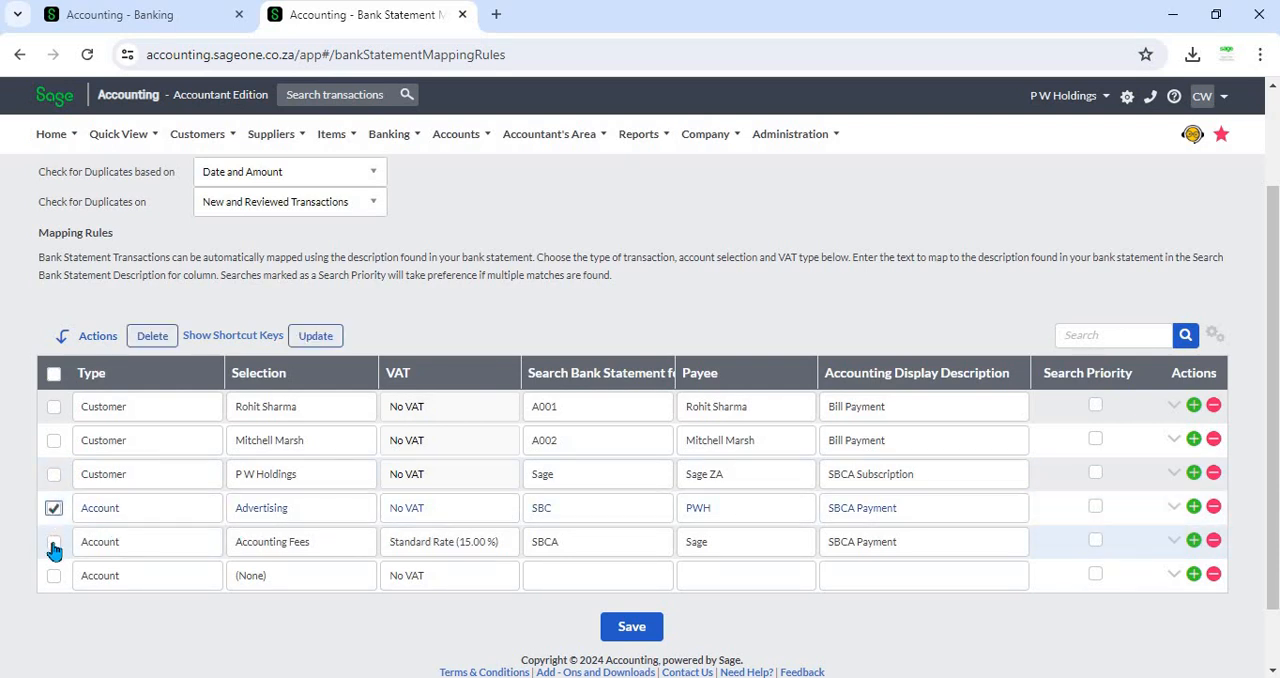
pyautogui.click(315, 336)
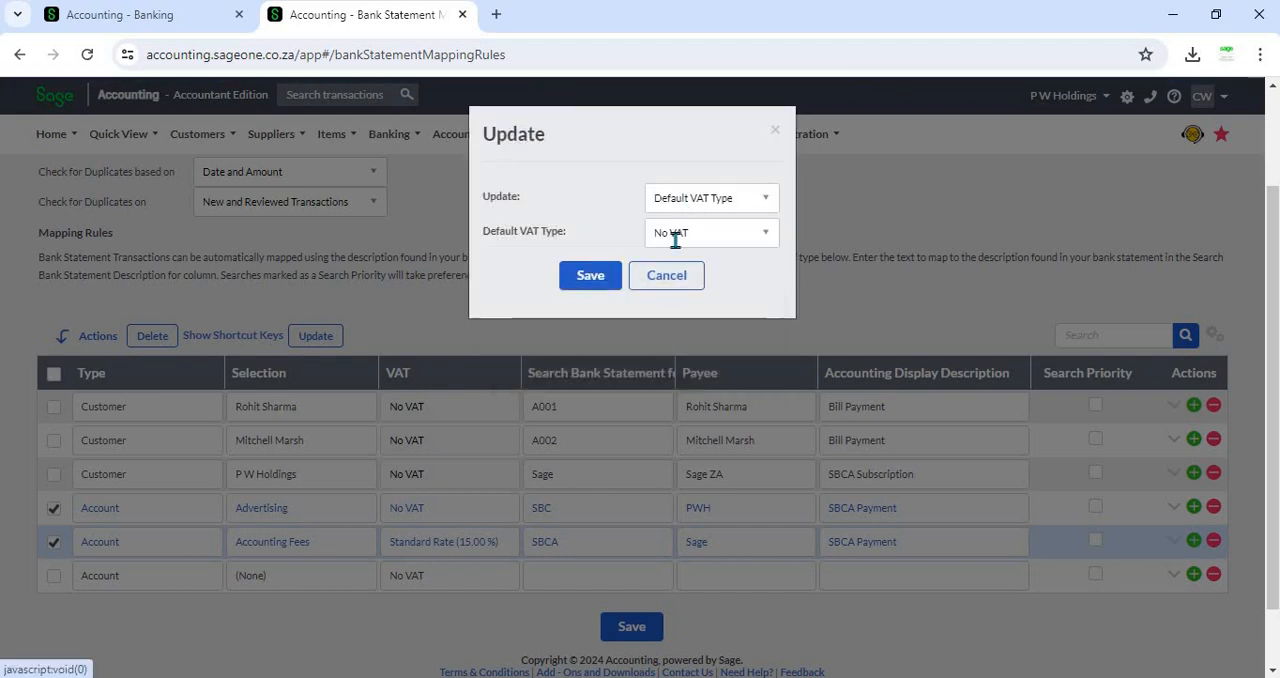
pyautogui.click(700, 198)
pyautogui.click(677, 256)
pyautogui.click(690, 233)
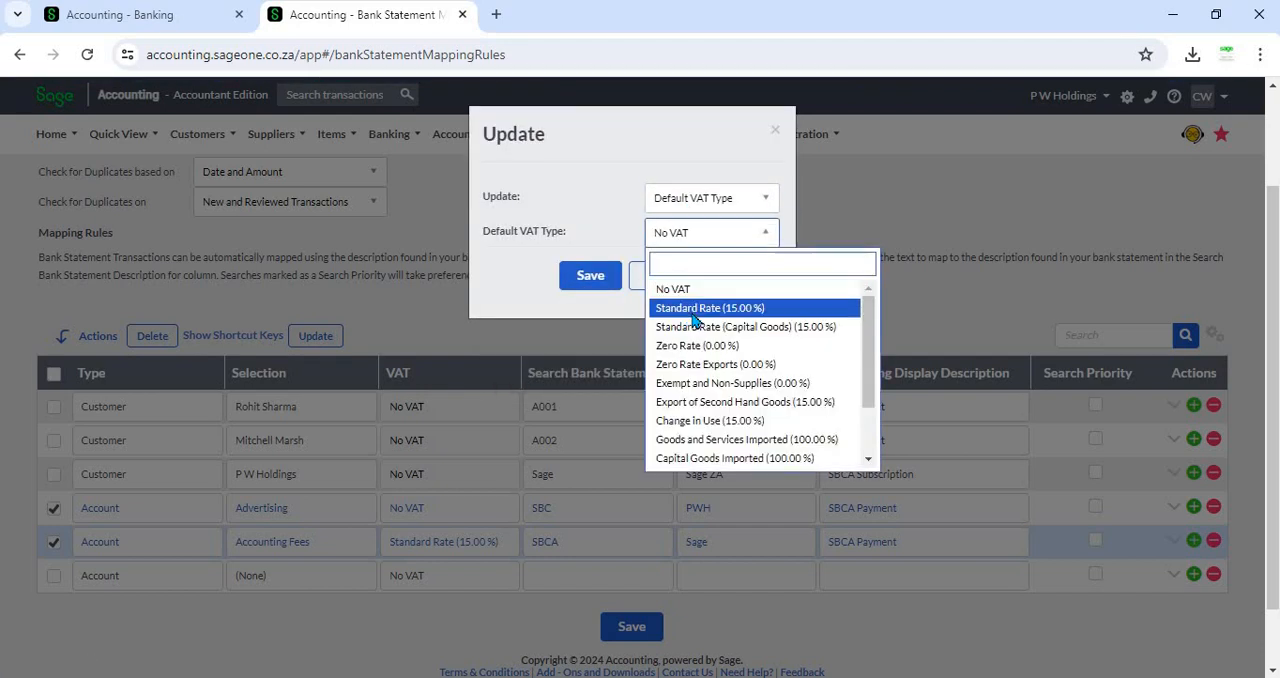
pyautogui.click(692, 306)
pyautogui.click(592, 278)
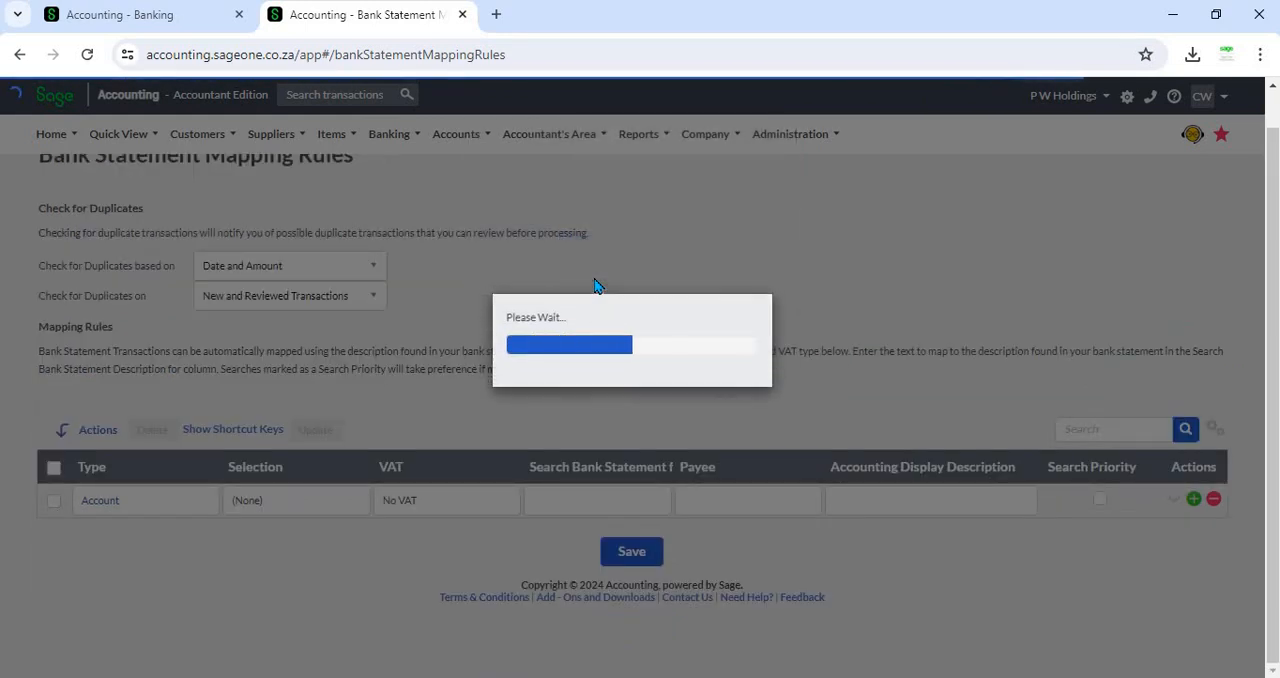
# - Review the updated rules' VAT types and the assignment document's mapping rules table
pyautogui.scroll(-2, 510, 430)
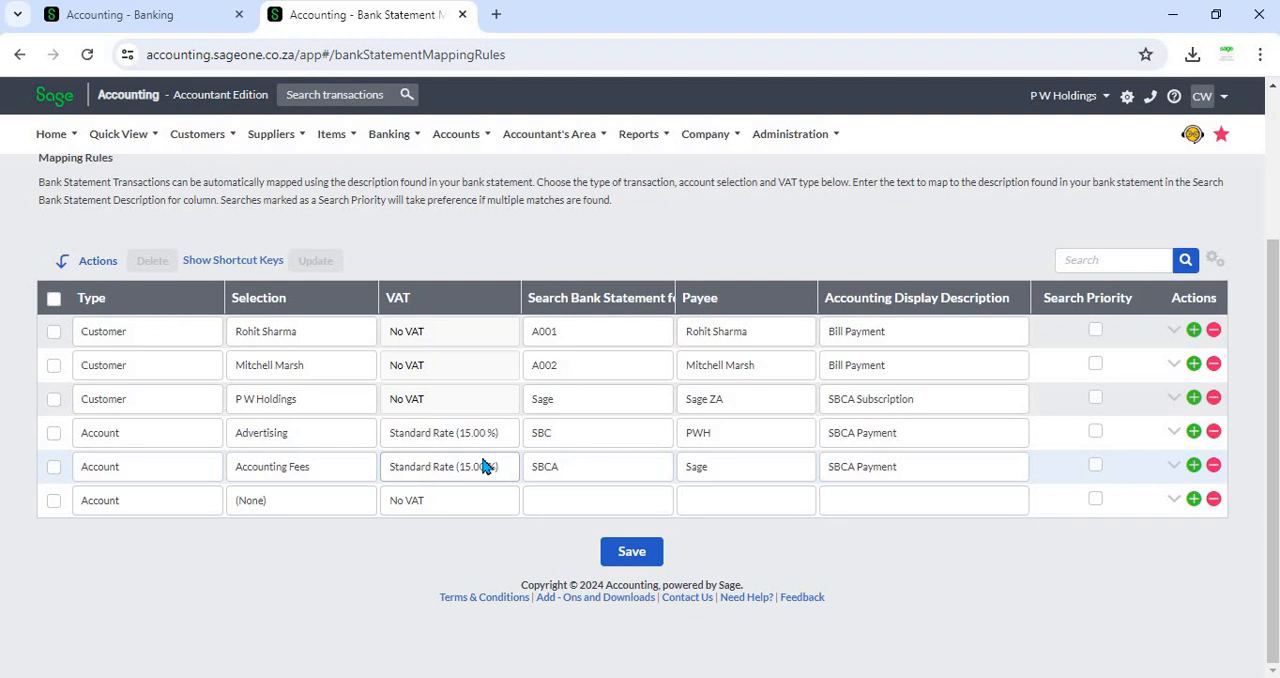
pyautogui.scroll(1, 482, 466)
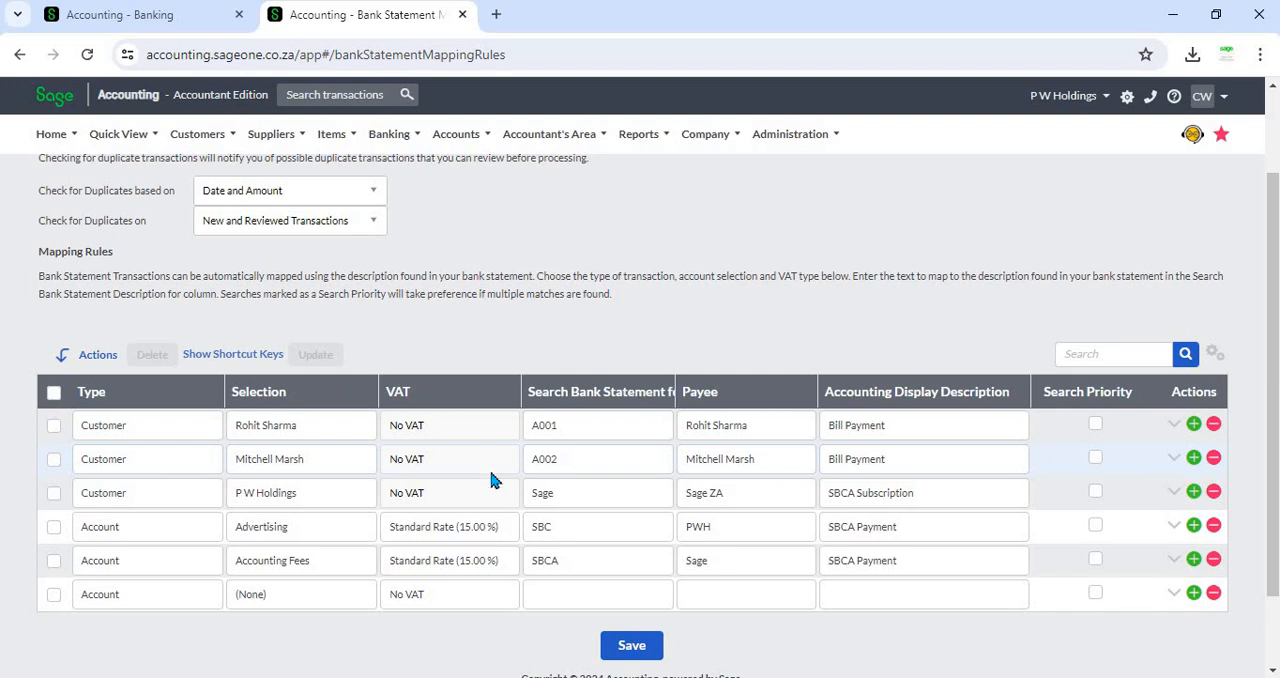
pyautogui.click(53, 526)
pyautogui.click(53, 560)
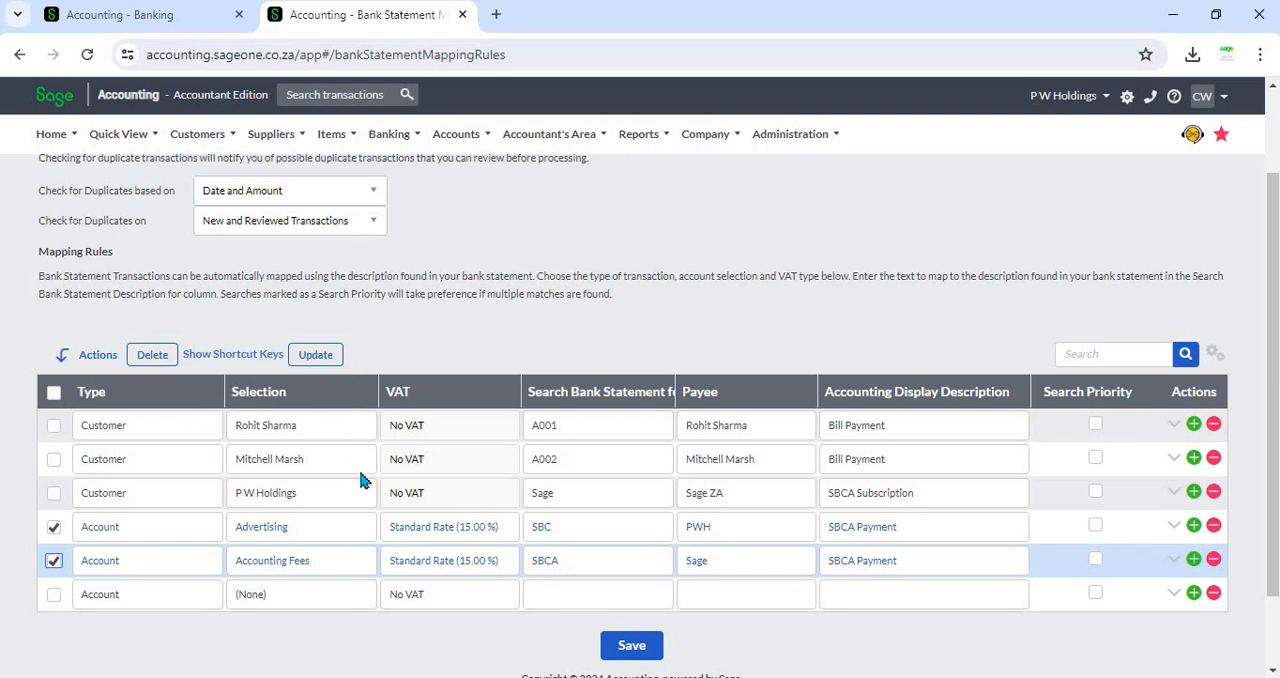
pyautogui.scroll(1, 603, 342)
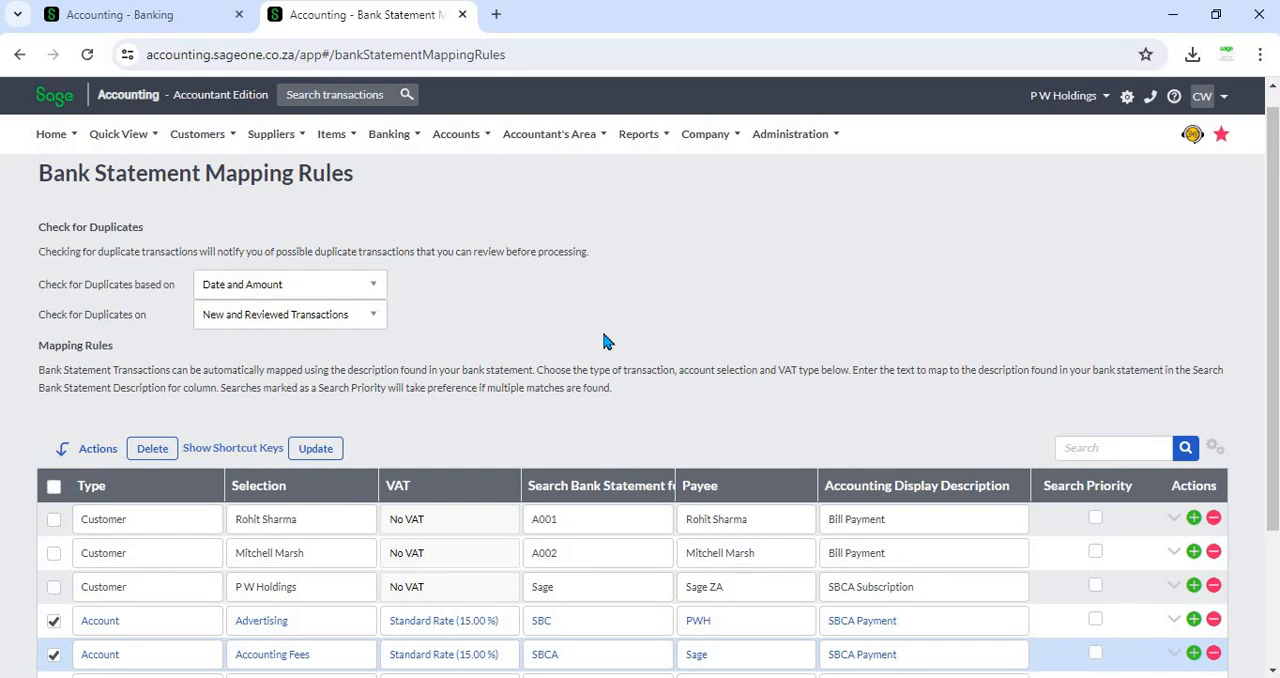
pyautogui.scroll(1, 603, 342)
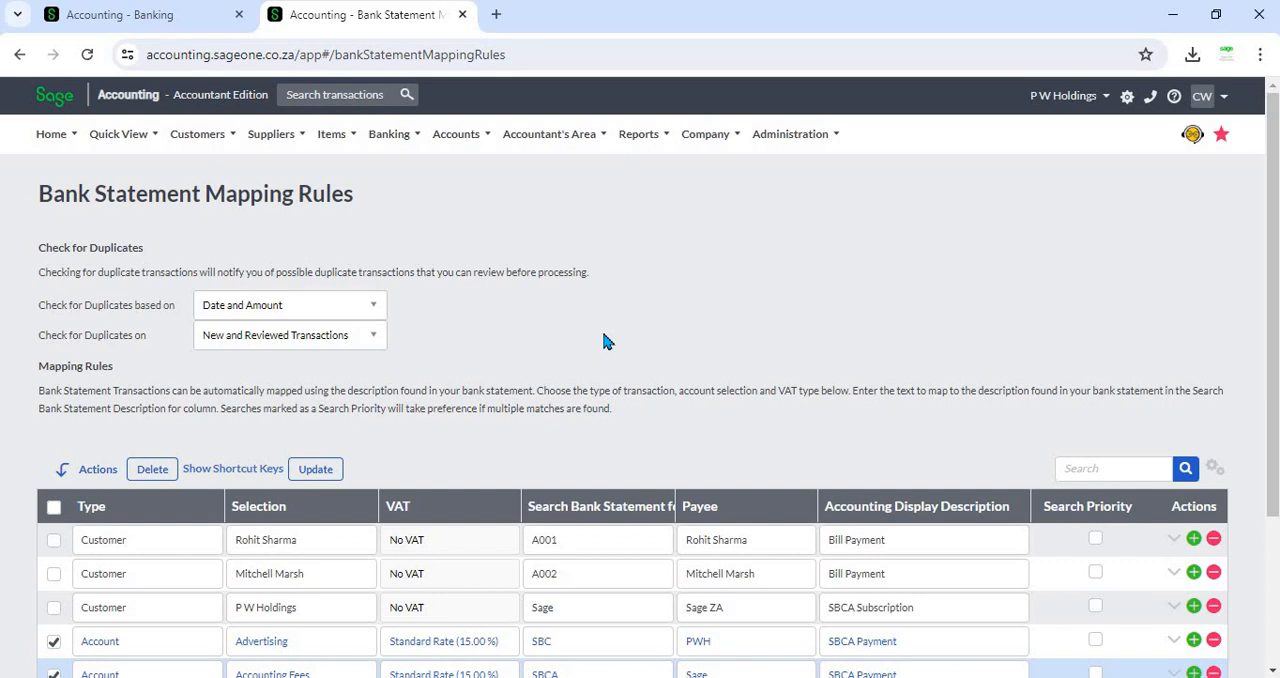
pyautogui.scroll(-1, 603, 341)
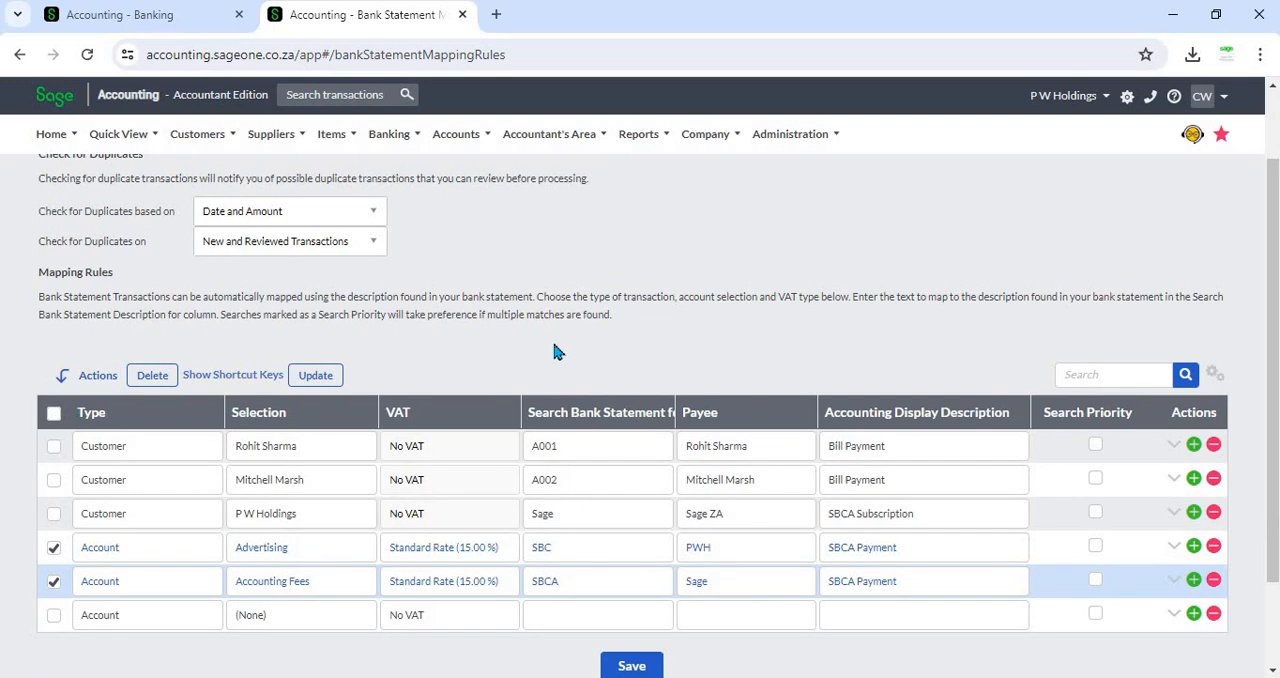
pyautogui.scroll(1, 410, 231)
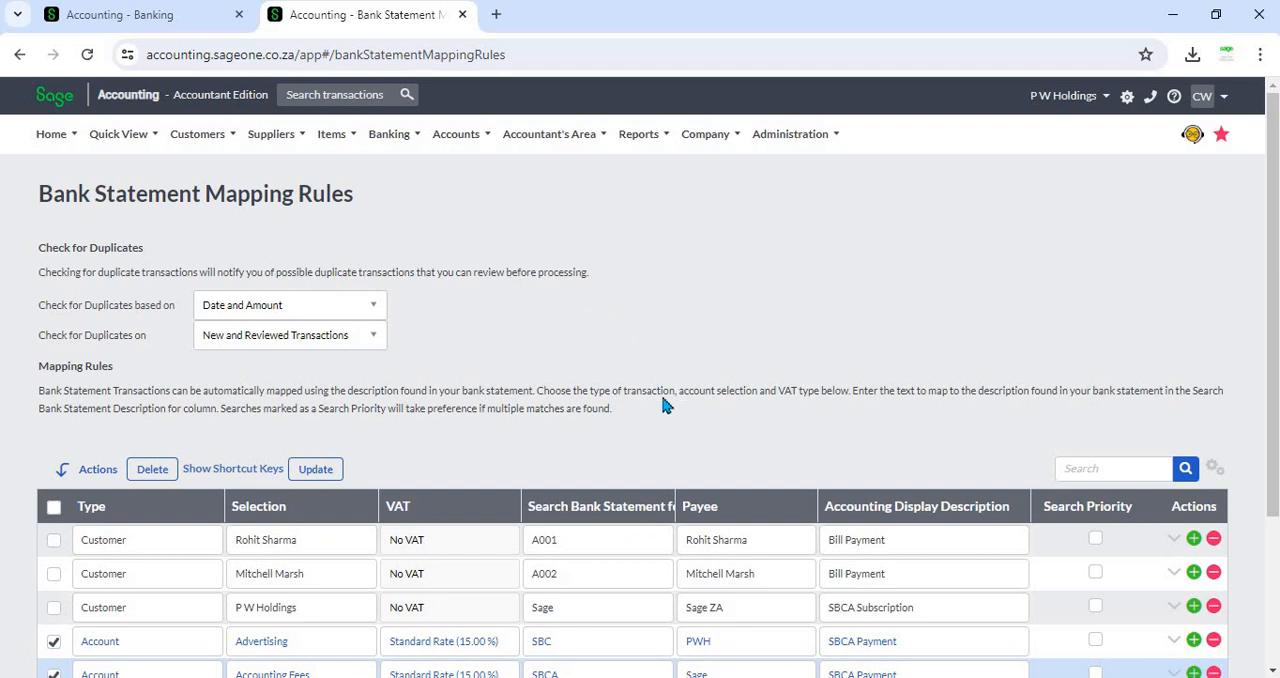
pyautogui.scroll(-2, 686, 640)
pyautogui.hotkey('alt', 'Tab')
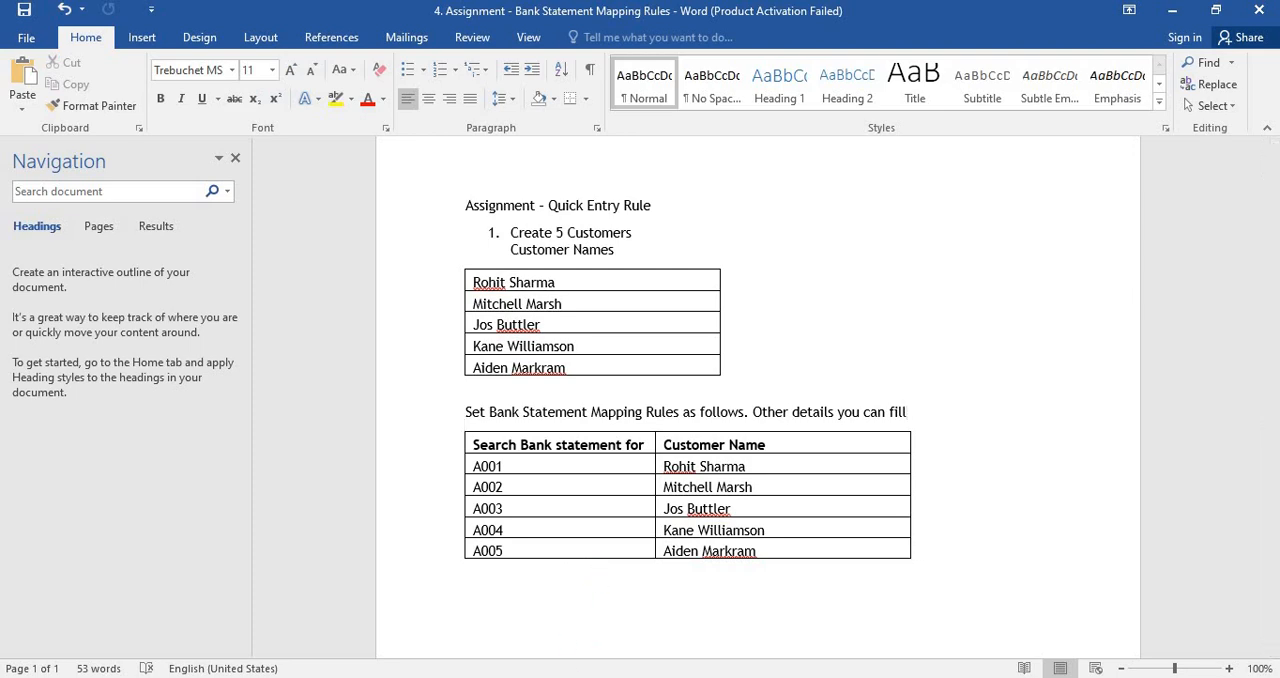
pyautogui.hotkey('alt', 'Tab')
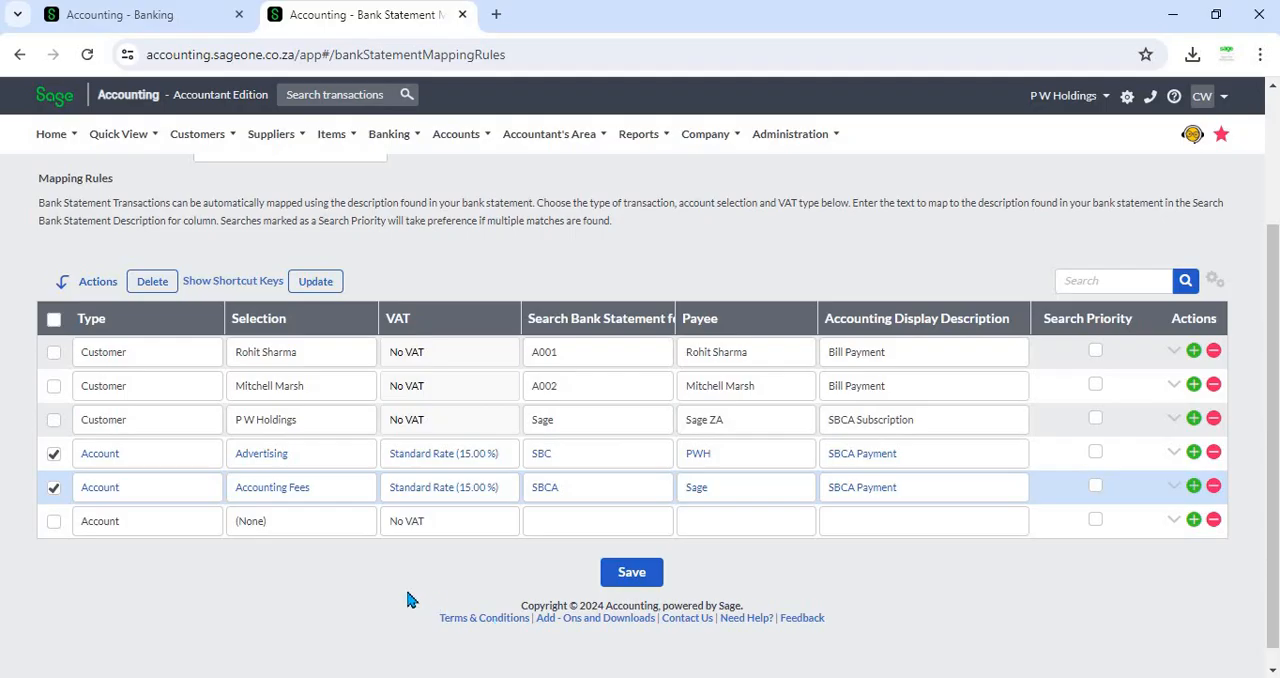
# - Set the blank rule line's type to Customer, checking the assignment's customer mapping table
pyautogui.click(140, 526)
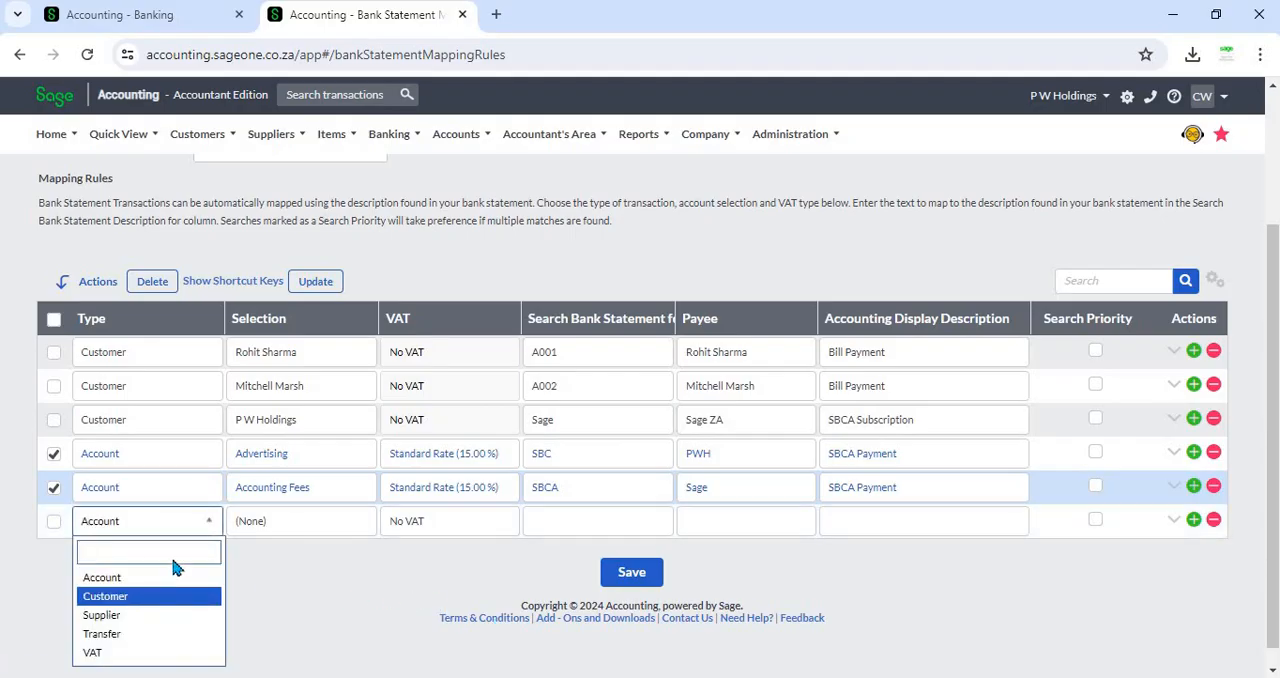
pyautogui.click(145, 597)
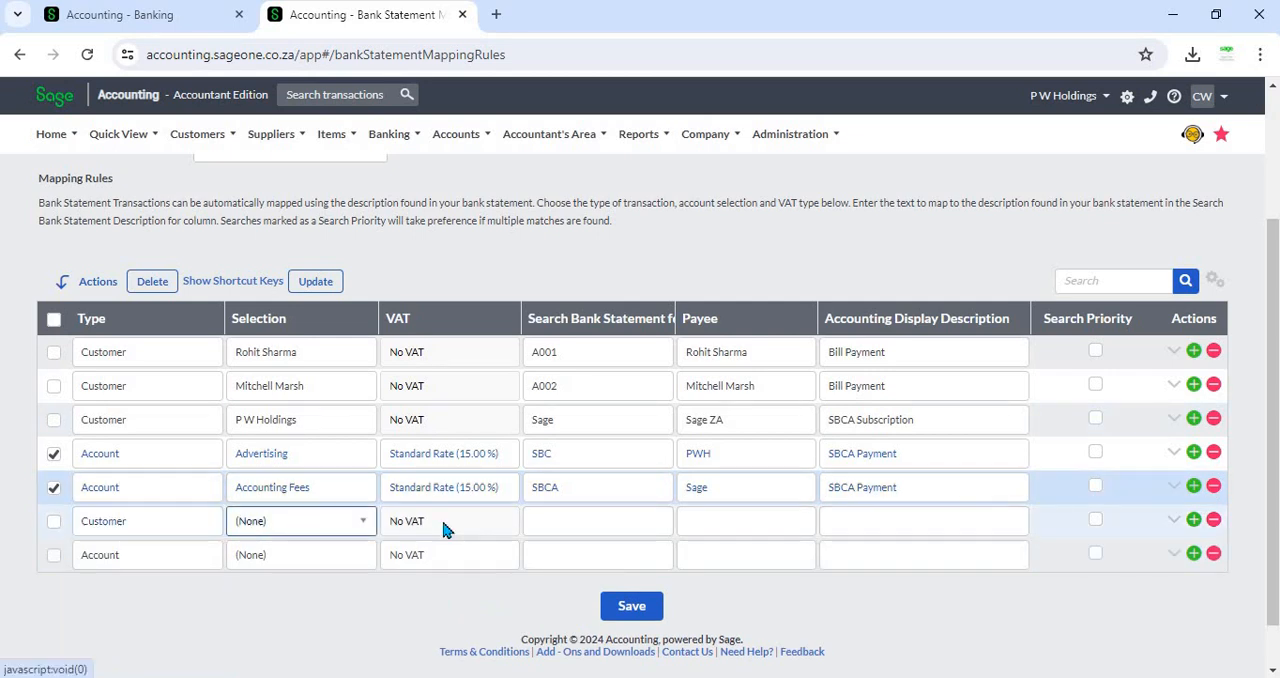
pyautogui.press('Tab')
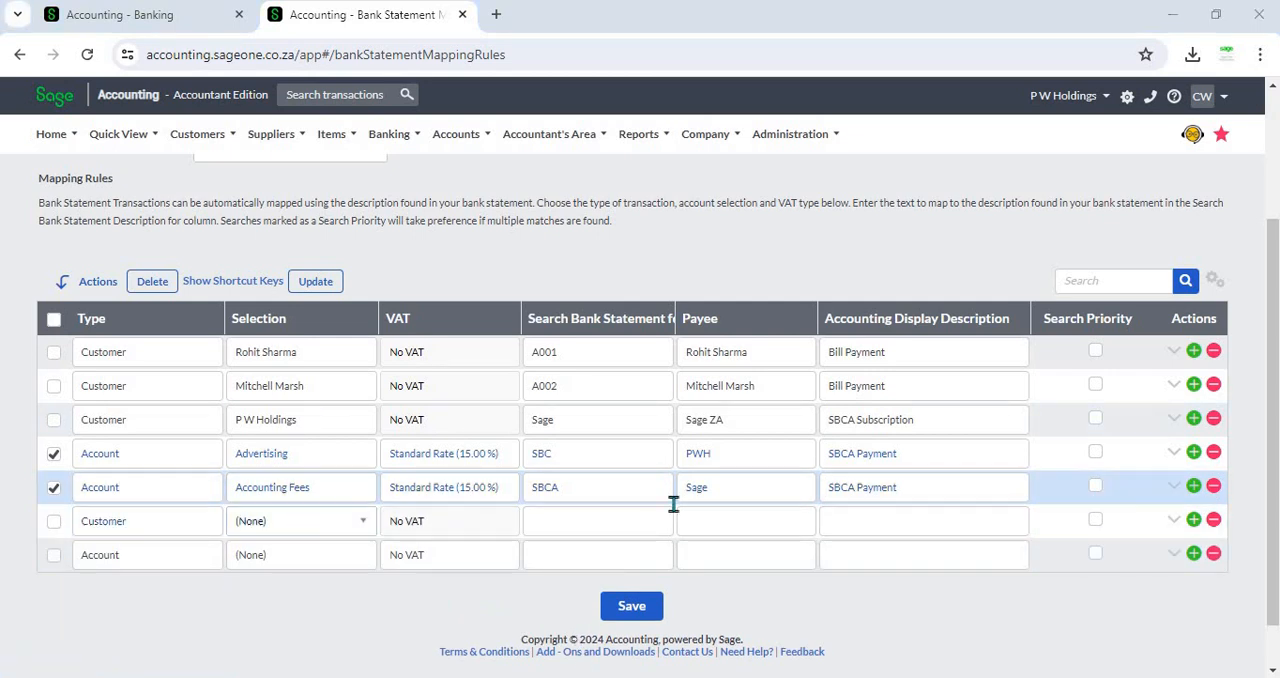
pyautogui.hotkey('alt', 'Tab')
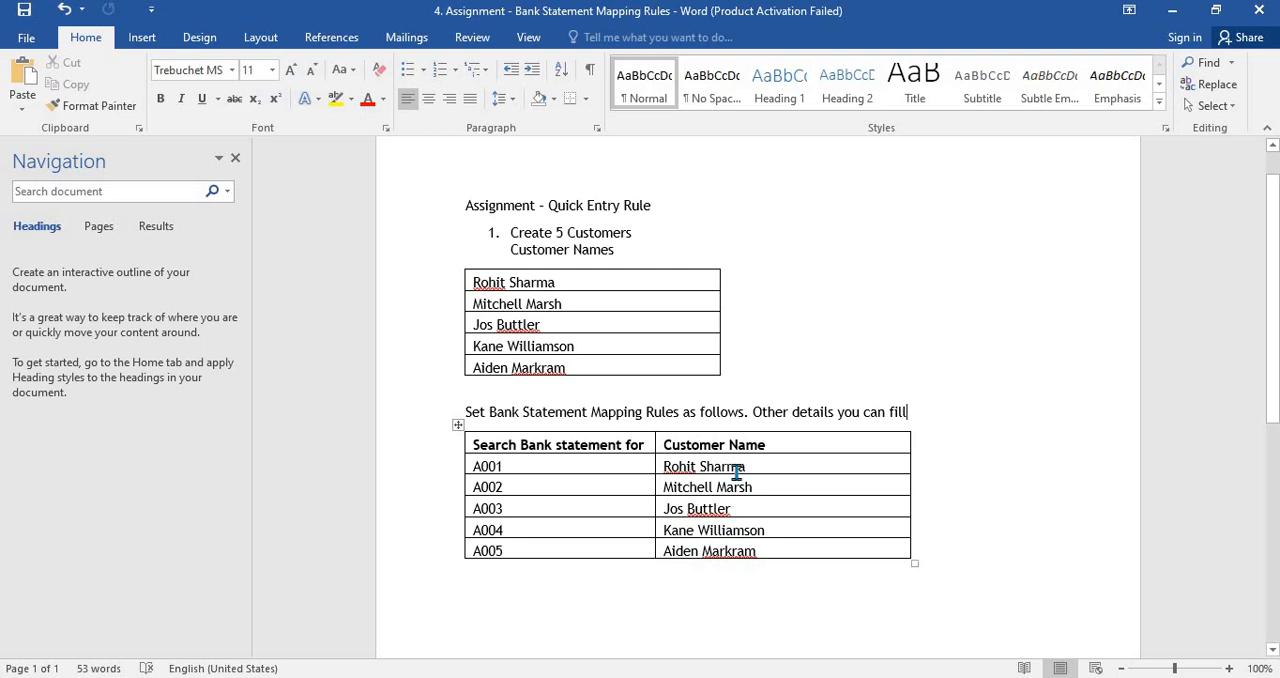
pyautogui.hotkey('alt', 'Tab')
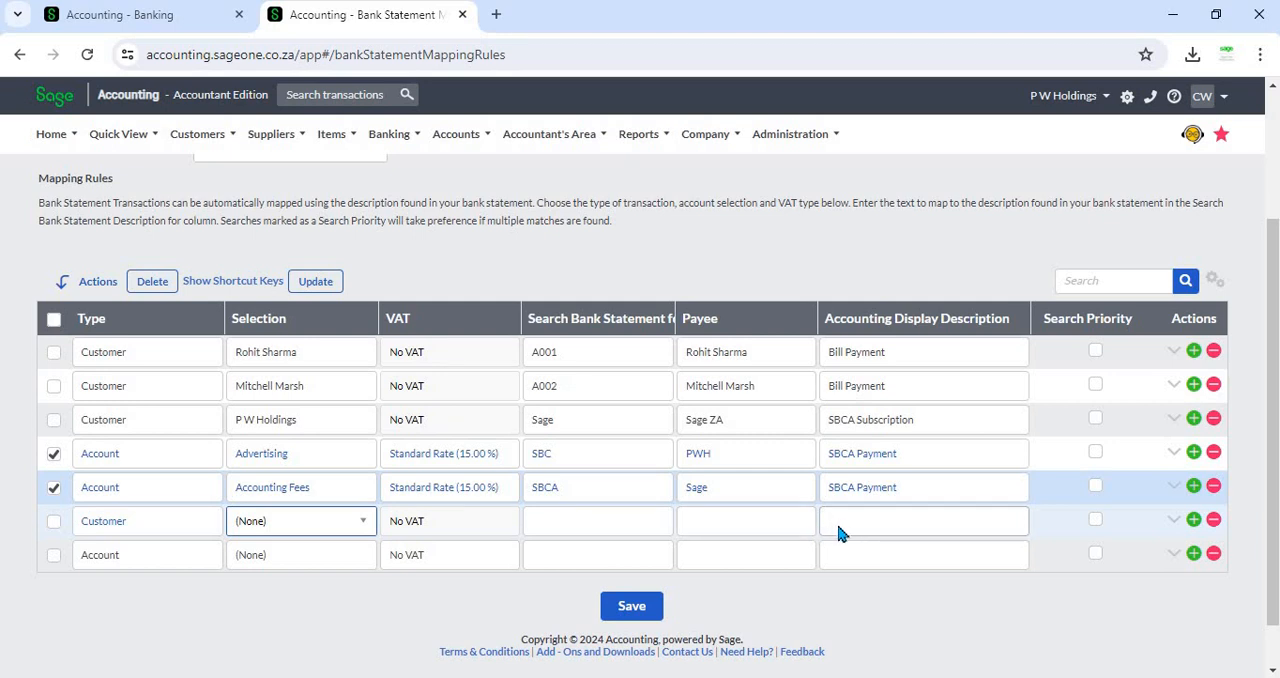
pyautogui.scroll(3, 838, 532)
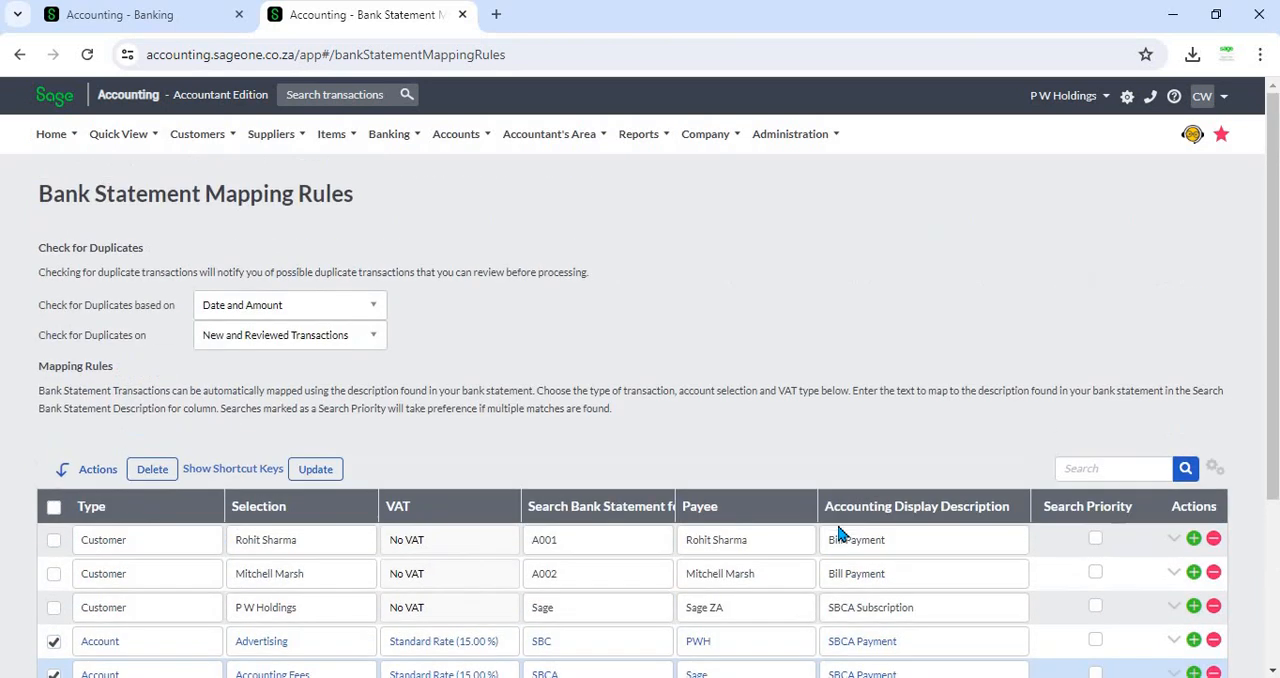